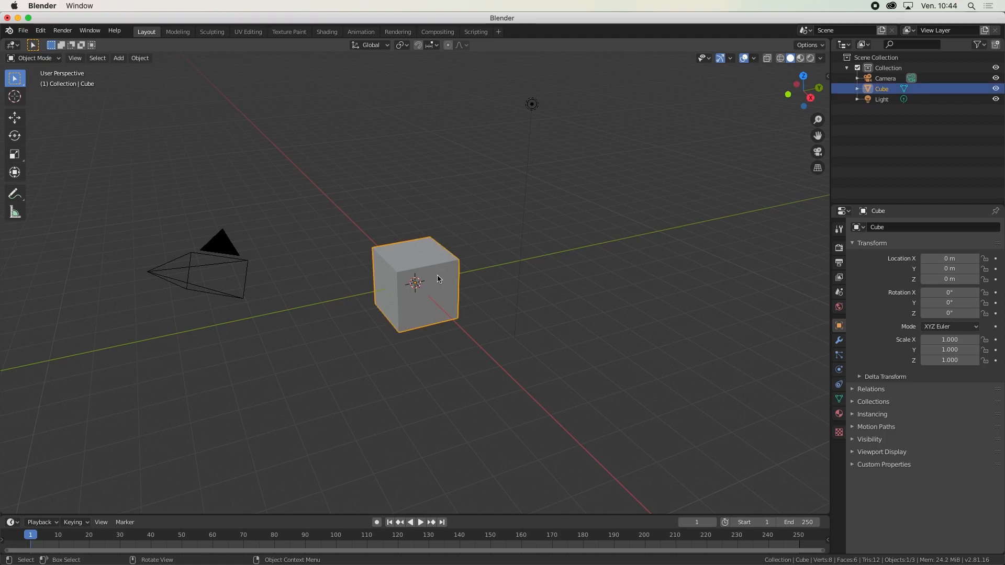
- Replace the default cube with a new UV sphere at the scene origin
{"action": "key", "text": "x"}
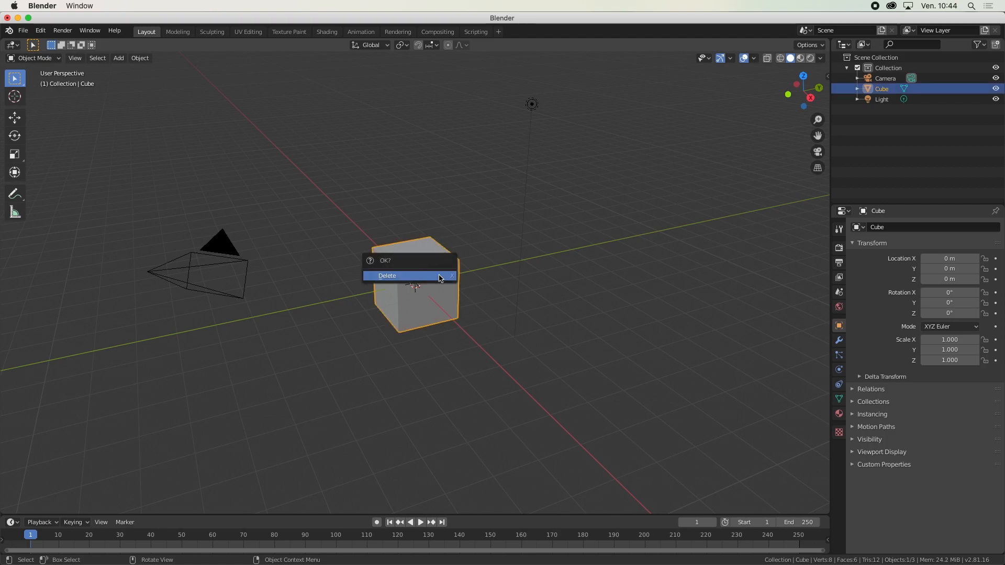
{"action": "left_click", "coordinate": [401, 278]}
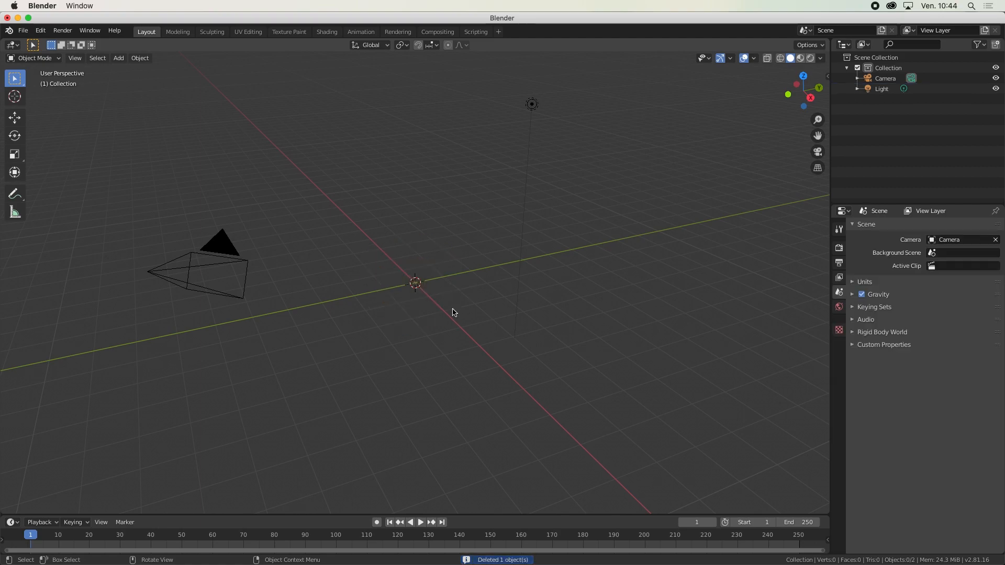
{"action": "key", "text": "shift+a"}
{"action": "mouse_move", "coordinate": [455, 311]}
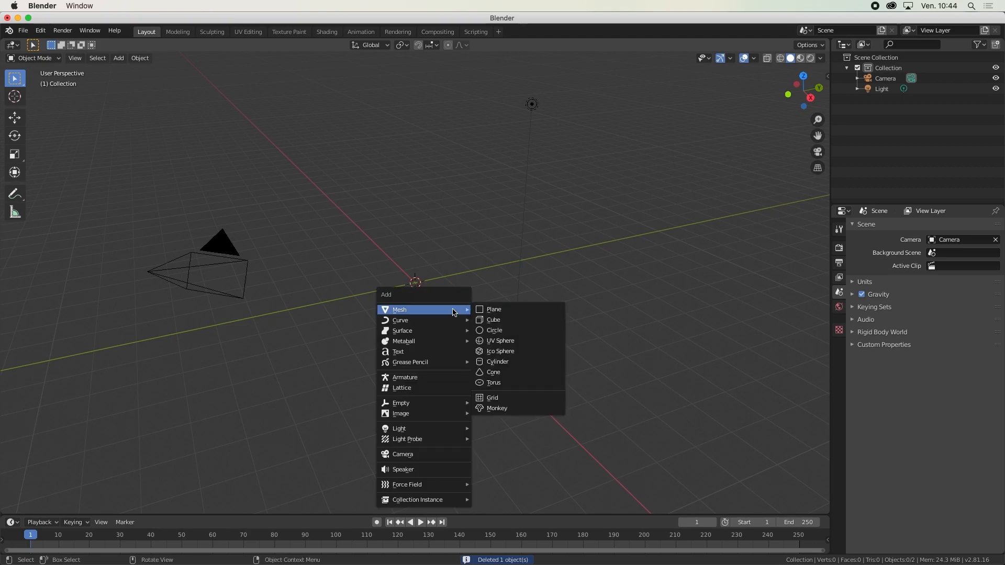
{"action": "left_click", "coordinate": [512, 346]}
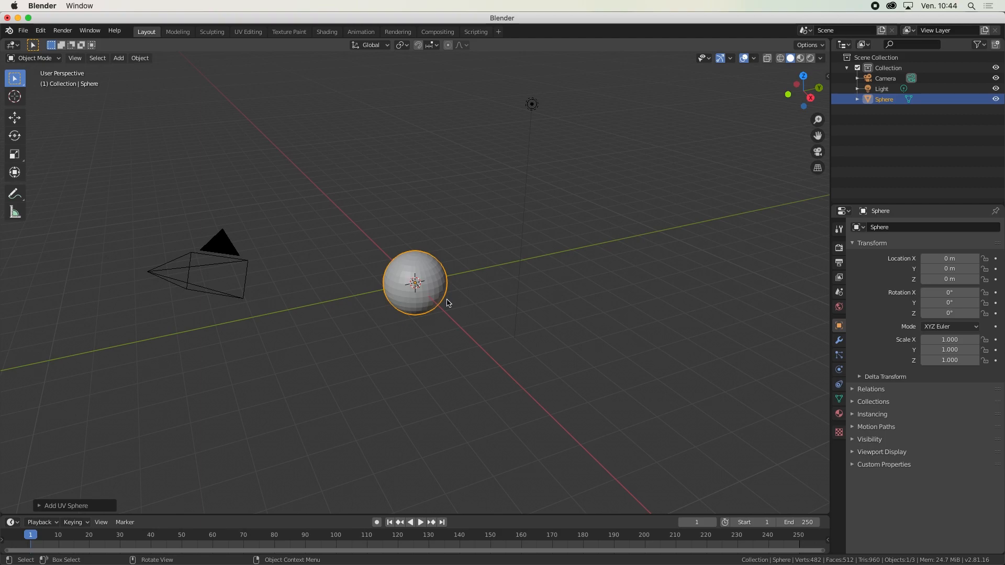
- Try a radius of 1.39 m for the new sphere and set it back to 1 m
{"action": "left_click", "coordinate": [48, 506]}
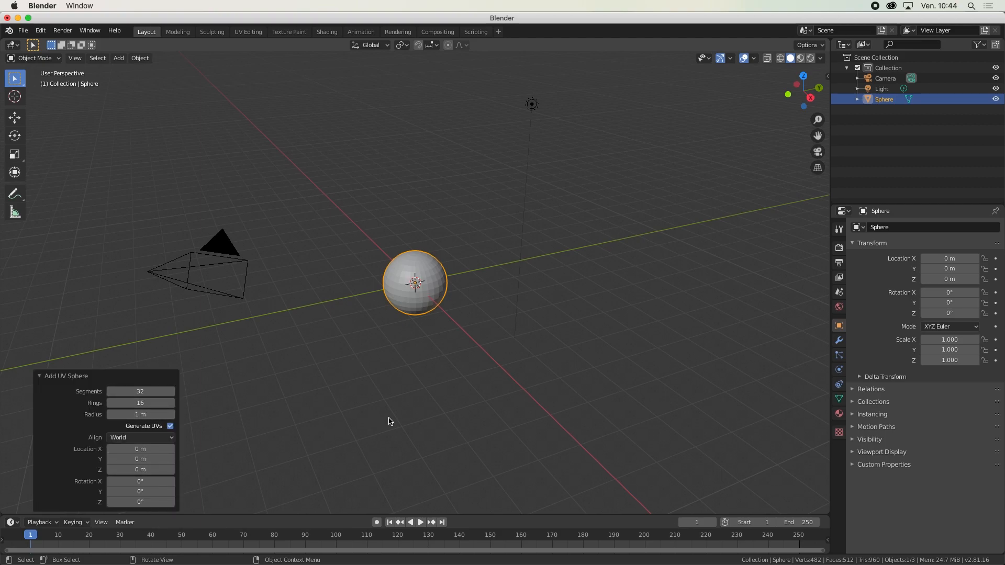
{"action": "left_click_drag", "start_coordinate": [174, 412], "coordinate": [157, 424]}
{"action": "left_click", "coordinate": [125, 411]}
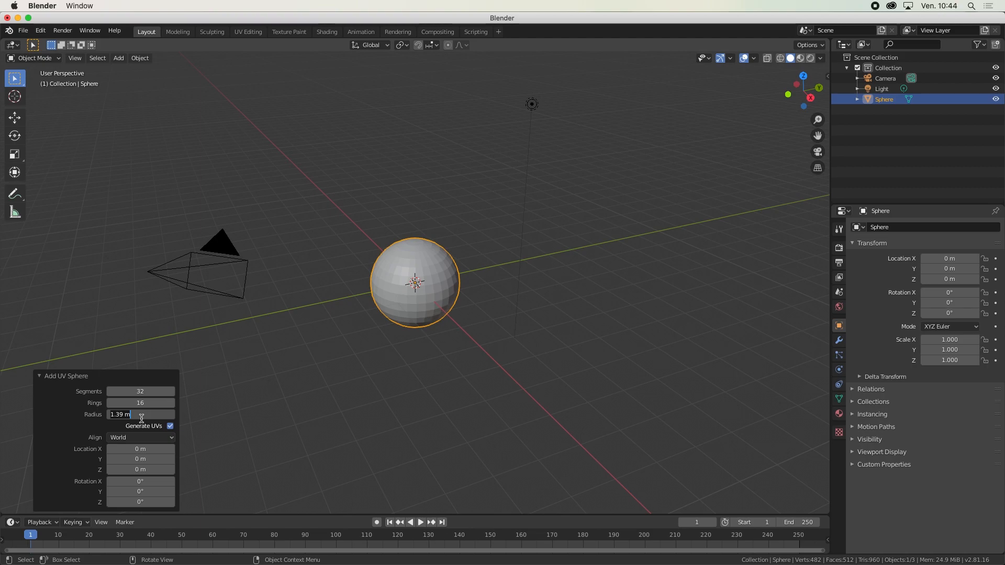
{"action": "type", "text": "1"}
{"action": "key", "text": "Return"}
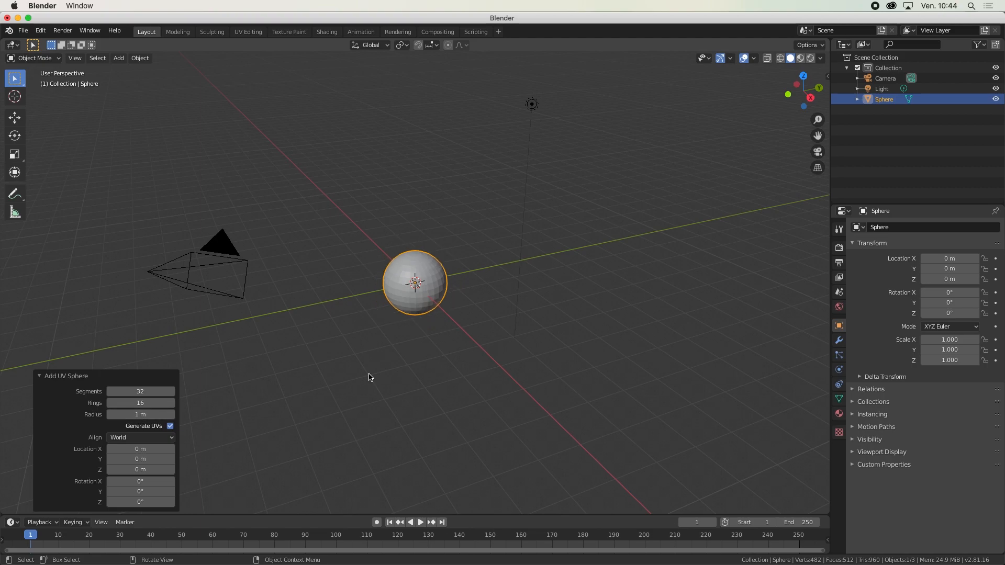
{"action": "left_click", "coordinate": [41, 376]}
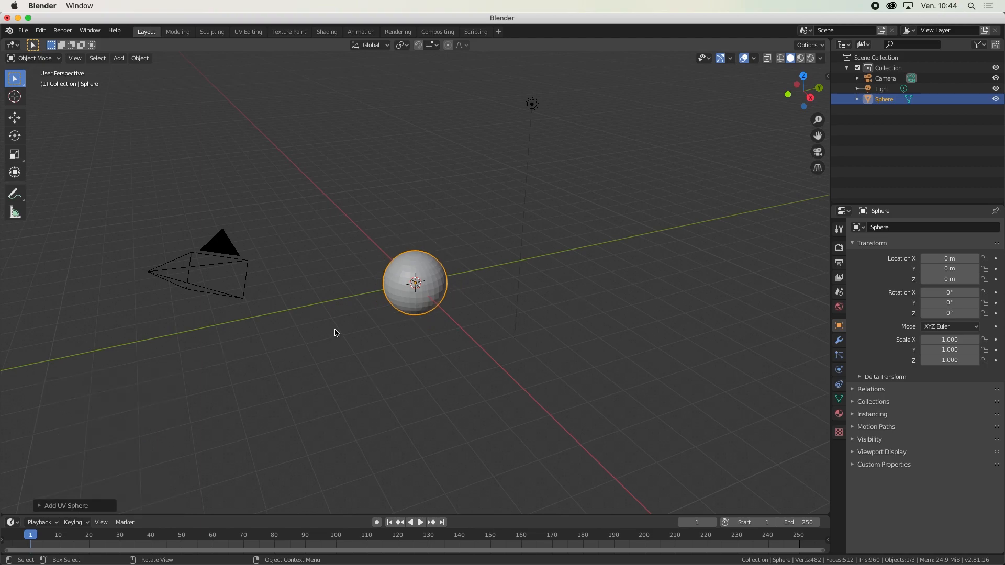
- Enter Edit Mode on the sphere and switch to the Modeling workspace
{"action": "scroll", "coordinate": [427, 286], "scroll_direction": "up", "scroll_amount": 6}
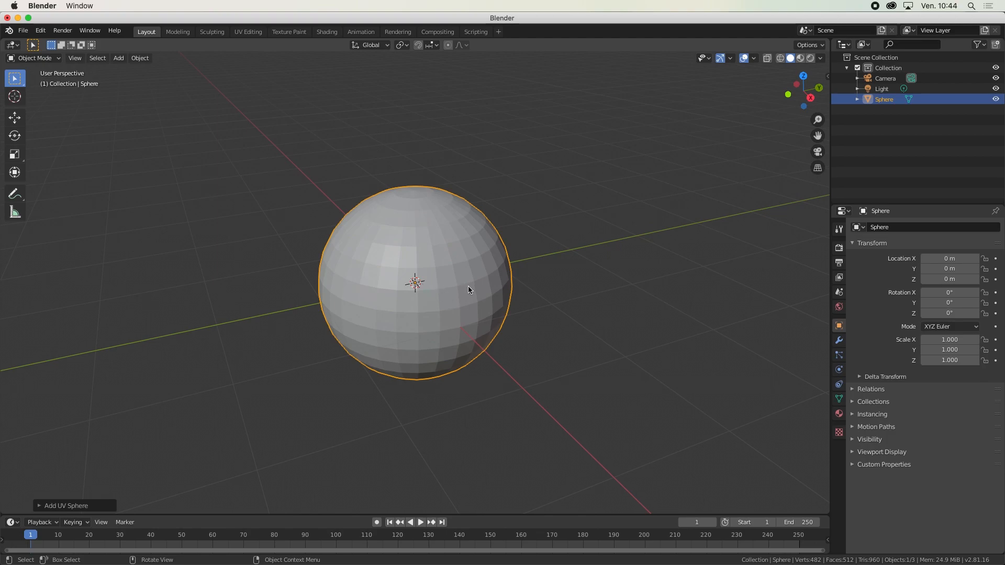
{"action": "middle_click_drag", "start_coordinate": [534, 298], "coordinate": [469, 289]}
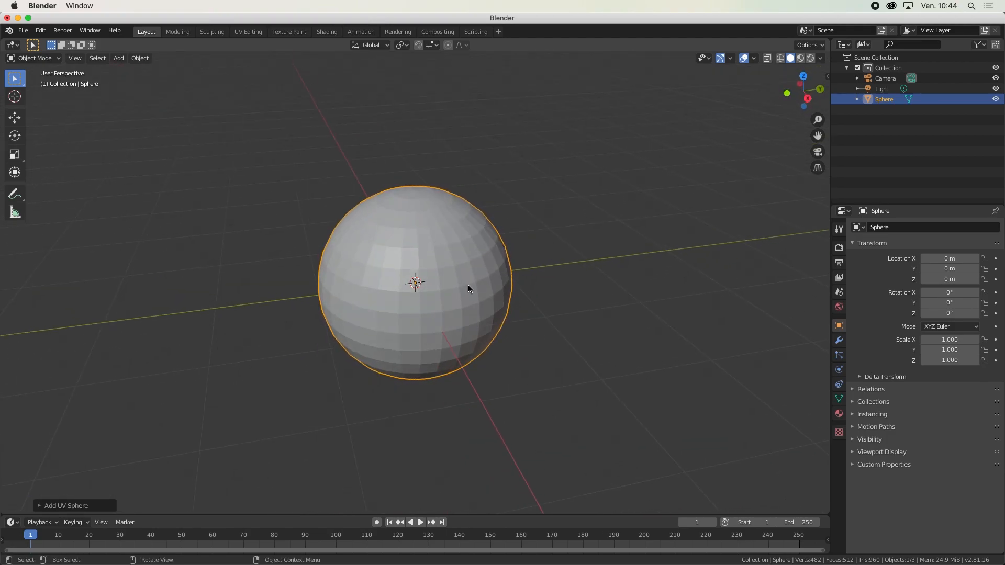
{"action": "key", "text": "Tab"}
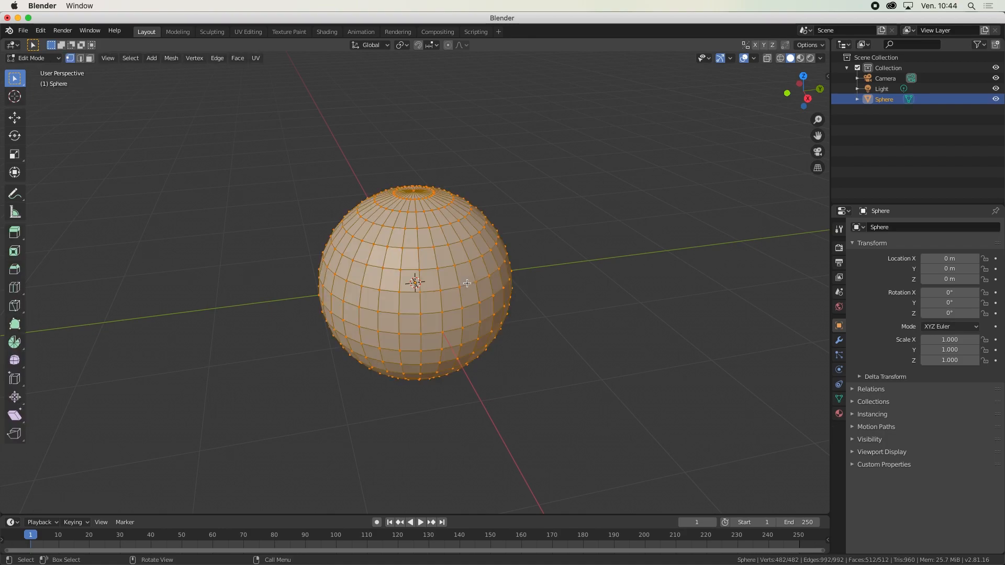
{"action": "left_click", "coordinate": [177, 32]}
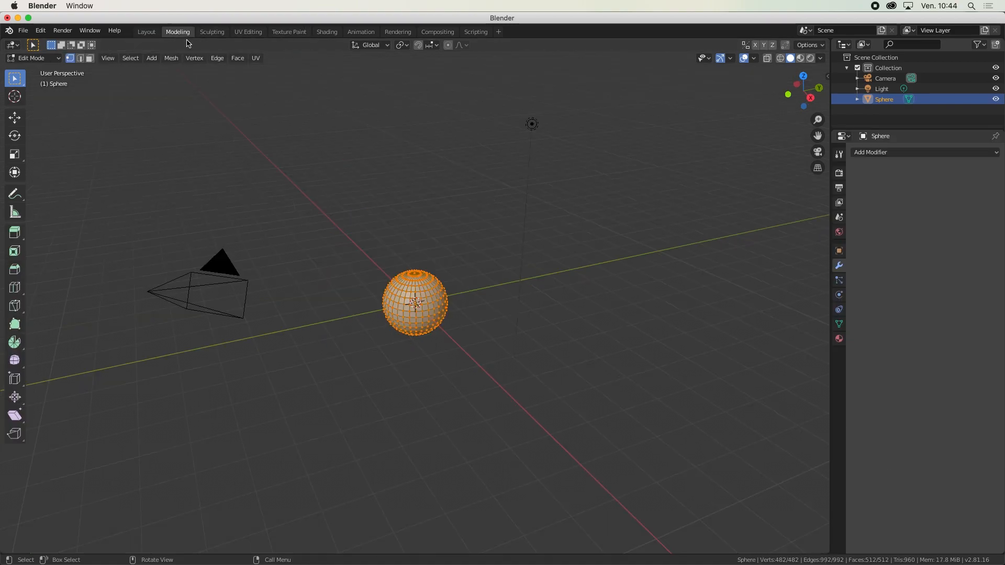
- Scale the whole sphere mesh up along the global Y axis to stretch it into an ellipsoid
{"action": "scroll", "coordinate": [465, 309], "scroll_direction": "up", "scroll_amount": 6}
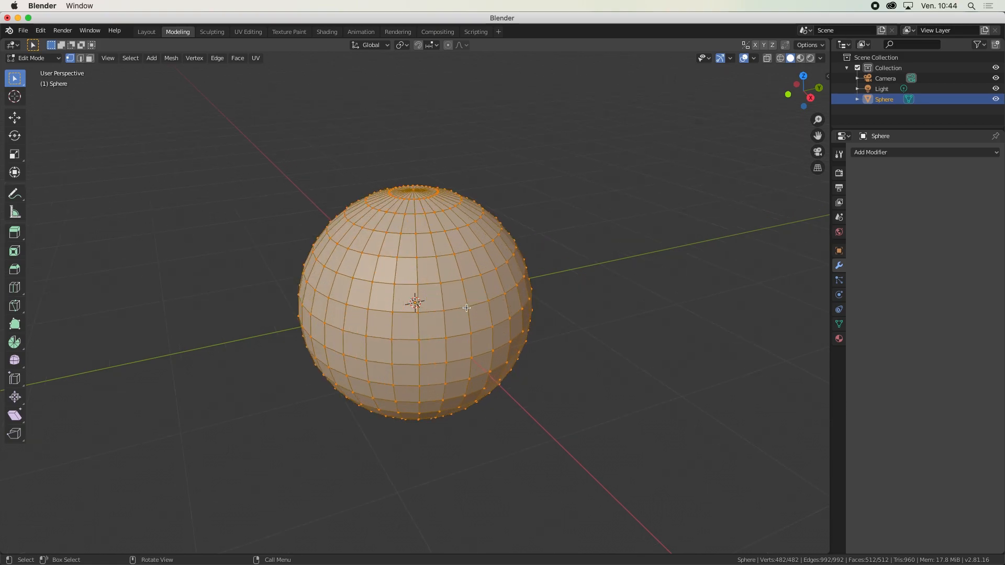
{"action": "middle_click_drag", "start_coordinate": [577, 332], "coordinate": [544, 332]}
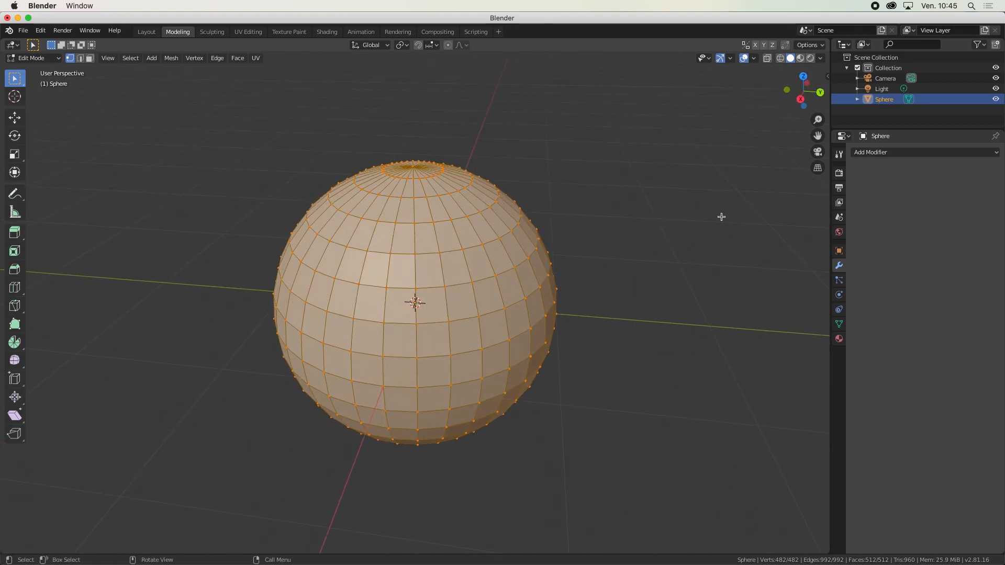
{"action": "key", "text": "s"}
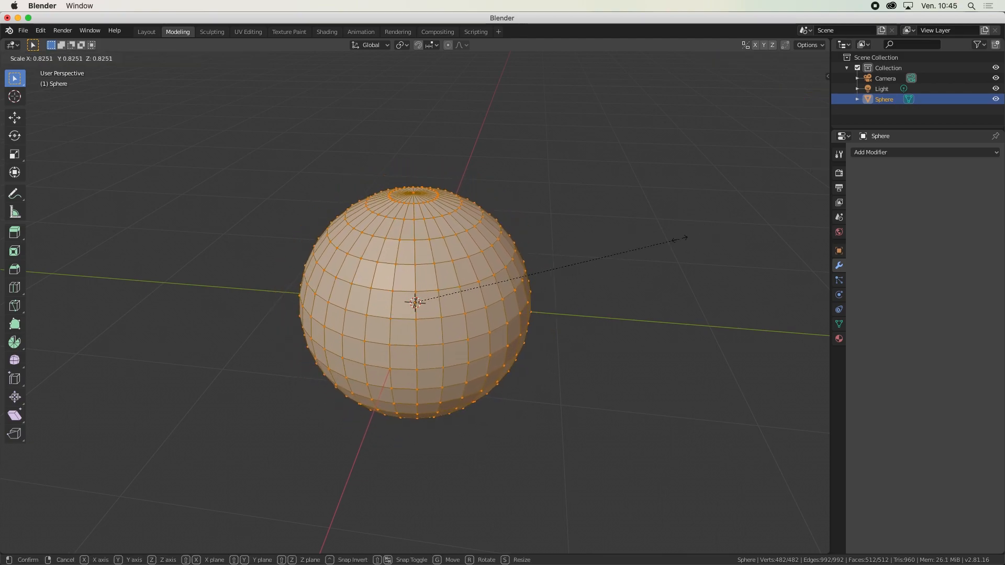
{"action": "key", "text": "z"}
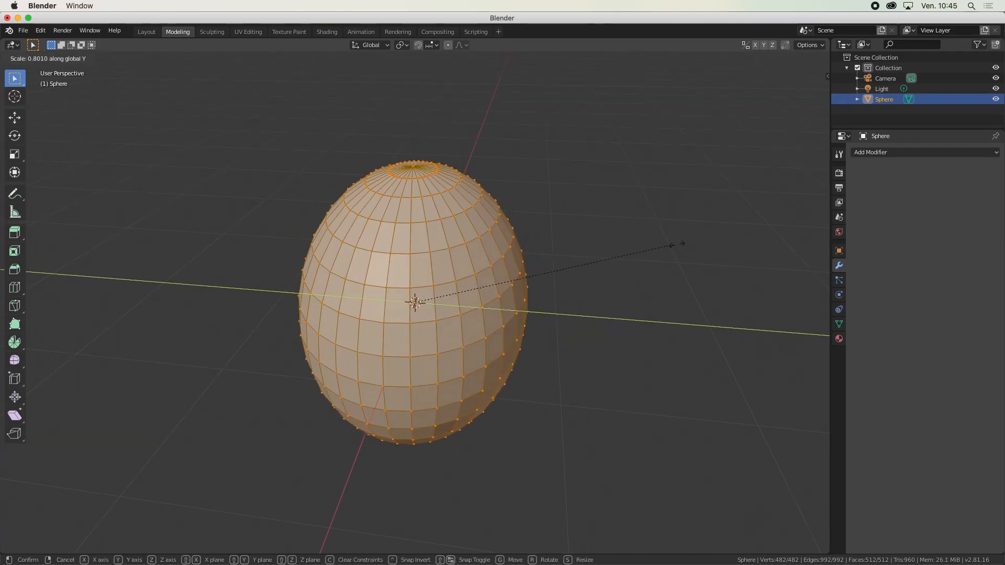
{"action": "key", "text": "y"}
{"action": "left_click", "coordinate": [459, 275]}
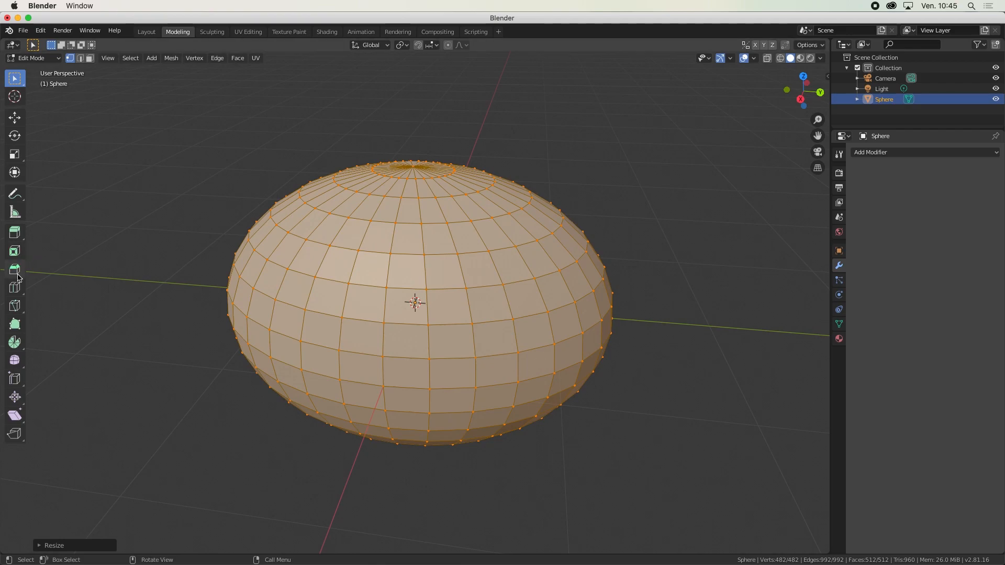
- Scale the mesh up along the global X axis to about match its Y width, giving a flattened round shape
{"action": "middle_click_drag", "start_coordinate": [459, 275], "coordinate": [532, 272]}
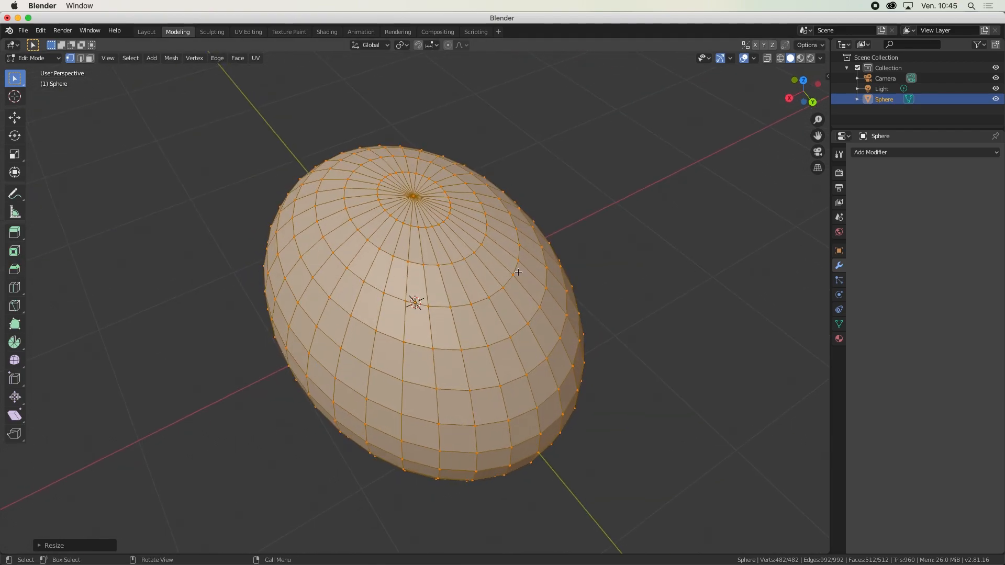
{"action": "key", "text": "s"}
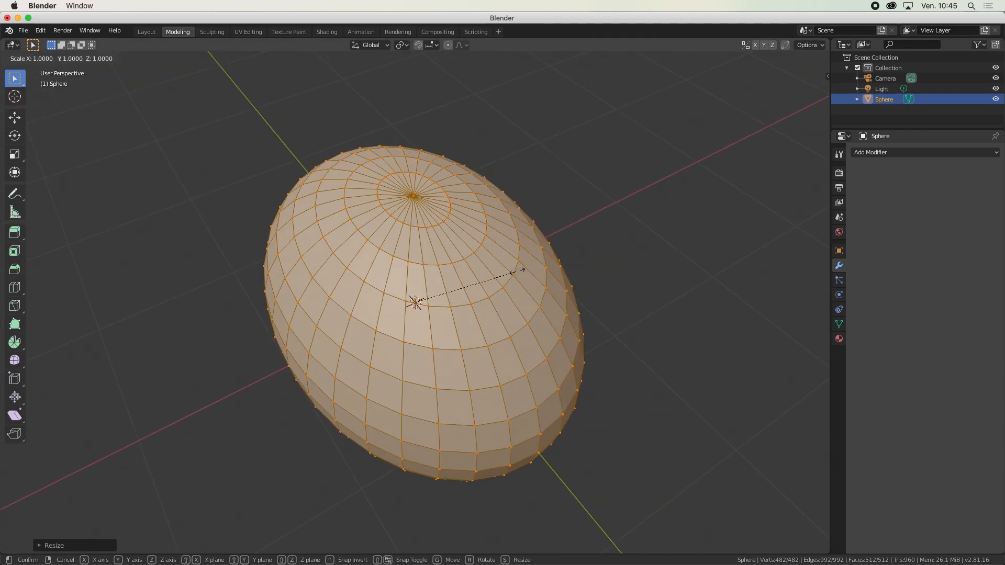
{"action": "key", "text": "x"}
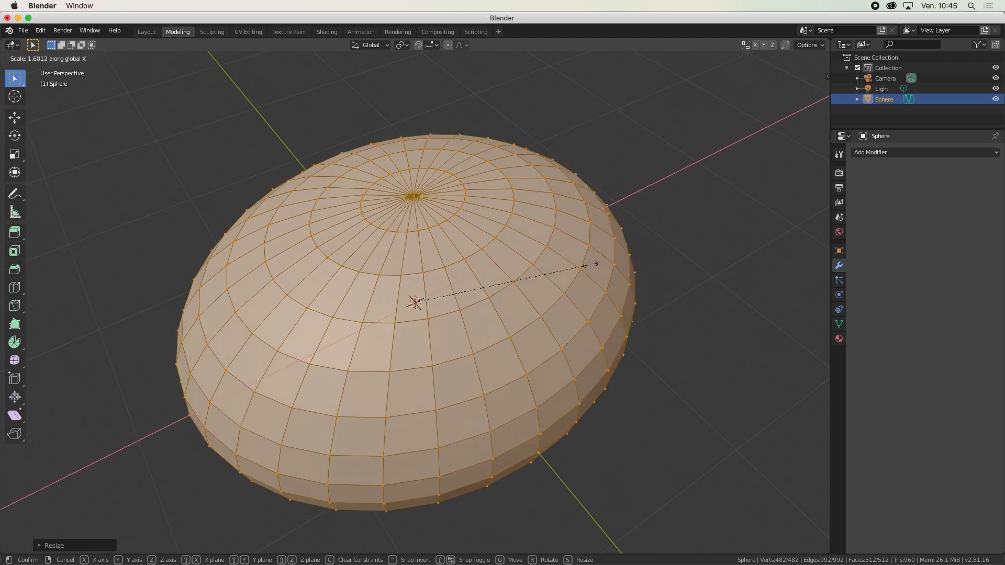
{"action": "left_click", "coordinate": [565, 263]}
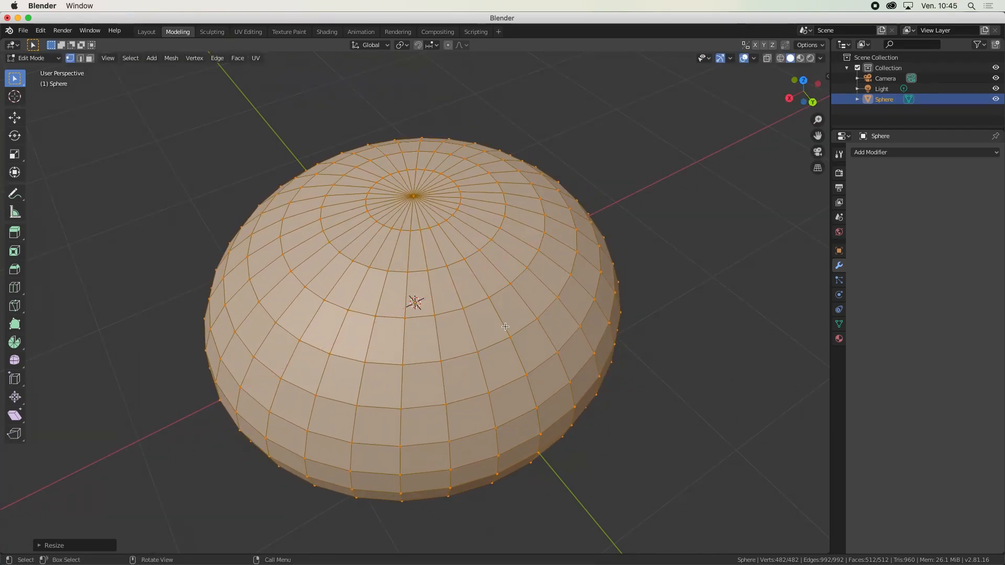
- Use edge selection to select one vertical edge loop running from pole to pole on the mesh
{"action": "middle_click_drag", "start_coordinate": [565, 263], "coordinate": [585, 301]}
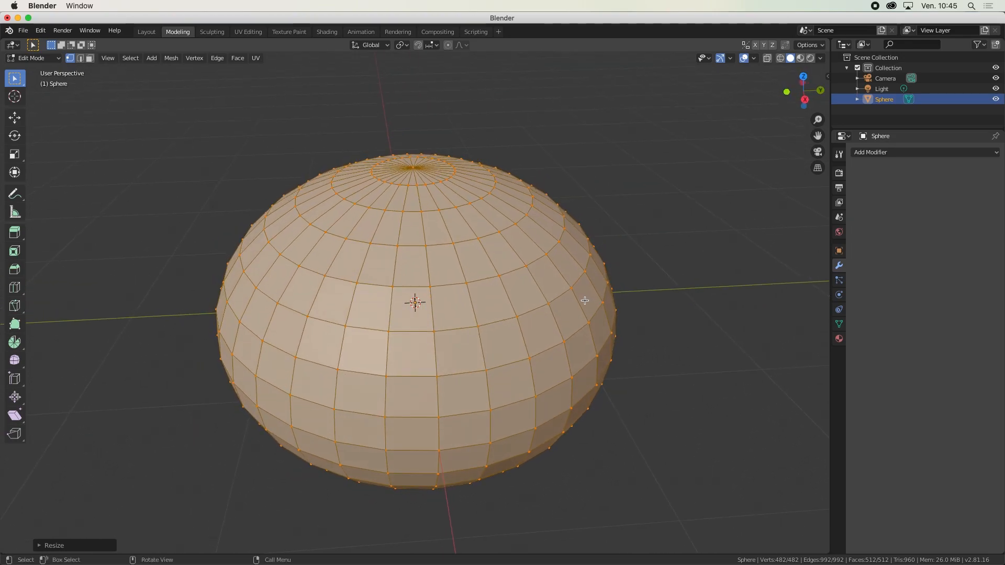
{"action": "key", "text": "2"}
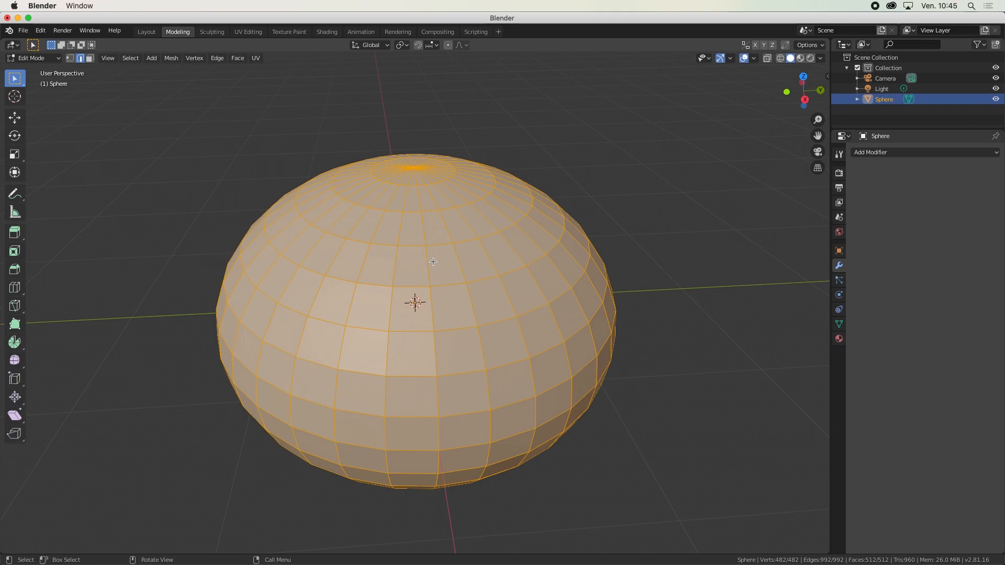
{"action": "left_click", "coordinate": [427, 266]}
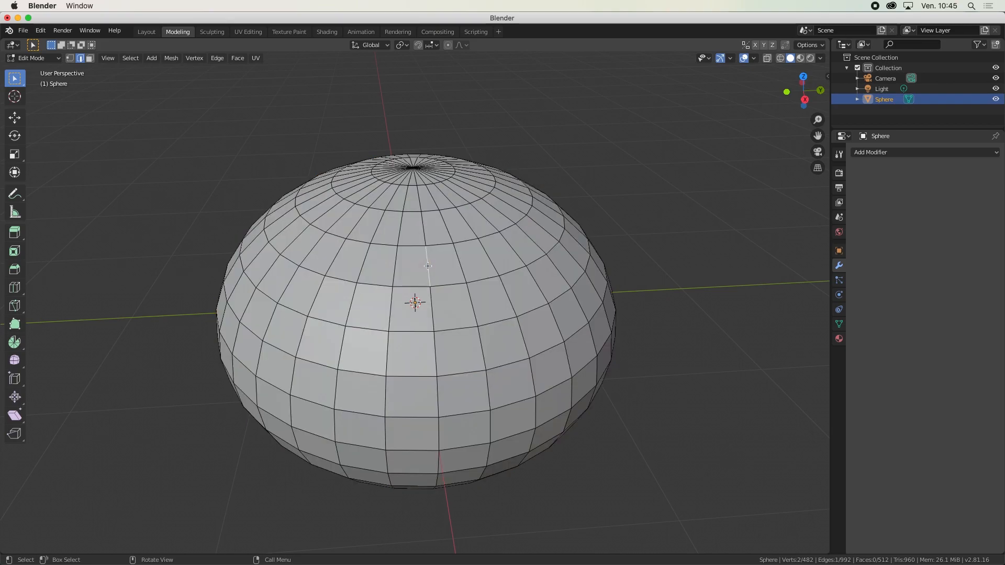
{"action": "left_click", "coordinate": [424, 236], "text": "alt"}
{"action": "middle_click_drag", "start_coordinate": [426, 329], "coordinate": [443, 368]}
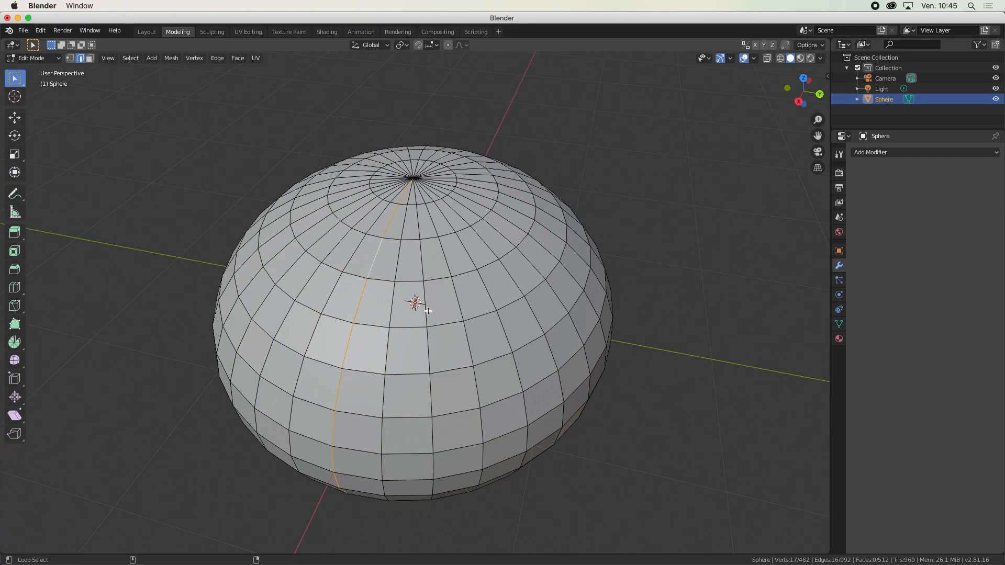
- Add roughly every third vertical edge loop to the selection, all the way around the mesh
{"action": "middle_click_drag", "start_coordinate": [322, 317], "coordinate": [399, 335]}
{"action": "left_click", "coordinate": [340, 310], "text": "alt+shift"}
{"action": "left_click", "coordinate": [353, 310], "text": "alt+shift"}
{"action": "middle_click_drag", "start_coordinate": [352, 310], "coordinate": [359, 324]}
{"action": "left_click", "coordinate": [357, 313], "text": "alt+shift"}
{"action": "left_click", "coordinate": [359, 325], "text": "alt+shift"}
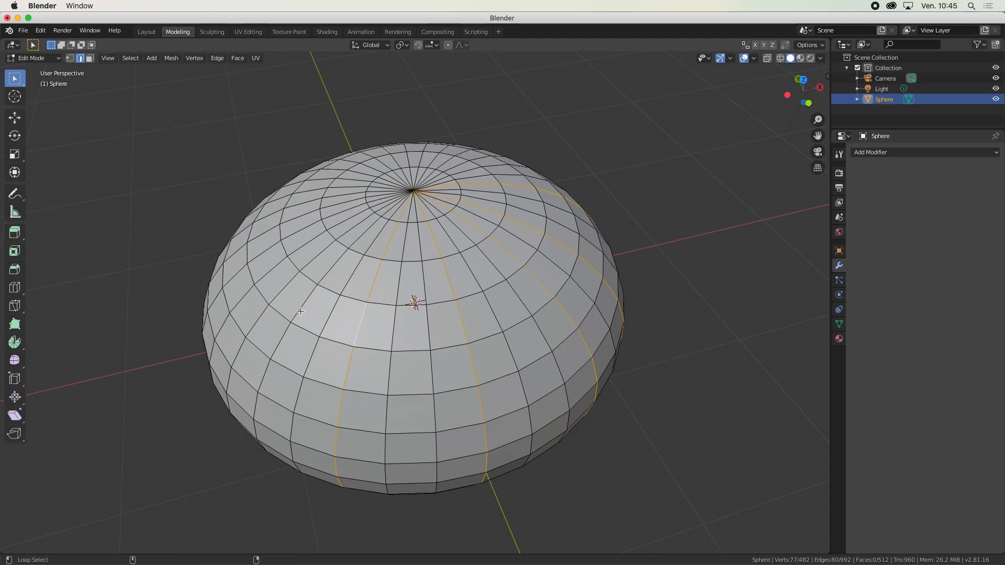
{"action": "left_click", "coordinate": [286, 290], "text": "alt+shift"}
{"action": "middle_click_drag", "start_coordinate": [285, 290], "coordinate": [372, 322]}
{"action": "left_click", "coordinate": [330, 317], "text": "alt+shift"}
{"action": "left_click", "coordinate": [364, 321], "text": "alt+shift"}
{"action": "left_click", "coordinate": [347, 318], "text": "alt+shift"}
{"action": "left_click", "coordinate": [337, 320], "text": "alt+shift"}
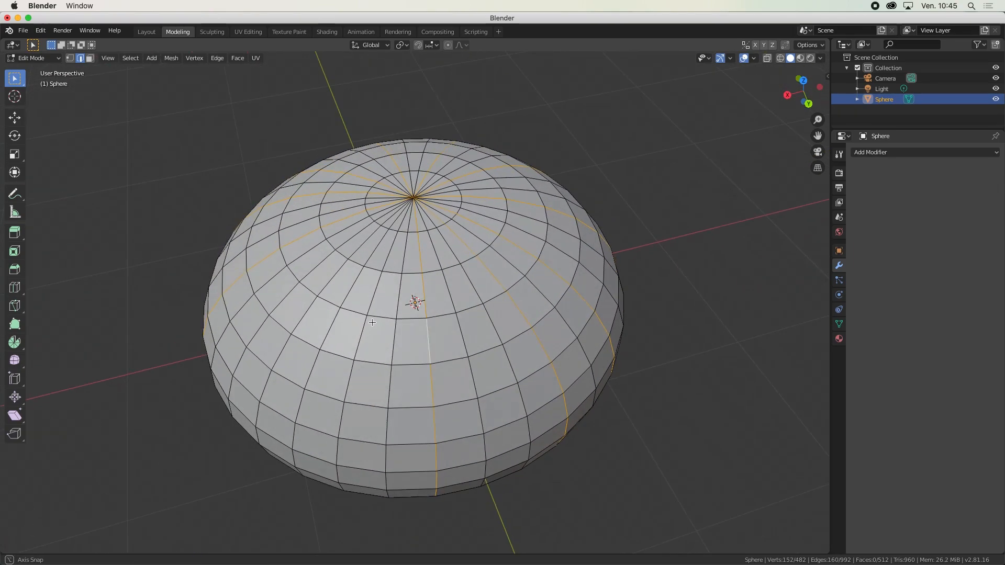
{"action": "left_click", "coordinate": [281, 305], "text": "alt+shift"}
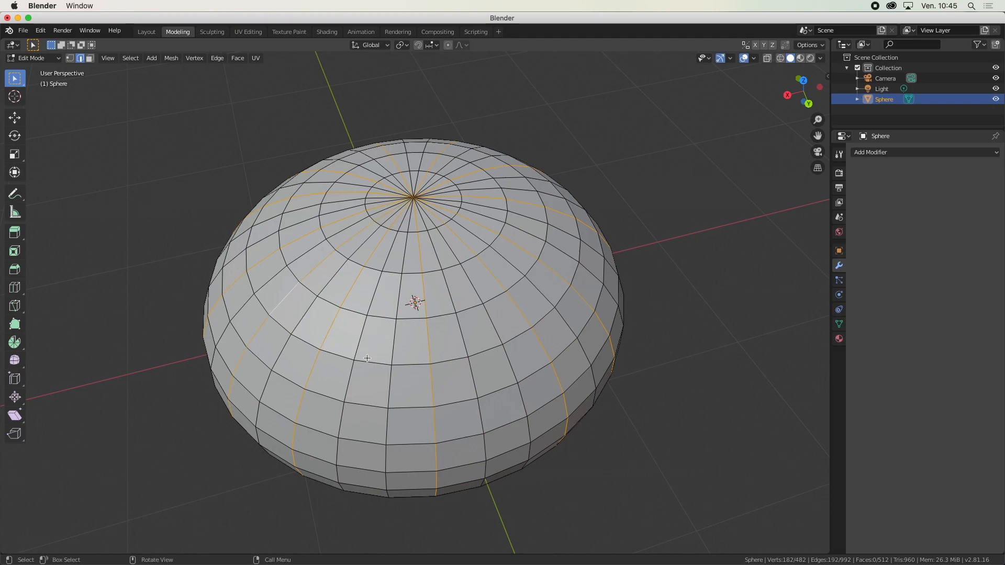
- Scale the selected vertical edge loops inward uniformly to form deep pumpkin-like grooves between the ribs
{"action": "mouse_move", "coordinate": [443, 360]}
{"action": "middle_mouse_down"}
{"action": "mouse_move", "coordinate": [381, 329]}
{"action": "mouse_move", "coordinate": [390, 348]}
{"action": "mouse_move", "coordinate": [449, 371]}
{"action": "middle_mouse_up"}
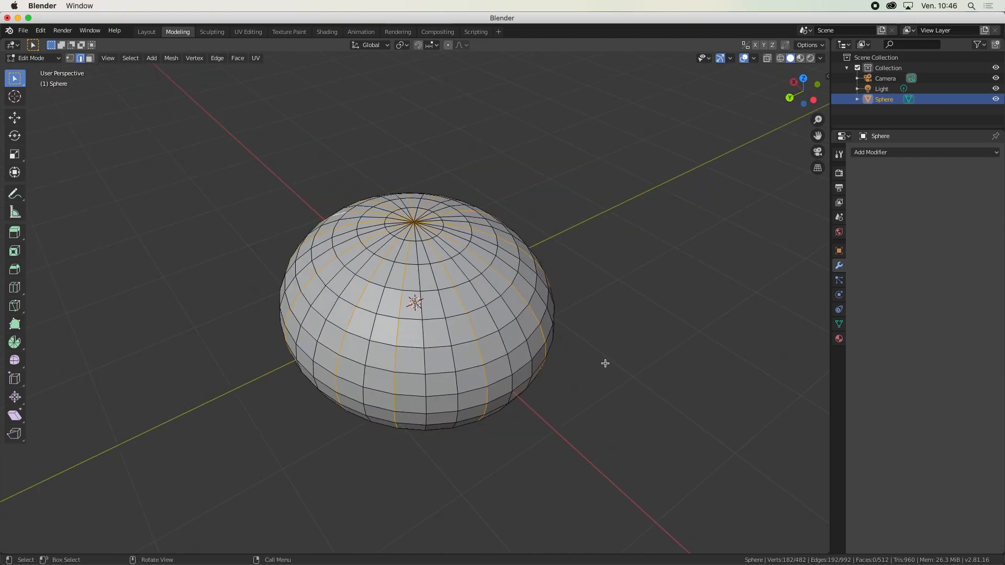
{"action": "key", "text": "s"}
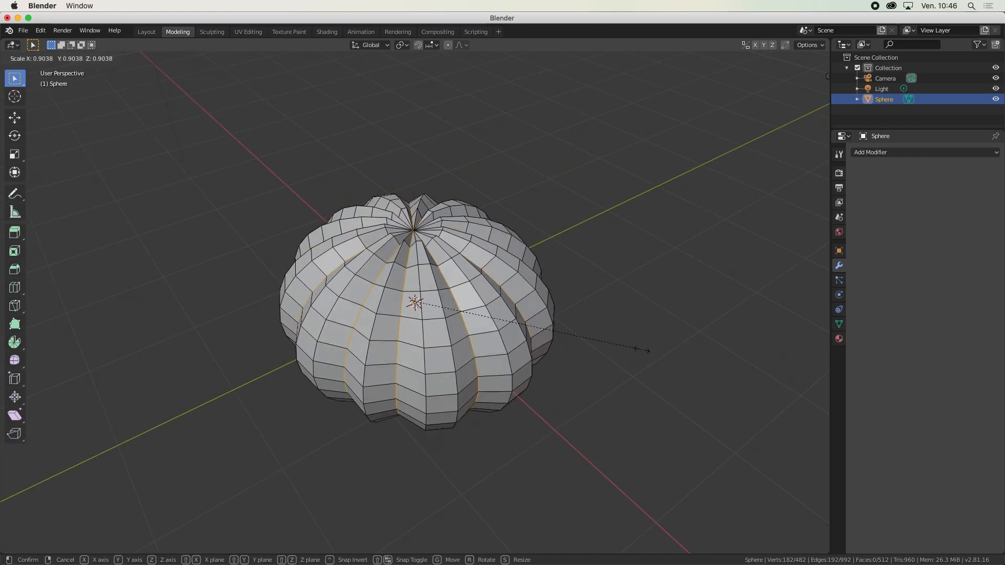
{"action": "left_click", "coordinate": [612, 339]}
- In the Sculpting workspace, set up the Flatten brush with X symmetry turned off
{"action": "middle_click_drag", "start_coordinate": [689, 390], "coordinate": [616, 421]}
{"action": "left_click", "coordinate": [212, 31]}
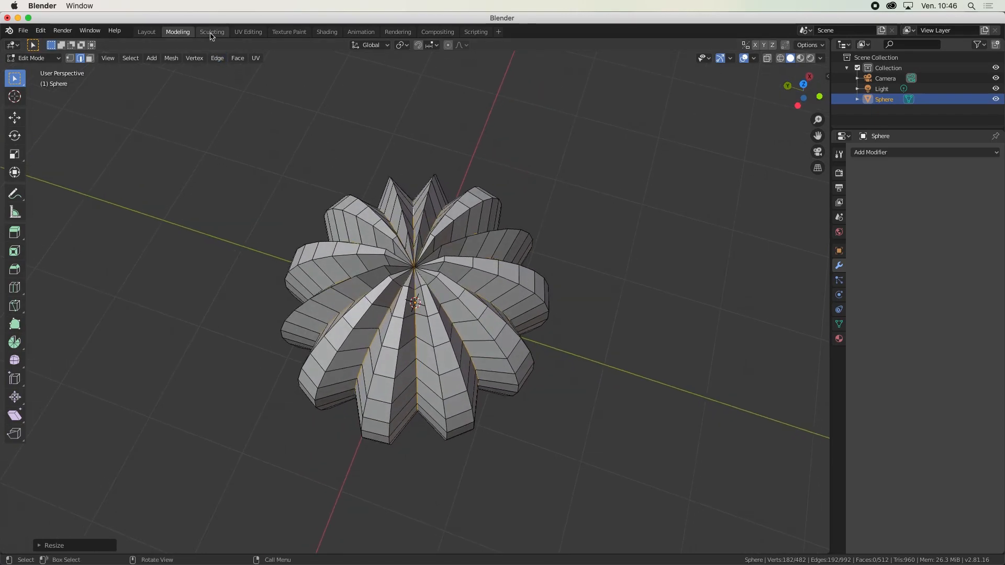
{"action": "mouse_move", "coordinate": [465, 287]}
{"action": "middle_mouse_down"}
{"action": "mouse_move", "coordinate": [419, 256]}
{"action": "mouse_move", "coordinate": [293, 225]}
{"action": "middle_mouse_up"}
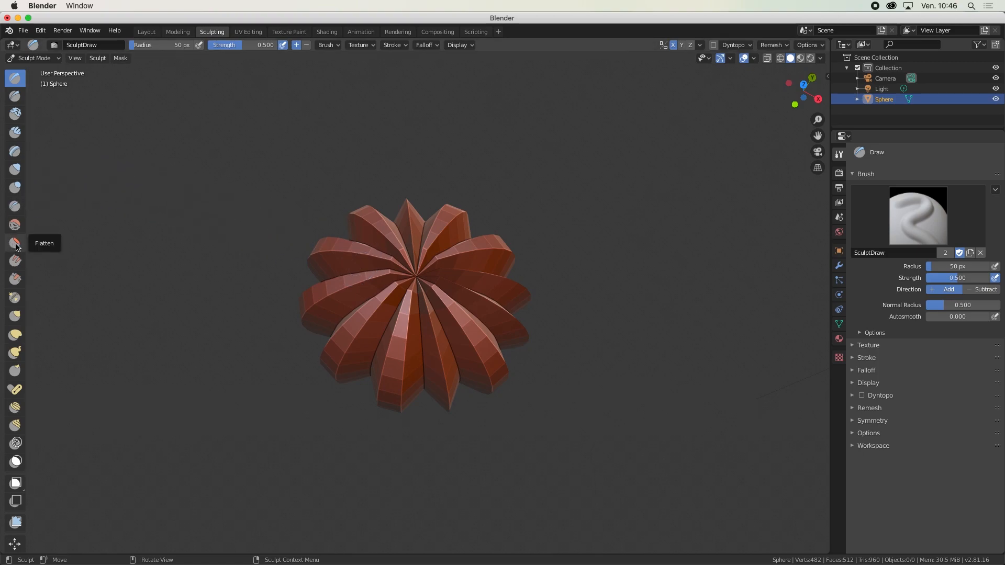
{"action": "left_click", "coordinate": [15, 243]}
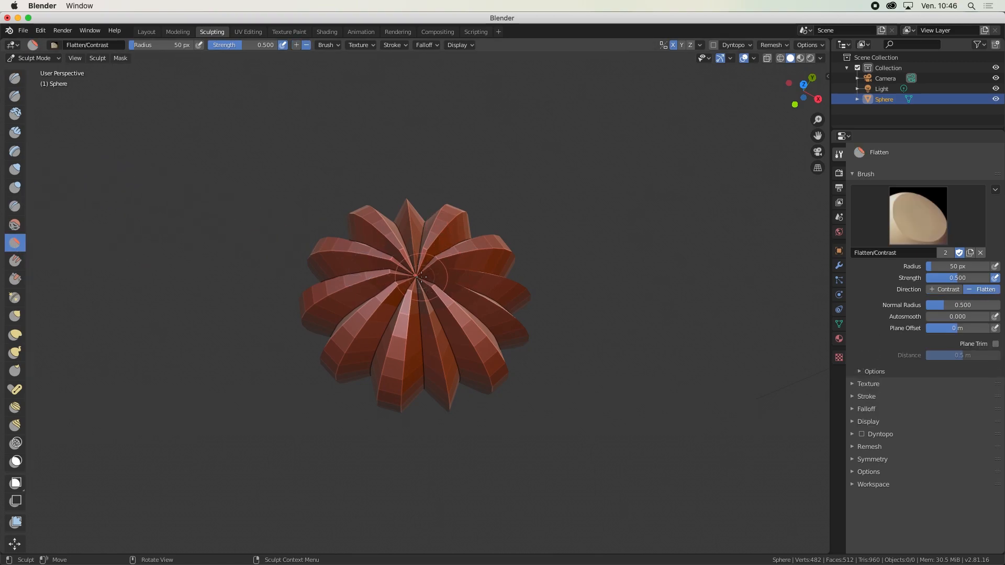
{"action": "left_click", "coordinate": [853, 447]}
{"action": "left_click", "coordinate": [852, 447]}
- Set the Flatten brush radius to 95 px and flatten the ribs around the top centre of the mesh
{"action": "key", "text": "KP_7"}
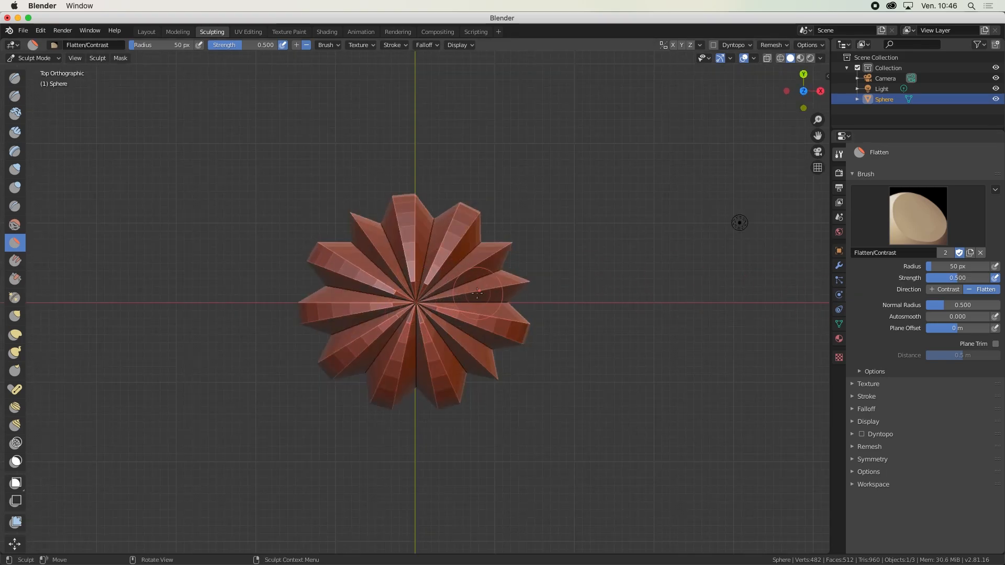
{"action": "right_click", "coordinate": [416, 283]}
{"action": "left_click_drag", "start_coordinate": [386, 284], "coordinate": [410, 284]}
{"action": "mouse_move", "coordinate": [419, 327]}
{"action": "left_mouse_down"}
{"action": "mouse_move", "coordinate": [392, 325]}
{"action": "mouse_move", "coordinate": [393, 275]}
{"action": "mouse_move", "coordinate": [424, 356]}
{"action": "mouse_move", "coordinate": [431, 297]}
{"action": "mouse_move", "coordinate": [459, 350]}
{"action": "left_mouse_up"}
{"action": "middle_click_drag", "start_coordinate": [459, 350], "coordinate": [470, 247]}
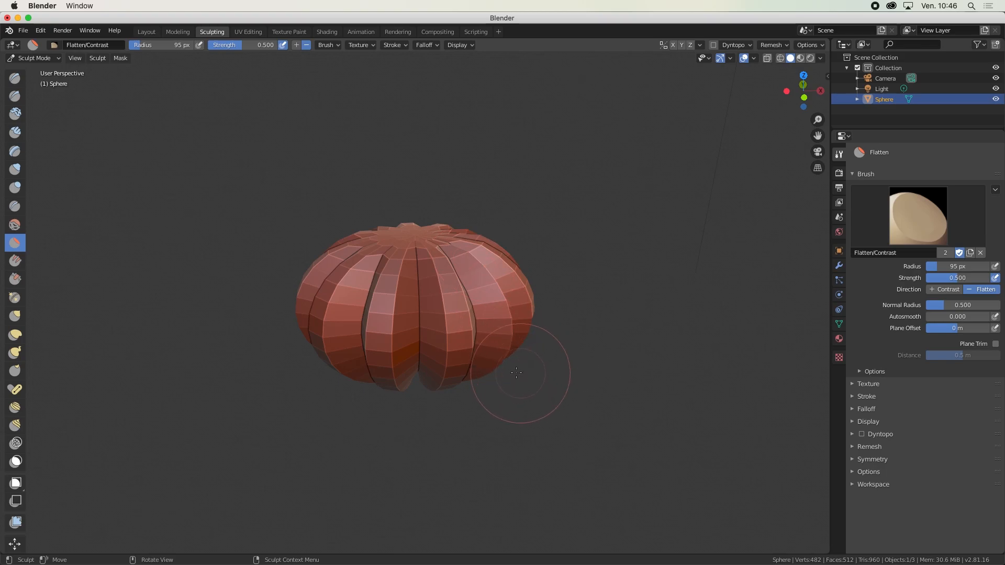
- Flatten the ribs around the centre of the mesh's underside with the Flatten brush
{"action": "mouse_move", "coordinate": [480, 331]}
{"action": "middle_mouse_down"}
{"action": "mouse_move", "coordinate": [481, 273]}
{"action": "mouse_move", "coordinate": [482, 381]}
{"action": "middle_mouse_up"}
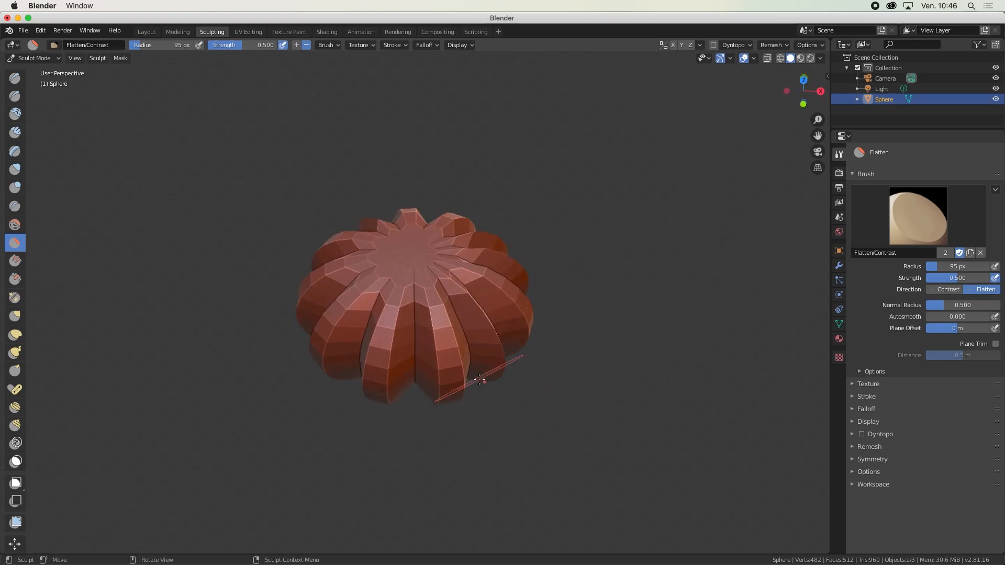
{"action": "key", "text": "KP_7"}
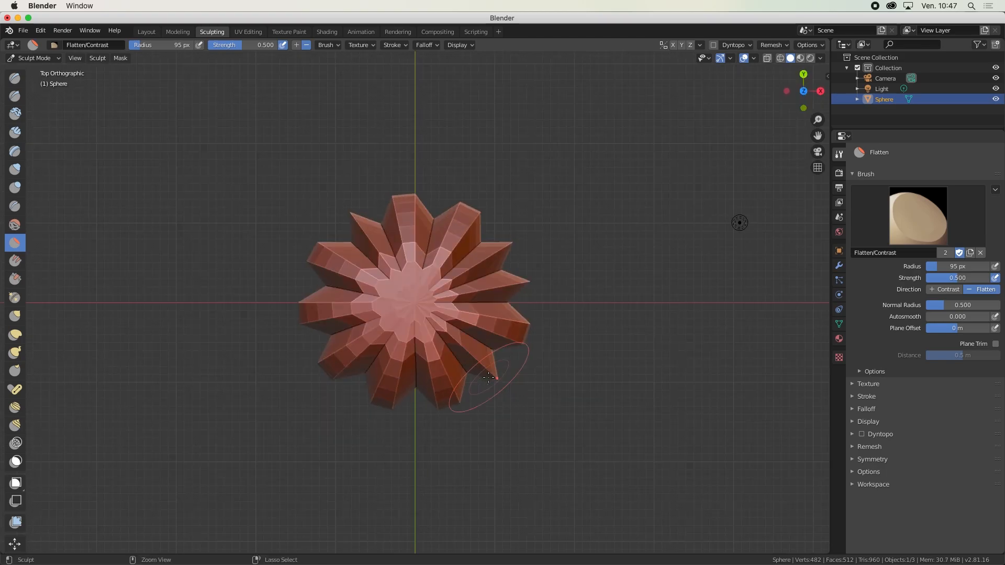
{"action": "key", "text": "ctrl+KP_7"}
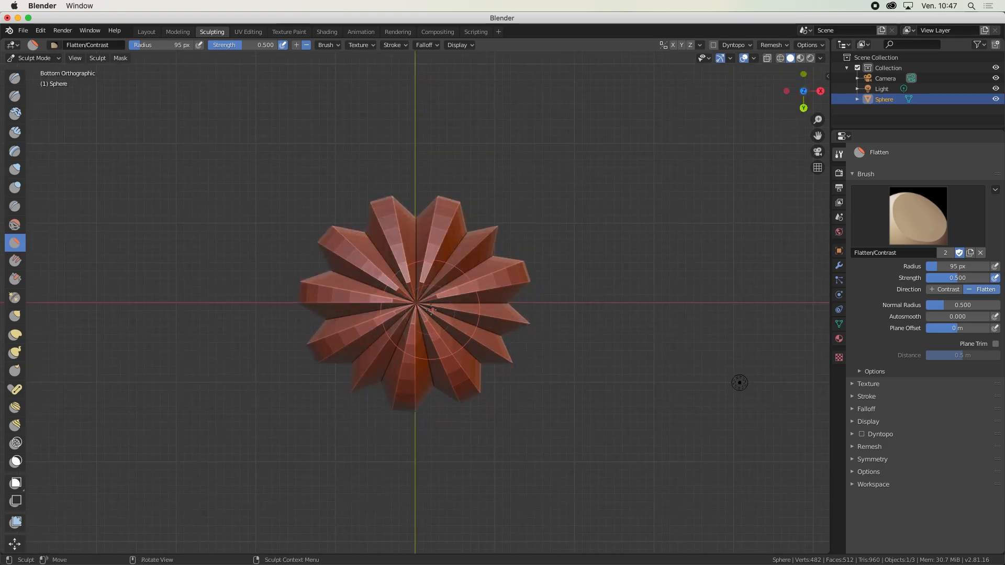
{"action": "mouse_move", "coordinate": [398, 306]}
{"action": "left_mouse_down"}
{"action": "mouse_move", "coordinate": [419, 335]}
{"action": "mouse_move", "coordinate": [390, 293]}
{"action": "mouse_move", "coordinate": [421, 309]}
{"action": "mouse_move", "coordinate": [400, 299]}
{"action": "mouse_move", "coordinate": [434, 301]}
{"action": "left_mouse_up"}
{"action": "mouse_move", "coordinate": [445, 253]}
{"action": "middle_mouse_down"}
{"action": "mouse_move", "coordinate": [594, 276]}
{"action": "mouse_move", "coordinate": [469, 445]}
{"action": "mouse_move", "coordinate": [510, 470]}
{"action": "middle_mouse_up"}
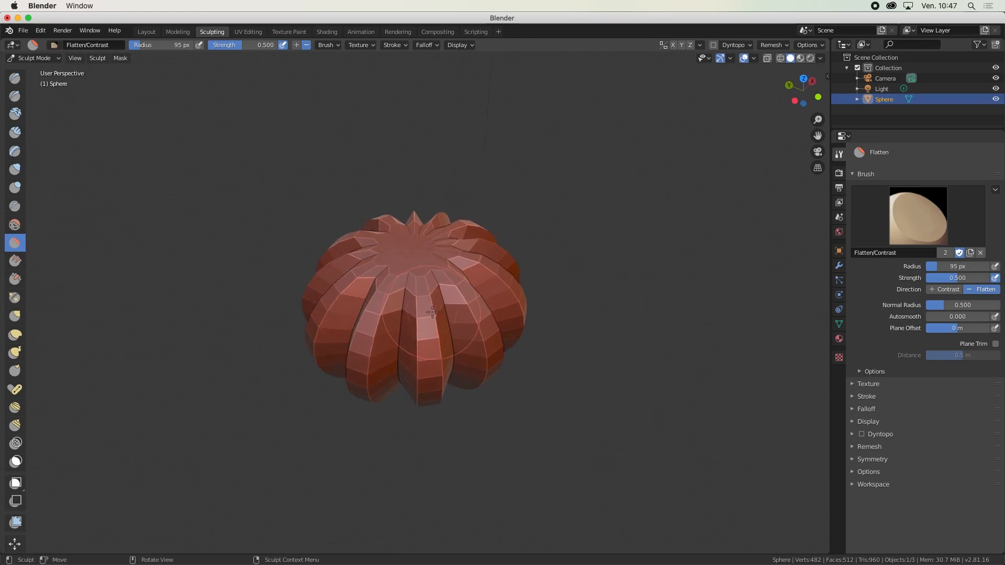
- Return to the Modeling workspace and clear the mesh selection
{"action": "left_click", "coordinate": [177, 31]}
{"action": "scroll", "coordinate": [416, 272], "scroll_direction": "up", "scroll_amount": 2}
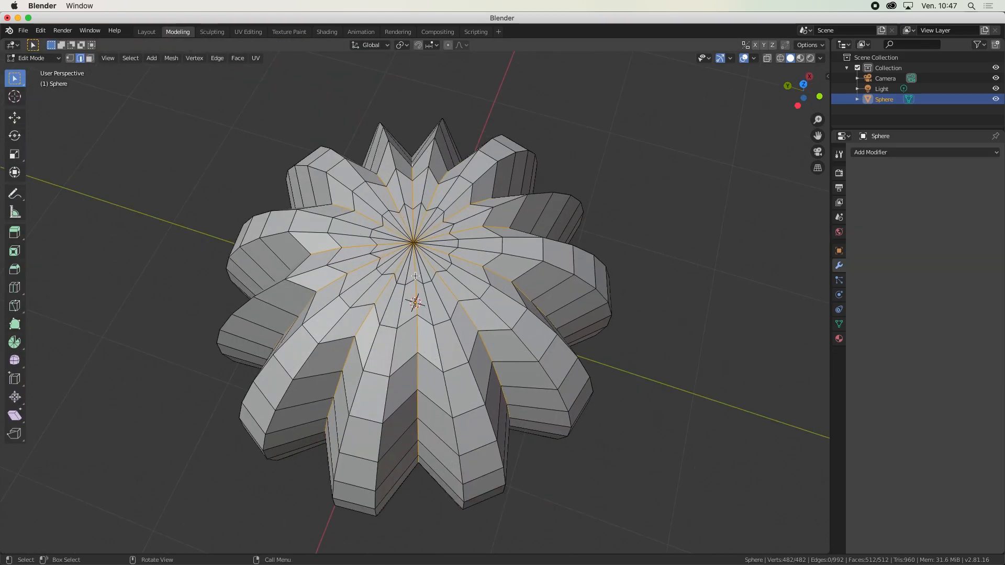
{"action": "scroll", "coordinate": [417, 238], "scroll_direction": "up", "scroll_amount": 2}
{"action": "scroll", "coordinate": [413, 228], "scroll_direction": "down", "scroll_amount": 2}
{"action": "key", "text": "a"}
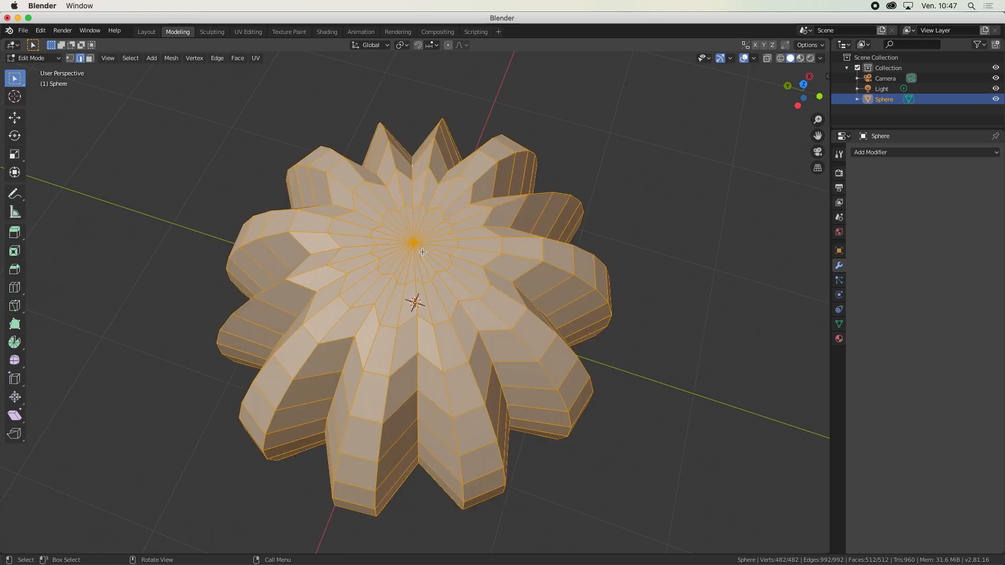
{"action": "key", "text": "alt+a"}
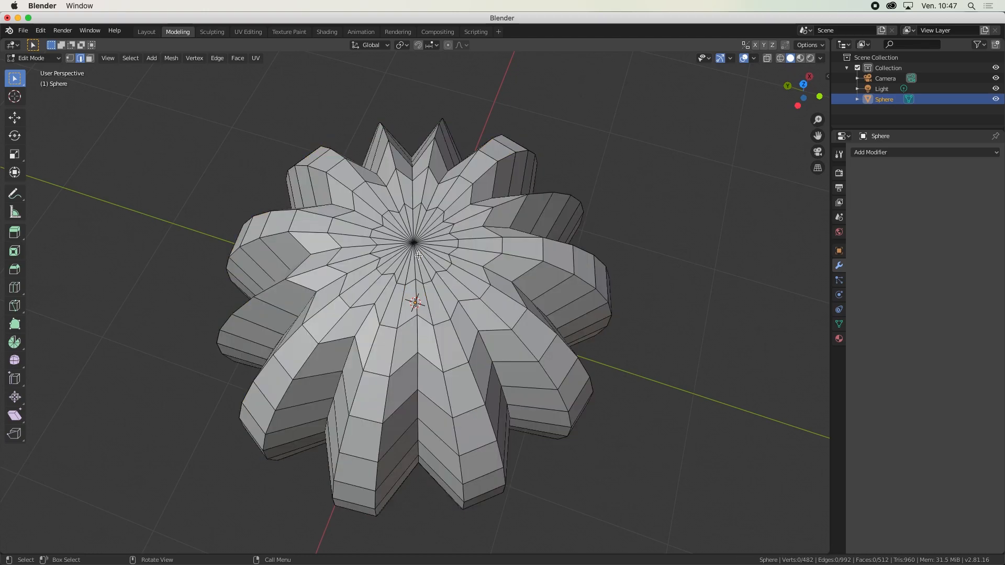
- Using Circle Select in face mode, select the two rings of faces around the mesh's top centre
{"action": "left_click", "coordinate": [24, 82]}
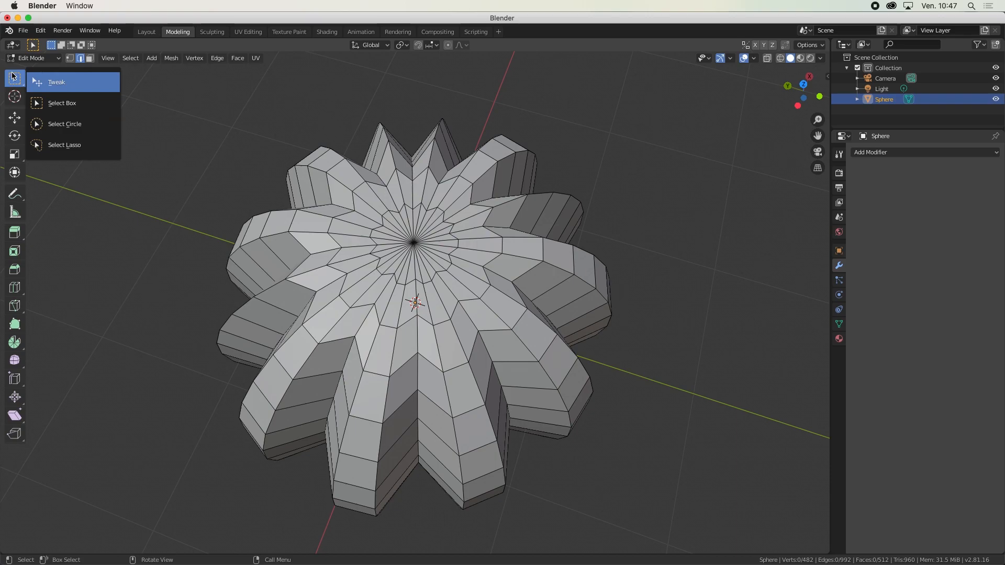
{"action": "left_click", "coordinate": [64, 124]}
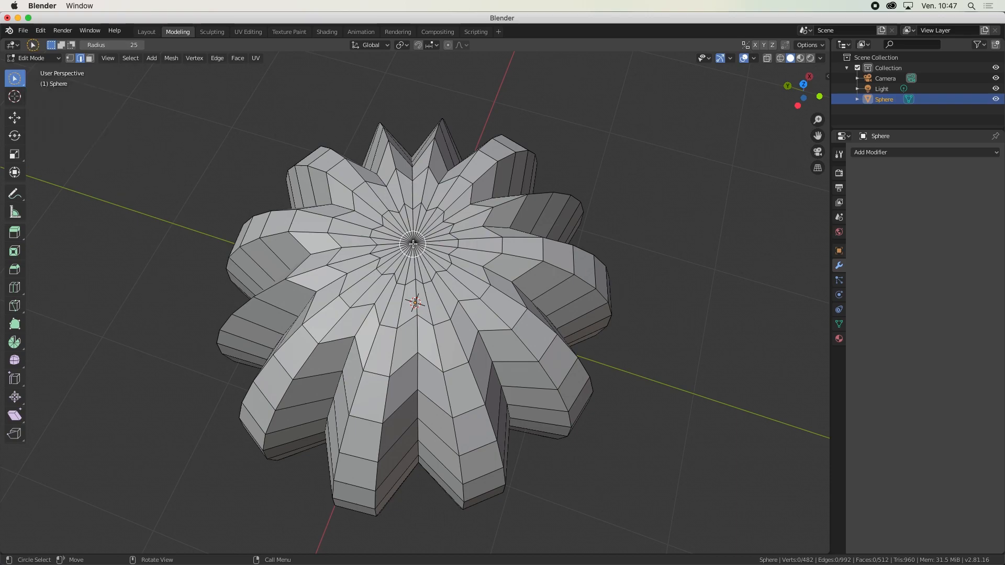
{"action": "left_click_drag", "start_coordinate": [413, 244], "coordinate": [406, 247]}
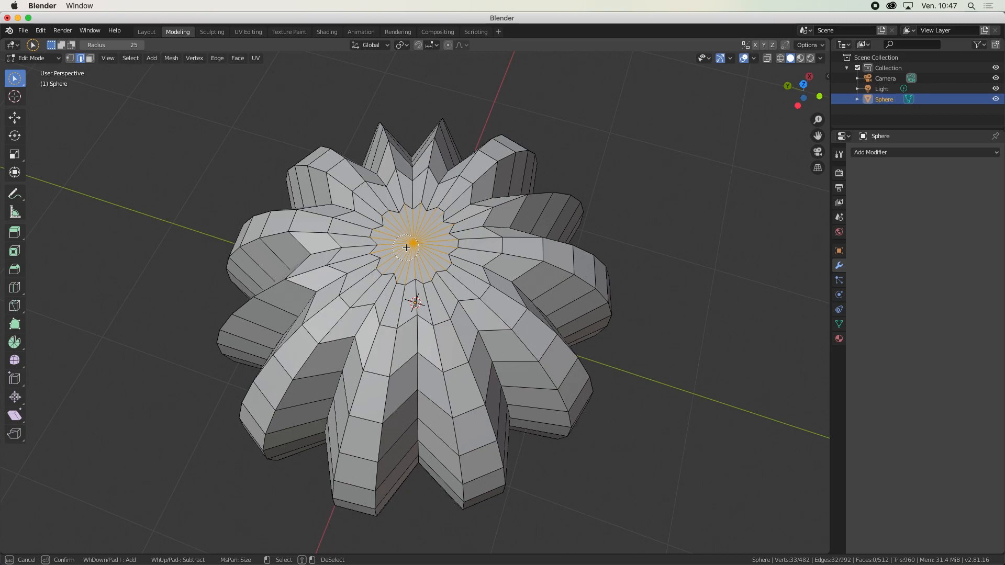
{"action": "mouse_move", "coordinate": [417, 257]}
{"action": "left_mouse_down"}
{"action": "mouse_move", "coordinate": [369, 259]}
{"action": "mouse_move", "coordinate": [381, 210]}
{"action": "mouse_move", "coordinate": [424, 232]}
{"action": "mouse_move", "coordinate": [406, 270]}
{"action": "left_mouse_up"}
{"action": "key", "text": "3"}
{"action": "left_click_drag", "start_coordinate": [417, 231], "coordinate": [367, 267]}
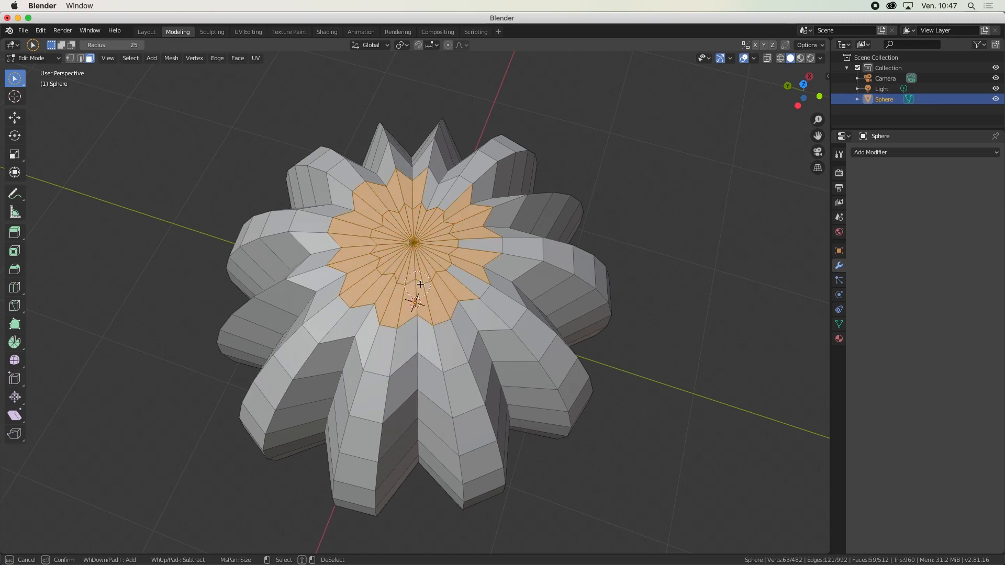
{"action": "right_click", "coordinate": [419, 206]}
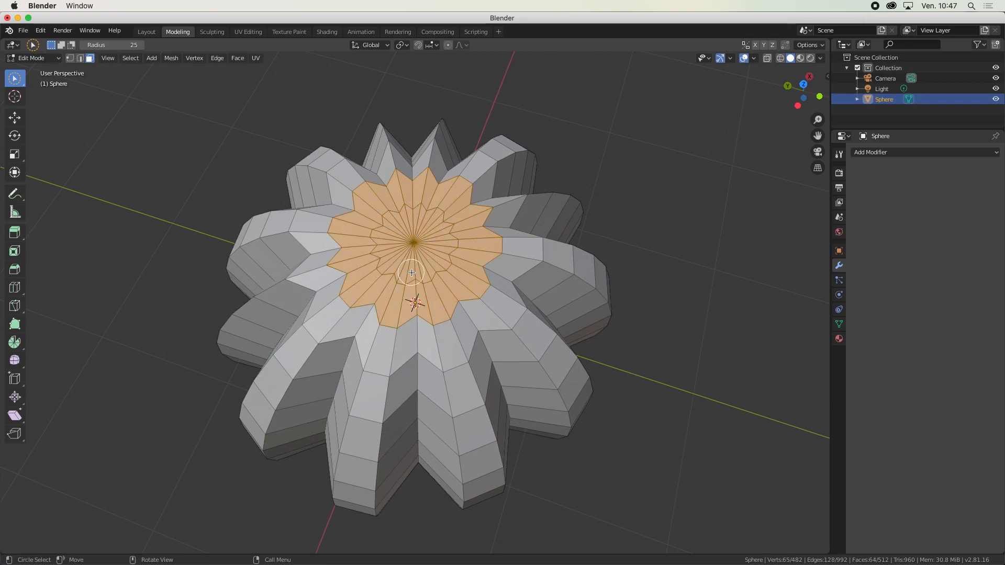
- Move the two selected rings of top faces slightly down along the Z axis
{"action": "middle_click_drag", "start_coordinate": [411, 275], "coordinate": [411, 217]}
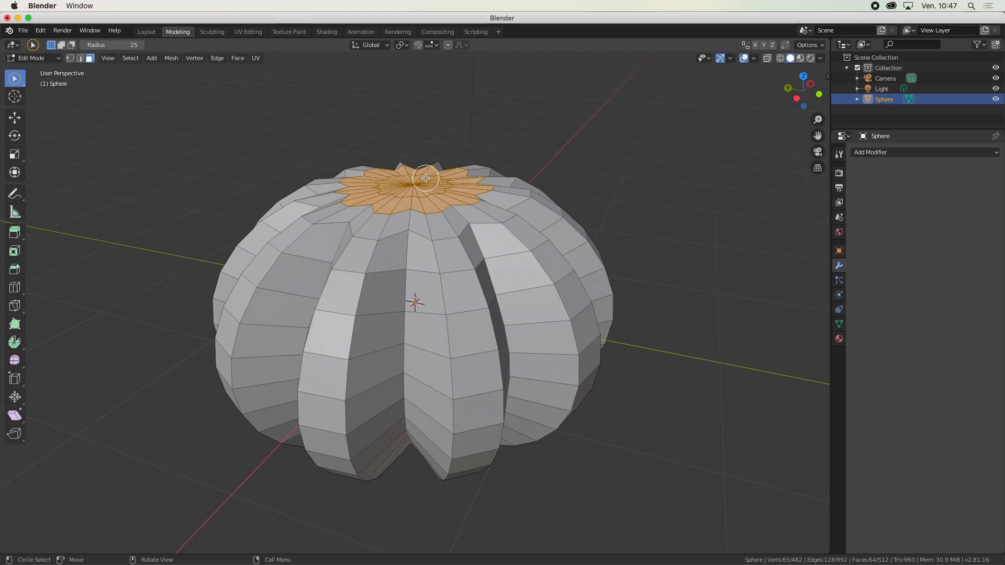
{"action": "key", "text": "g"}
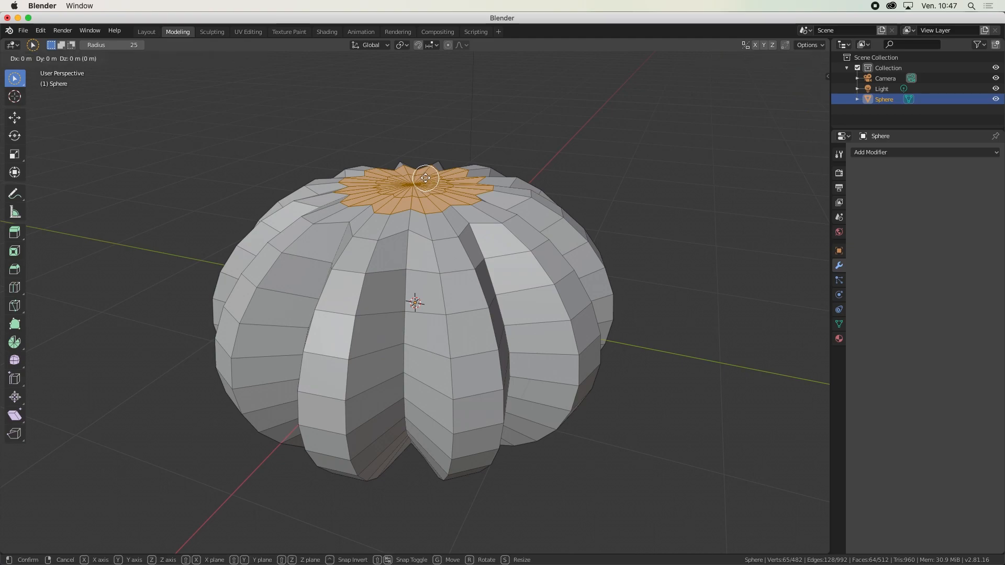
{"action": "key", "text": "z"}
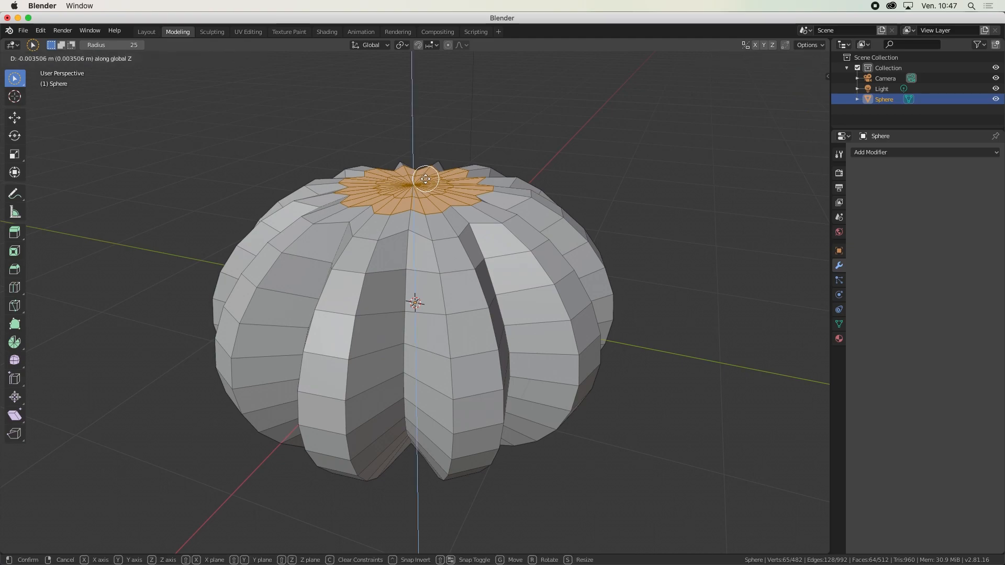
{"action": "left_click", "coordinate": [425, 187]}
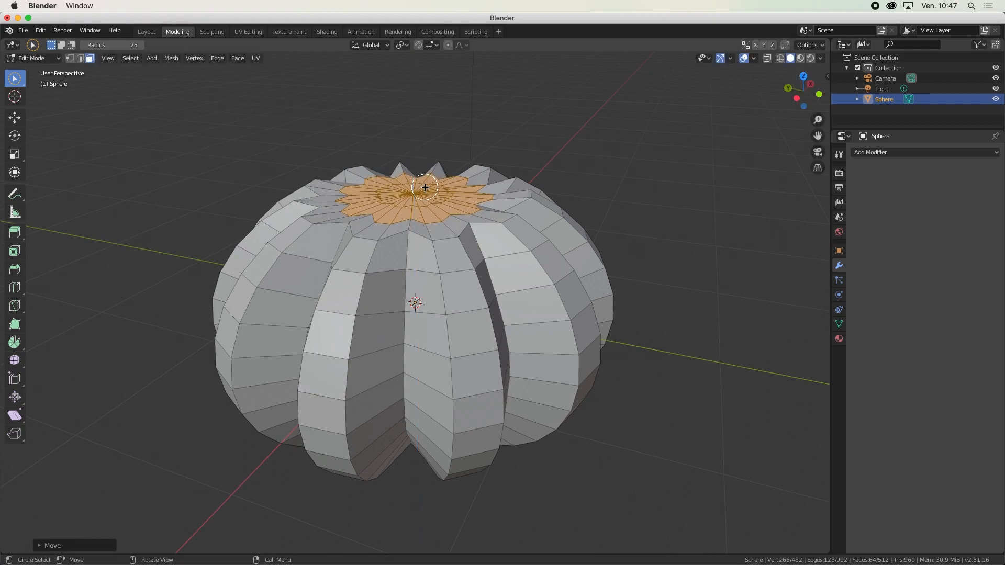
- Shrink the face selection to the innermost top ring and move it slightly further down along the Z axis
{"action": "scroll", "coordinate": [426, 195], "scroll_direction": "up", "scroll_amount": 3}
{"action": "middle_click_drag", "start_coordinate": [426, 180], "coordinate": [435, 247]}
{"action": "key", "text": "ctrl+KP_Subtract"}
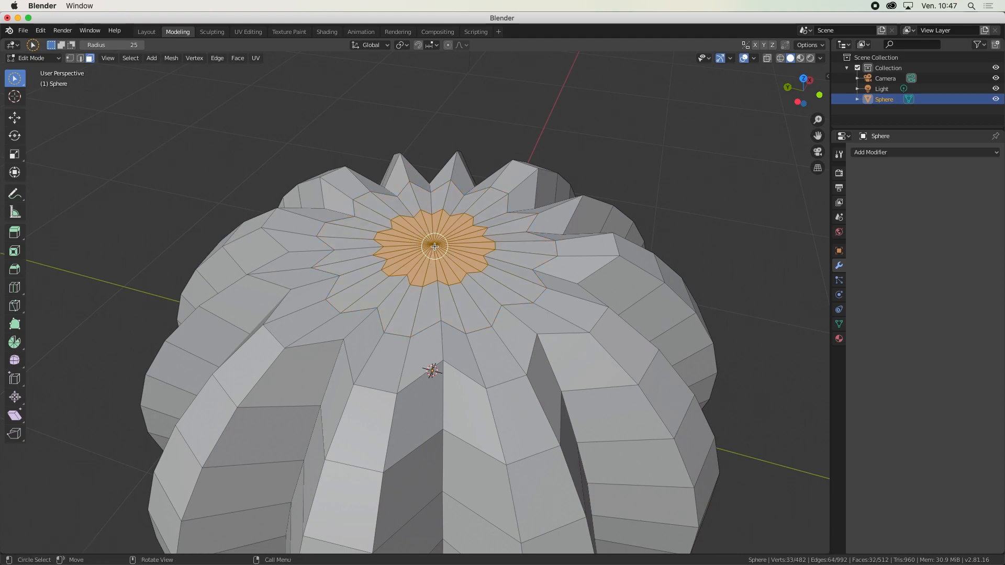
{"action": "key", "text": "g"}
{"action": "key", "text": "z"}
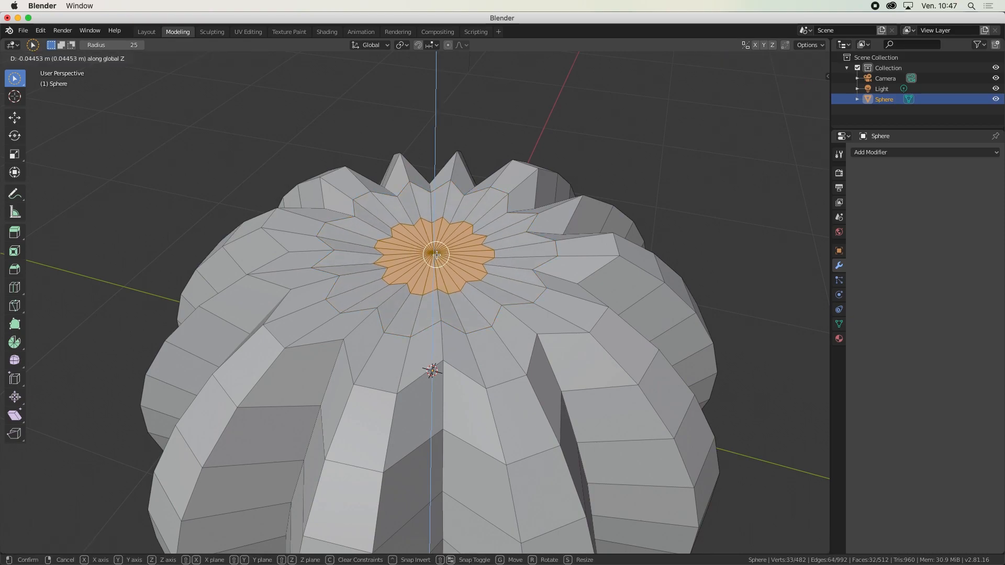
{"action": "left_click", "coordinate": [440, 255]}
{"action": "mouse_move", "coordinate": [460, 258]}
{"action": "middle_mouse_down"}
{"action": "mouse_move", "coordinate": [455, 215]}
{"action": "mouse_move", "coordinate": [462, 257]}
{"action": "middle_mouse_up"}
{"action": "scroll", "coordinate": [449, 266], "scroll_direction": "up", "scroll_amount": 2}
{"action": "scroll", "coordinate": [456, 279], "scroll_direction": "down", "scroll_amount": 7}
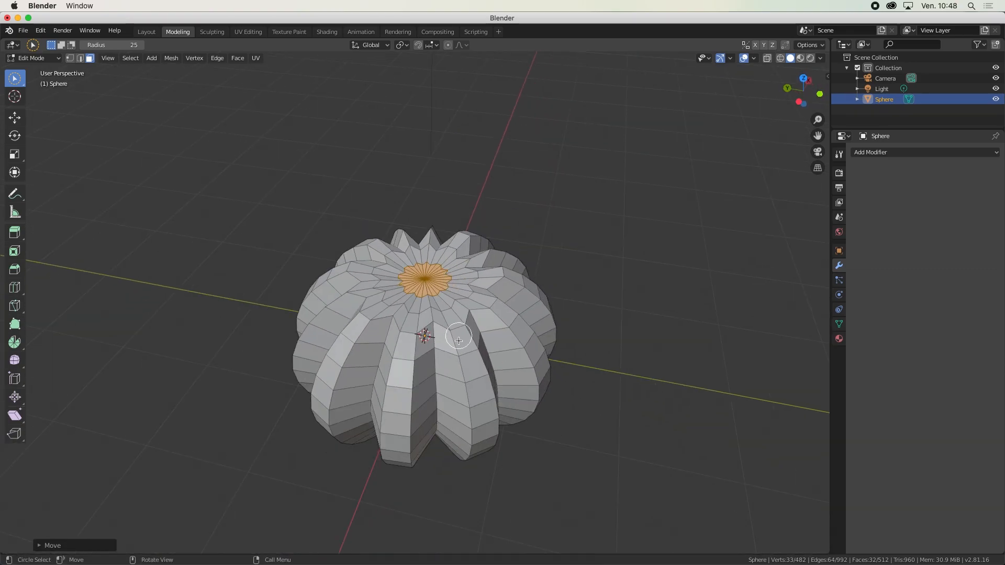
- Select the two rings of faces around the centre of the underside and push them slightly into the mesh along Z
{"action": "middle_click_drag", "start_coordinate": [458, 336], "coordinate": [415, 215]}
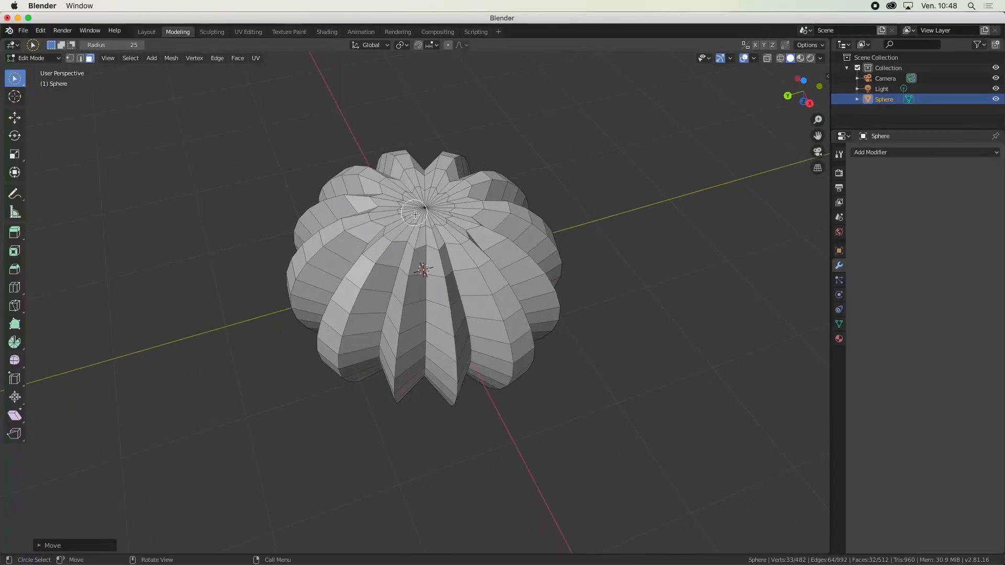
{"action": "scroll", "coordinate": [425, 206], "scroll_direction": "up", "scroll_amount": 2}
{"action": "left_click", "coordinate": [428, 204]}
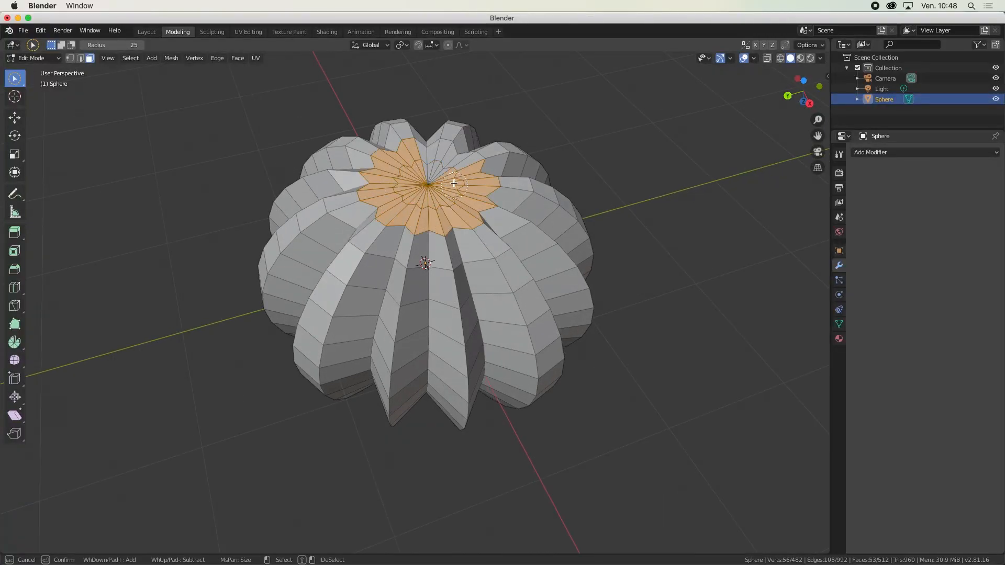
{"action": "left_click_drag", "start_coordinate": [429, 172], "coordinate": [434, 183]}
{"action": "key", "text": "g"}
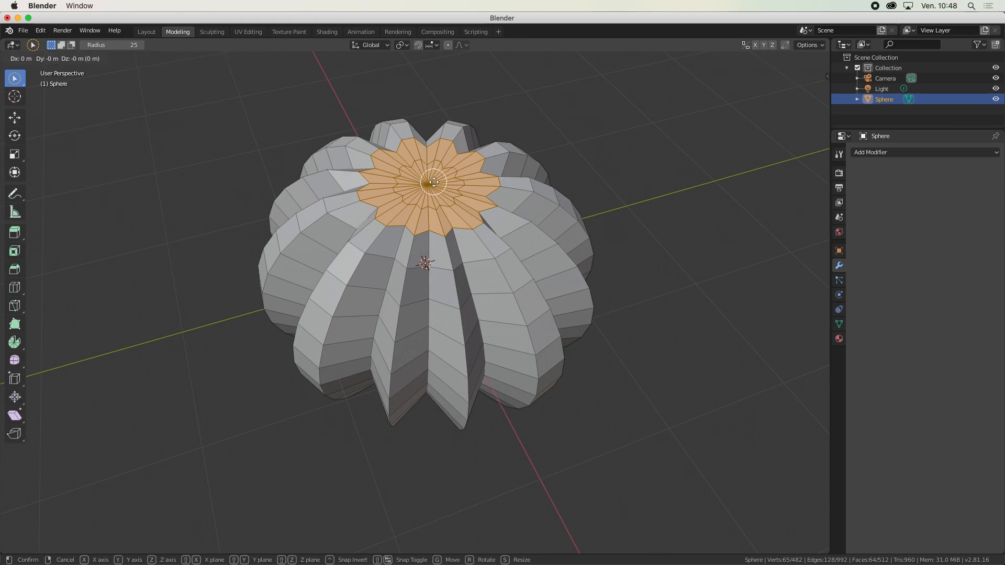
{"action": "left_click", "coordinate": [435, 185]}
{"action": "left_click", "coordinate": [437, 190]}
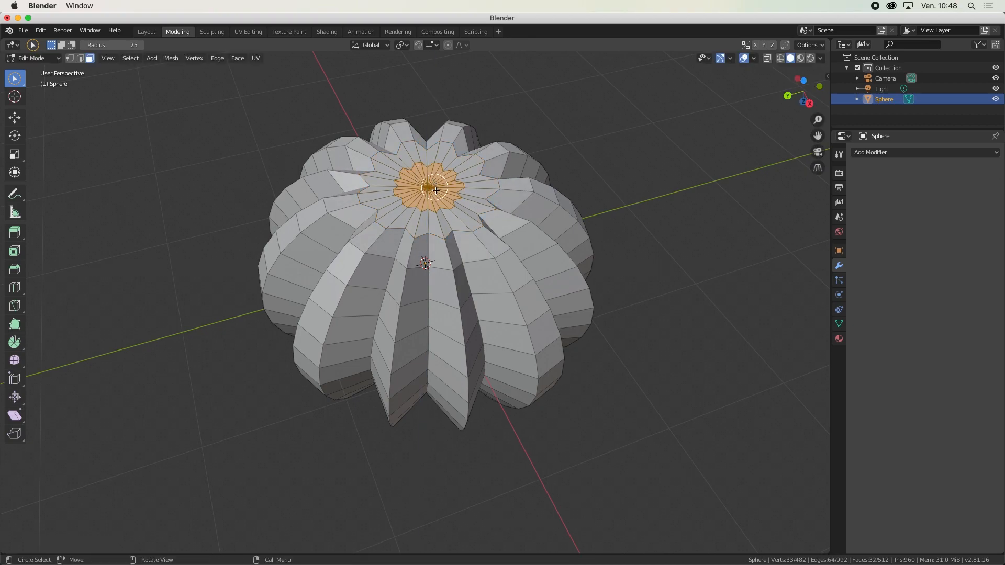
- Push only the innermost ring of faces on the underside further into the mesh along the Z axis
{"action": "key", "text": "g"}
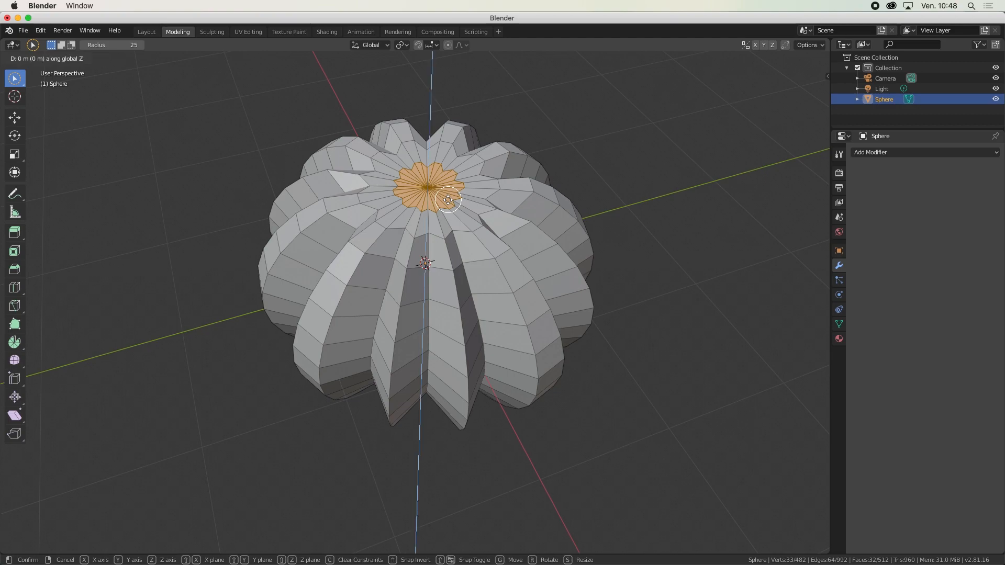
{"action": "left_click", "coordinate": [447, 203]}
{"action": "middle_click_drag", "start_coordinate": [447, 204], "coordinate": [473, 406]}
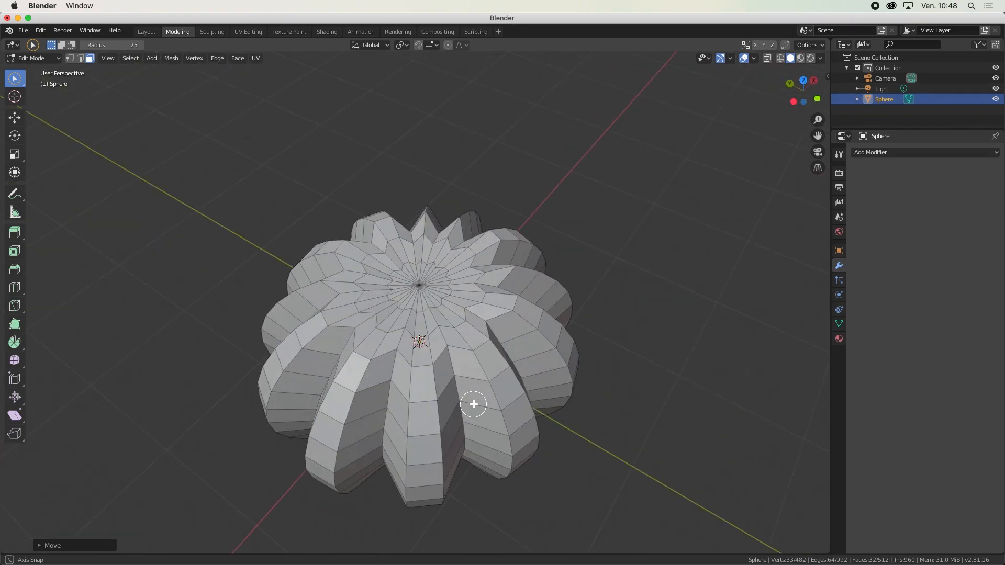
{"action": "middle_click_drag", "start_coordinate": [424, 327], "coordinate": [455, 278]}
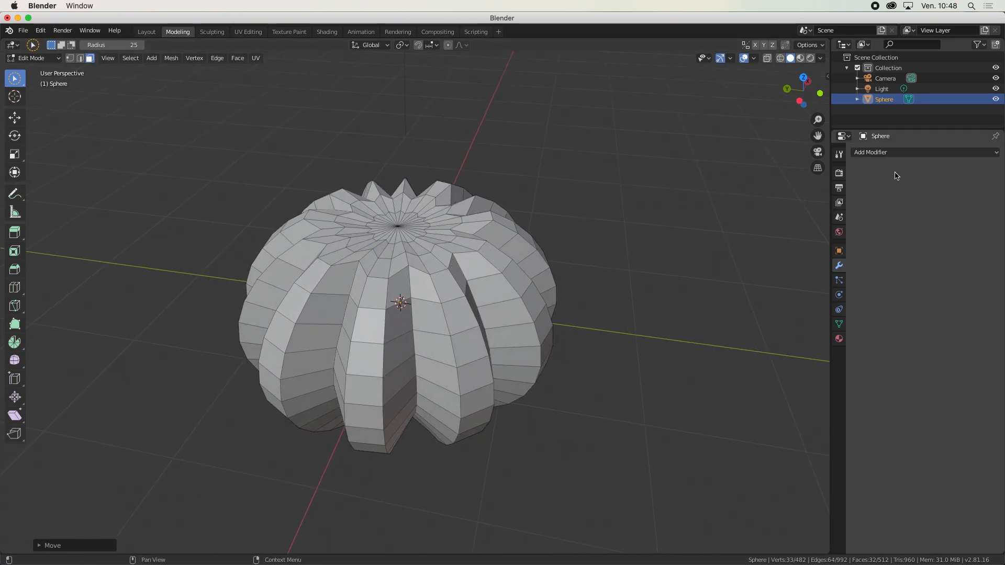
- Add a Subdivision Surface modifier with viewport and render levels of 3 and Optimal Display enabled
{"action": "left_click", "coordinate": [894, 152]}
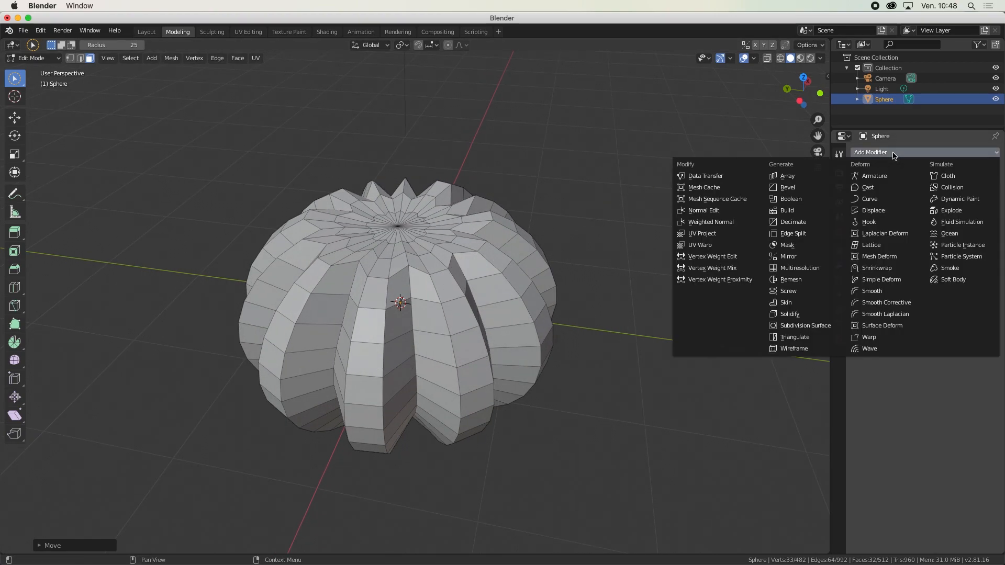
{"action": "left_click", "coordinate": [801, 326]}
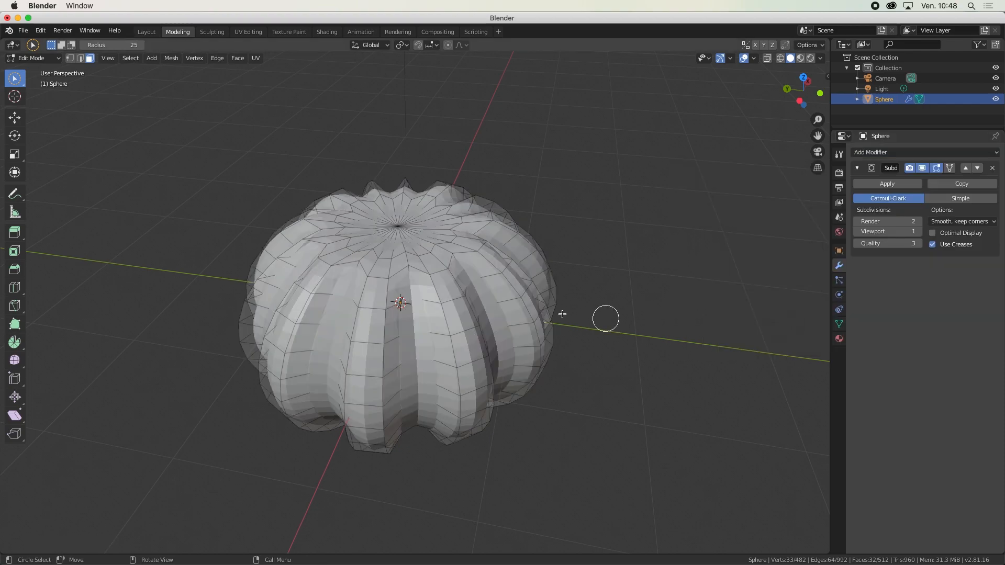
{"action": "mouse_move", "coordinate": [476, 302]}
{"action": "middle_mouse_down"}
{"action": "mouse_move", "coordinate": [459, 284]}
{"action": "mouse_move", "coordinate": [473, 309]}
{"action": "middle_mouse_up"}
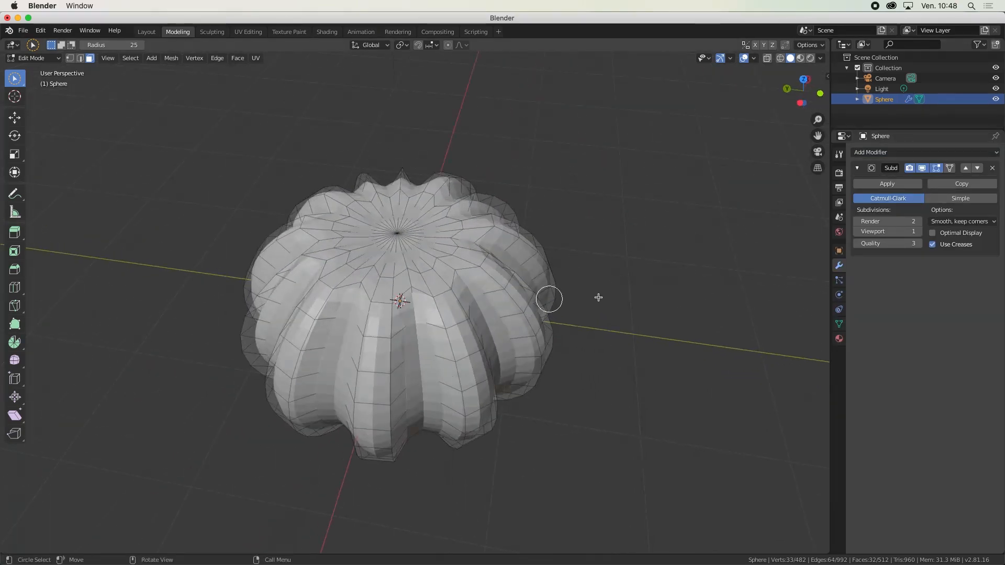
{"action": "left_click", "coordinate": [919, 232]}
{"action": "left_click", "coordinate": [919, 232]}
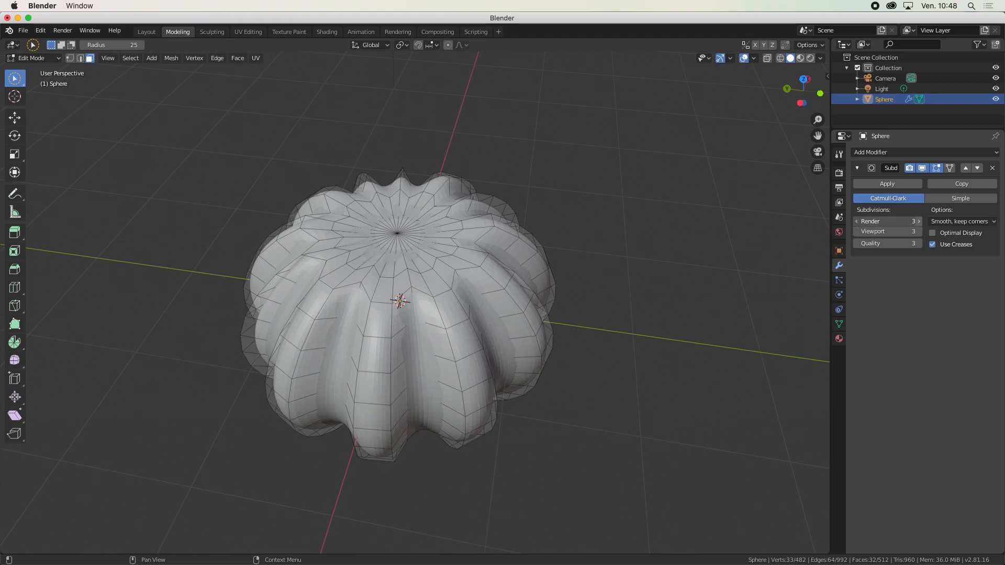
{"action": "left_click", "coordinate": [919, 222]}
{"action": "scroll", "coordinate": [440, 283], "scroll_direction": "up", "scroll_amount": 1}
{"action": "middle_click_drag", "start_coordinate": [441, 283], "coordinate": [475, 323]}
- Switch to Object Mode and apply Shade Smooth to the sphere
{"action": "key", "text": "Tab"}
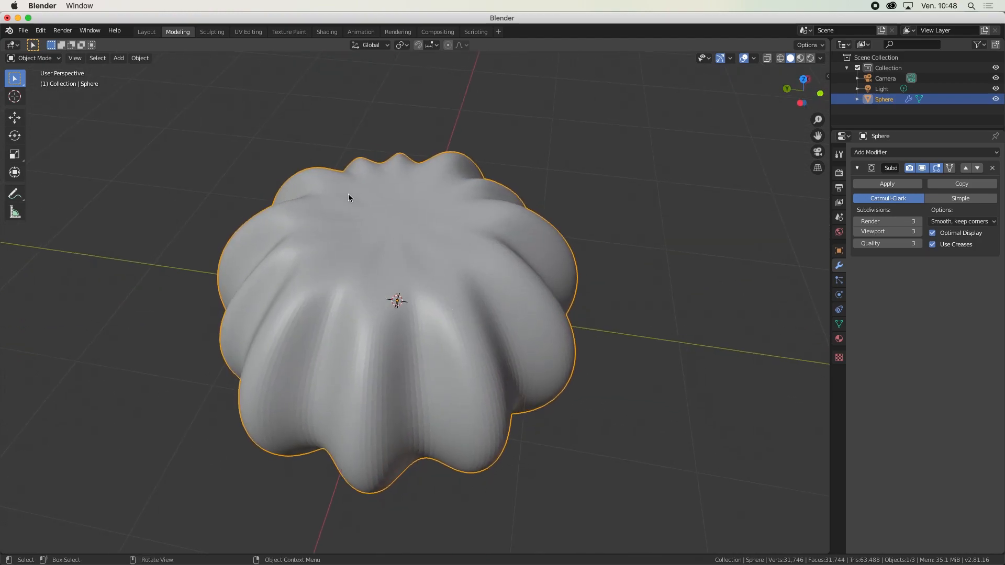
{"action": "left_click", "coordinate": [141, 58]}
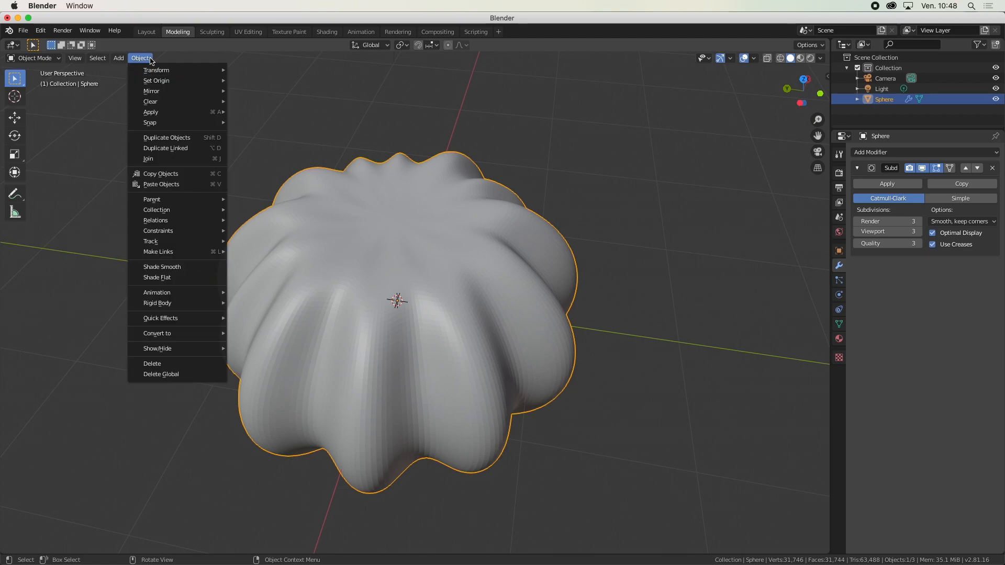
{"action": "left_click", "coordinate": [175, 268]}
{"action": "mouse_move", "coordinate": [433, 309]}
{"action": "middle_mouse_down"}
{"action": "mouse_move", "coordinate": [415, 271]}
{"action": "mouse_move", "coordinate": [428, 290]}
{"action": "mouse_move", "coordinate": [495, 305]}
{"action": "mouse_move", "coordinate": [500, 277]}
{"action": "mouse_move", "coordinate": [462, 278]}
{"action": "mouse_move", "coordinate": [505, 314]}
{"action": "mouse_move", "coordinate": [545, 332]}
{"action": "mouse_move", "coordinate": [573, 330]}
{"action": "middle_mouse_up"}
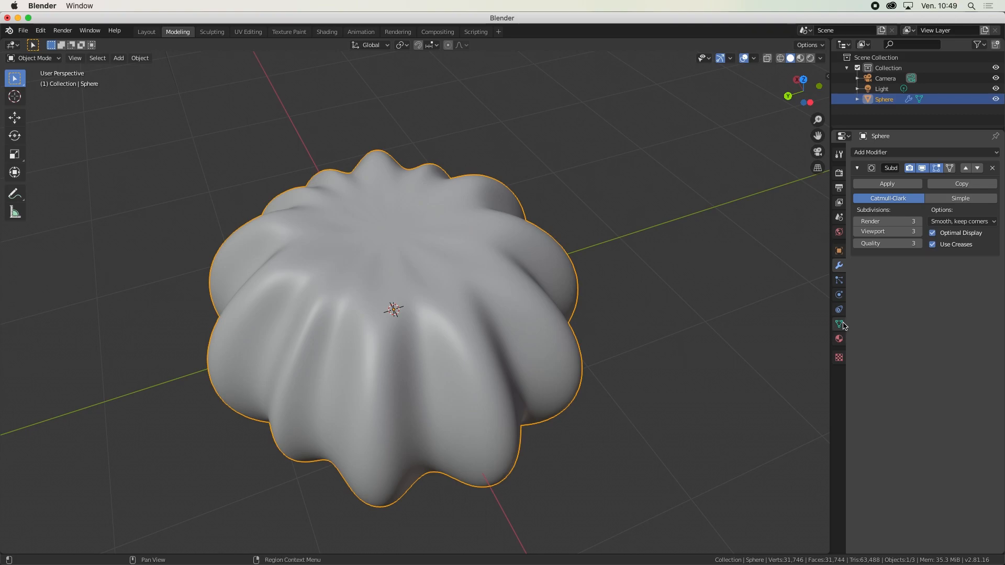
- Enable Auto Smooth in the sphere's normals settings
{"action": "left_click", "coordinate": [839, 325]}
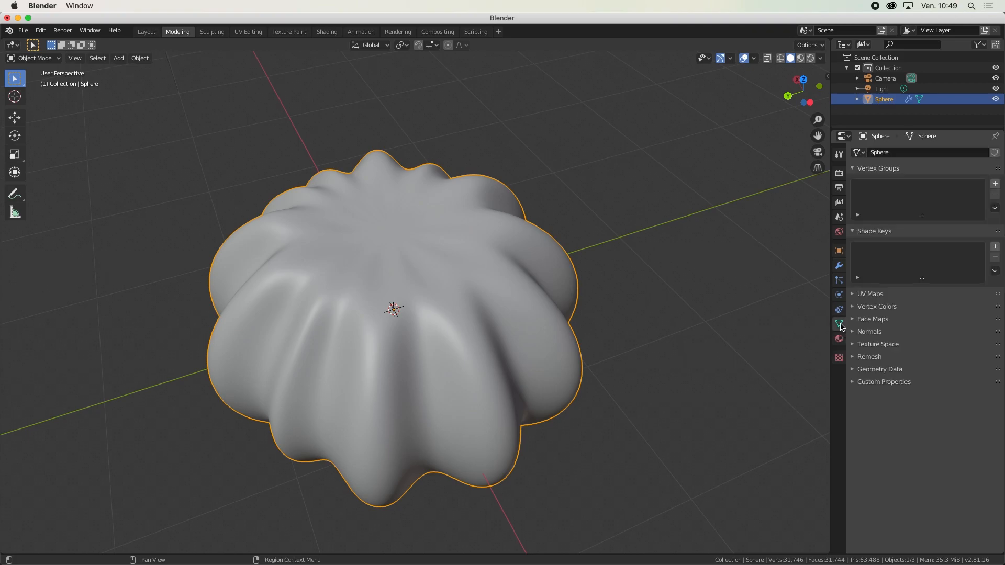
{"action": "left_click", "coordinate": [854, 333]}
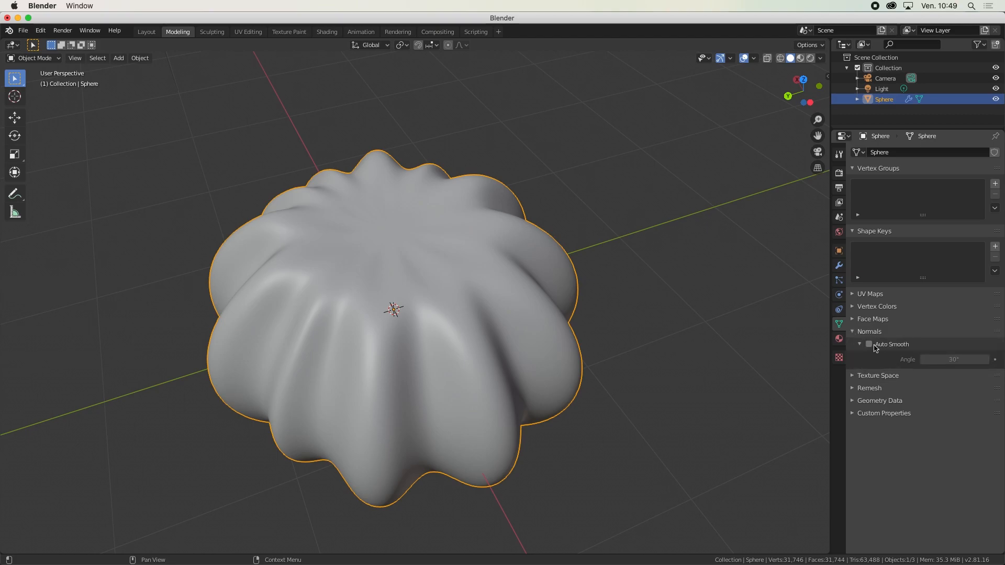
{"action": "left_click", "coordinate": [869, 345]}
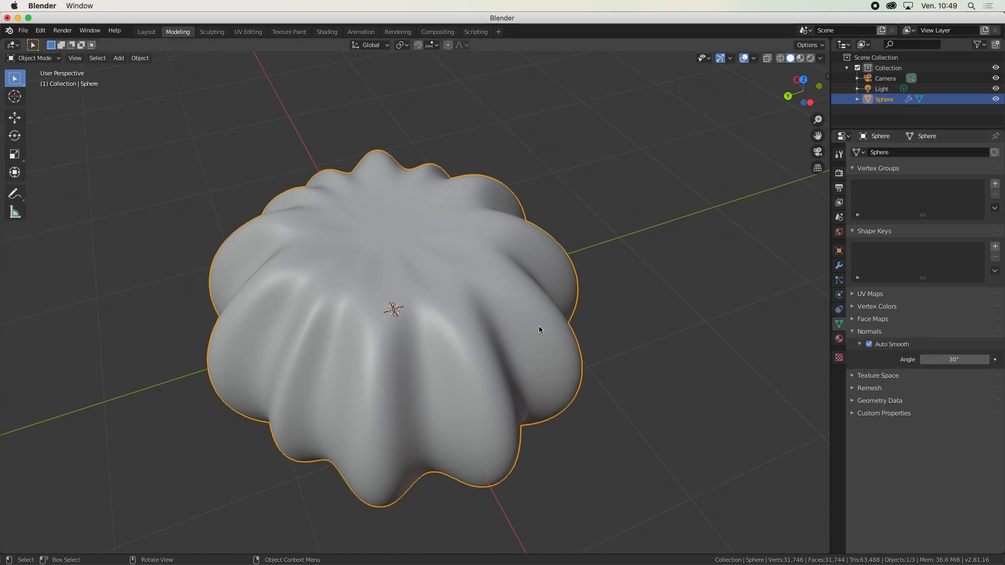
{"action": "middle_click_drag", "start_coordinate": [538, 326], "coordinate": [415, 268]}
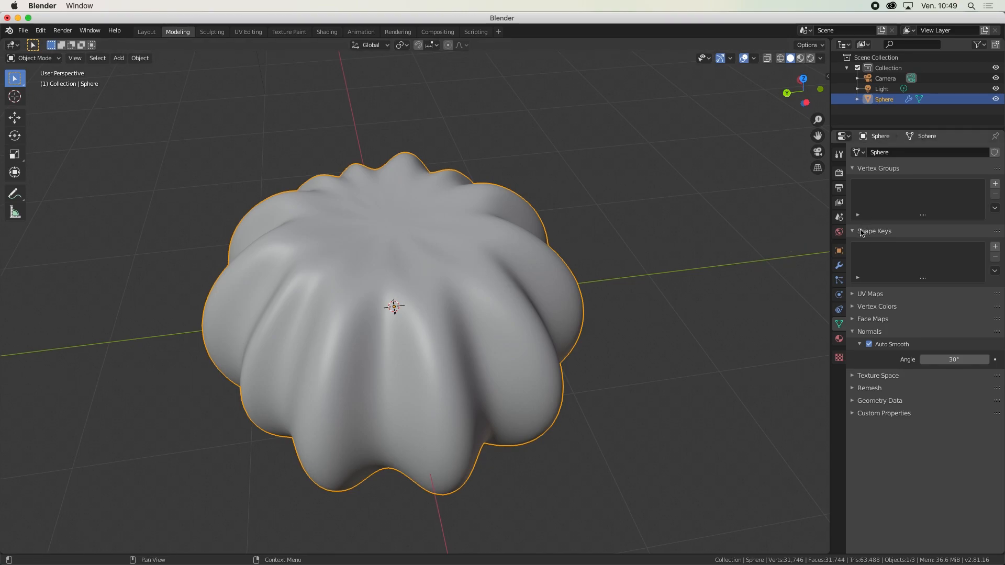
- Enter Edit Mode on the sphere and turn off the Subdivision modifier's Edit Mode display
{"action": "left_click", "coordinate": [839, 266]}
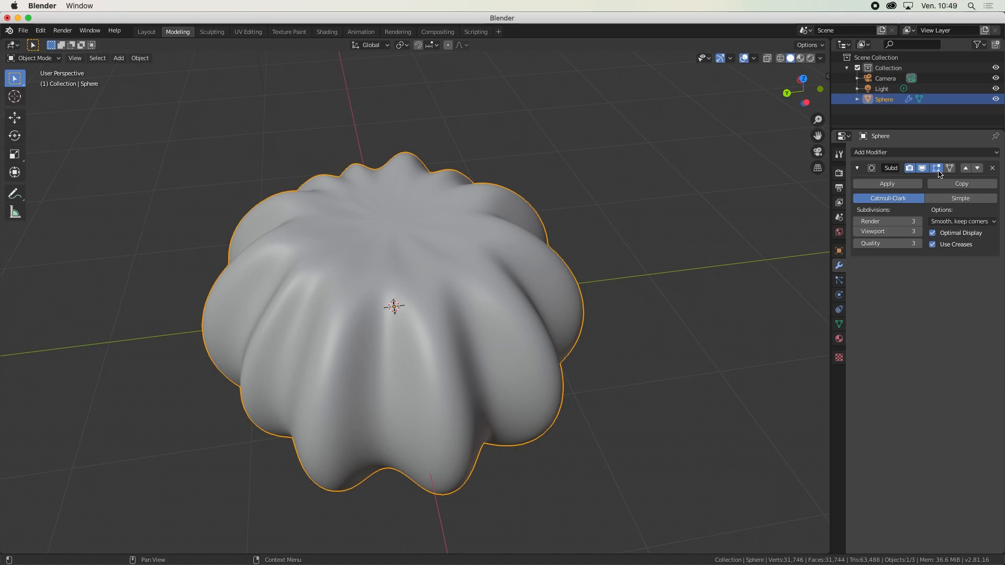
{"action": "middle_click_drag", "start_coordinate": [457, 275], "coordinate": [369, 217]}
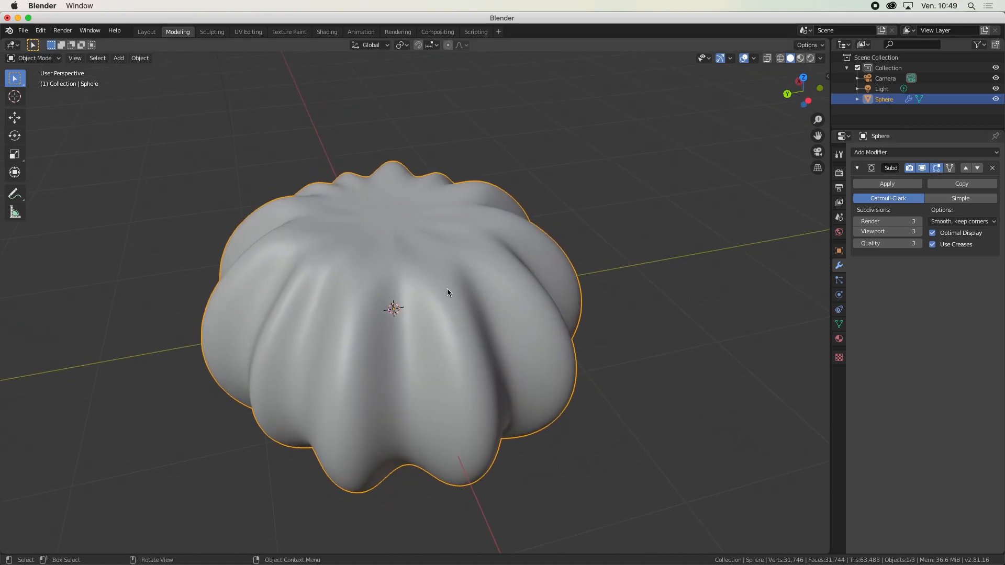
{"action": "left_click", "coordinate": [937, 169]}
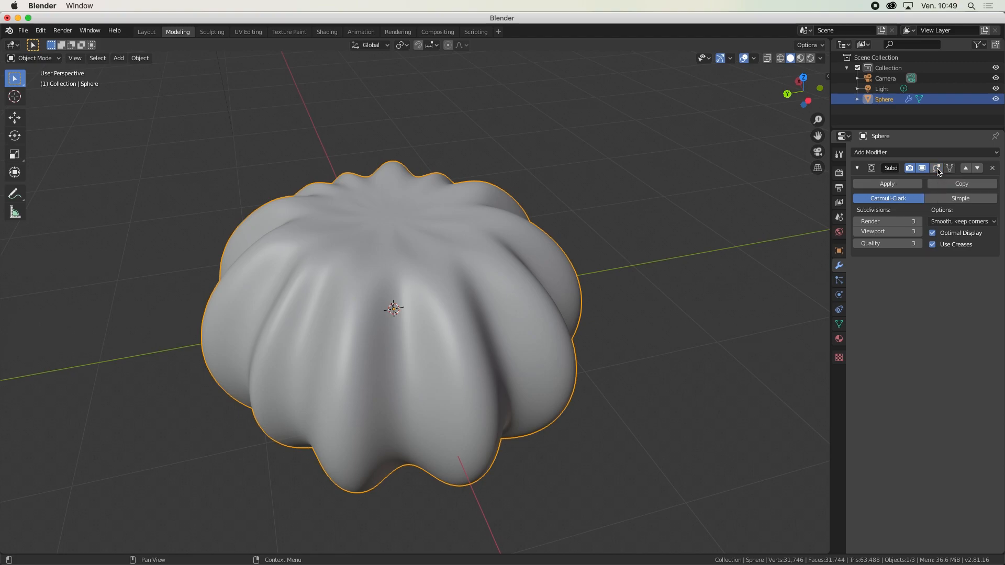
{"action": "key", "text": "Tab"}
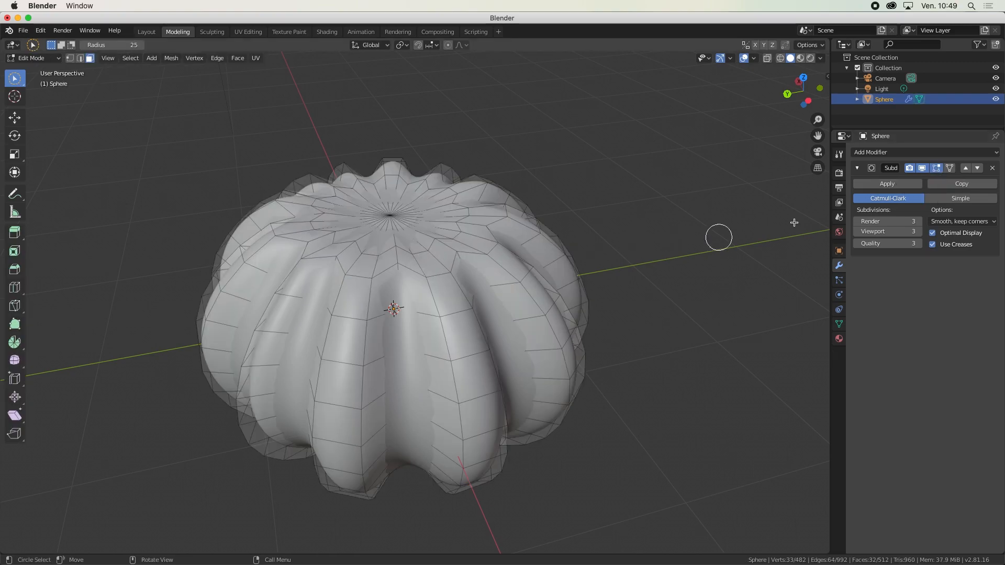
{"action": "left_click", "coordinate": [938, 170]}
{"action": "left_click", "coordinate": [937, 168]}
{"action": "left_click", "coordinate": [937, 169]}
{"action": "left_click", "coordinate": [937, 169]}
{"action": "left_click", "coordinate": [937, 168]}
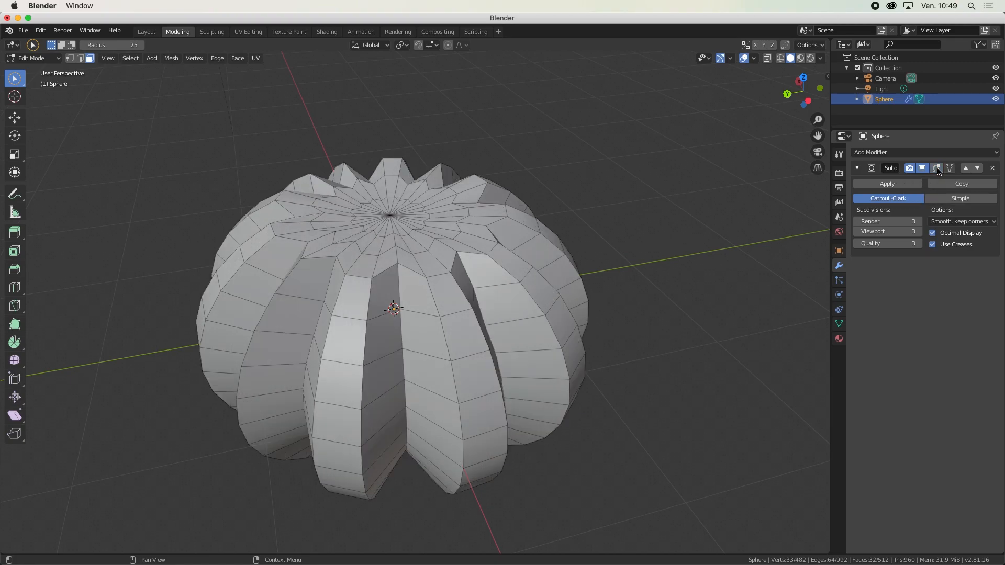
{"action": "left_click", "coordinate": [937, 169]}
{"action": "left_click", "coordinate": [937, 169]}
{"action": "key", "text": "c"}
{"action": "middle_click_drag", "start_coordinate": [375, 228], "coordinate": [435, 252]}
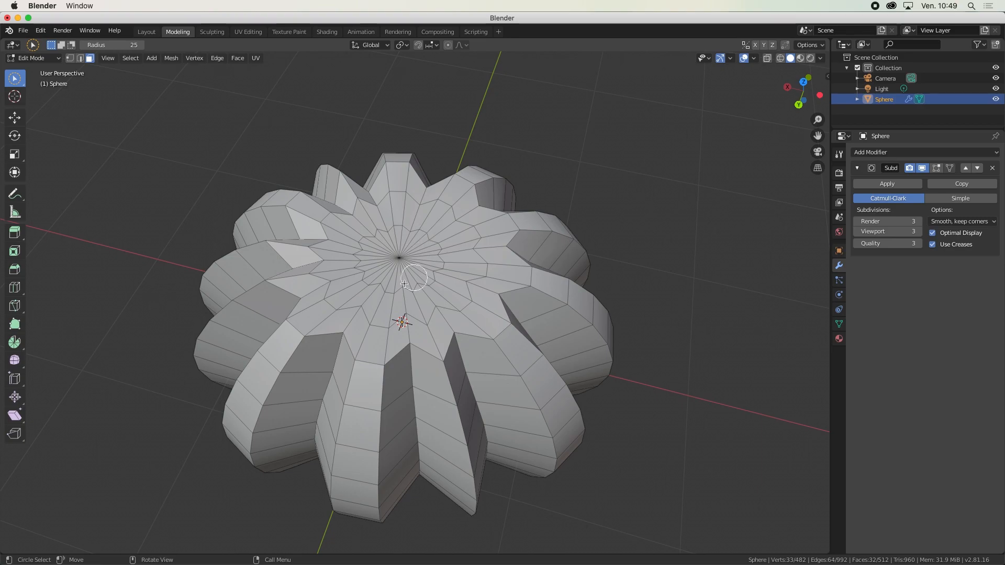
{"action": "key", "text": "Escape"}
{"action": "left_click", "coordinate": [937, 168]}
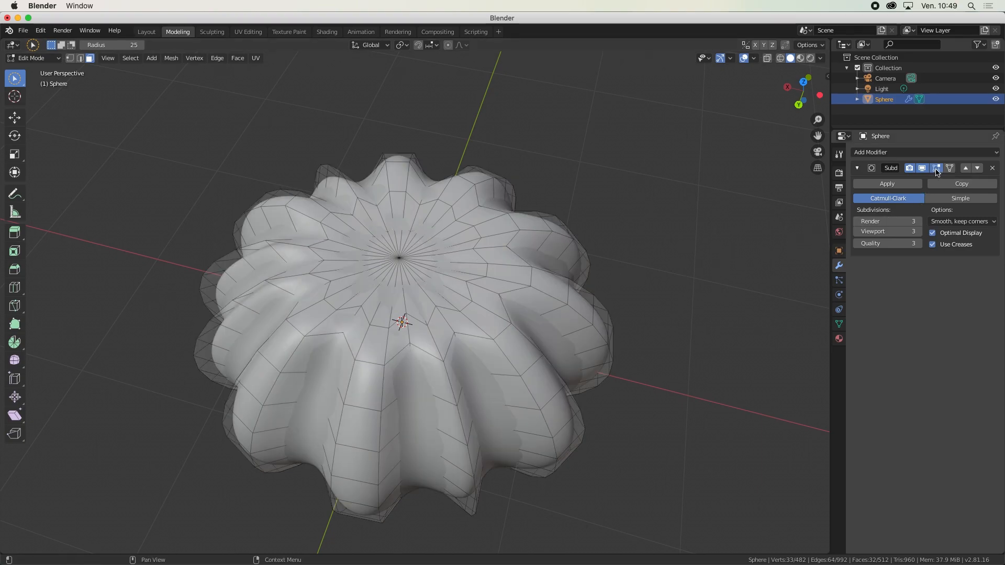
{"action": "left_click", "coordinate": [937, 168]}
- Circle-select the two innermost rings of faces around the top centre and separate the selection into its own object
{"action": "key", "text": "c"}
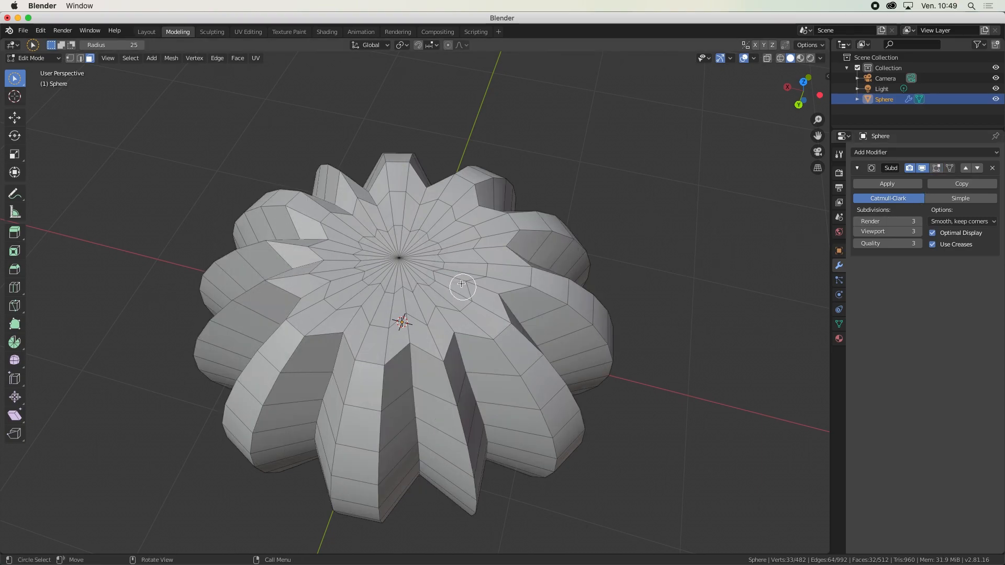
{"action": "left_click_drag", "start_coordinate": [461, 286], "coordinate": [418, 280]}
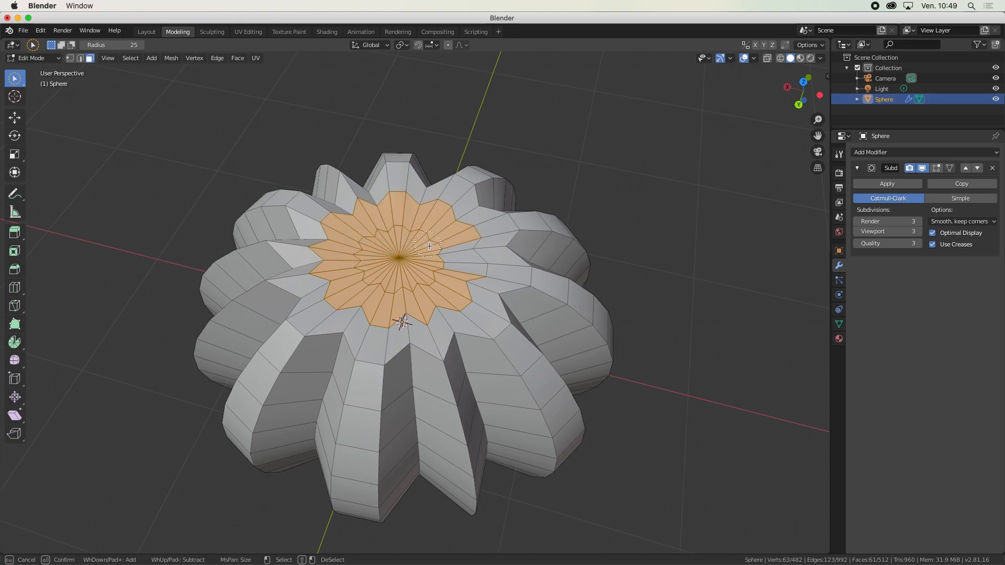
{"action": "left_click_drag", "start_coordinate": [429, 246], "coordinate": [433, 265]}
{"action": "middle_click_drag", "start_coordinate": [498, 294], "coordinate": [450, 241]}
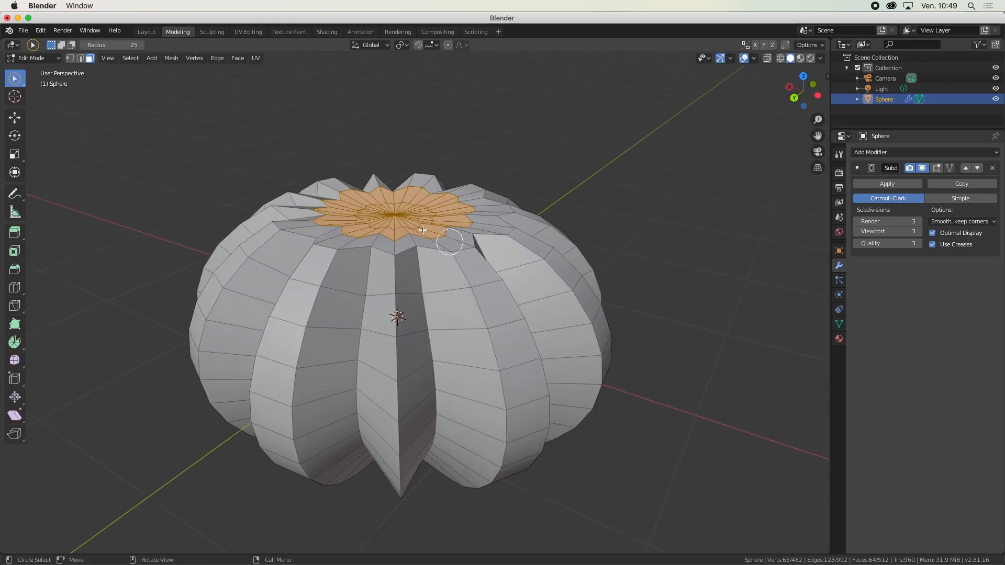
{"action": "right_click", "coordinate": [397, 221]}
{"action": "mouse_move", "coordinate": [381, 428]}
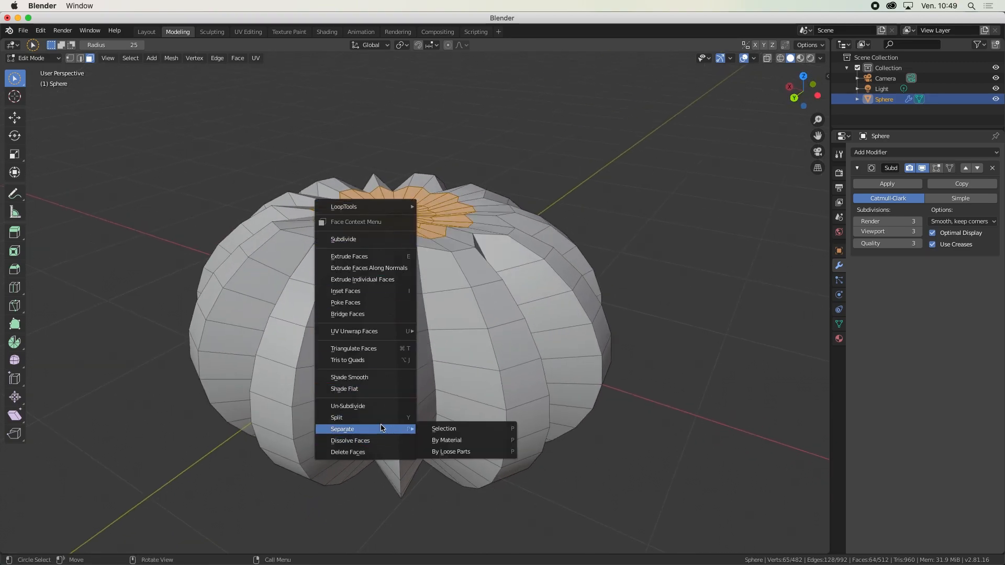
{"action": "left_click", "coordinate": [463, 430]}
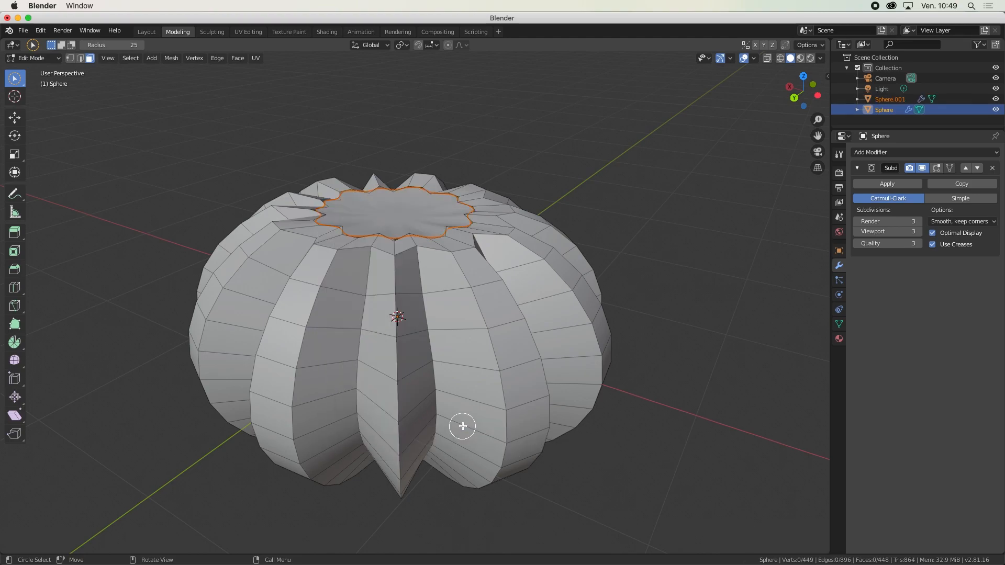
- Return to Object Mode and select only the separated top cap
{"action": "middle_click_drag", "start_coordinate": [426, 231], "coordinate": [460, 292]}
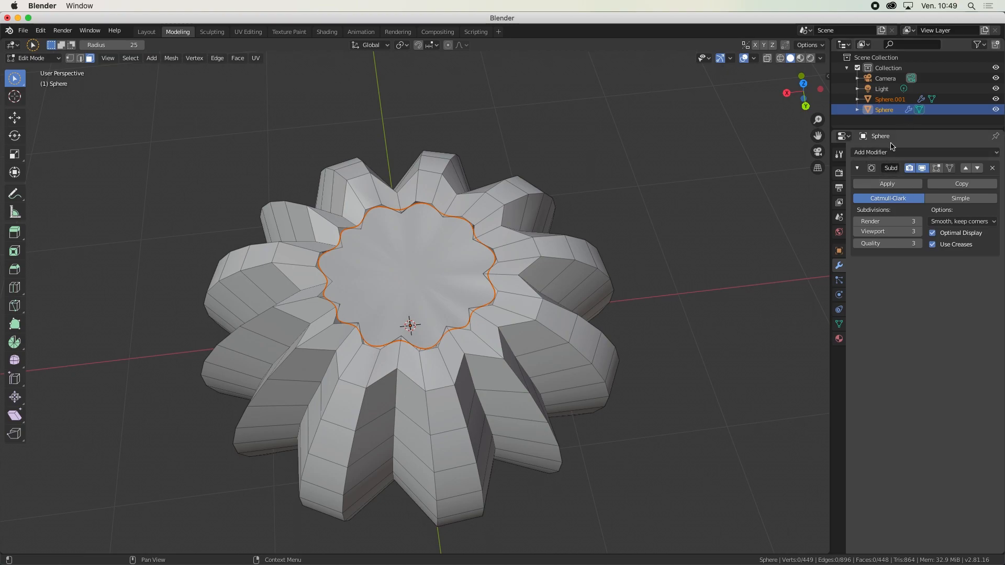
{"action": "middle_click_drag", "start_coordinate": [410, 274], "coordinate": [424, 299]}
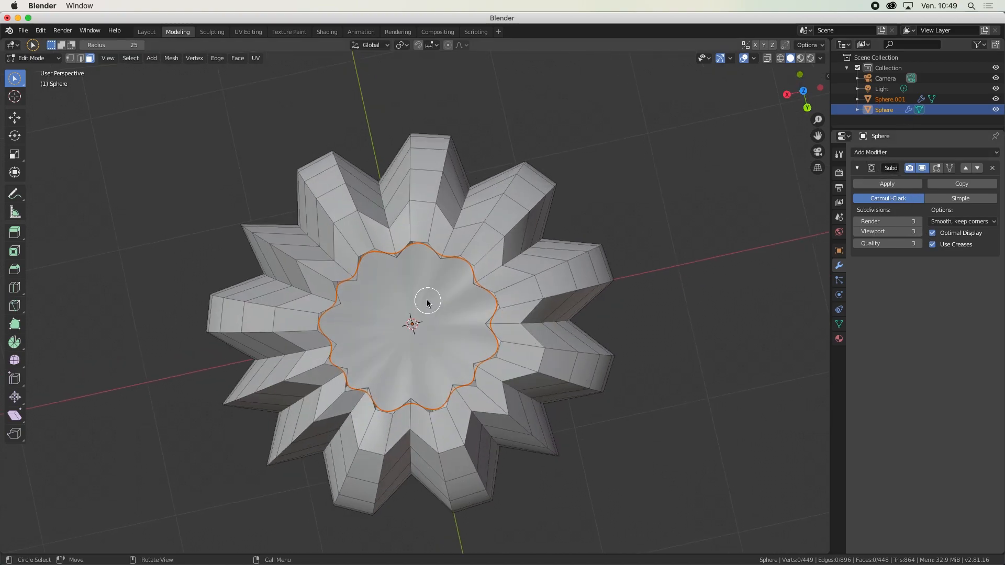
{"action": "scroll", "coordinate": [433, 239], "scroll_direction": "up", "scroll_amount": 3}
{"action": "scroll", "coordinate": [434, 239], "scroll_direction": "up", "scroll_amount": 2}
{"action": "key", "text": "Tab"}
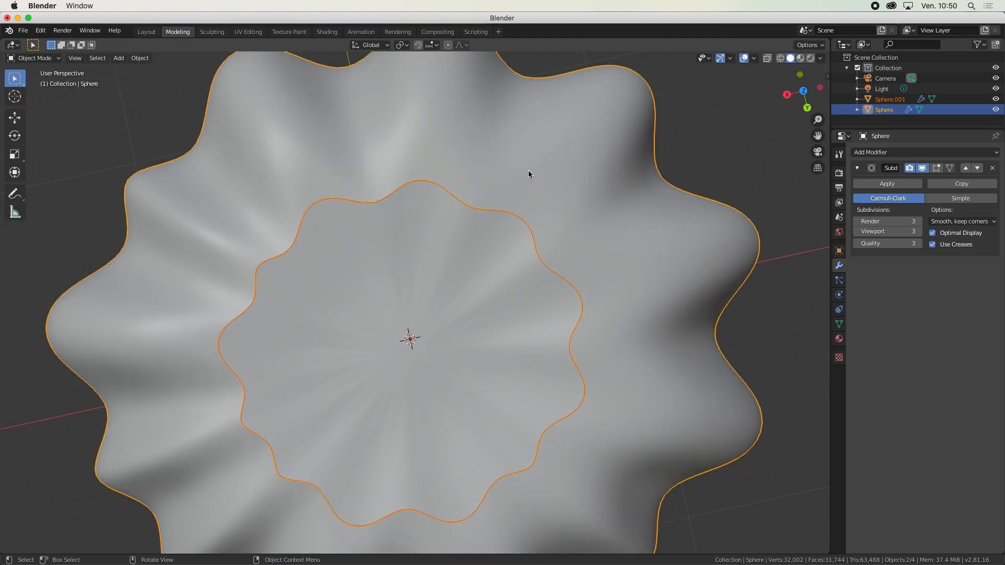
{"action": "middle_click_drag", "start_coordinate": [587, 215], "coordinate": [633, 261]}
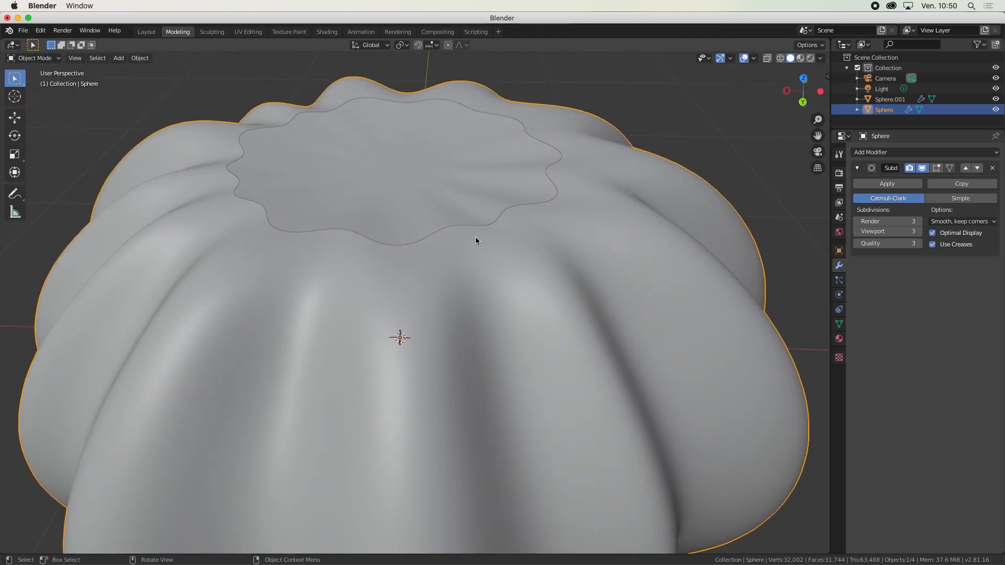
{"action": "middle_click_drag", "start_coordinate": [465, 230], "coordinate": [485, 221]}
{"action": "left_click", "coordinate": [442, 203]}
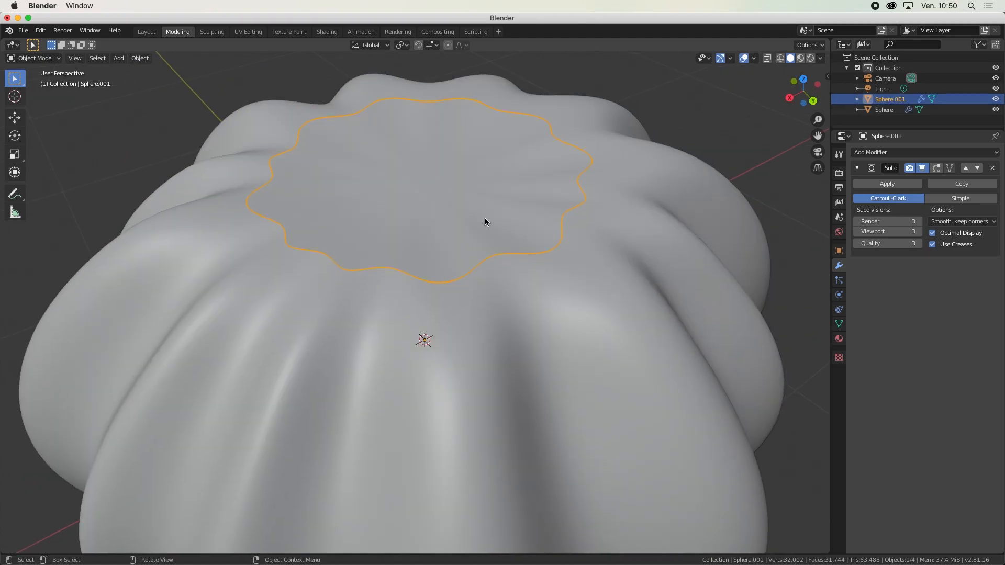
- Enter Edit Mode on the cap and turn on its Subdivision modifier's Edit Mode display
{"action": "key", "text": "Tab"}
{"action": "scroll", "coordinate": [482, 234], "scroll_direction": "up", "scroll_amount": 4}
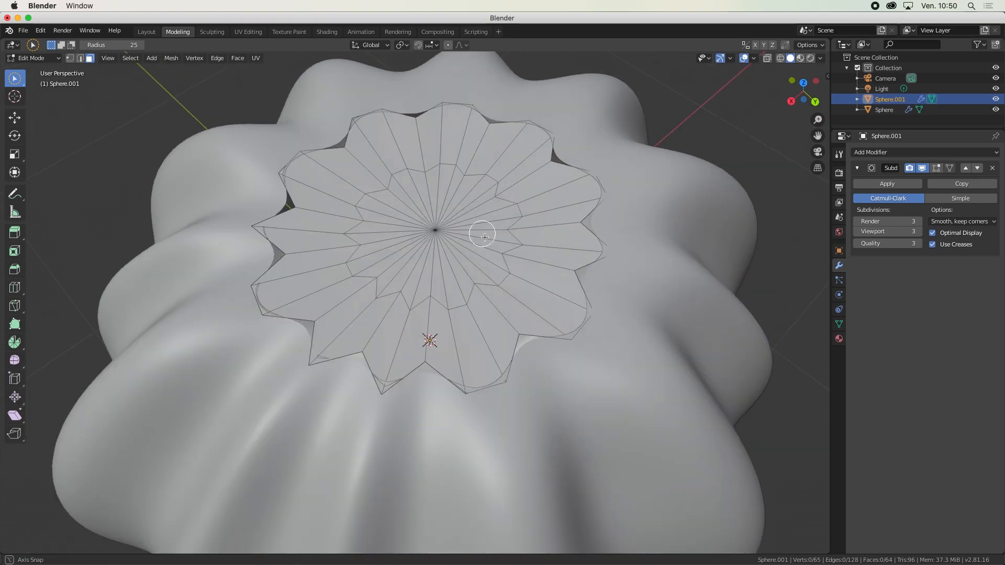
{"action": "middle_click_drag", "start_coordinate": [472, 309], "coordinate": [442, 326]}
{"action": "key", "text": "Tab"}
{"action": "key", "text": "Tab"}
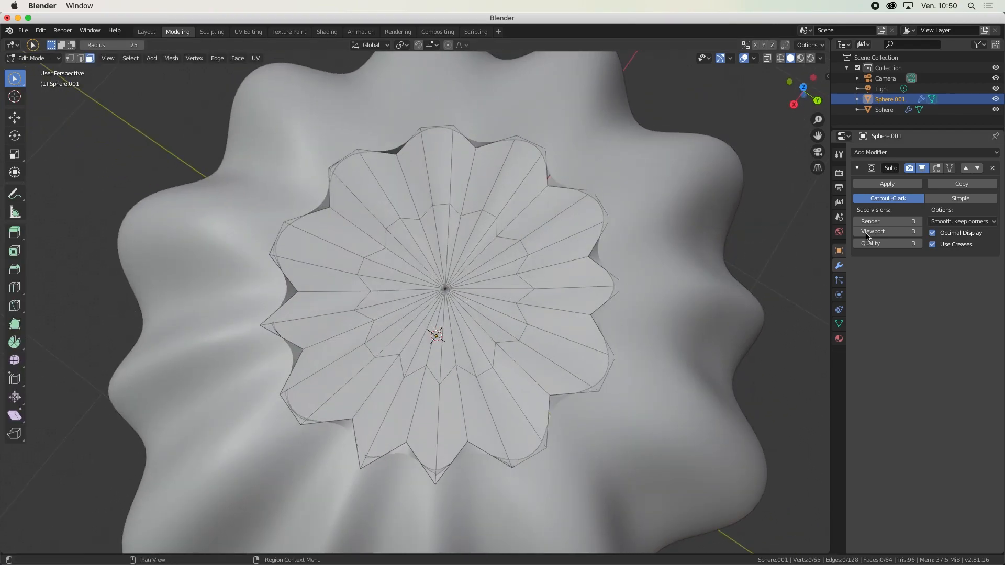
{"action": "left_click", "coordinate": [937, 168]}
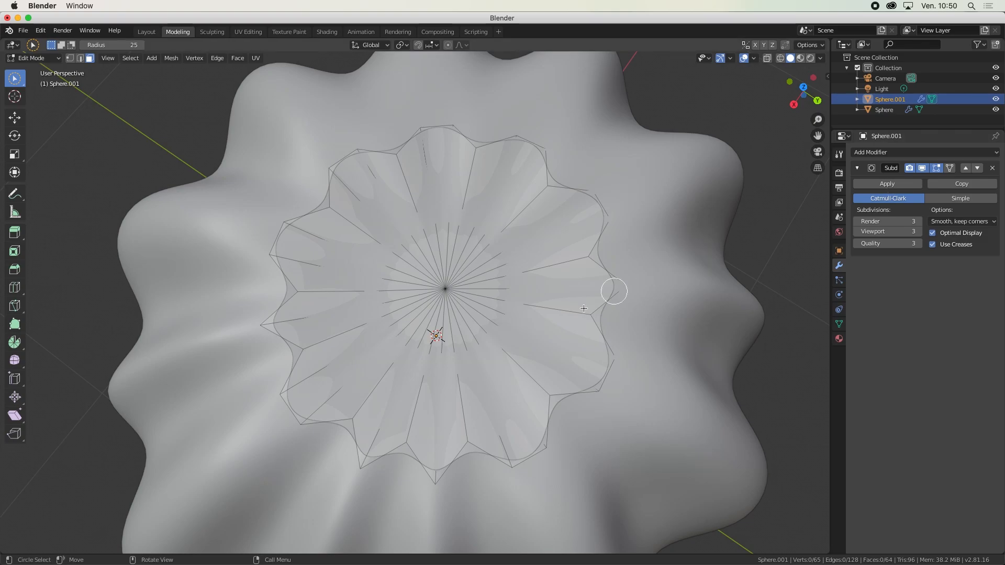
- Select all of the cap's faces and extrude them a short distance upward along their normal
{"action": "middle_click_drag", "start_coordinate": [612, 348], "coordinate": [524, 225]}
{"action": "left_click_drag", "start_coordinate": [522, 182], "coordinate": [471, 225]}
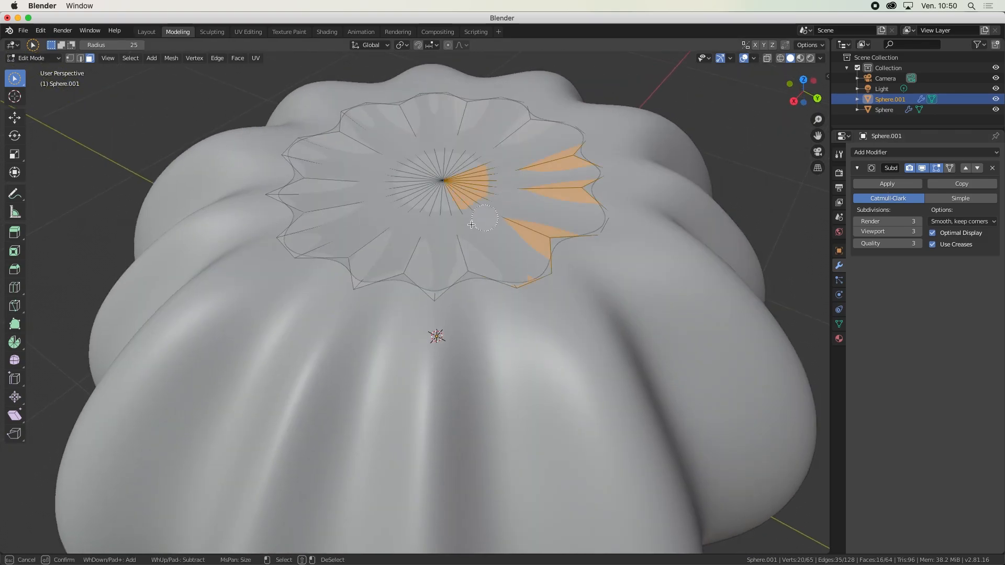
{"action": "left_click_drag", "start_coordinate": [449, 161], "coordinate": [495, 184]}
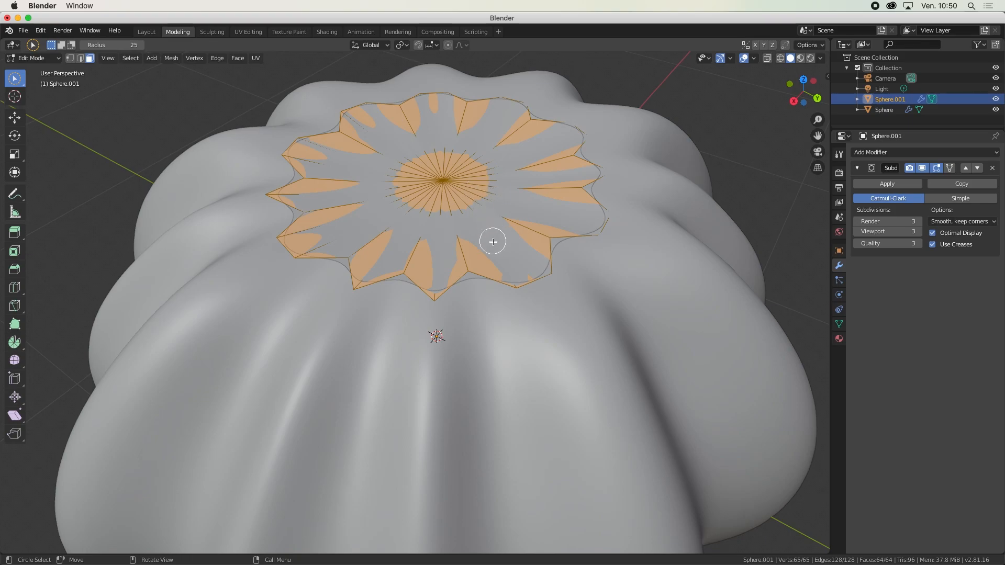
{"action": "middle_click_drag", "start_coordinate": [493, 242], "coordinate": [493, 220]}
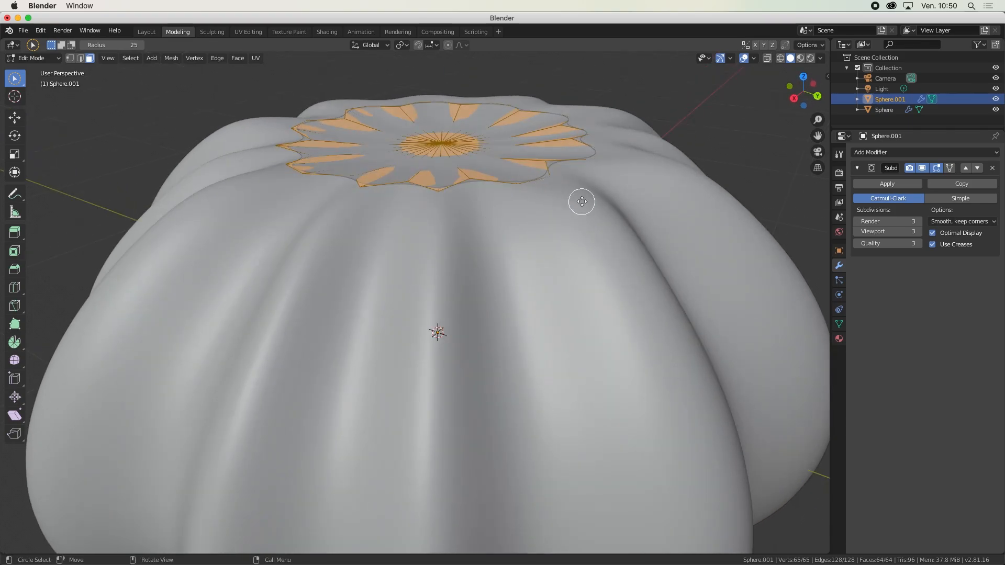
{"action": "key", "text": "e"}
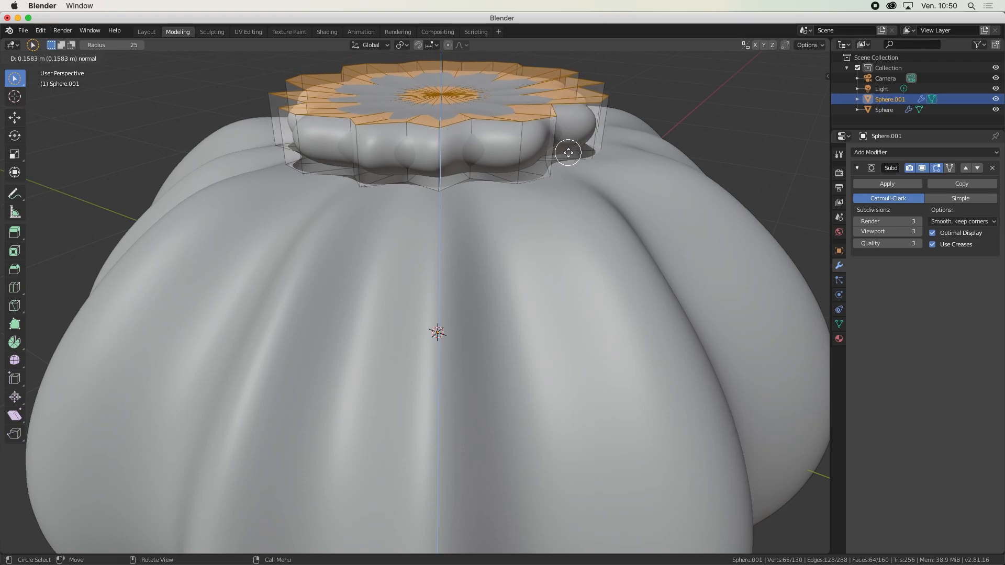
{"action": "left_click", "coordinate": [561, 162]}
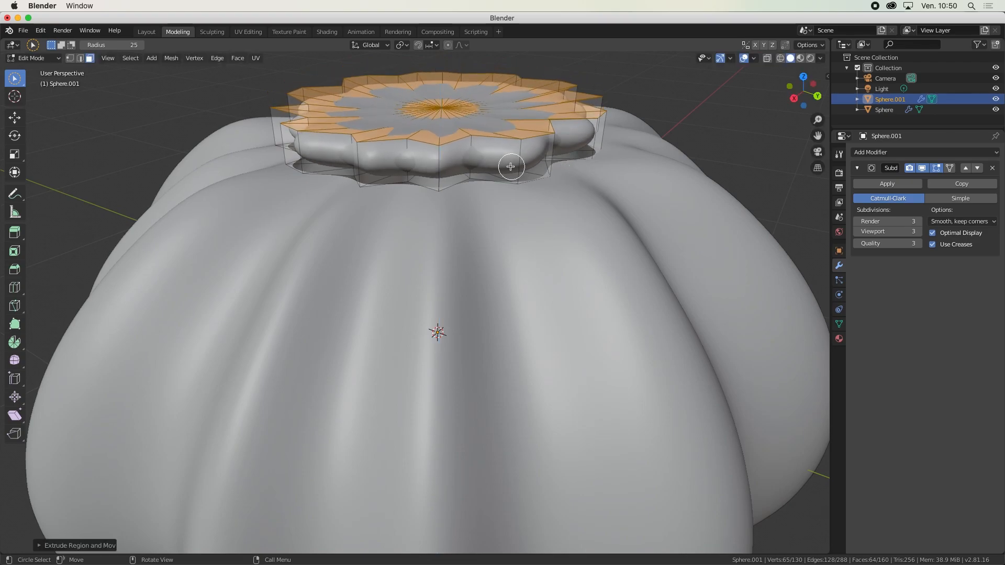
- Add two loop cuts around the cap's side wall, one near its upper edge and one below it, and return to Object Mode
{"action": "middle_click_drag", "start_coordinate": [510, 166], "coordinate": [469, 236]}
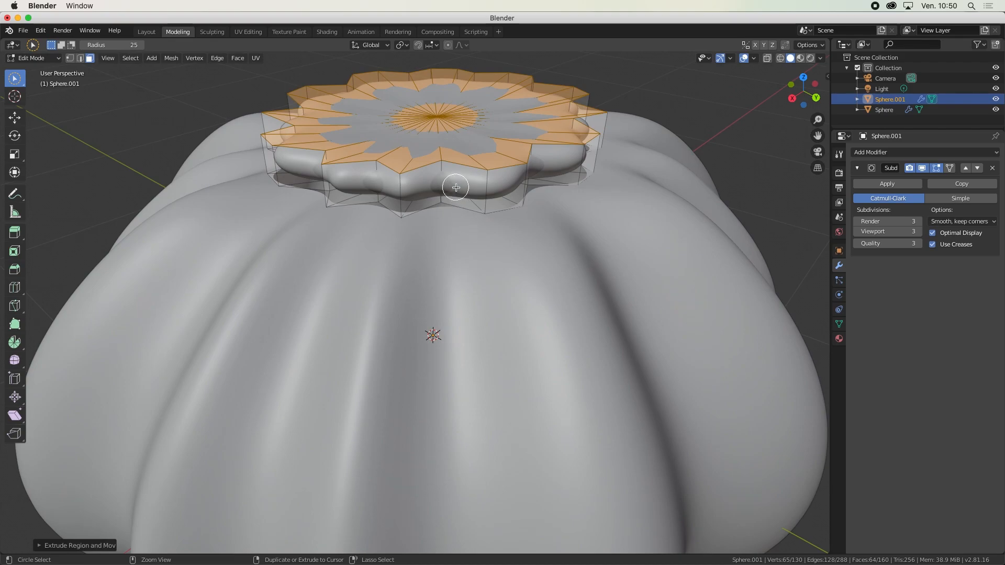
{"action": "key", "text": "ctrl+r"}
{"action": "left_click", "coordinate": [440, 185]}
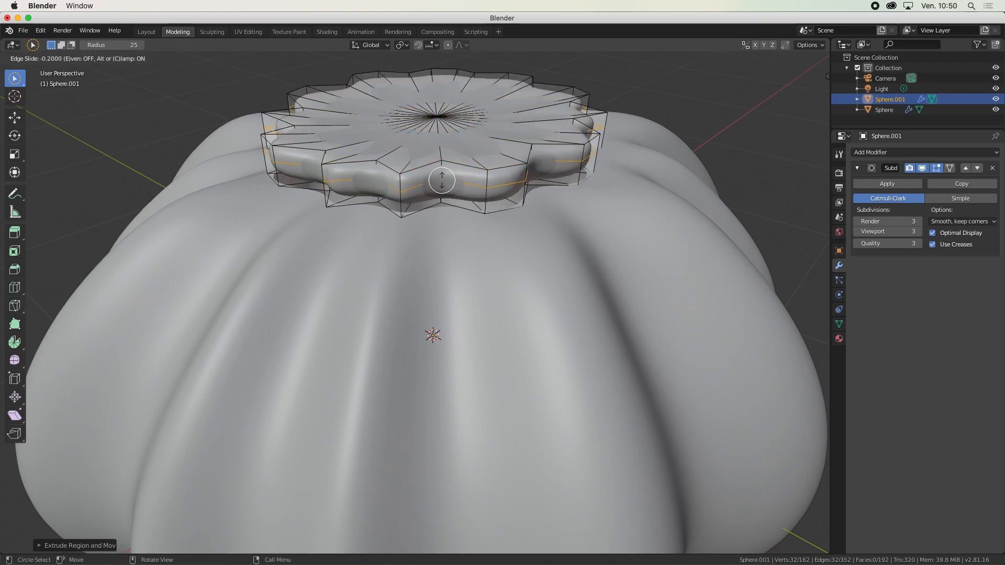
{"action": "left_click", "coordinate": [443, 174]}
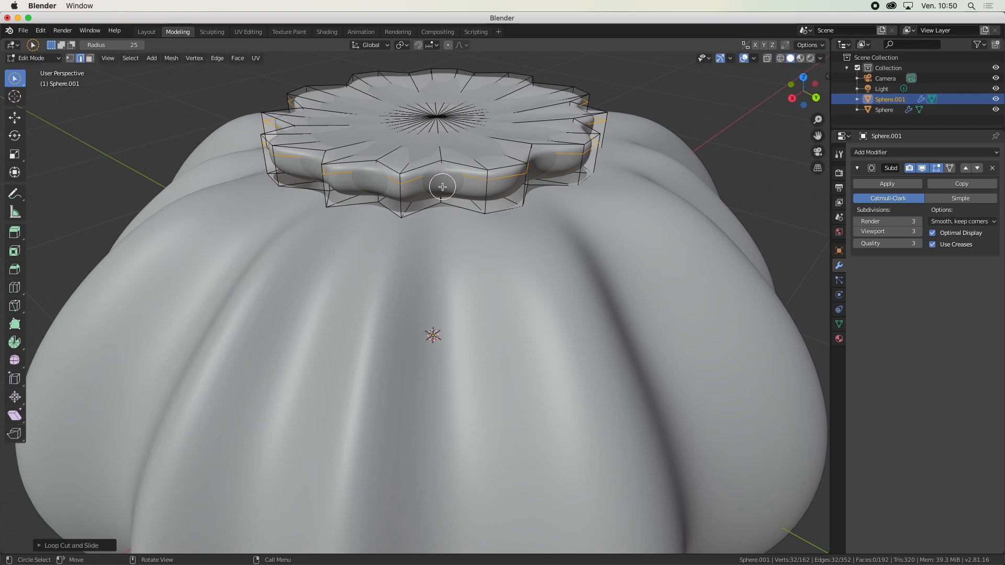
{"action": "key", "text": "ctrl+r"}
{"action": "left_click", "coordinate": [443, 186]}
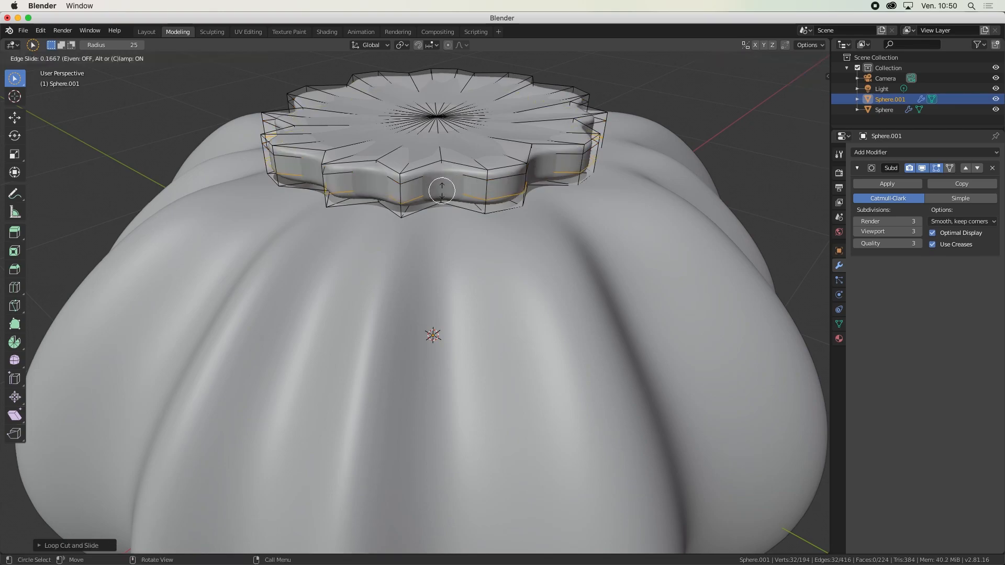
{"action": "left_click", "coordinate": [443, 182]}
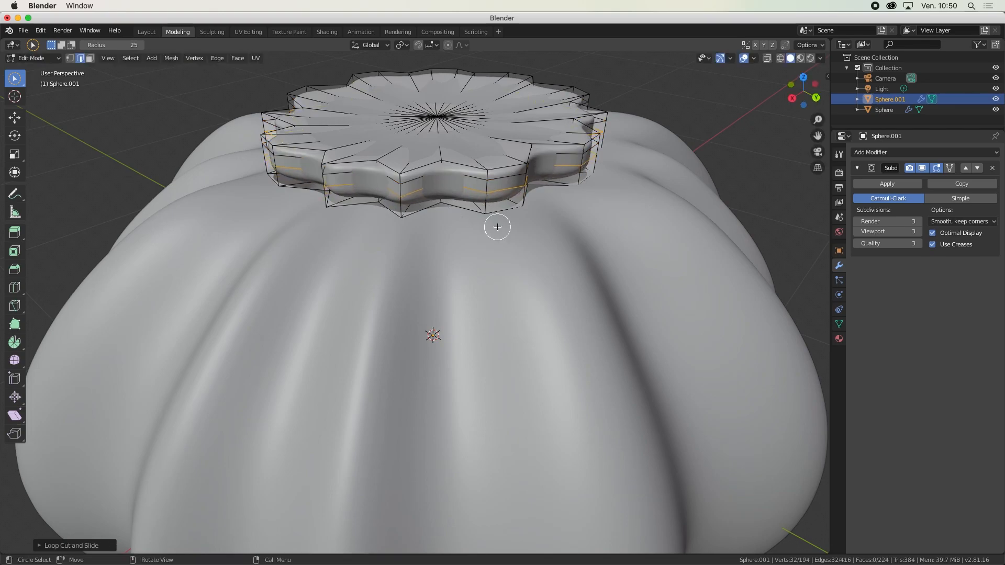
{"action": "key", "text": "Tab"}
{"action": "middle_click_drag", "start_coordinate": [495, 191], "coordinate": [484, 267]}
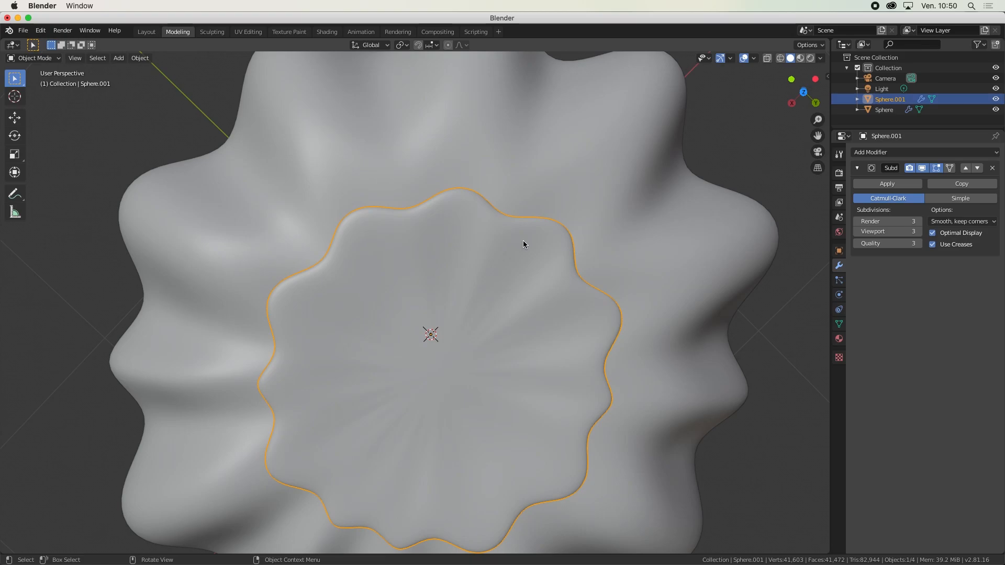
- Move the cap down along the global Z axis until it sits on the pumpkin's opening
{"action": "key", "text": "KP_7"}
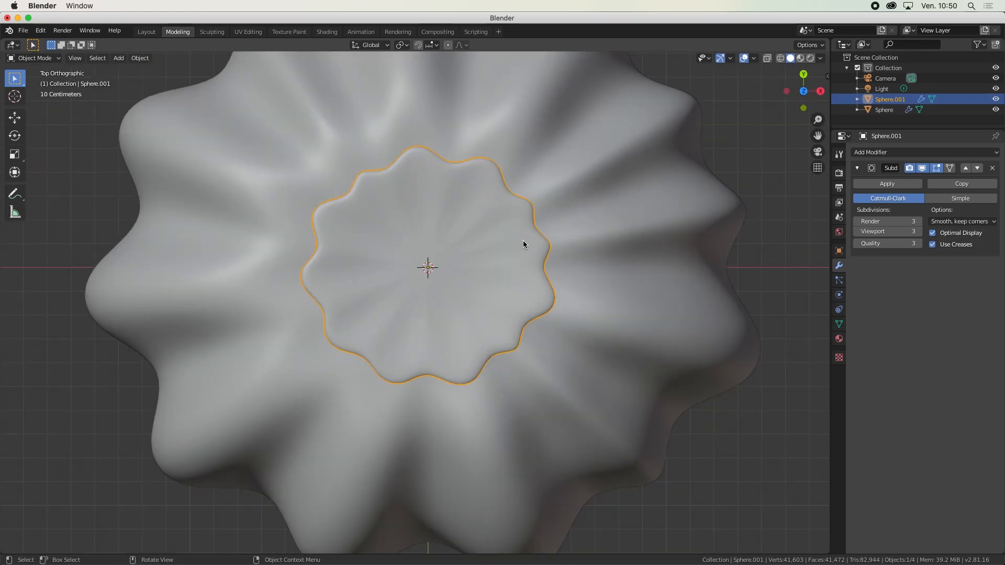
{"action": "middle_click_drag", "start_coordinate": [523, 241], "coordinate": [513, 102]}
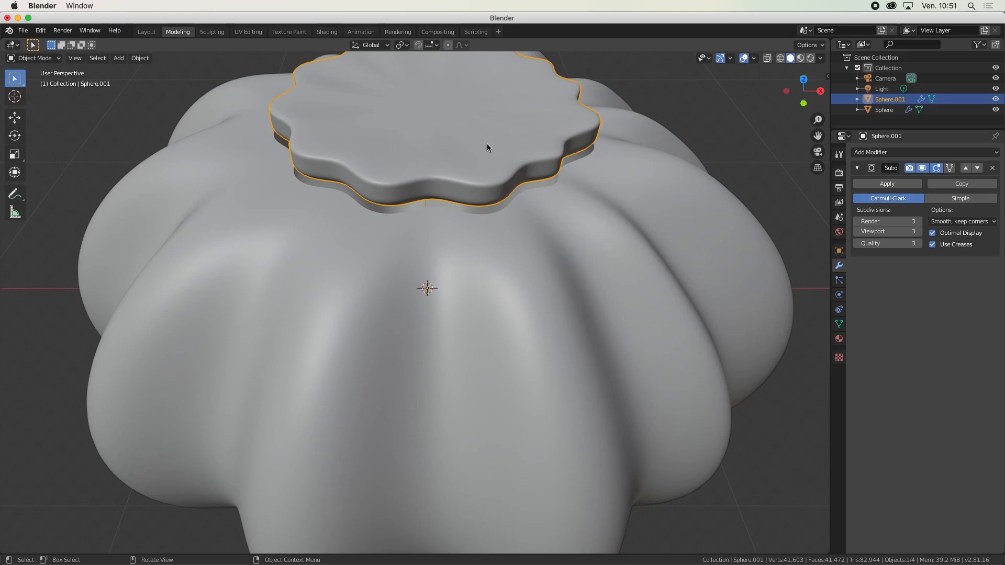
{"action": "key", "text": "KP_1"}
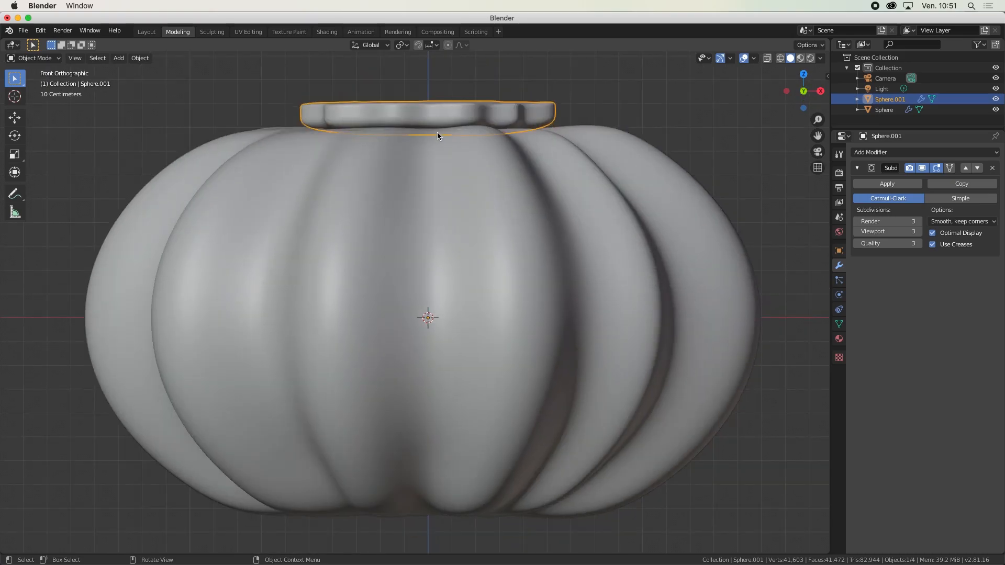
{"action": "middle_click_drag", "start_coordinate": [455, 118], "coordinate": [443, 145]}
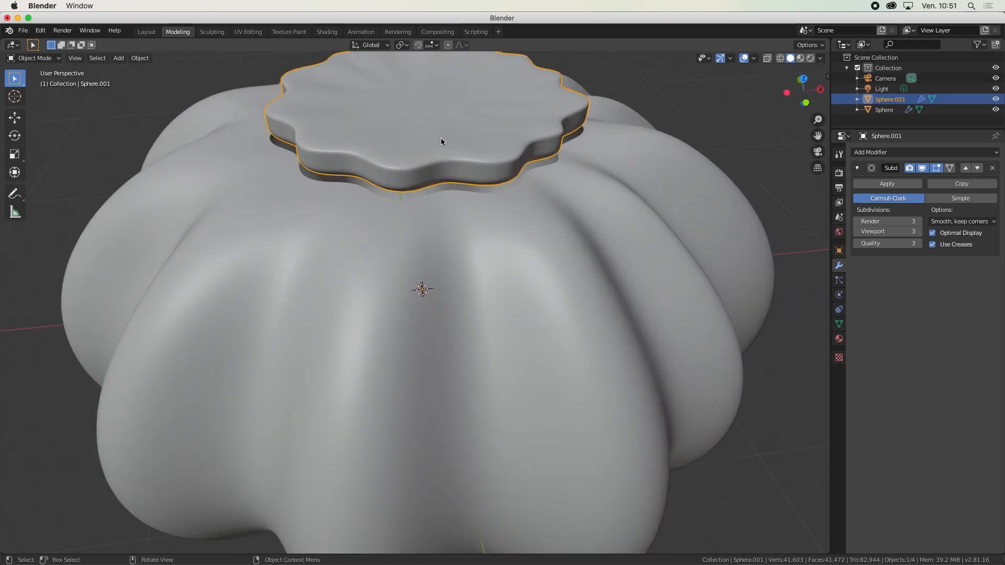
{"action": "key", "text": "g"}
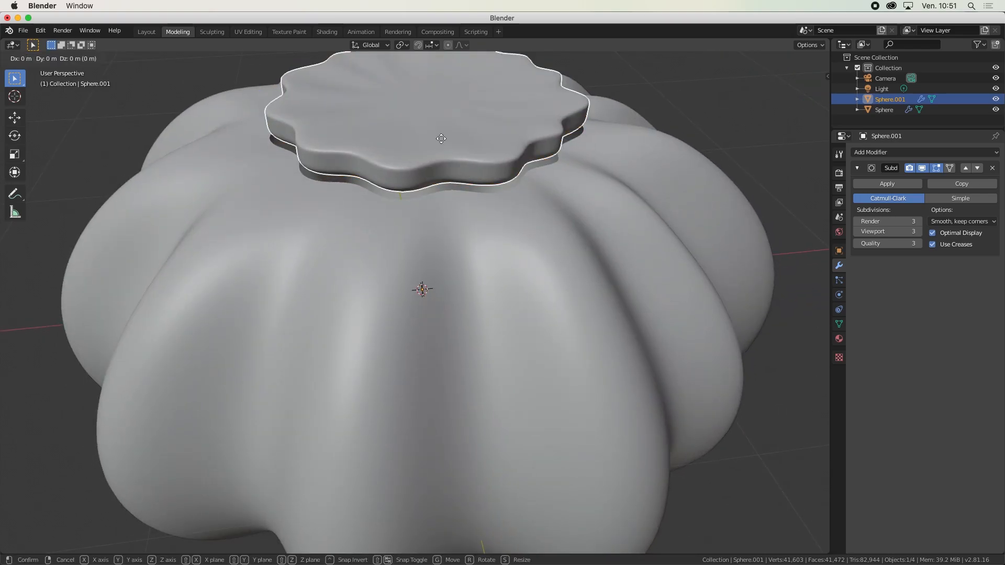
{"action": "key", "text": "z"}
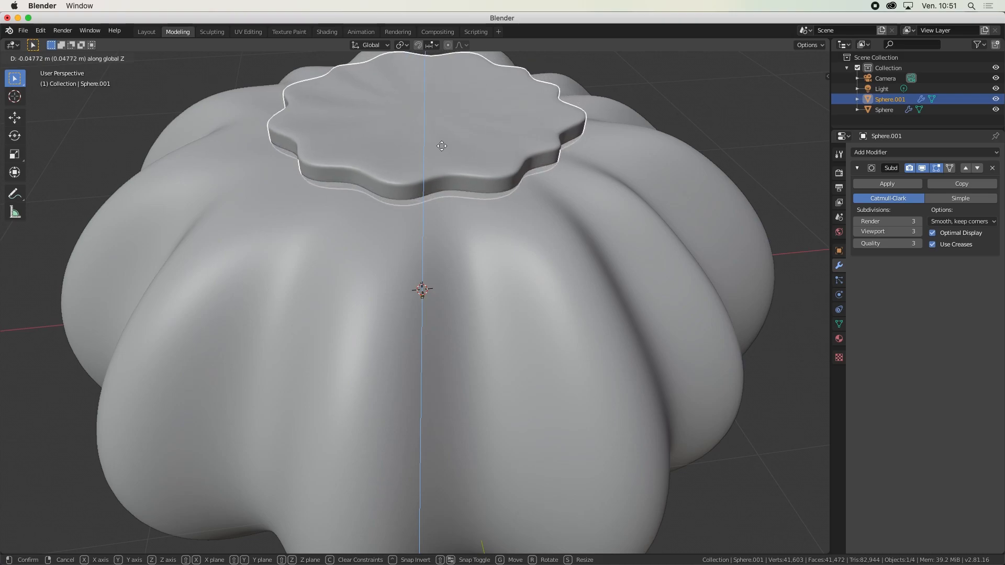
{"action": "left_click", "coordinate": [512, 198]}
{"action": "middle_click_drag", "start_coordinate": [511, 198], "coordinate": [499, 226]}
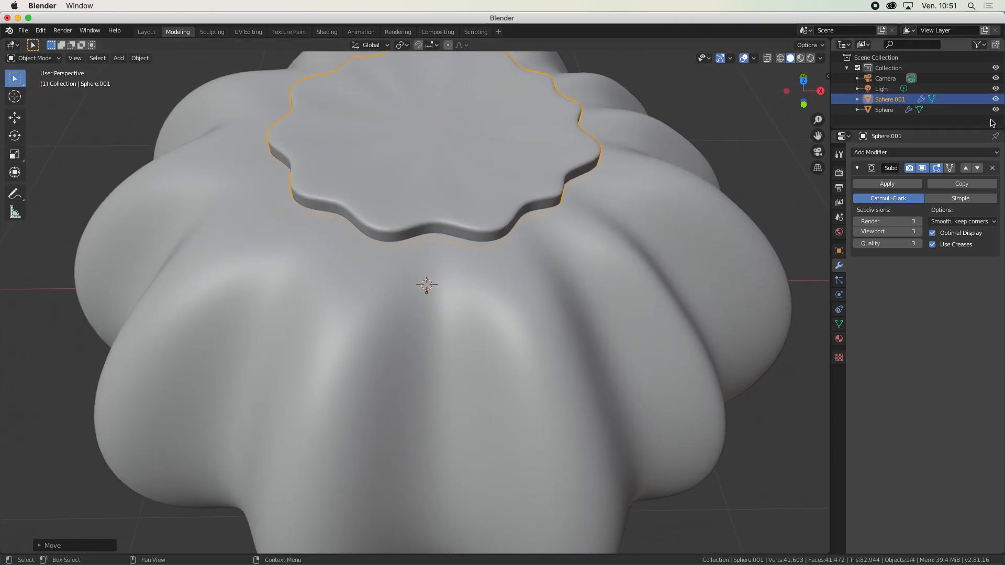
- Rename the cap object to Chapeau and the pumpkin body to Citrouille
{"action": "double_click", "coordinate": [887, 100]}
{"action": "type", "text": "C"}
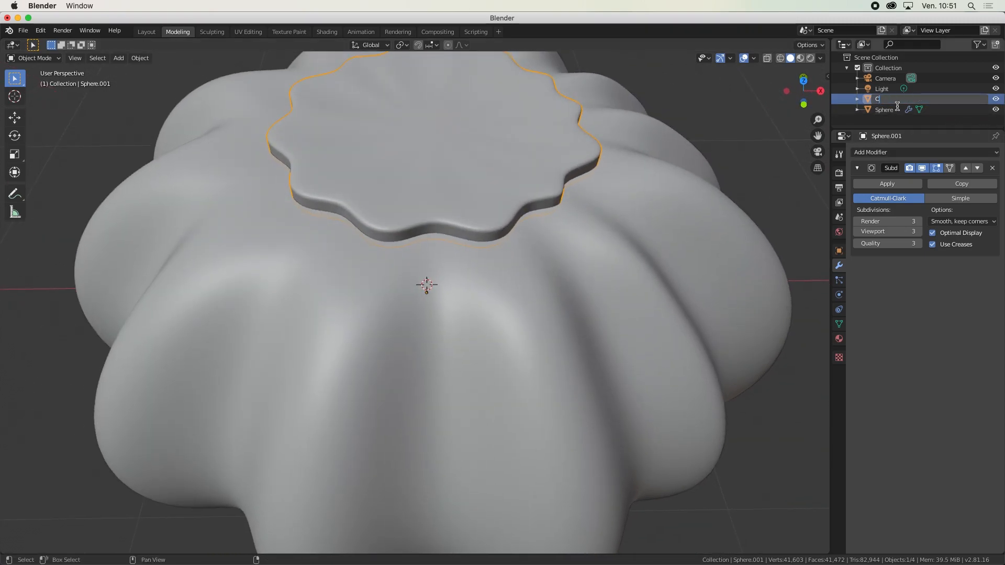
{"action": "type", "text": "hapeau"}
{"action": "key", "text": "Return"}
{"action": "double_click", "coordinate": [884, 110]}
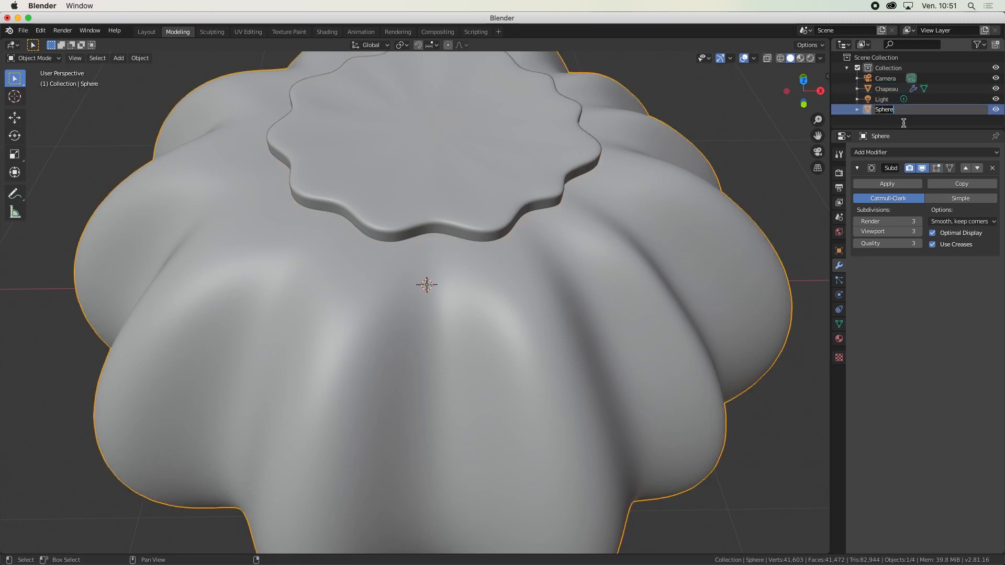
{"action": "type", "text": "Citrouille"}
{"action": "key", "text": "Return"}
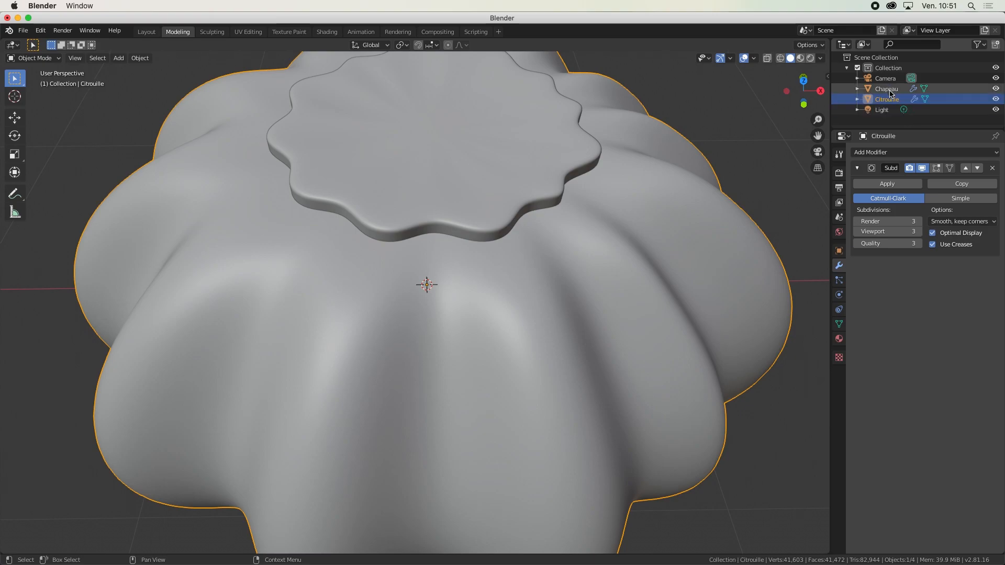
- Select the Chapeau cap and hide it in the viewport to expose the pumpkin's opening
{"action": "middle_click_drag", "start_coordinate": [586, 200], "coordinate": [576, 188]}
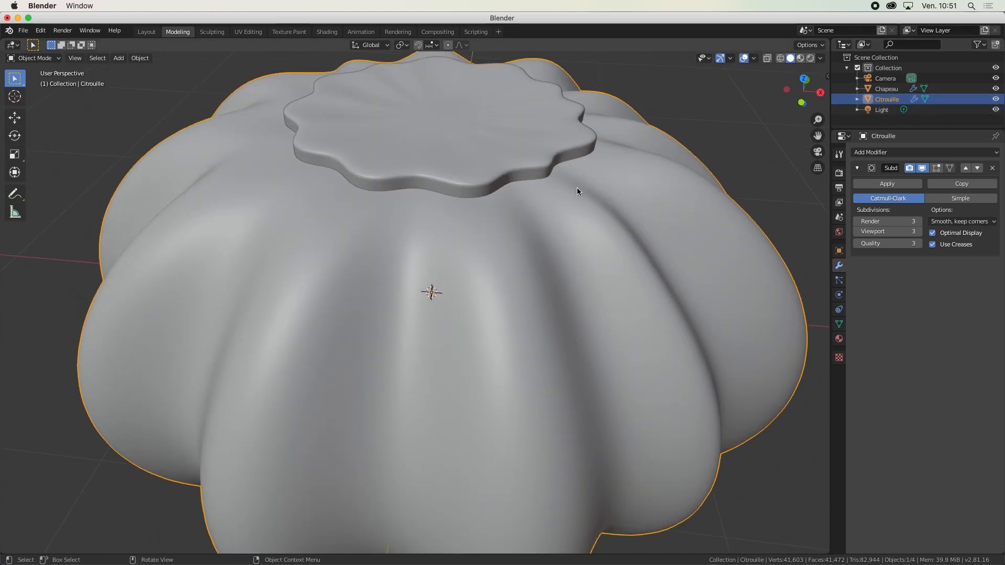
{"action": "left_click", "coordinate": [497, 158]}
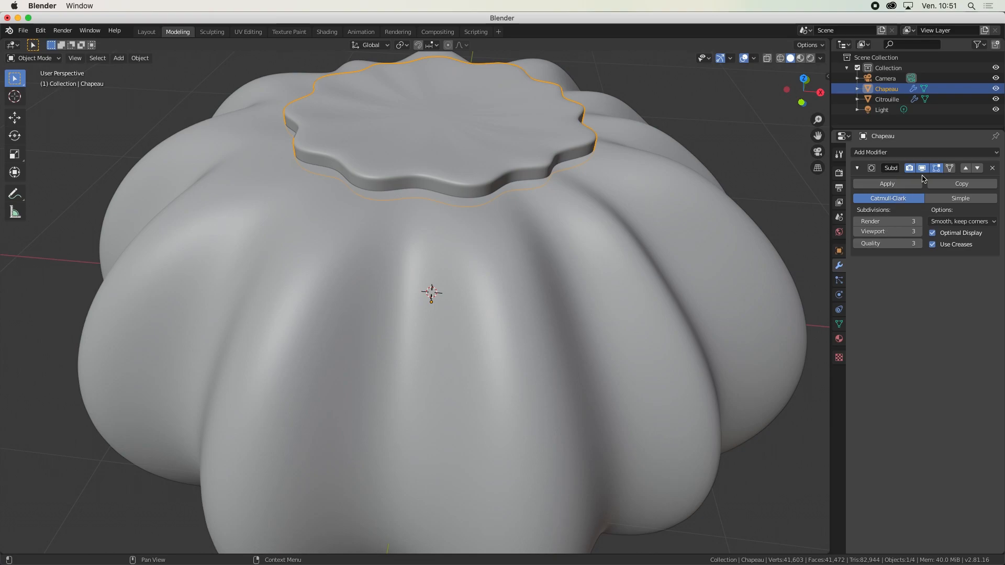
{"action": "left_click", "coordinate": [996, 89]}
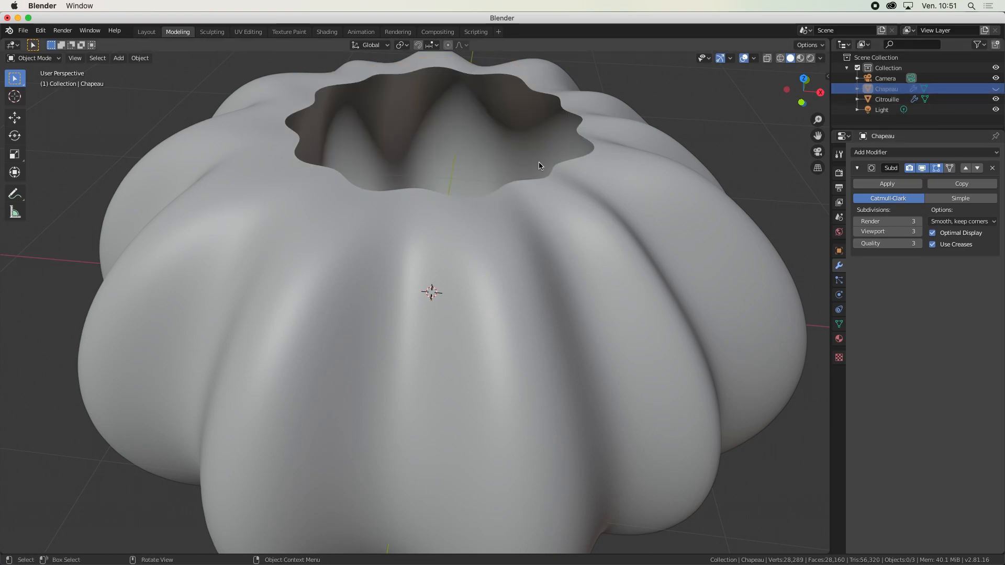
{"action": "middle_click_drag", "start_coordinate": [539, 164], "coordinate": [494, 164]}
{"action": "scroll", "coordinate": [427, 225], "scroll_direction": "down", "scroll_amount": 5}
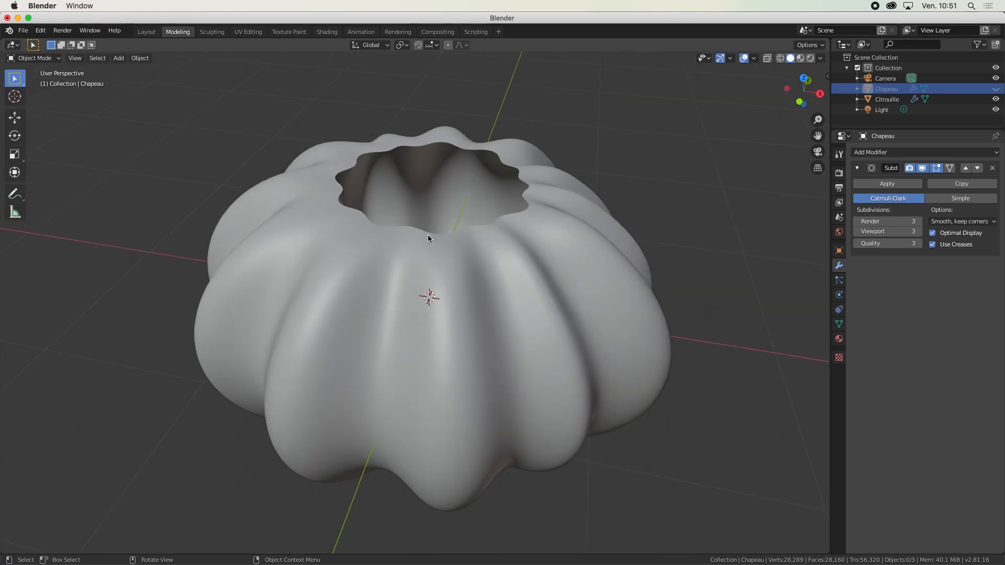
{"action": "middle_click_drag", "start_coordinate": [428, 231], "coordinate": [434, 273]}
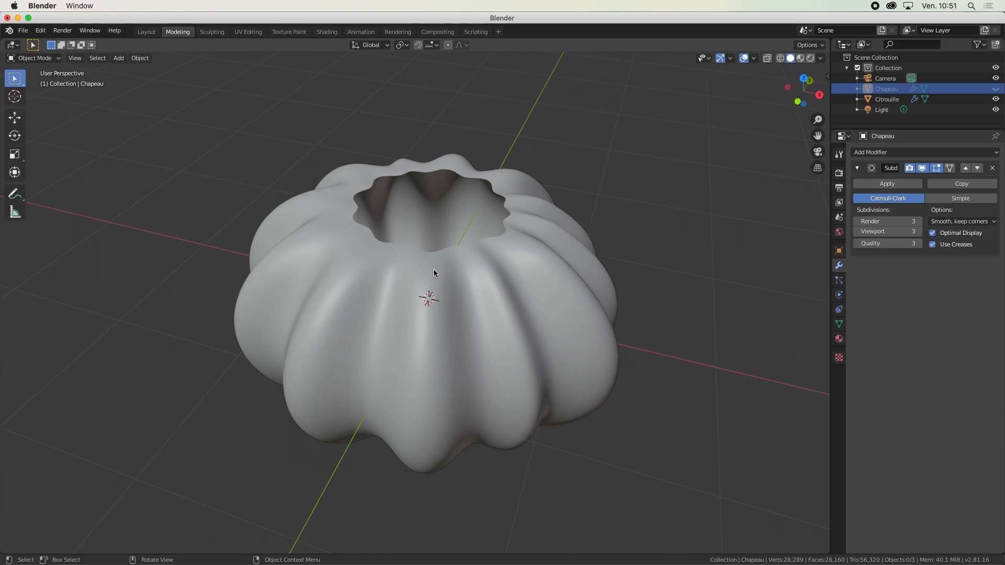
{"action": "middle_click_drag", "start_coordinate": [521, 369], "coordinate": [490, 289]}
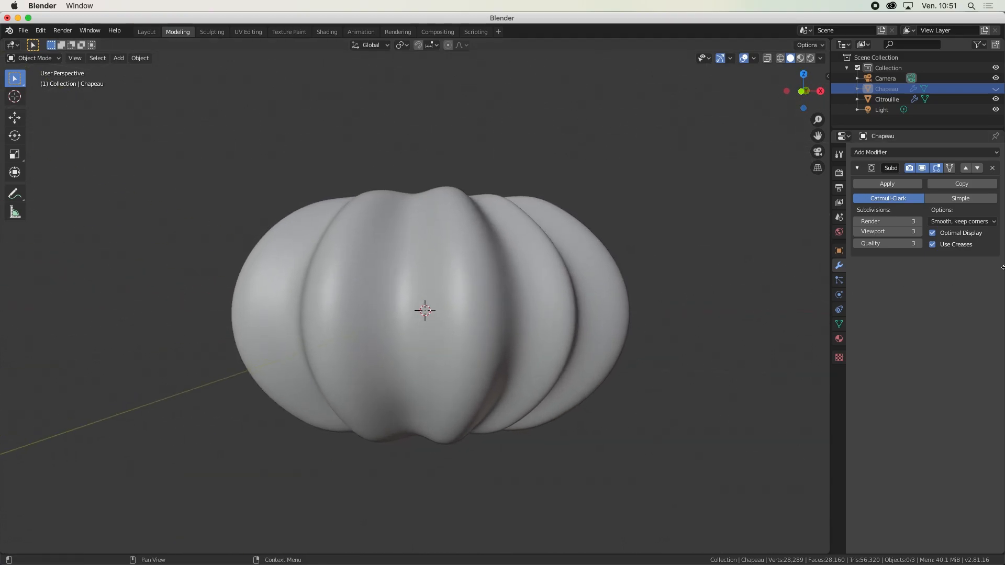
- Preview Jack.svg from the desktop folder Lanterne Jack doc final in Finder, and return to the full-width Blender window
{"action": "left_click_drag", "start_coordinate": [1004, 283], "coordinate": [877, 280]}
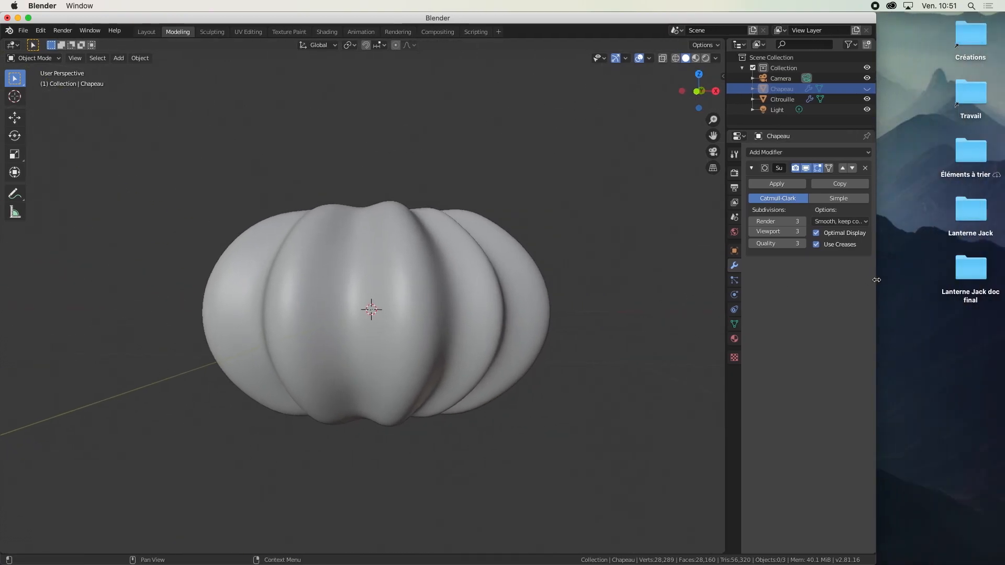
{"action": "double_click", "coordinate": [973, 278]}
{"action": "left_click", "coordinate": [602, 126]}
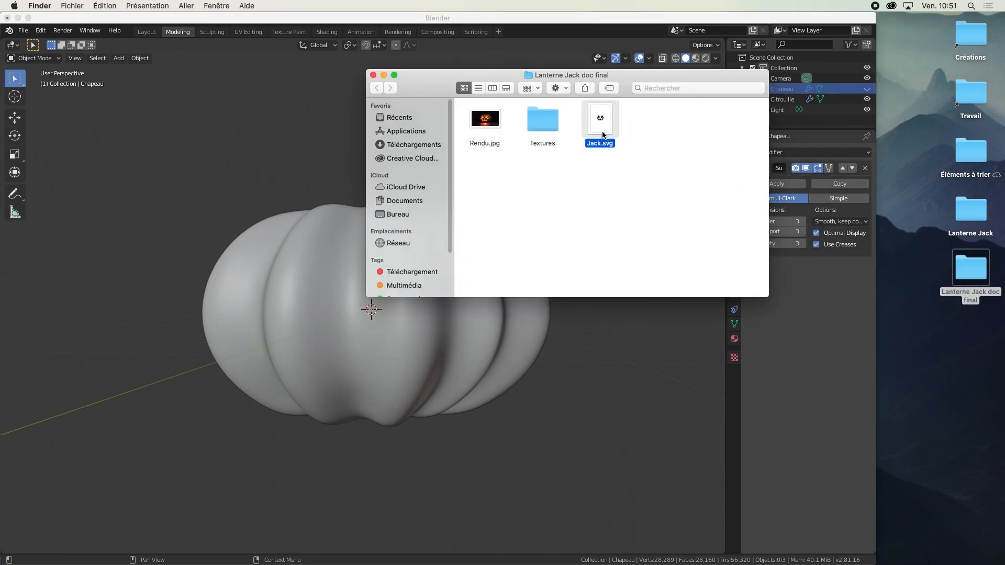
{"action": "key", "text": "space"}
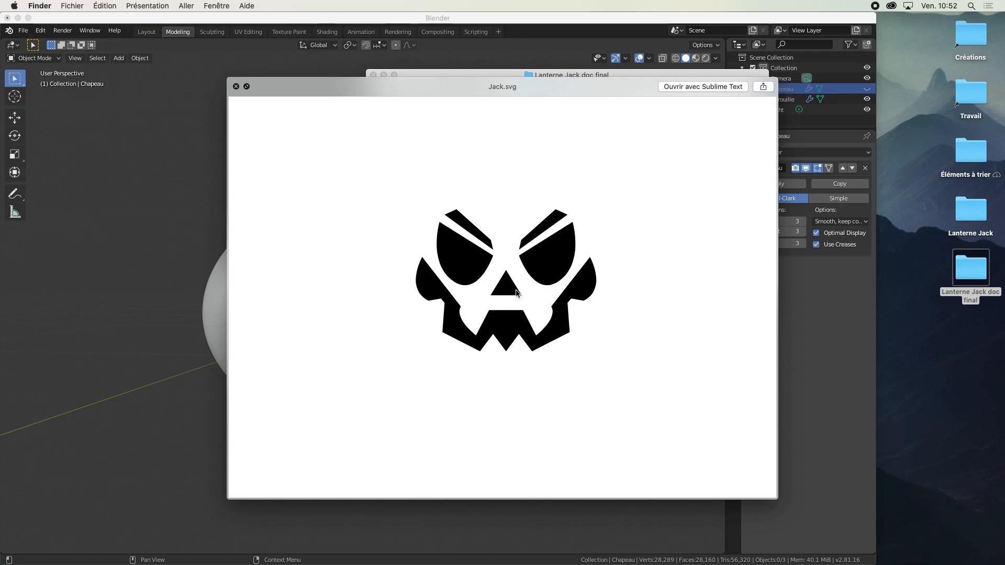
{"action": "key", "text": "space"}
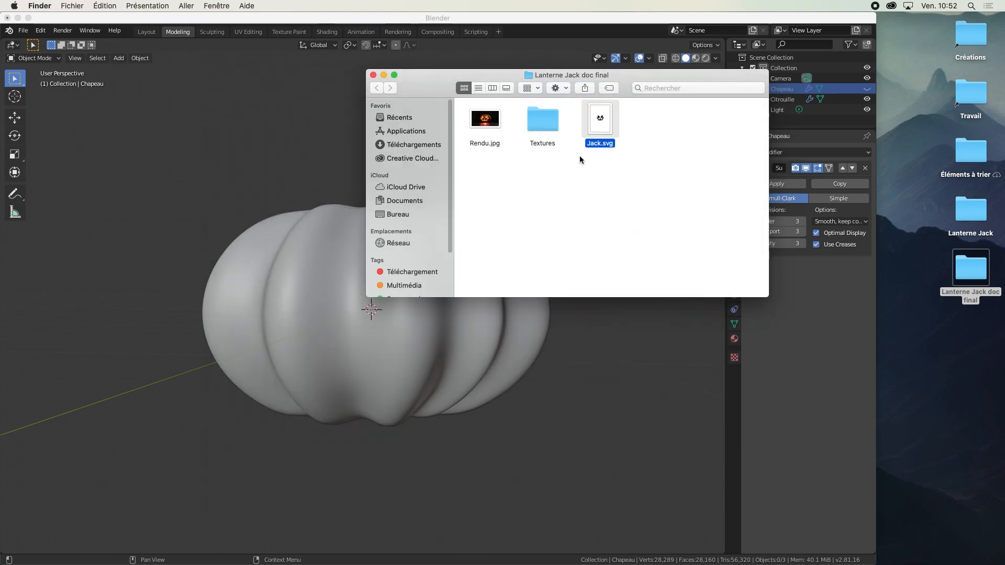
{"action": "left_click", "coordinate": [373, 76]}
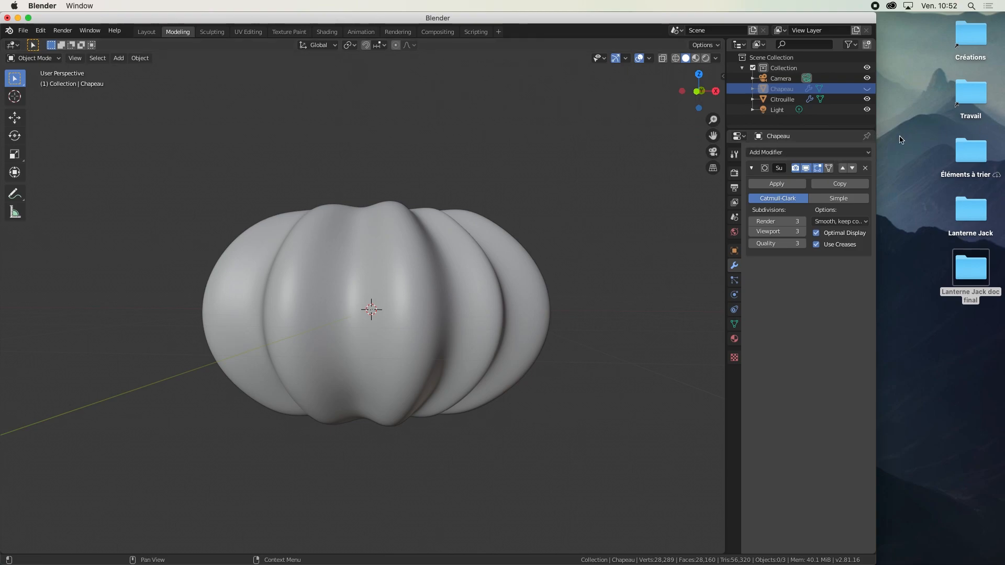
{"action": "left_click_drag", "start_coordinate": [874, 19], "coordinate": [1003, 18]}
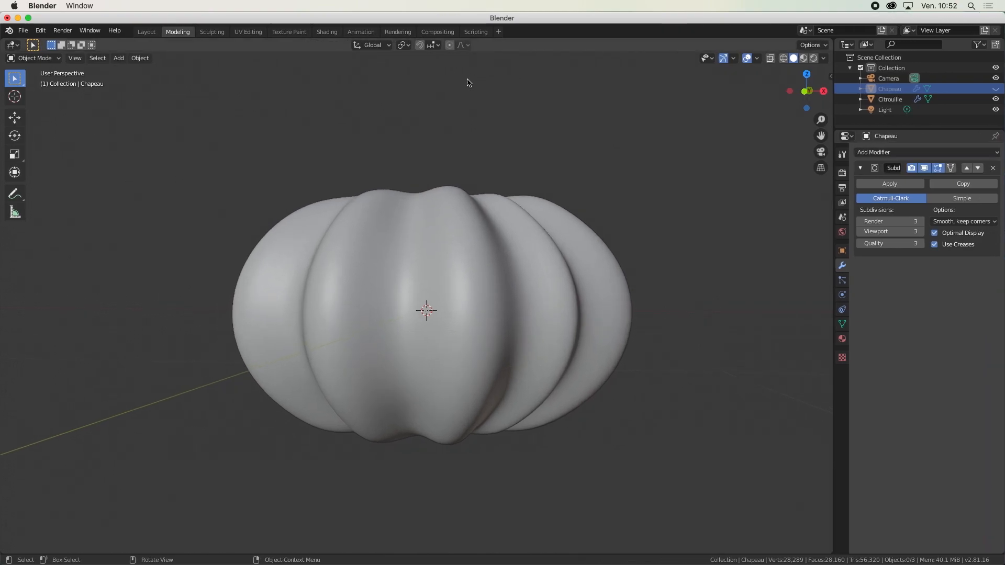
- Import Jack.svg as Scalable Vector Graphics from the desktop folder Lanterne Jack doc final
{"action": "left_click", "coordinate": [23, 30]}
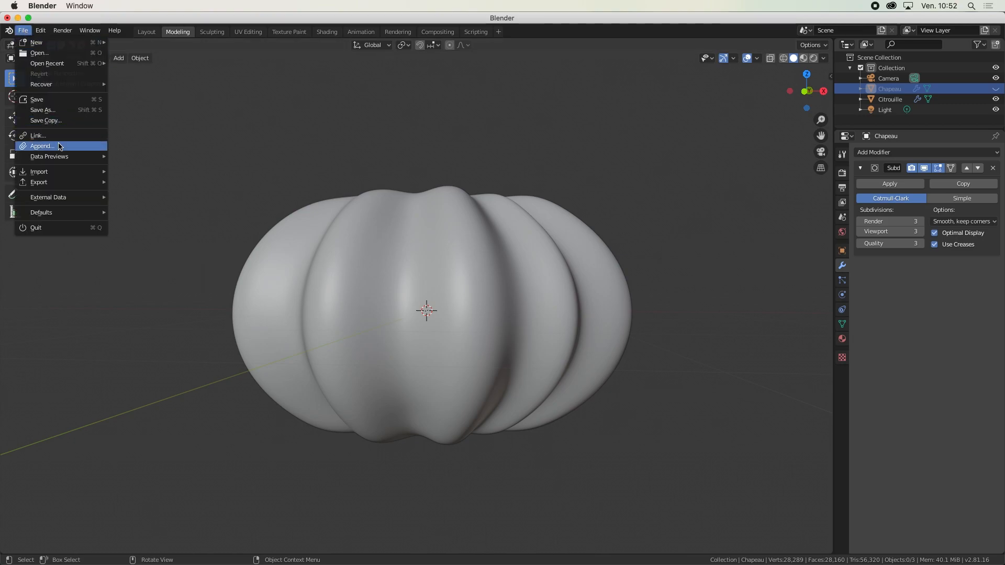
{"action": "mouse_move", "coordinate": [72, 177]}
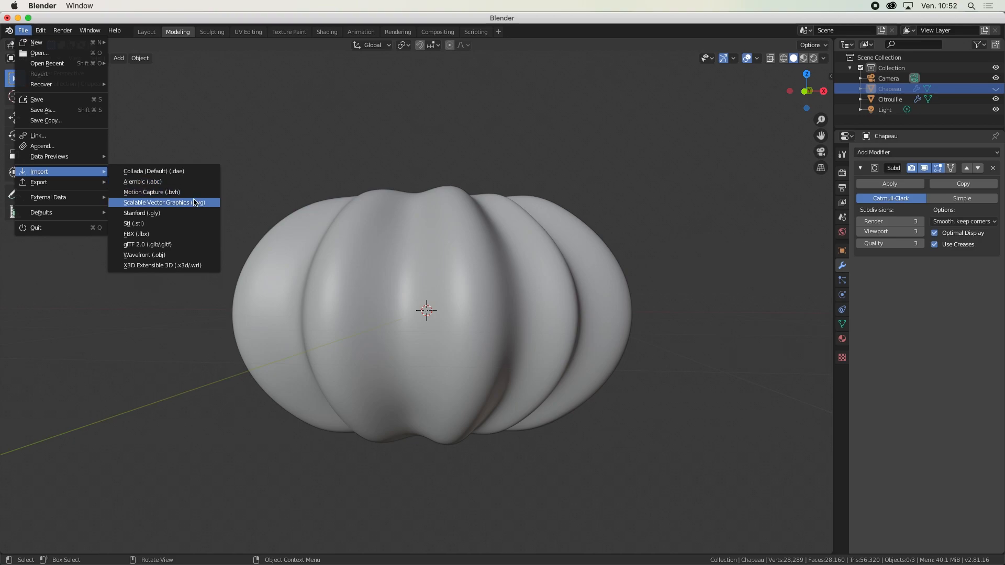
{"action": "left_click", "coordinate": [191, 206]}
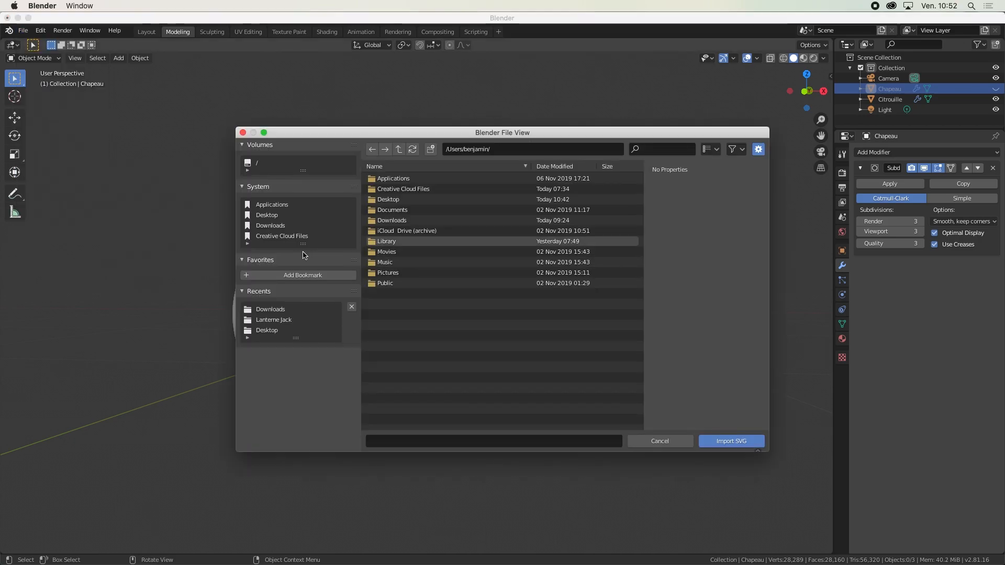
{"action": "left_click", "coordinate": [268, 216]}
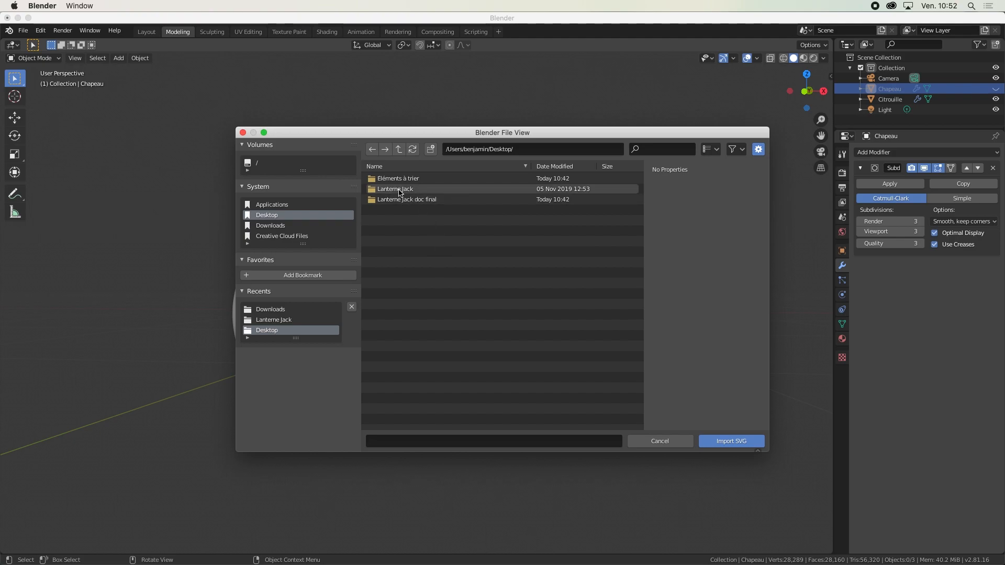
{"action": "double_click", "coordinate": [390, 201]}
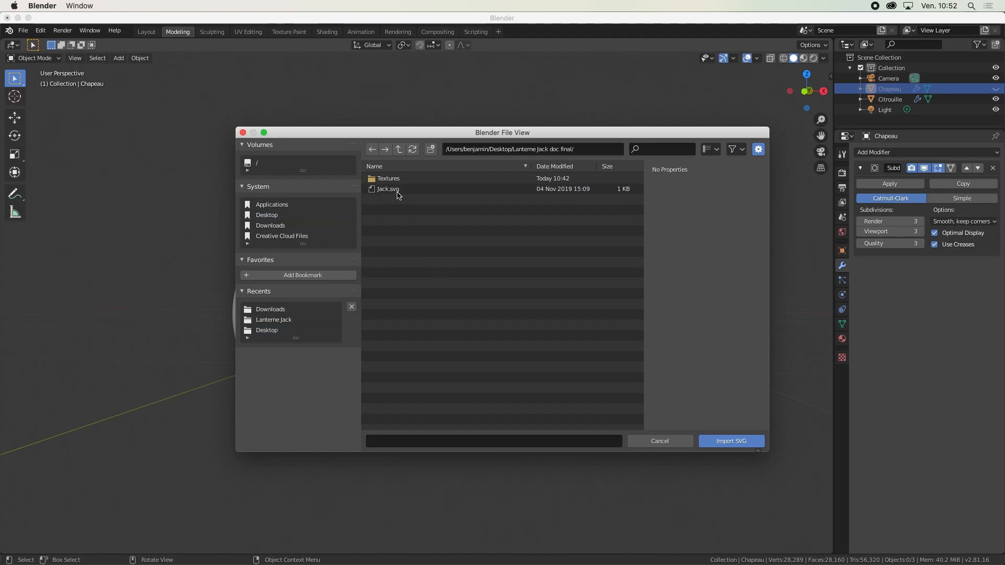
{"action": "left_click", "coordinate": [398, 191]}
{"action": "left_click", "coordinate": [728, 441]}
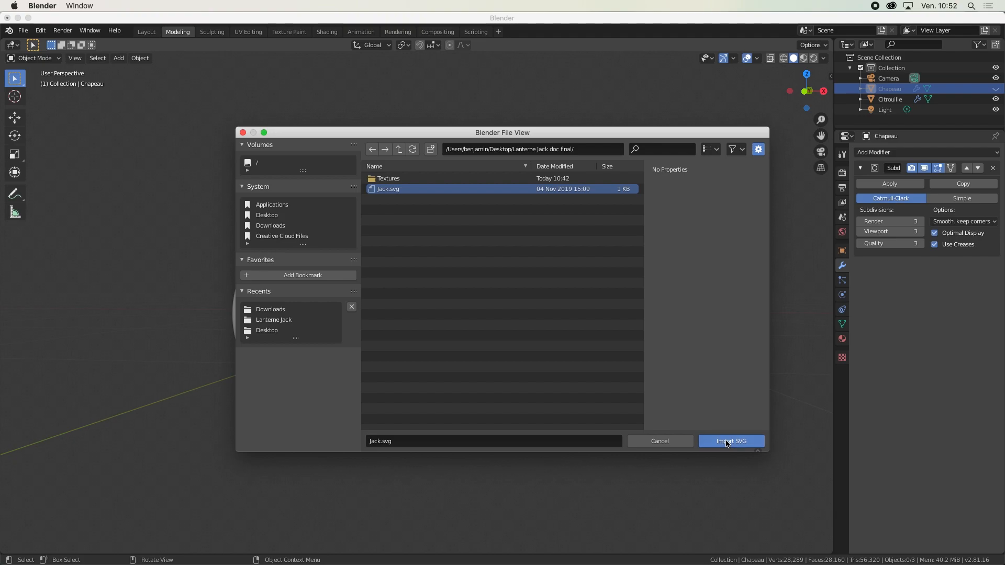
- Hide the Citrouille body in the viewport to expose the imported face curves near the origin
{"action": "scroll", "coordinate": [622, 361], "scroll_direction": "down", "scroll_amount": 3}
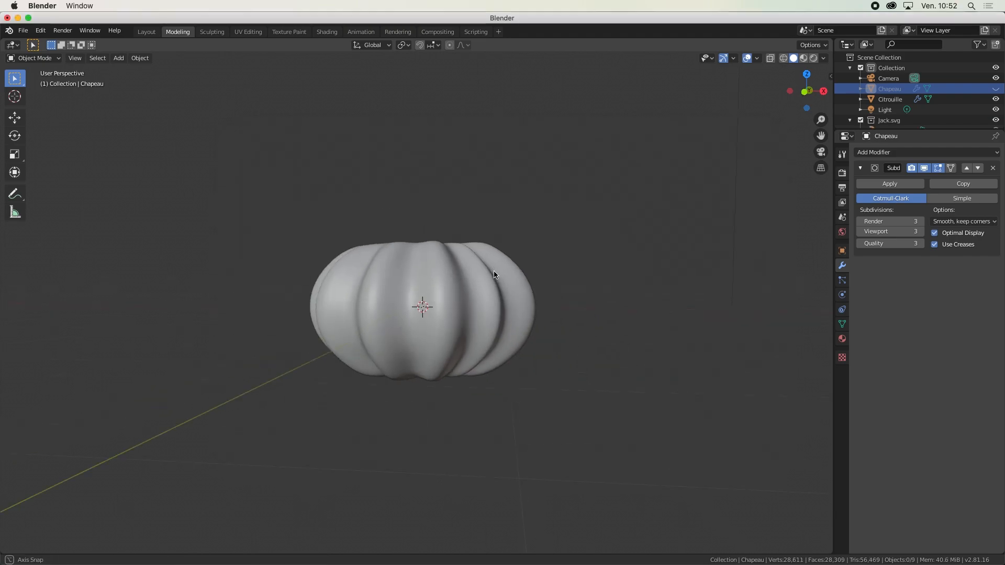
{"action": "middle_click_drag", "start_coordinate": [494, 273], "coordinate": [491, 307]}
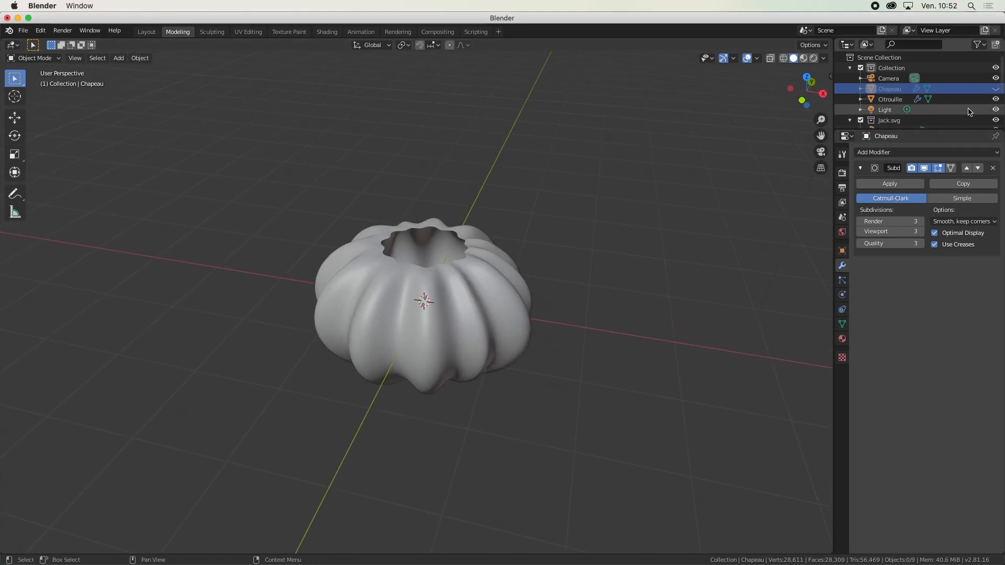
{"action": "left_click", "coordinate": [996, 99]}
{"action": "middle_click_drag", "start_coordinate": [455, 303], "coordinate": [540, 298]}
- Examine the separate curves in the Jack.svg collection by selecting individual pieces of the face
{"action": "left_click", "coordinate": [517, 289]}
{"action": "left_click", "coordinate": [542, 293]}
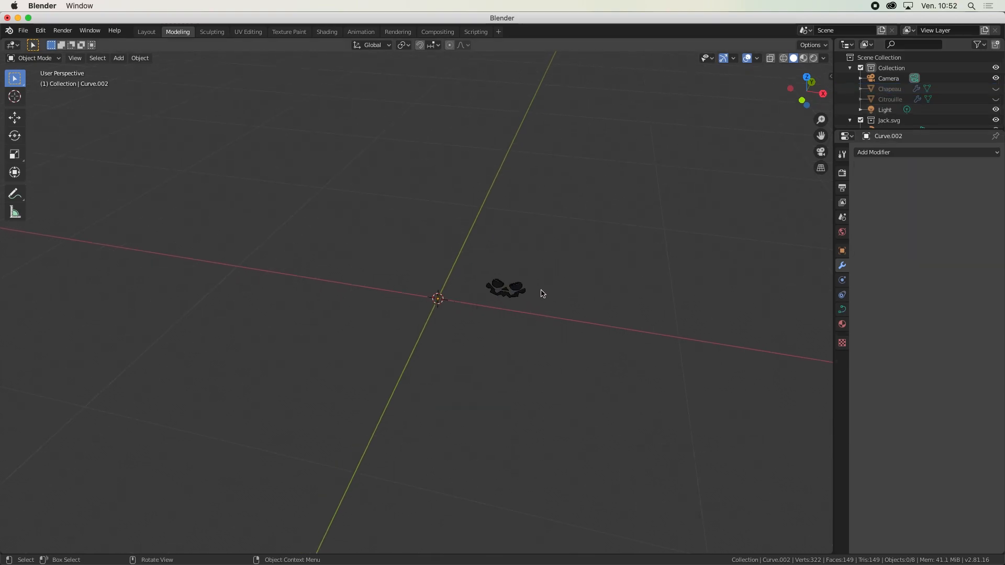
{"action": "scroll", "coordinate": [911, 98], "scroll_direction": "down", "scroll_amount": 2}
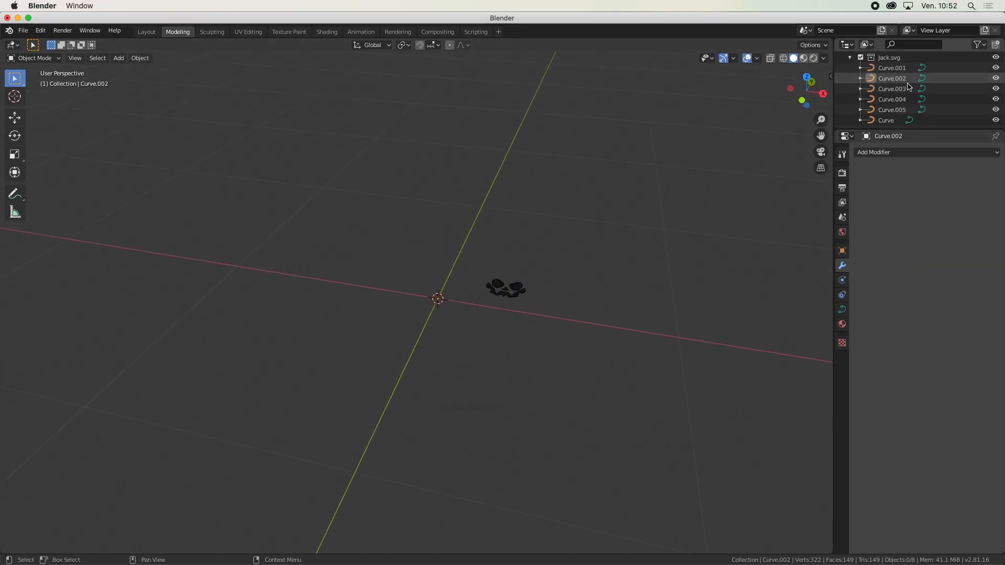
{"action": "scroll", "coordinate": [911, 98], "scroll_direction": "down", "scroll_amount": 4}
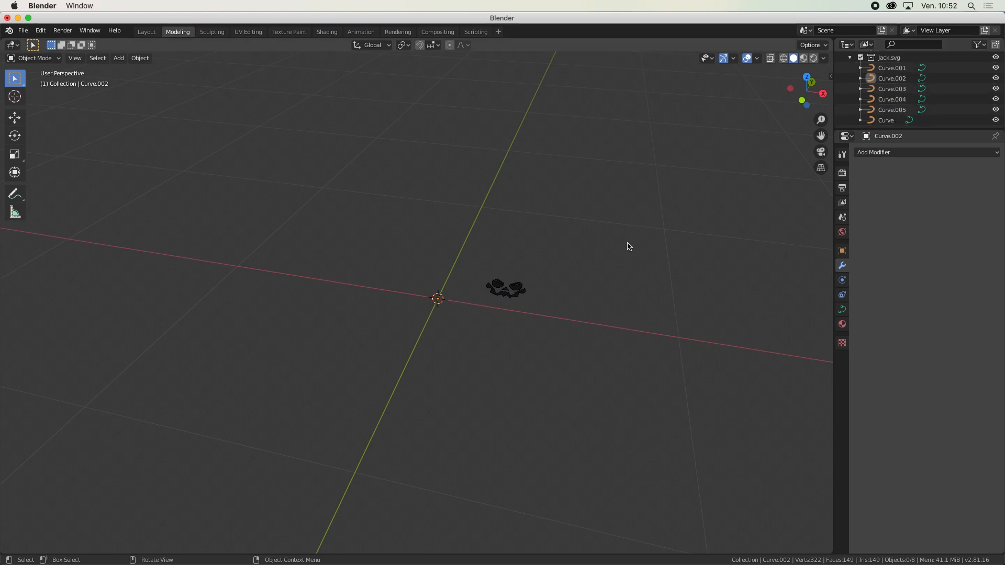
{"action": "left_click", "coordinate": [516, 287]}
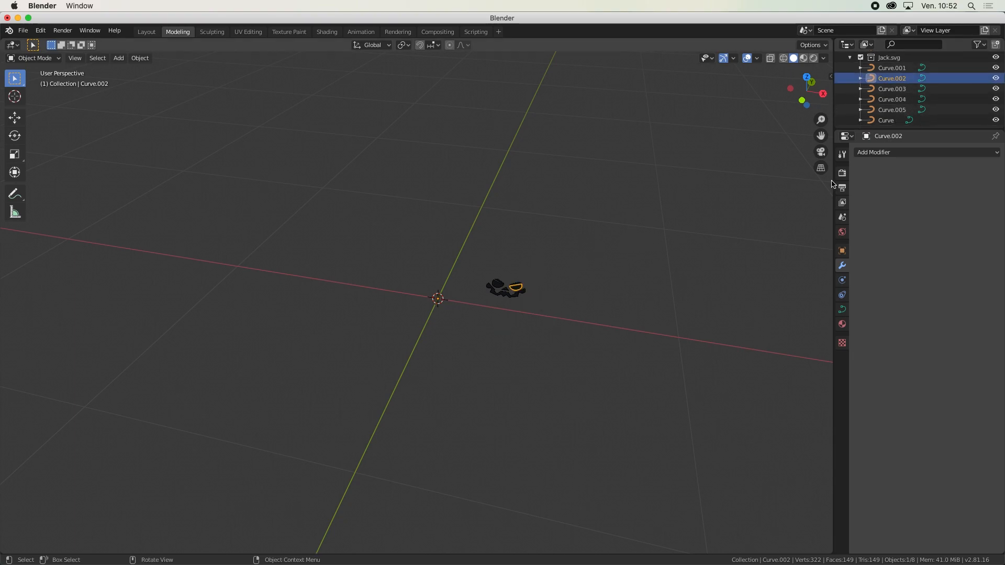
{"action": "left_click", "coordinate": [497, 284]}
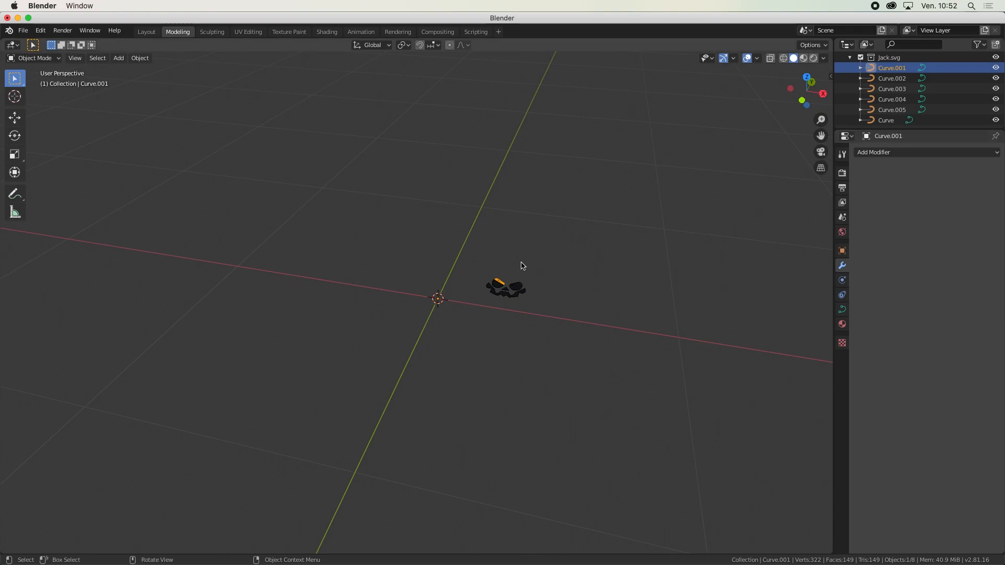
- Select all six curves of the imported Jack face and join them into a single curve object
{"action": "left_click_drag", "start_coordinate": [551, 285], "coordinate": [461, 313]}
{"action": "left_click_drag", "start_coordinate": [555, 265], "coordinate": [474, 314]}
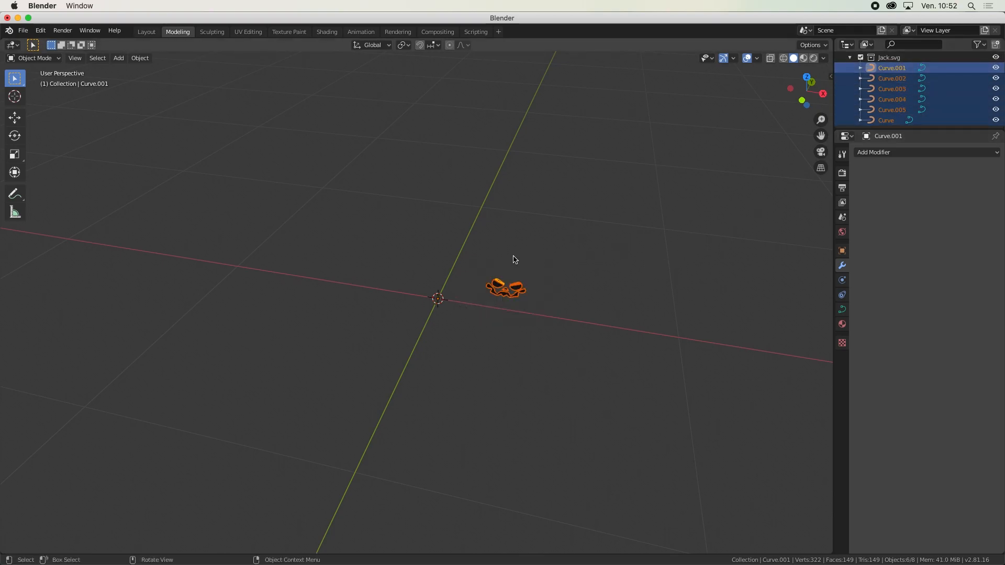
{"action": "key", "text": "ctrl"}
{"action": "key", "text": "ctrl+j"}
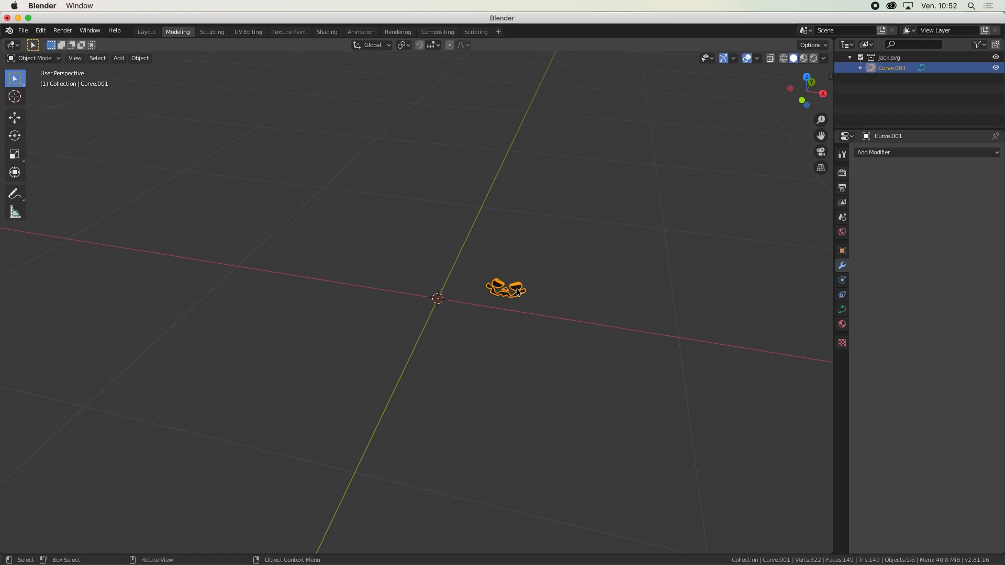
- Rotate the joined face curve by -90 degrees in the right orthographic view to stand it upright
{"action": "scroll", "coordinate": [515, 260], "scroll_direction": "up", "scroll_amount": 2}
{"action": "scroll", "coordinate": [888, 120], "scroll_direction": "up", "scroll_amount": 3}
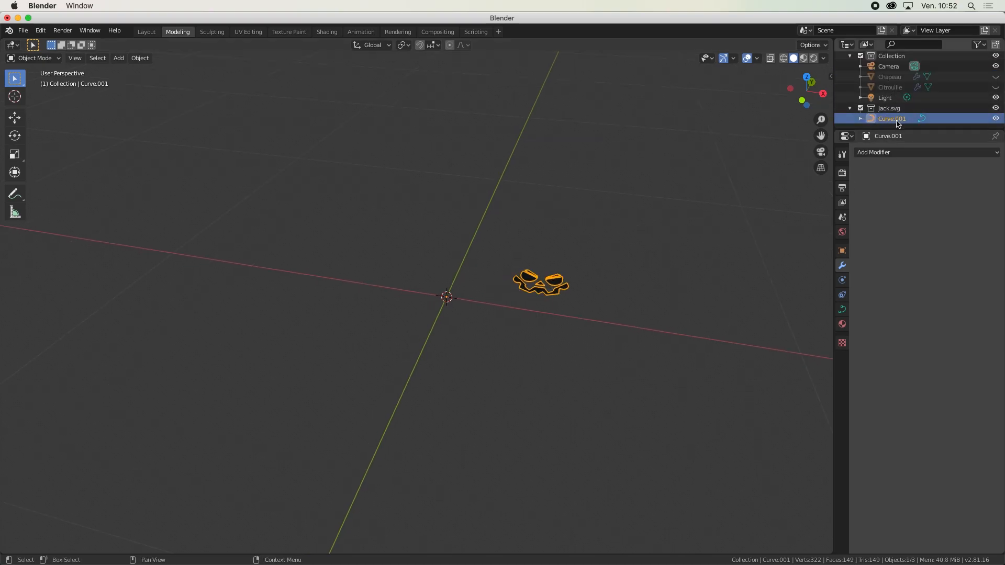
{"action": "middle_click_drag", "start_coordinate": [597, 298], "coordinate": [653, 342]}
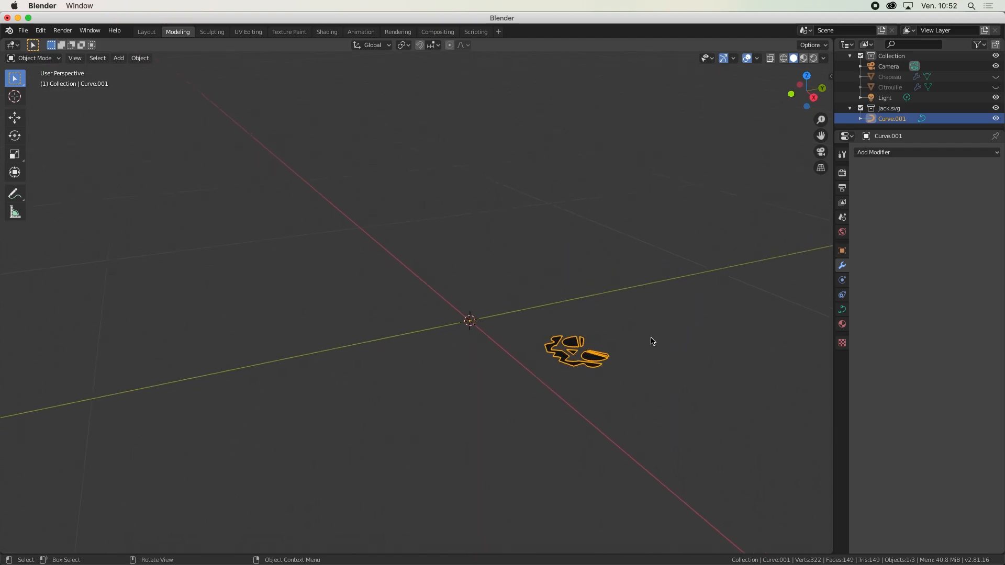
{"action": "key", "text": "KP_1"}
{"action": "key", "text": "KP_3"}
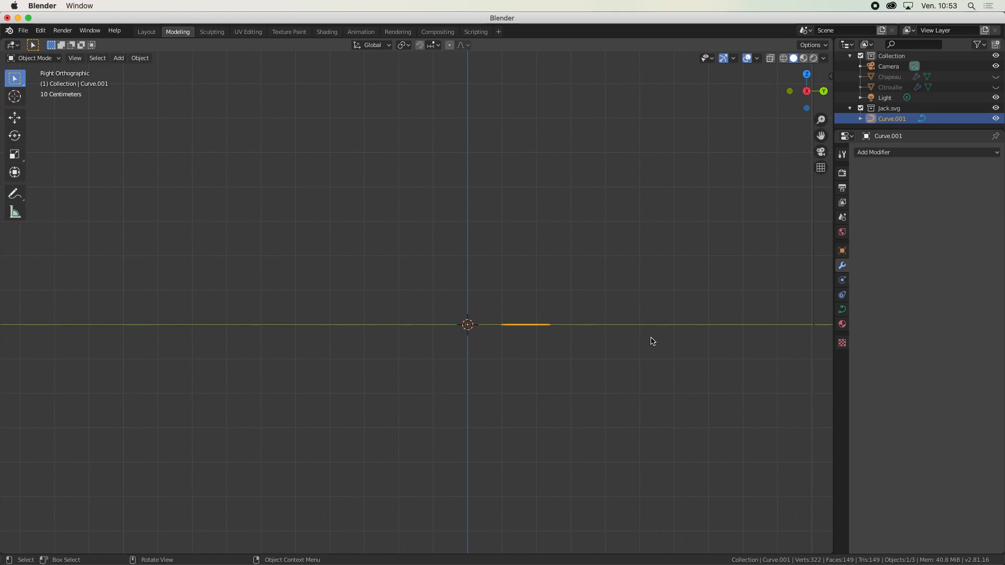
{"action": "key", "text": "r"}
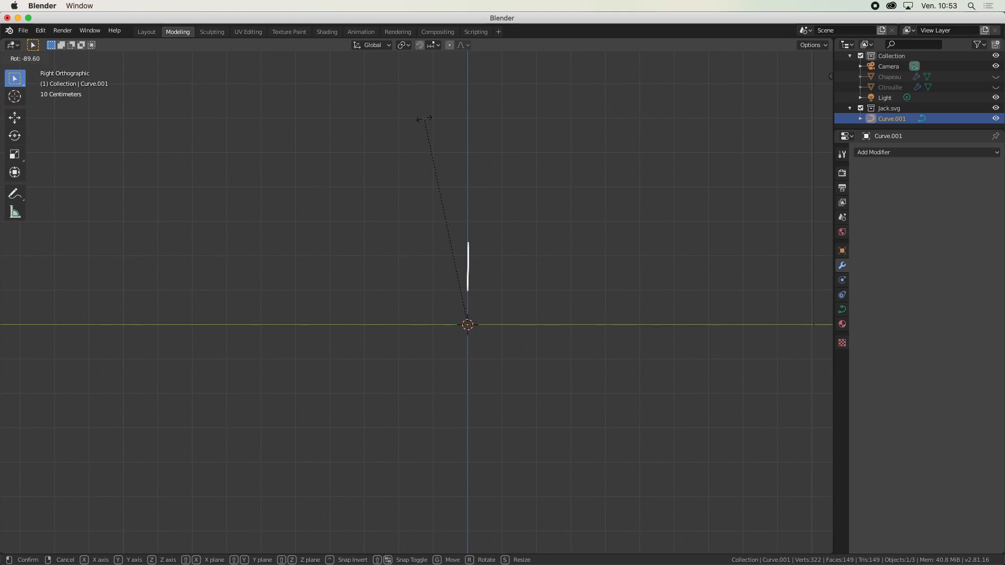
{"action": "type", "text": "90"}
{"action": "key", "text": "minus"}
{"action": "key", "text": "Return"}
- Resize the upright face slightly and centre it horizontally on the Z axis, above the origin, in front view
{"action": "middle_click_drag", "start_coordinate": [353, 246], "coordinate": [610, 326]}
{"action": "key", "text": "s"}
{"action": "left_click", "coordinate": [614, 319]}
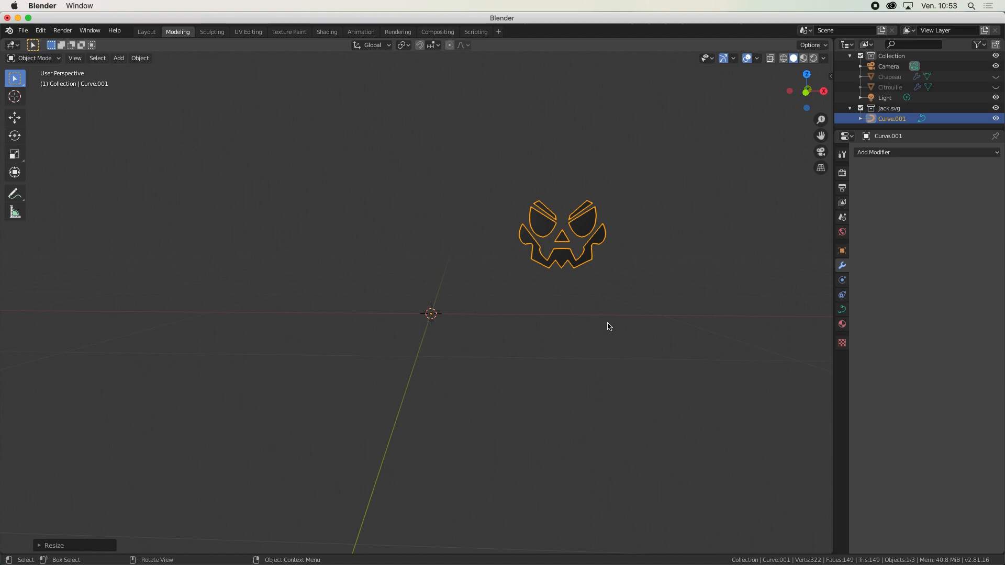
{"action": "key", "text": "KP_1"}
{"action": "key", "text": "g"}
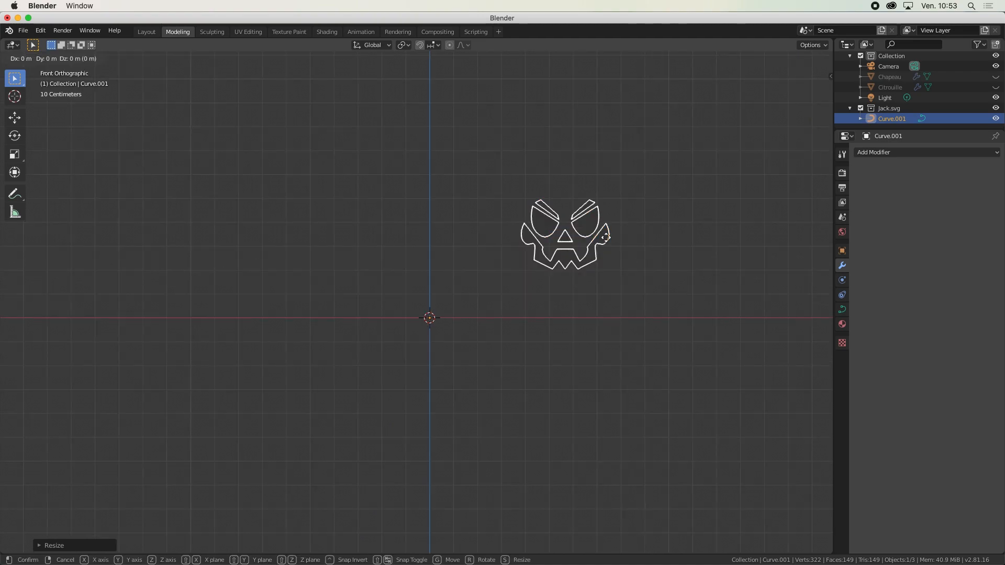
{"action": "left_click", "coordinate": [470, 235]}
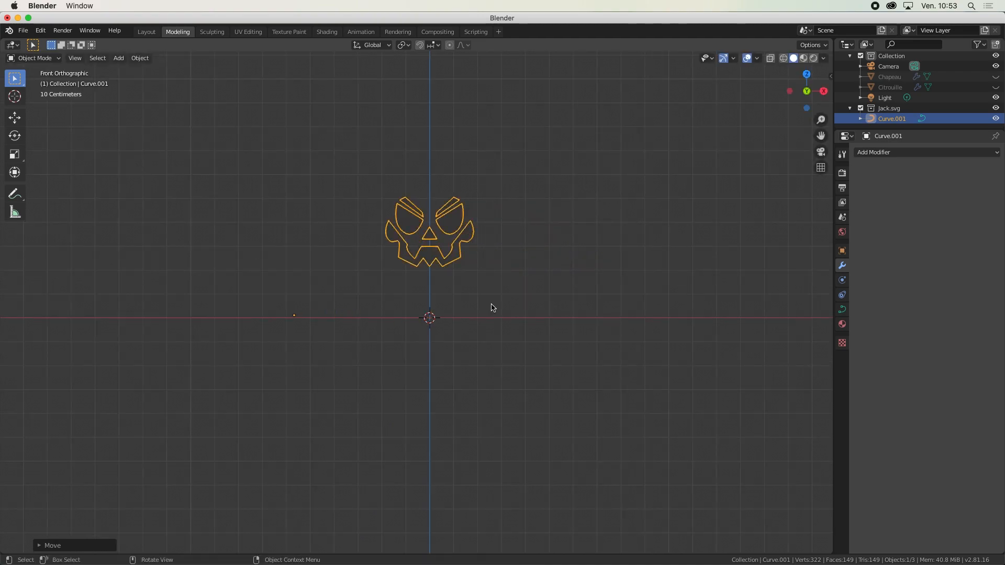
- Convert the joined face curve to a mesh
{"action": "right_click", "coordinate": [457, 260]}
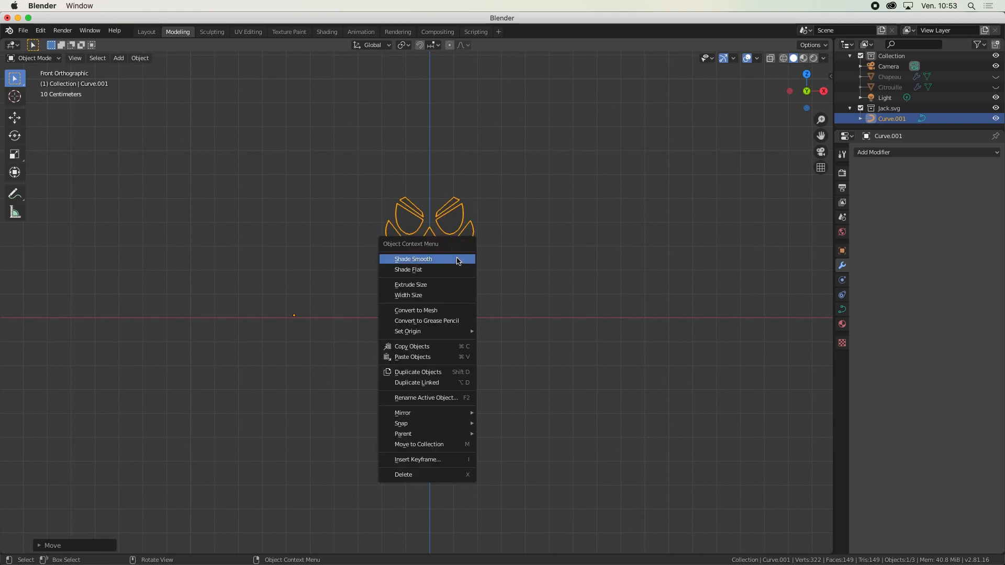
{"action": "left_click", "coordinate": [457, 260]}
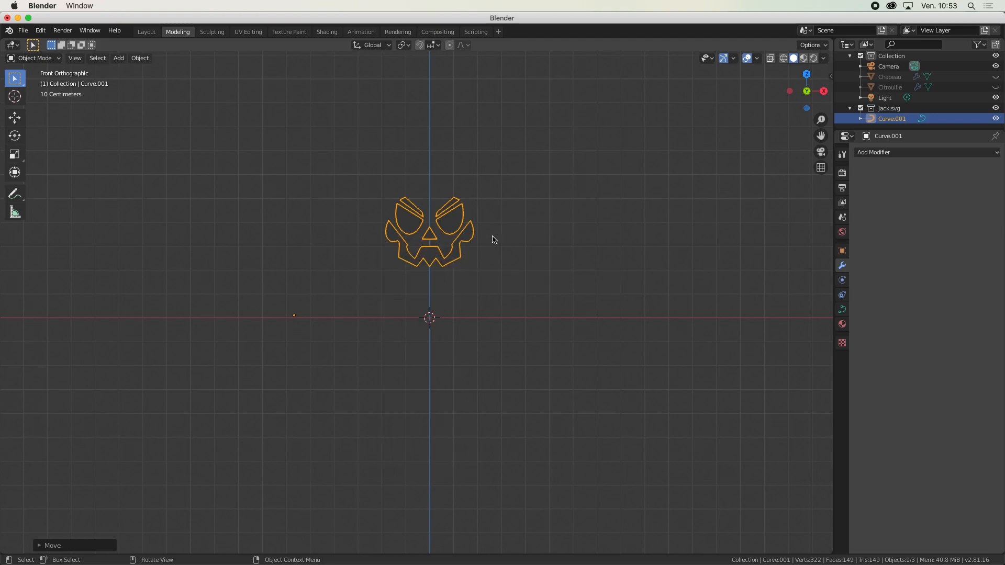
{"action": "left_click", "coordinate": [566, 238]}
{"action": "middle_click_drag", "start_coordinate": [539, 239], "coordinate": [520, 256]}
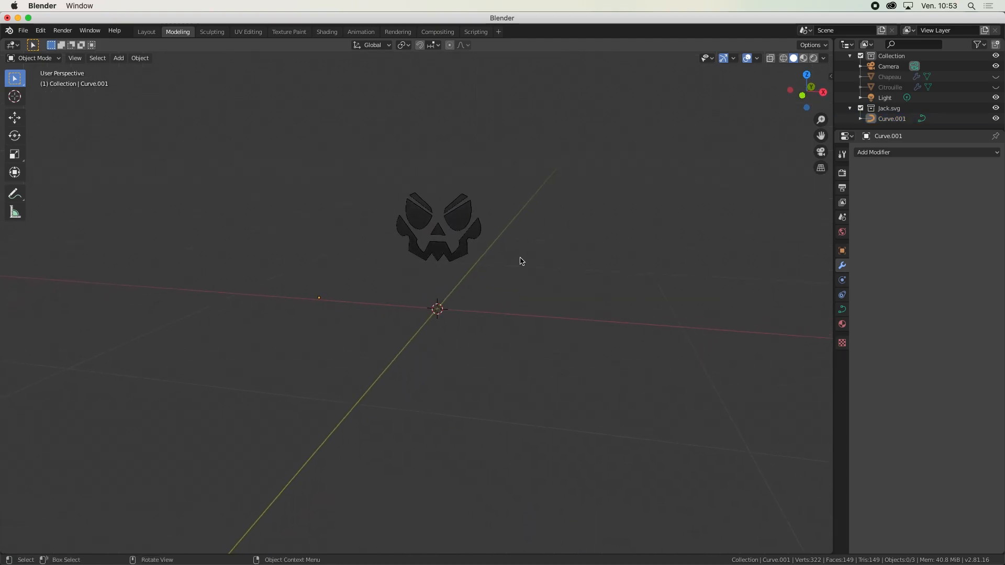
{"action": "left_click", "coordinate": [418, 222]}
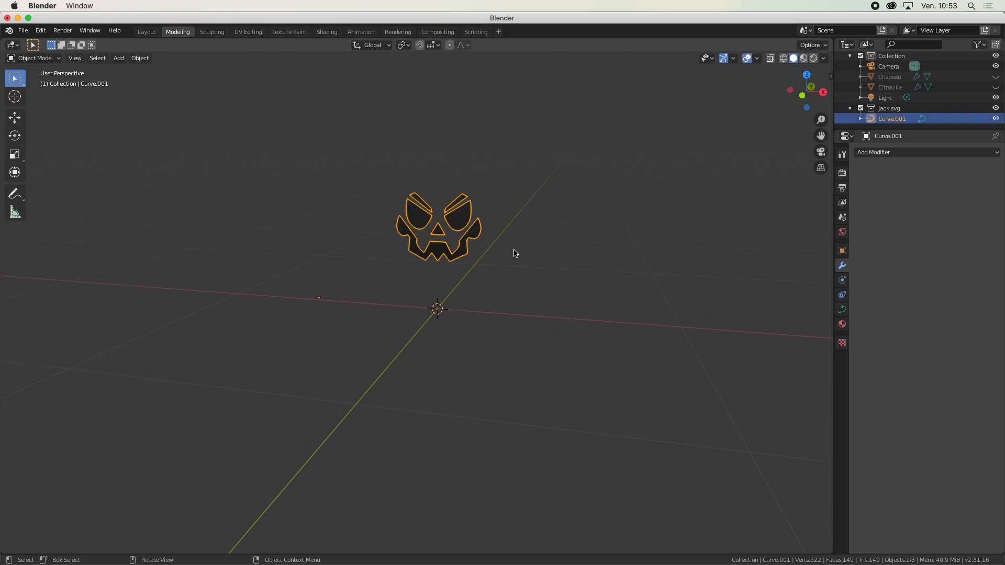
{"action": "right_click", "coordinate": [459, 225]}
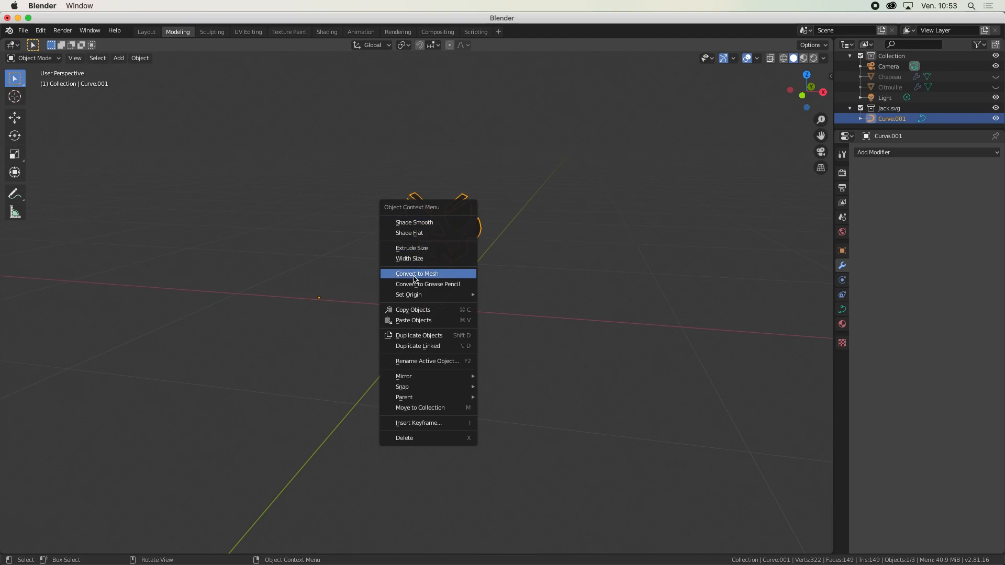
{"action": "left_click", "coordinate": [440, 278]}
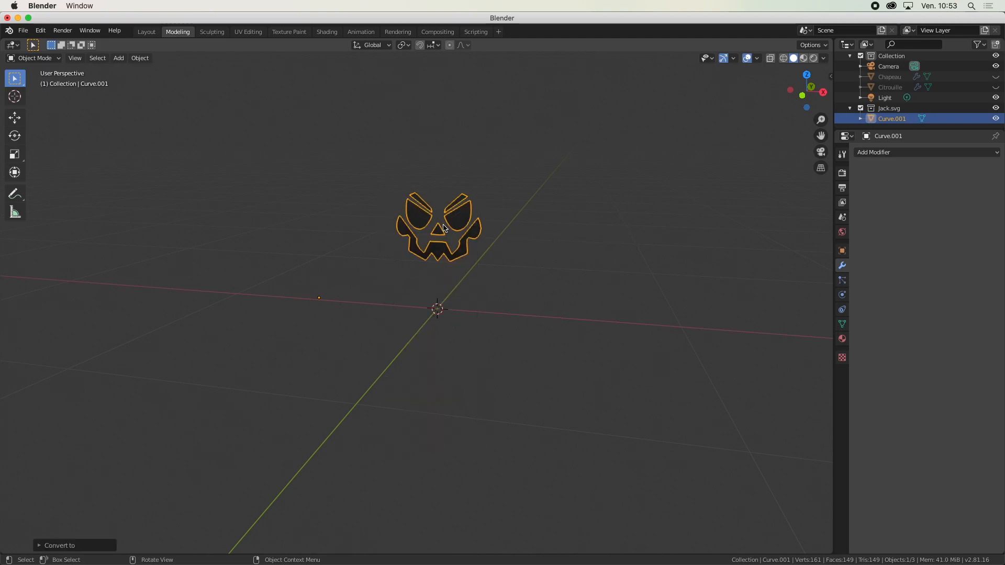
- Extrude the entire face mesh toward the front into a long solid in Edit Mode, and return to Object Mode
{"action": "key", "text": "Tab"}
{"action": "key", "text": "c"}
{"action": "scroll", "coordinate": [496, 262], "scroll_direction": "up", "scroll_amount": 3}
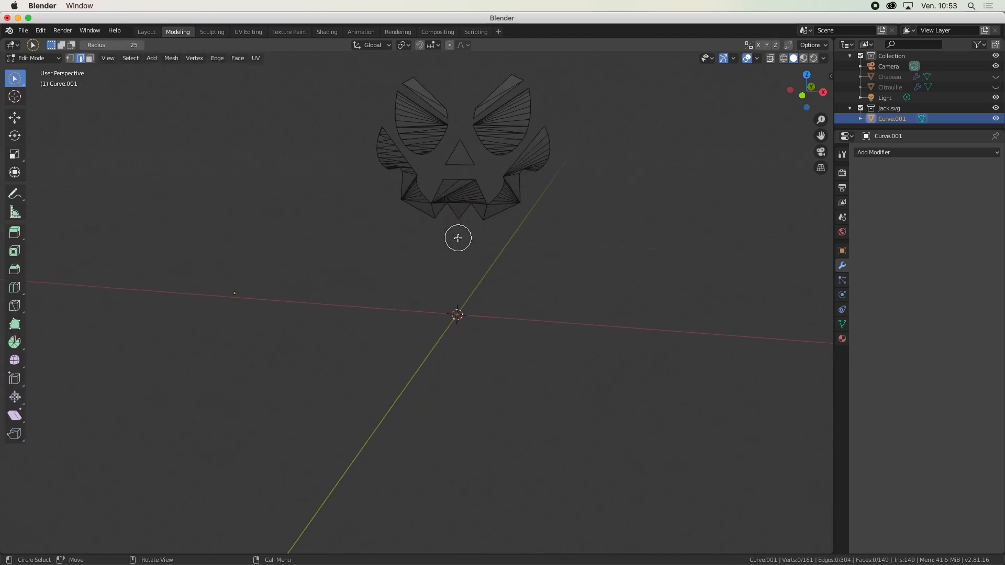
{"action": "middle_click_drag", "start_coordinate": [515, 150], "coordinate": [477, 242]}
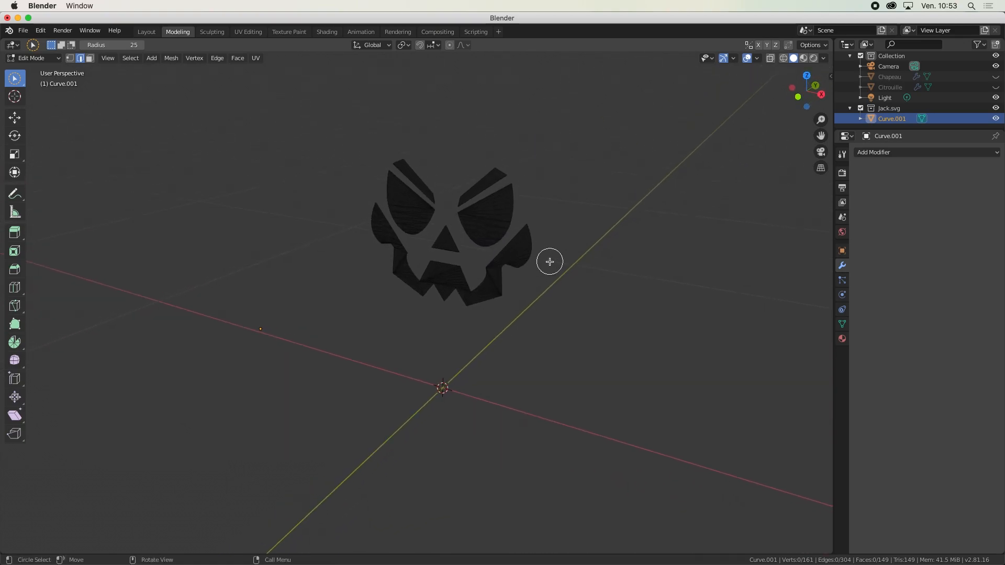
{"action": "key", "text": "a"}
{"action": "scroll", "coordinate": [539, 214], "scroll_direction": "down", "scroll_amount": 5}
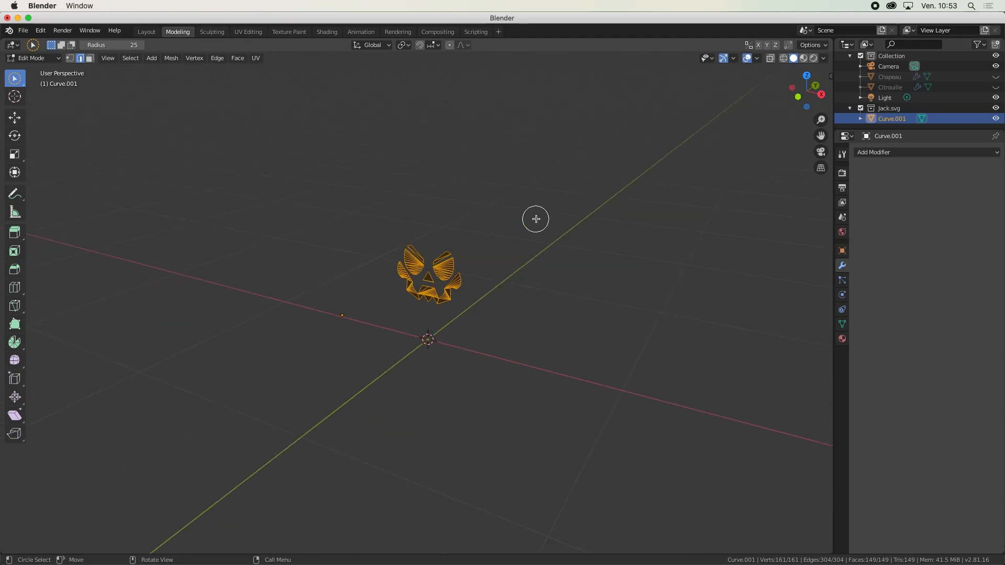
{"action": "key", "text": "e"}
{"action": "left_click", "coordinate": [374, 325]}
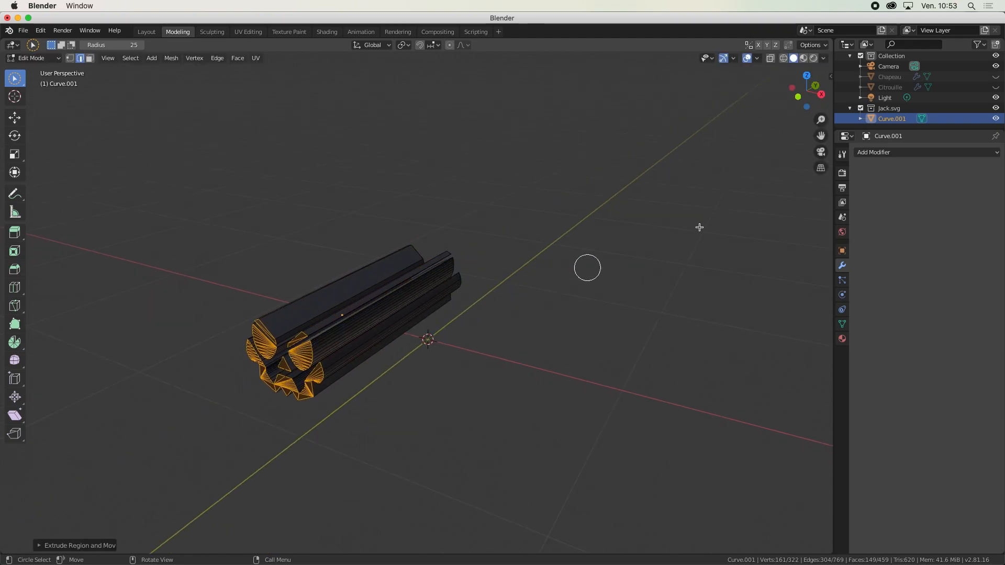
{"action": "key", "text": "Tab"}
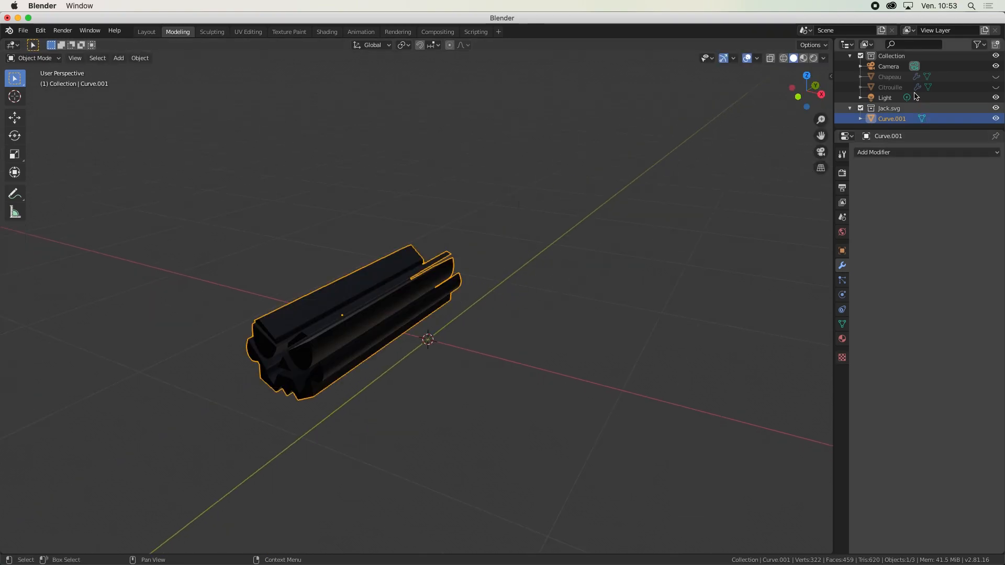
- Show the Citrouille body again and move the extruded face forward along Y until it passes through the pumpkin's front wall
{"action": "left_click", "coordinate": [996, 87]}
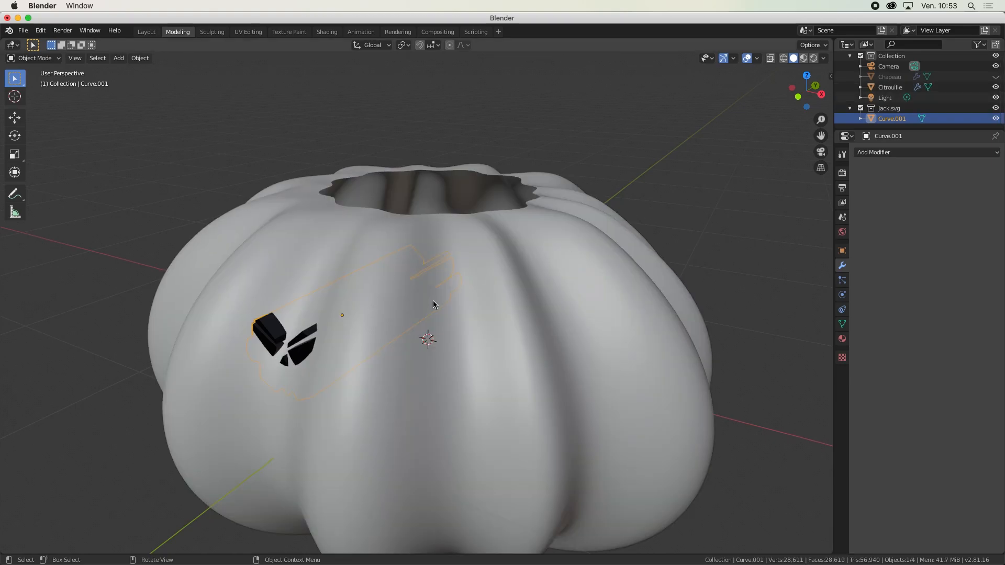
{"action": "scroll", "coordinate": [433, 305], "scroll_direction": "down", "scroll_amount": 5}
{"action": "middle_click_drag", "start_coordinate": [432, 306], "coordinate": [413, 326]}
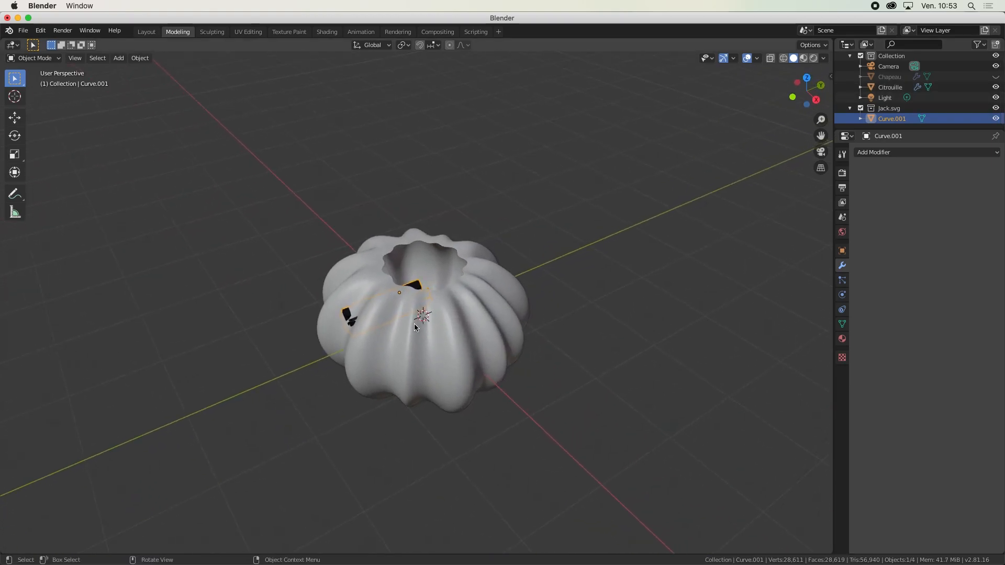
{"action": "key", "text": "KP_7"}
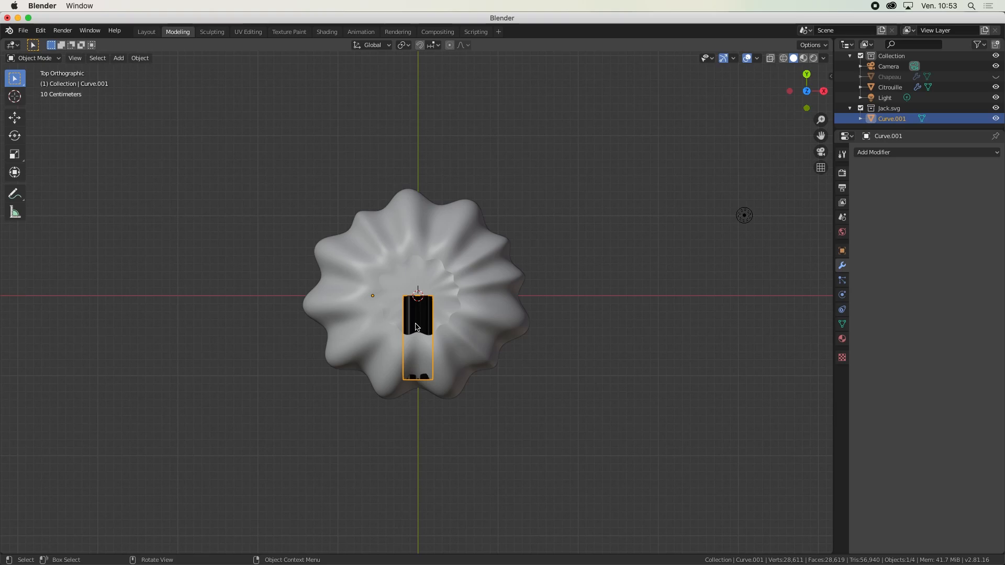
{"action": "key", "text": "g"}
{"action": "key", "text": "y"}
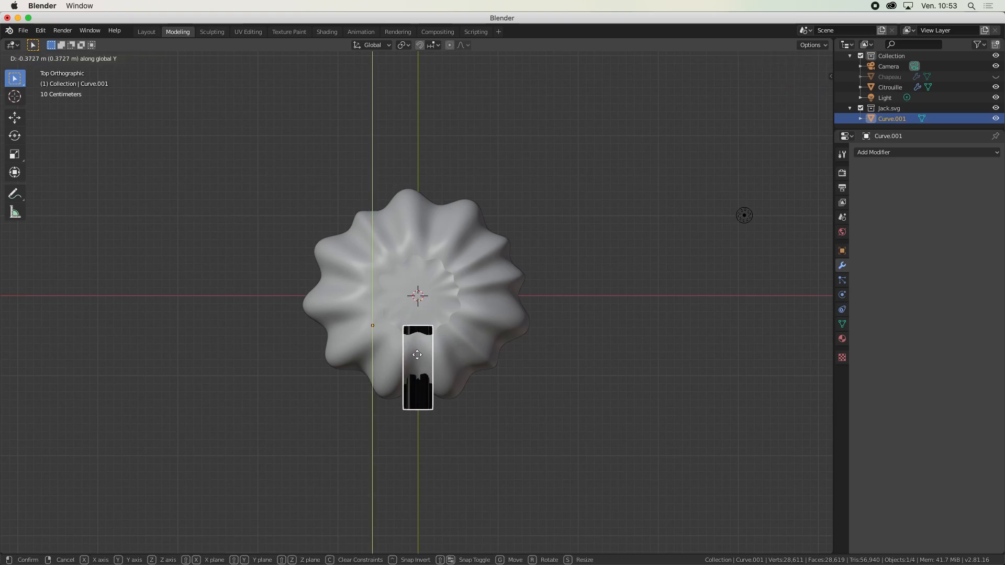
{"action": "left_click", "coordinate": [419, 361]}
- Scale up the extruded face and move it about -1.56 m in X and -1.29 m in Z to centre it on the pumpkin's front
{"action": "middle_click_drag", "start_coordinate": [531, 458], "coordinate": [499, 320]}
{"action": "key", "text": "s"}
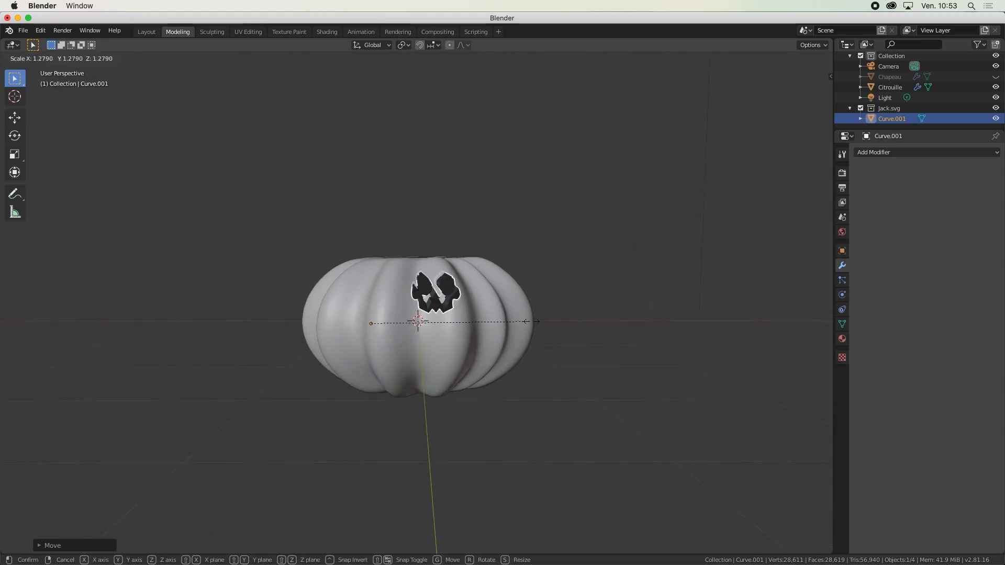
{"action": "left_click", "coordinate": [650, 338]}
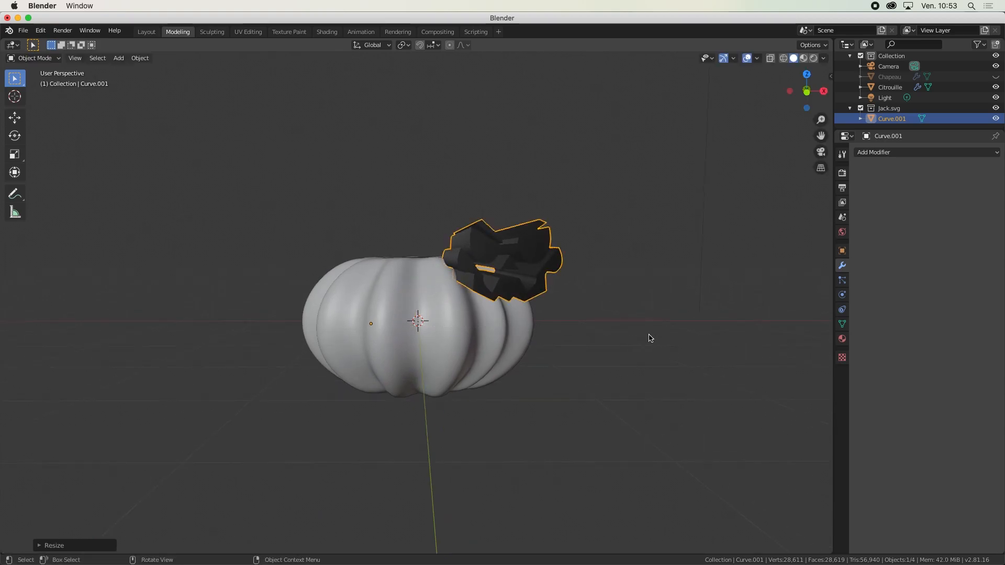
{"action": "key", "text": "KP_1"}
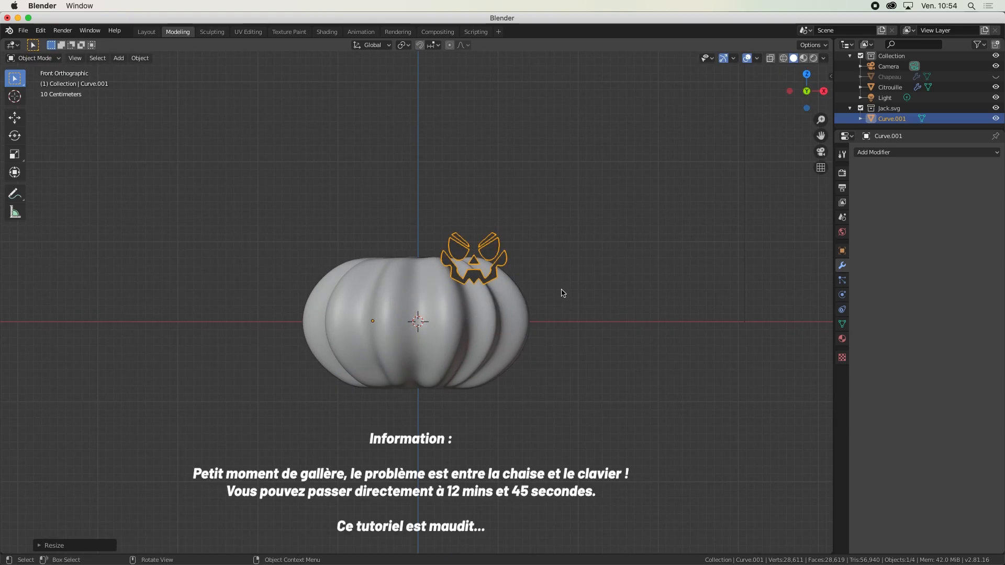
{"action": "key", "text": "s"}
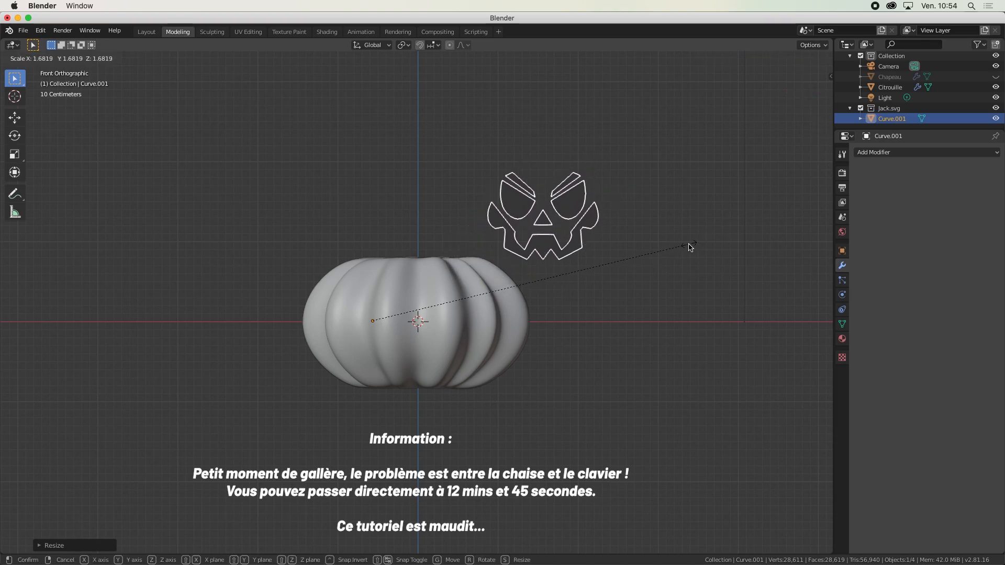
{"action": "left_click", "coordinate": [613, 240]}
{"action": "key", "text": "g"}
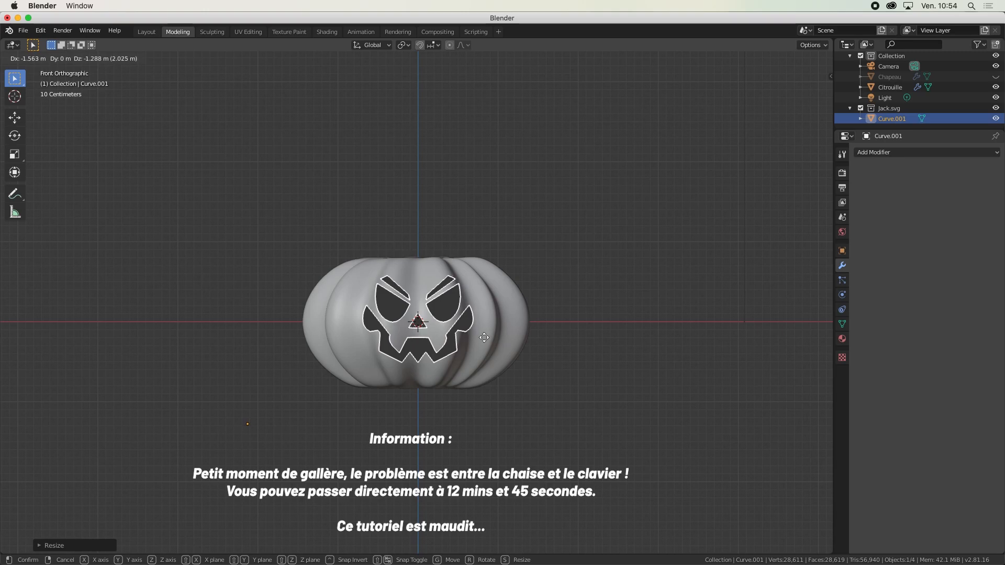
{"action": "left_click", "coordinate": [484, 338]}
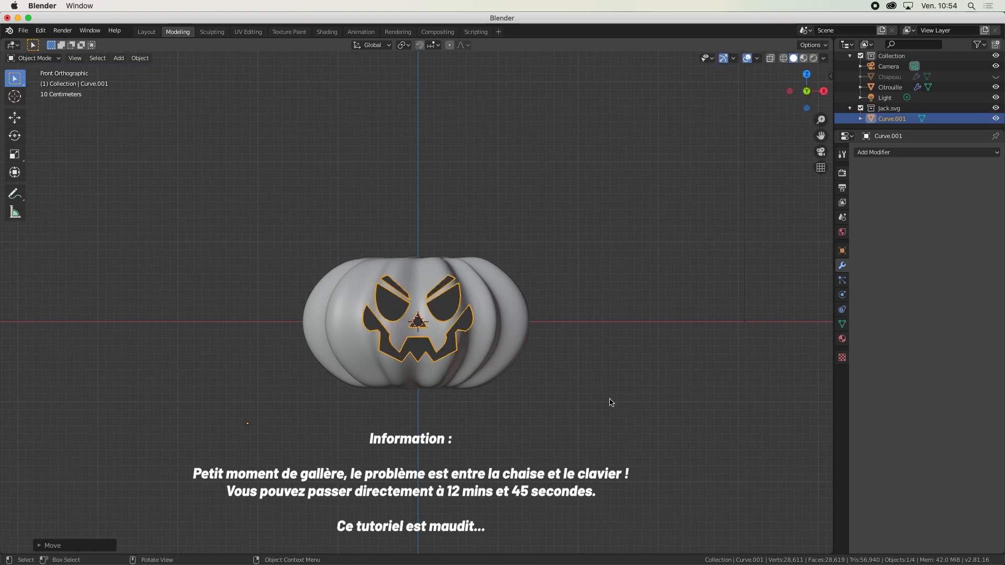
- Add a Boolean modifier with the Difference operation to the Citrouille body and place it above the Subdivision modifier
{"action": "middle_click_drag", "start_coordinate": [608, 324], "coordinate": [545, 372]}
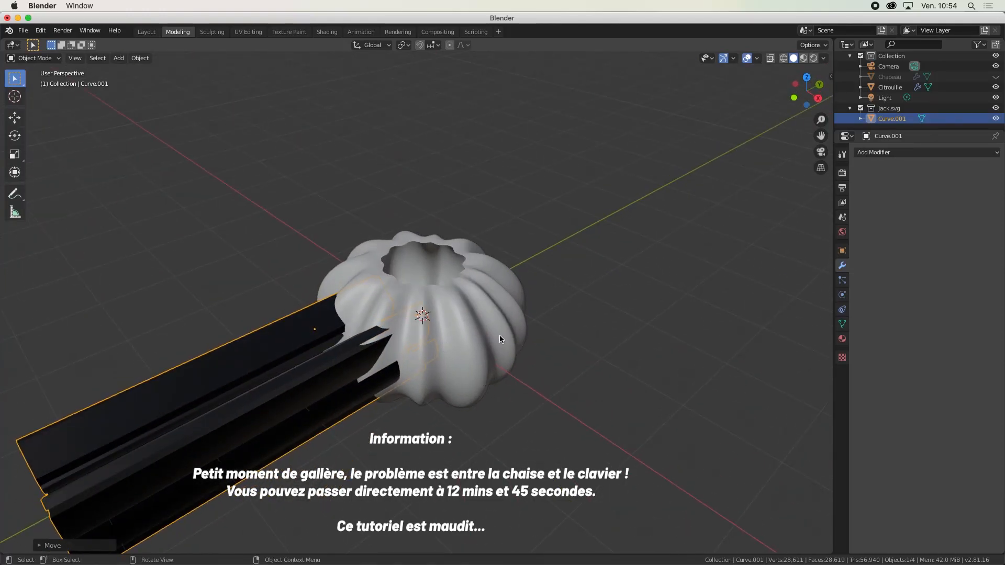
{"action": "left_click", "coordinate": [497, 321]}
{"action": "middle_click_drag", "start_coordinate": [561, 414], "coordinate": [516, 414]}
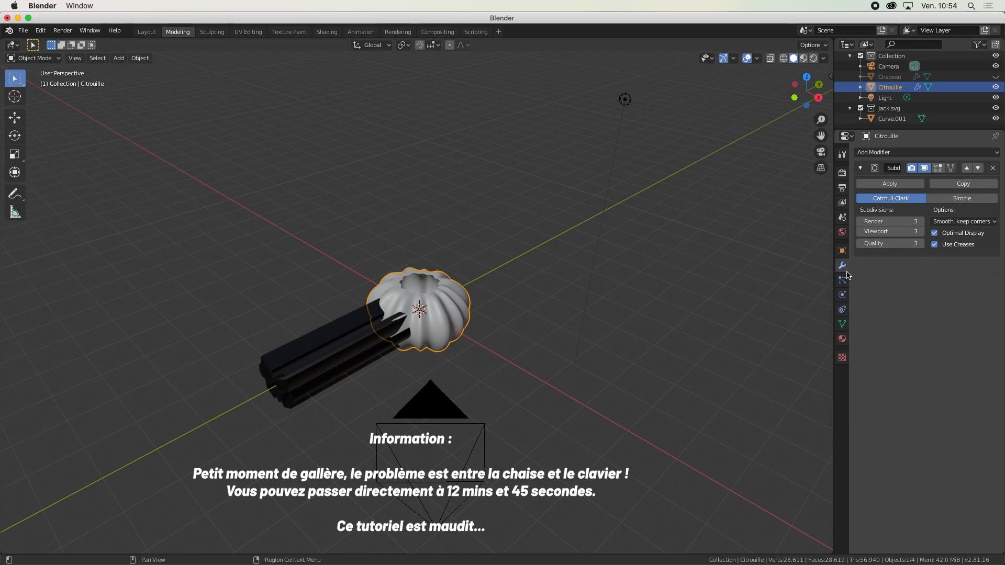
{"action": "left_click", "coordinate": [902, 153]}
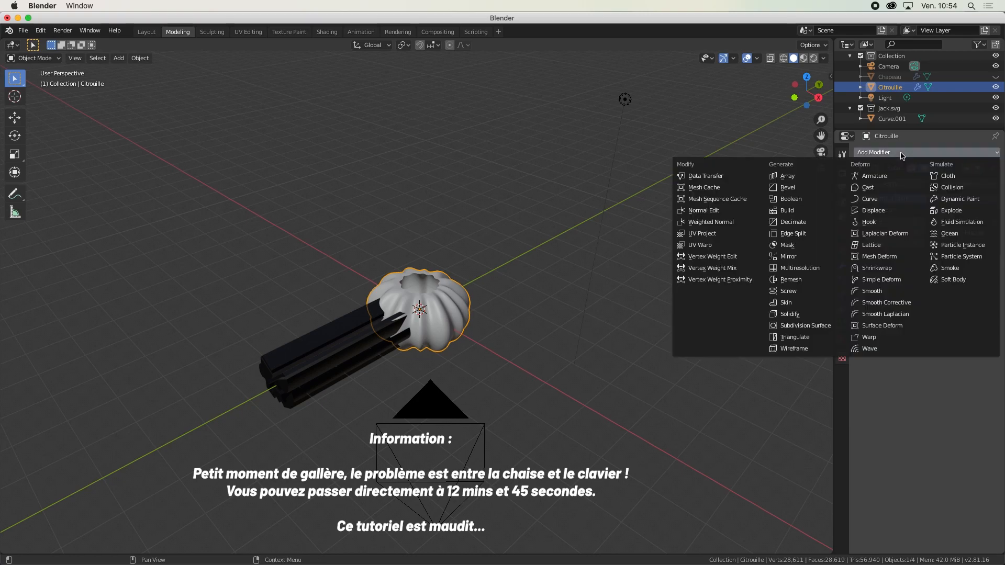
{"action": "left_click", "coordinate": [801, 199]}
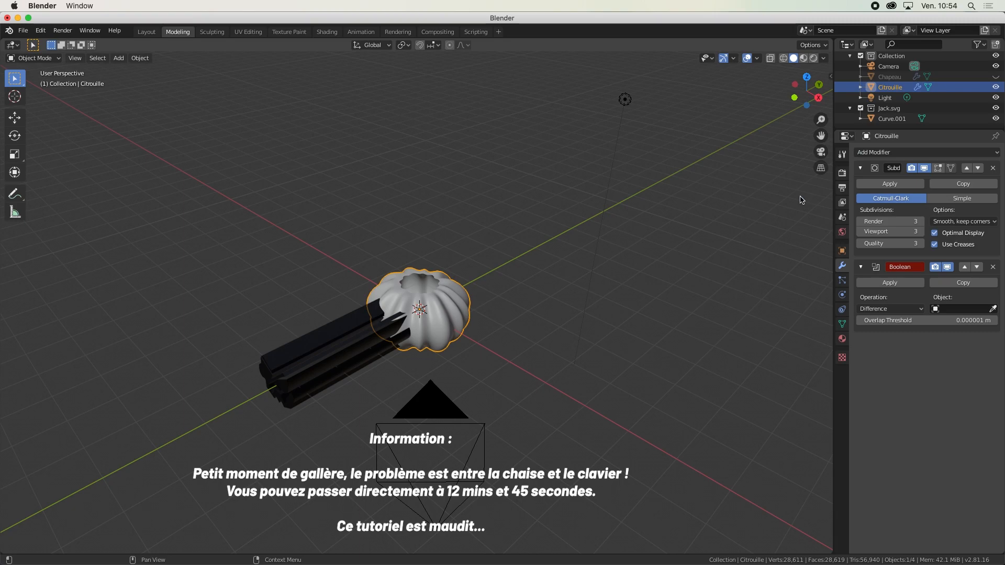
{"action": "left_click", "coordinate": [966, 268]}
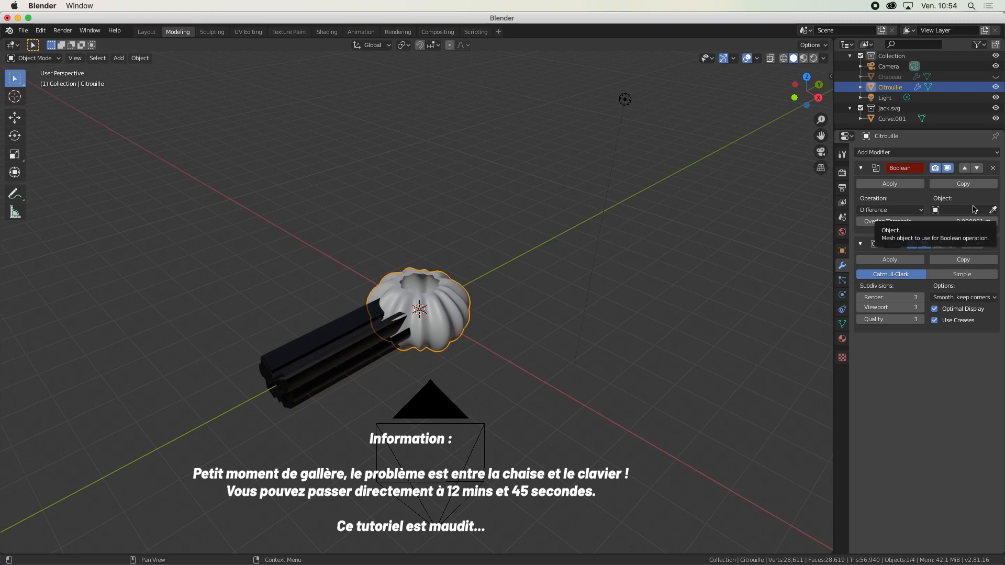
- Set the extruded face Curve.001 as the Boolean's object and temporarily hide the Jack.svg collection to inspect the carved pumpkin
{"action": "left_click", "coordinate": [992, 209]}
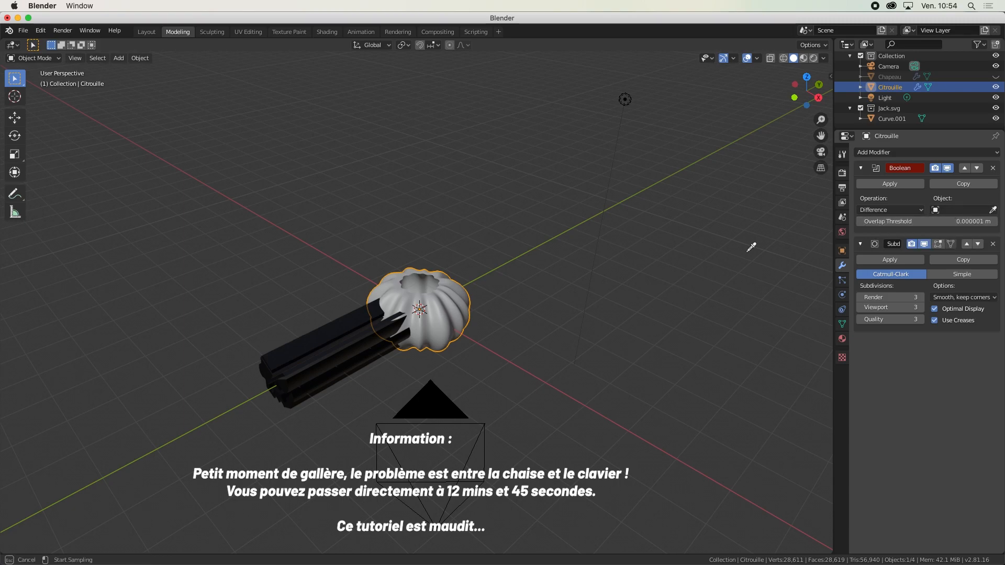
{"action": "left_click", "coordinate": [325, 342]}
{"action": "middle_click_drag", "start_coordinate": [520, 347], "coordinate": [542, 352]}
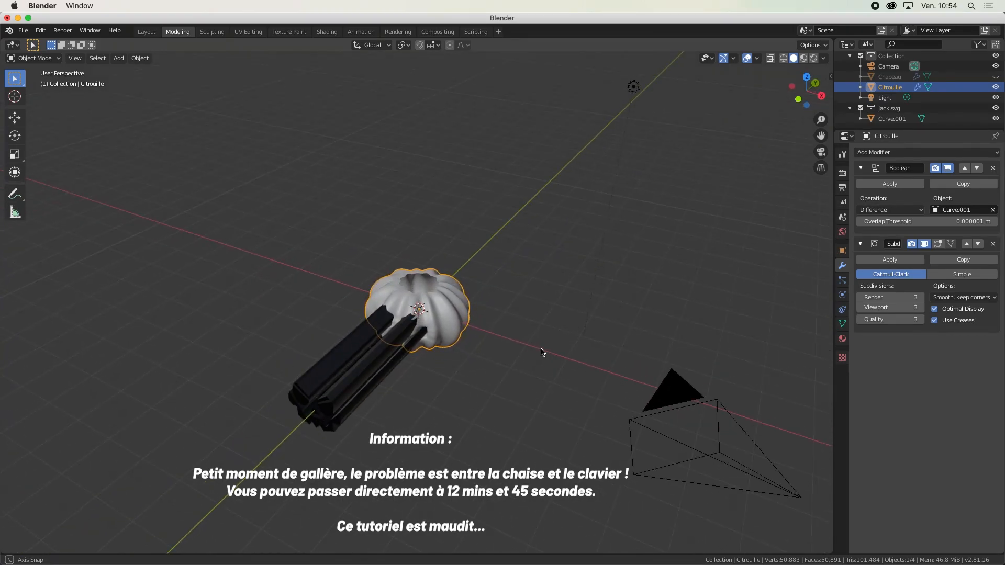
{"action": "left_click", "coordinate": [995, 108]}
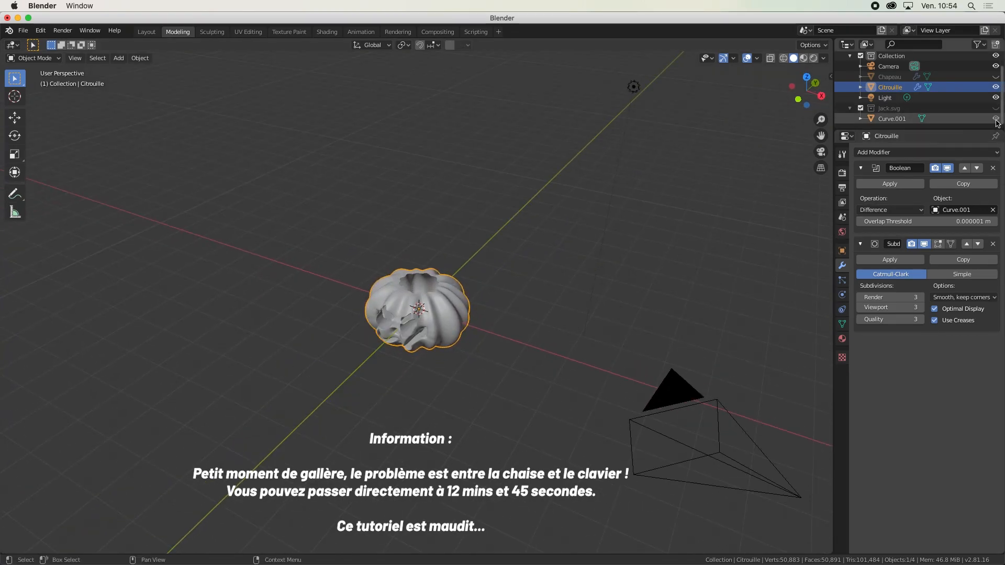
{"action": "middle_click_drag", "start_coordinate": [504, 294], "coordinate": [452, 344]}
{"action": "scroll", "coordinate": [429, 322], "scroll_direction": "up", "scroll_amount": 4}
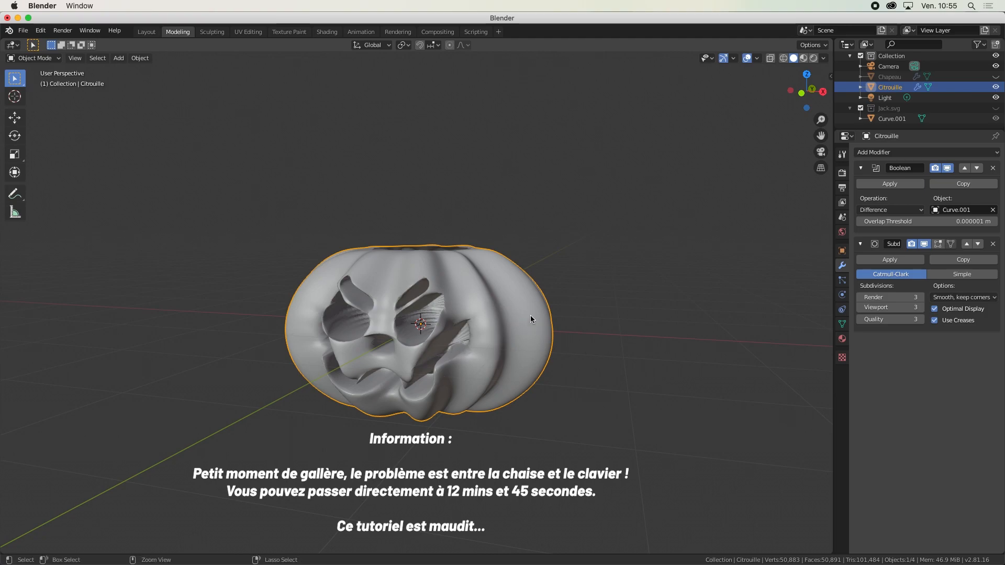
{"action": "key", "text": "ctrl+z"}
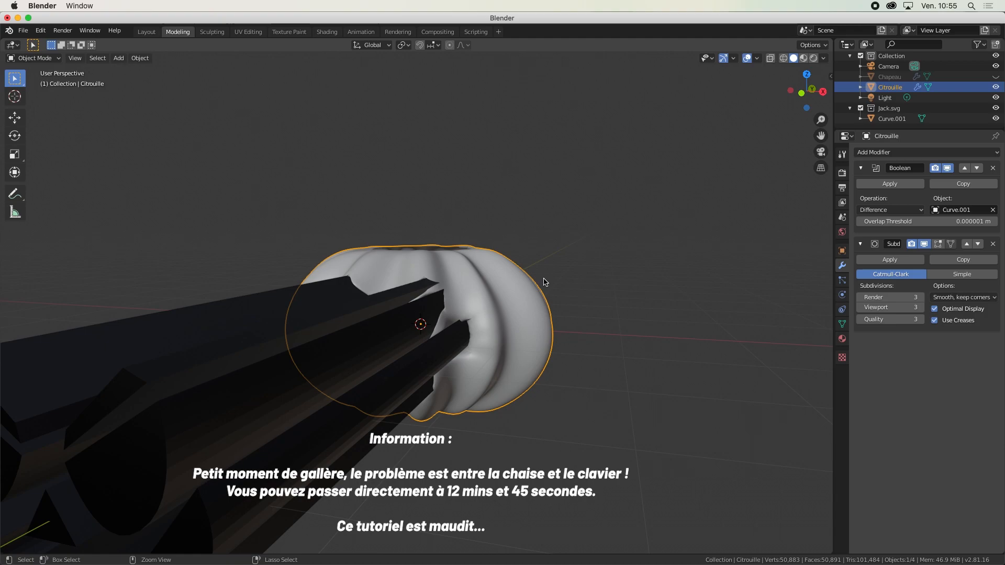
- Delete the Boolean modifier from the Citrouille body and apply its Subdivision modifier
{"action": "left_click", "coordinate": [992, 169]}
{"action": "middle_click_drag", "start_coordinate": [531, 329], "coordinate": [498, 331]}
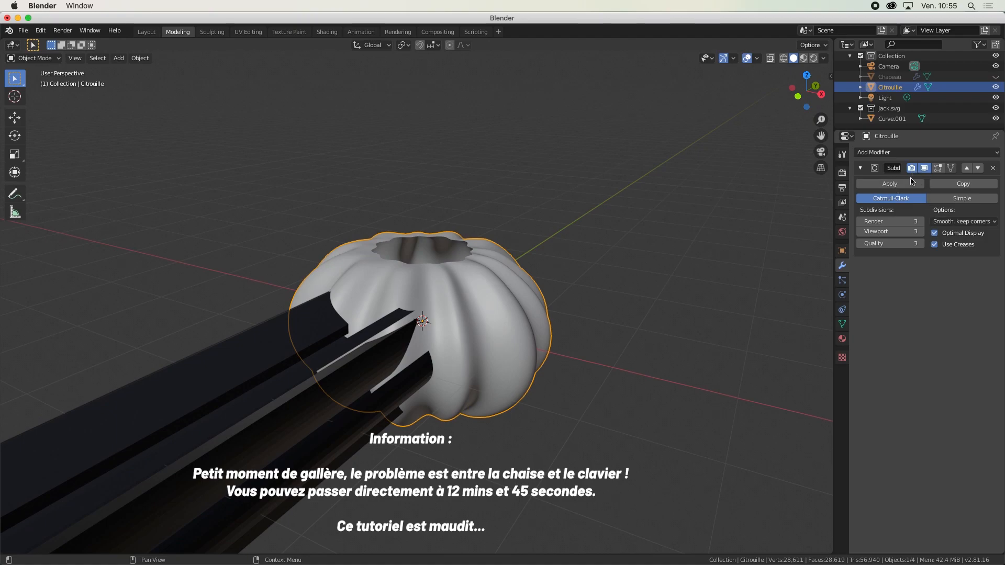
{"action": "left_click", "coordinate": [884, 184]}
{"action": "middle_click_drag", "start_coordinate": [524, 350], "coordinate": [529, 366]}
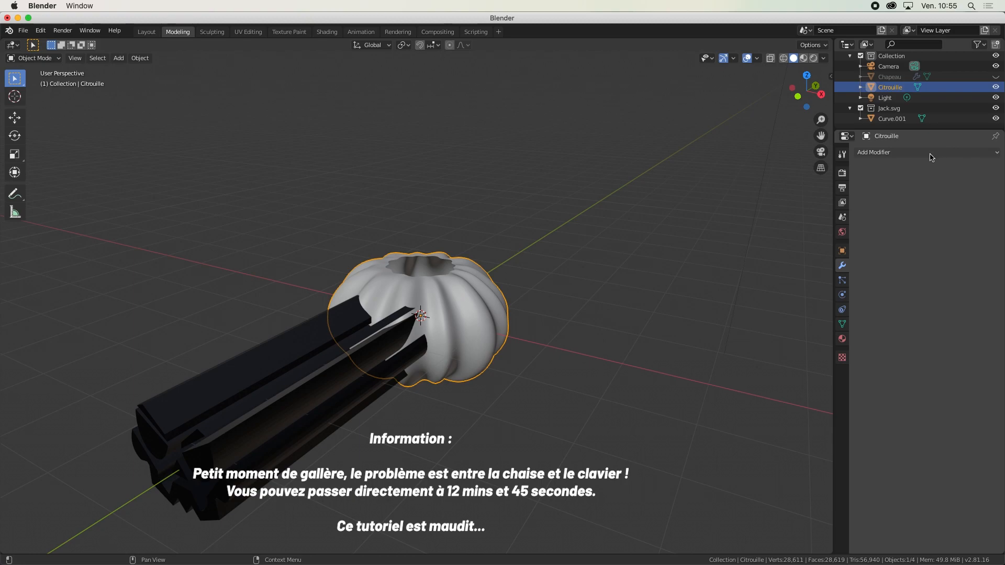
{"action": "left_click", "coordinate": [361, 375]}
{"action": "left_click", "coordinate": [916, 154]}
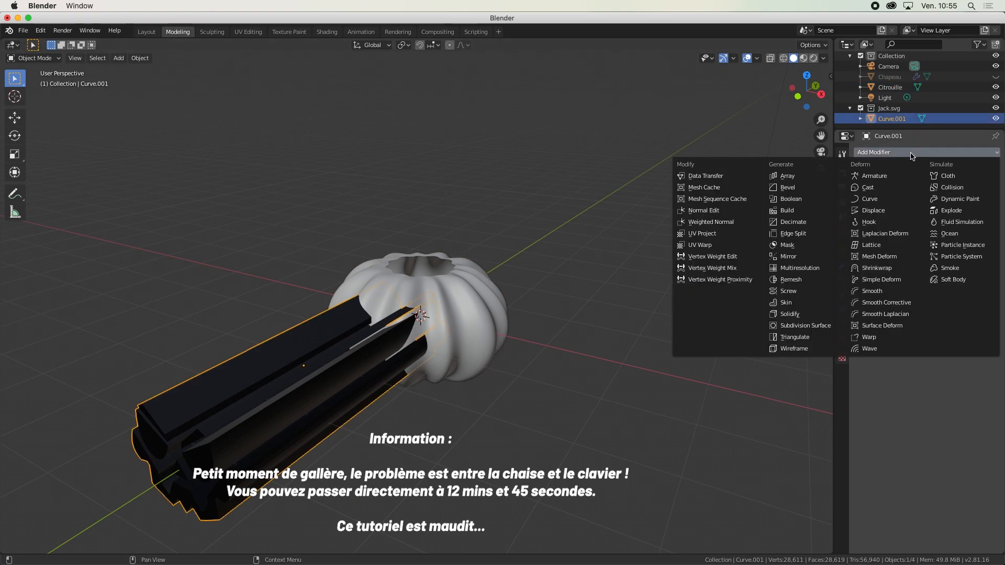
{"action": "left_click", "coordinate": [795, 192]}
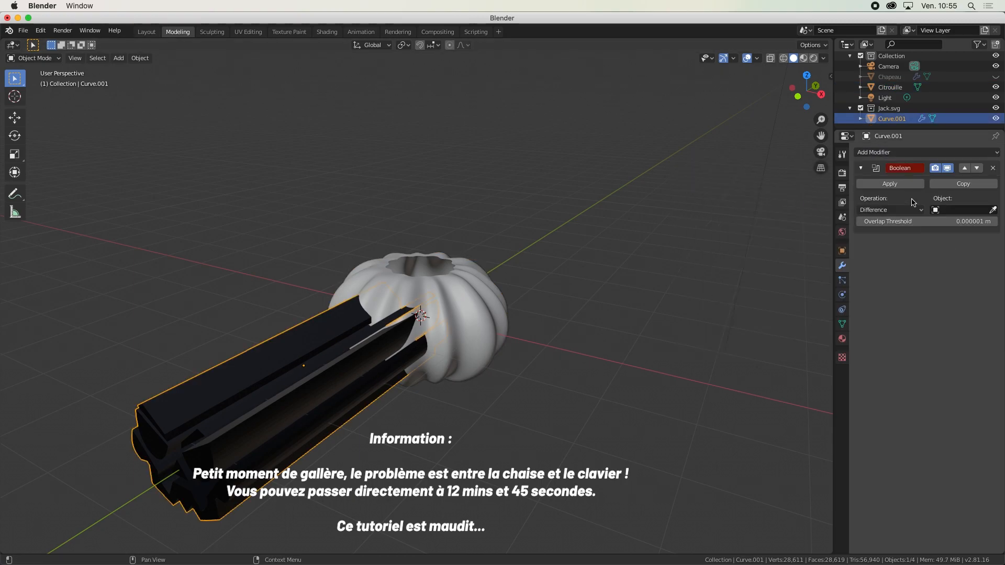
{"action": "left_click", "coordinate": [993, 168]}
- Add a Boolean modifier with the Difference operation to the subdivided Citrouille body, using Curve.001 as its object
{"action": "left_click", "coordinate": [482, 304]}
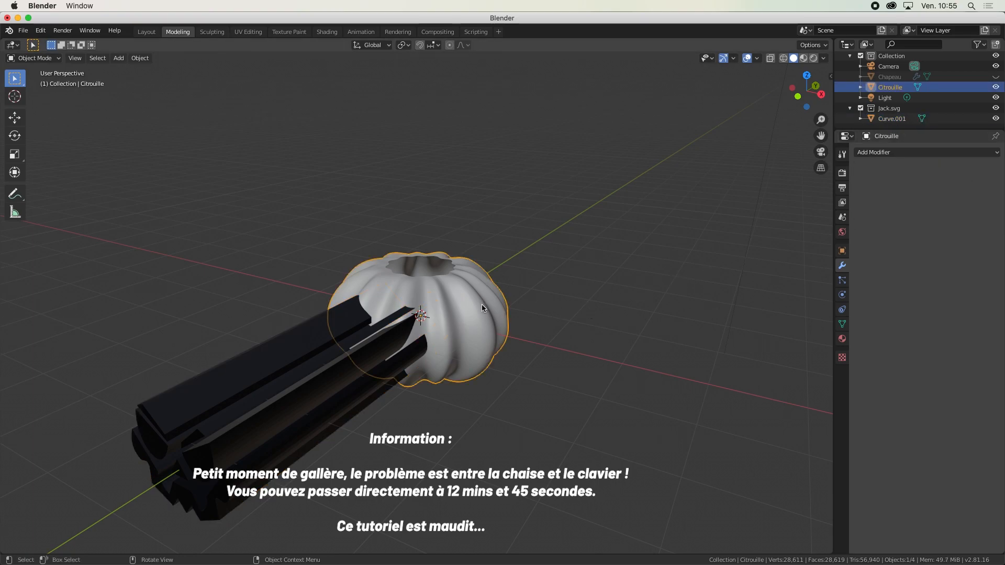
{"action": "left_click", "coordinate": [342, 375]}
{"action": "left_click", "coordinate": [484, 323]}
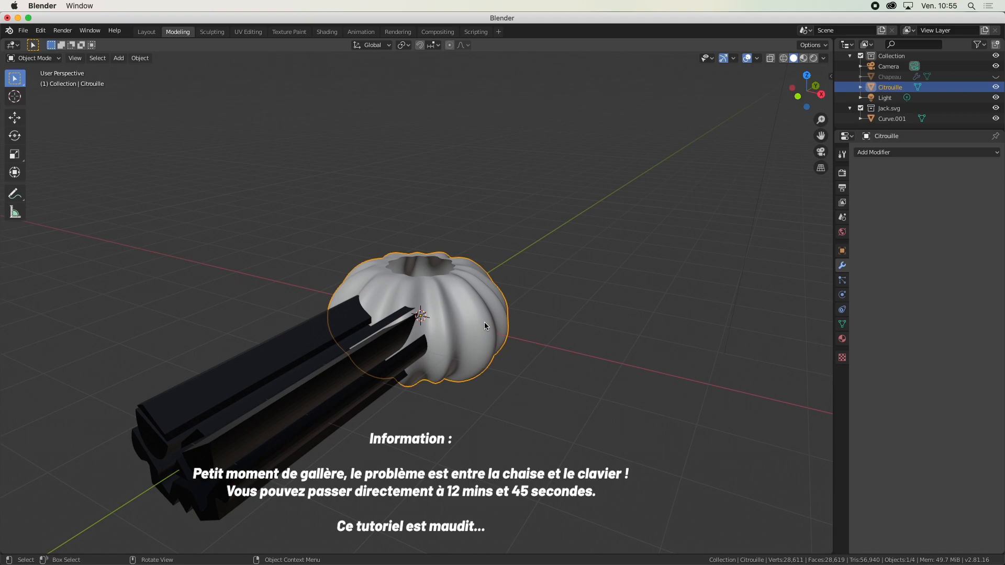
{"action": "left_click", "coordinate": [917, 154]}
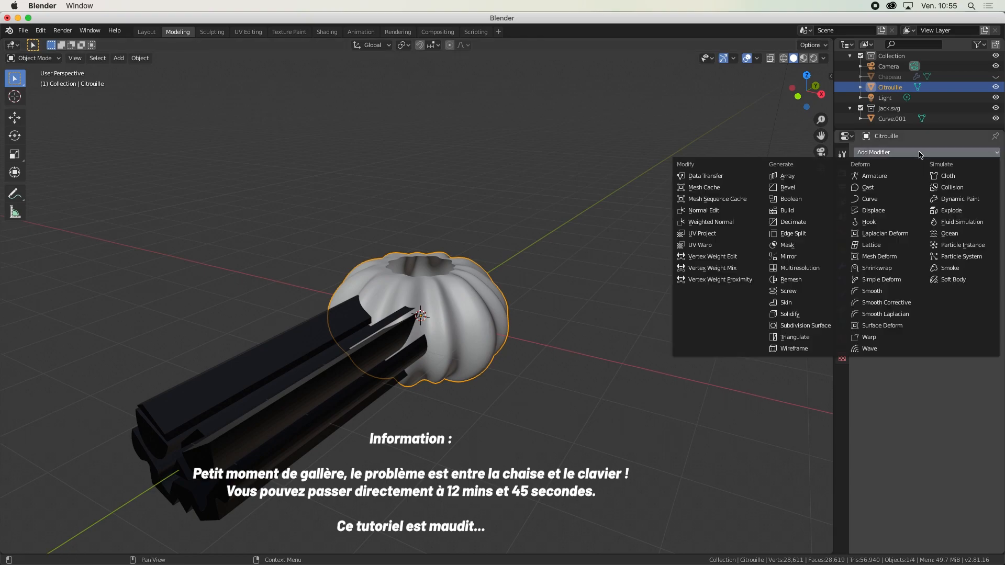
{"action": "left_click", "coordinate": [799, 195]}
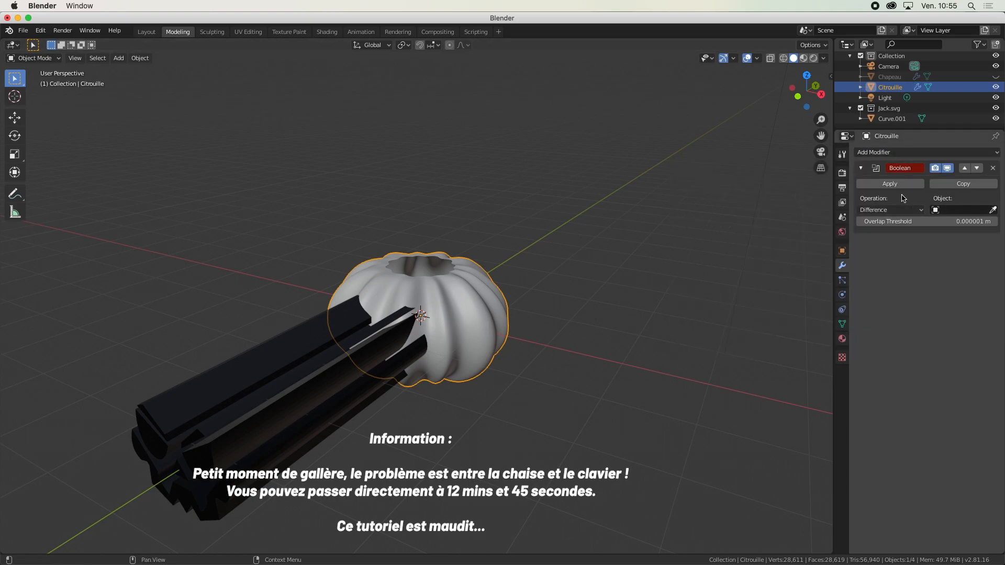
{"action": "left_click", "coordinate": [994, 212]}
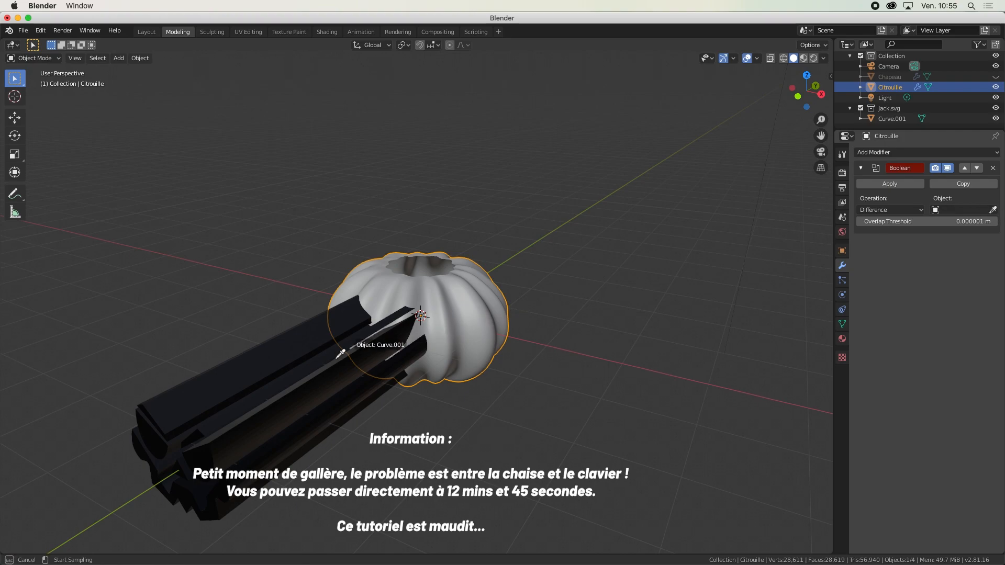
{"action": "left_click", "coordinate": [287, 396]}
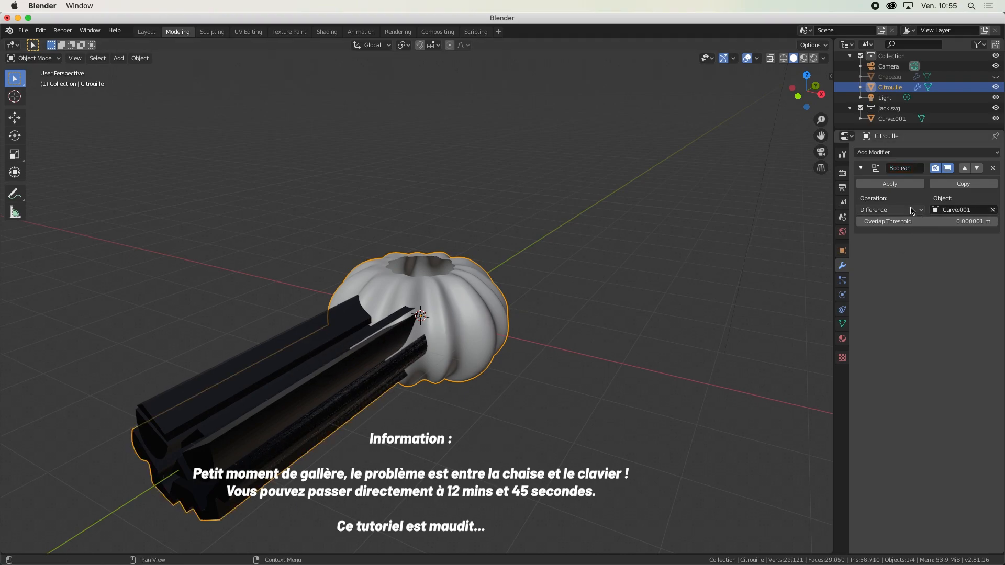
- Hide Curve.001 to inspect the cut, and try the Union and Intersect operations in the Citrouille body's Boolean modifier
{"action": "left_click", "coordinate": [996, 119]}
{"action": "mouse_move", "coordinate": [554, 348]}
{"action": "middle_mouse_down"}
{"action": "mouse_move", "coordinate": [595, 325]}
{"action": "mouse_move", "coordinate": [563, 340]}
{"action": "middle_mouse_up"}
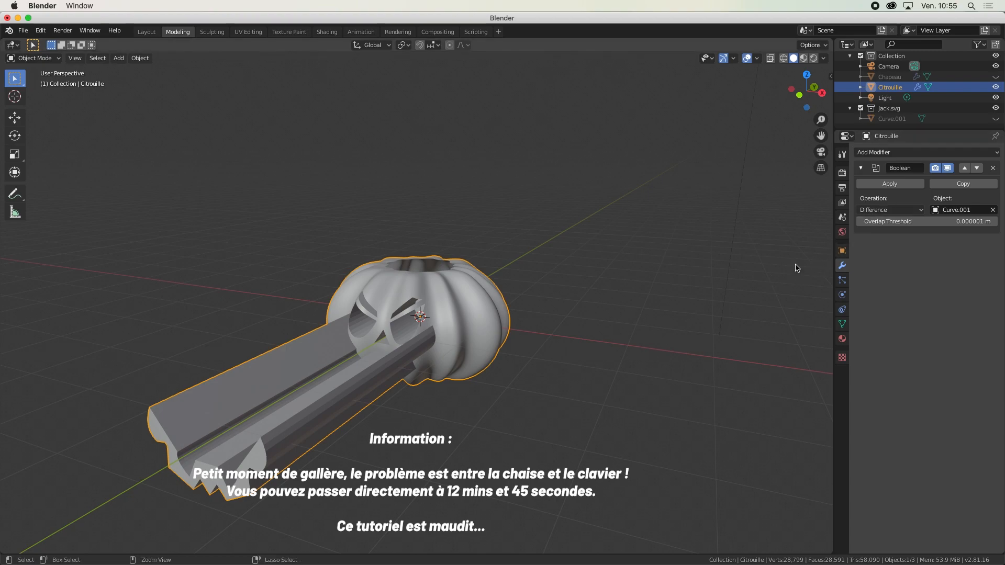
{"action": "left_click", "coordinate": [897, 211]}
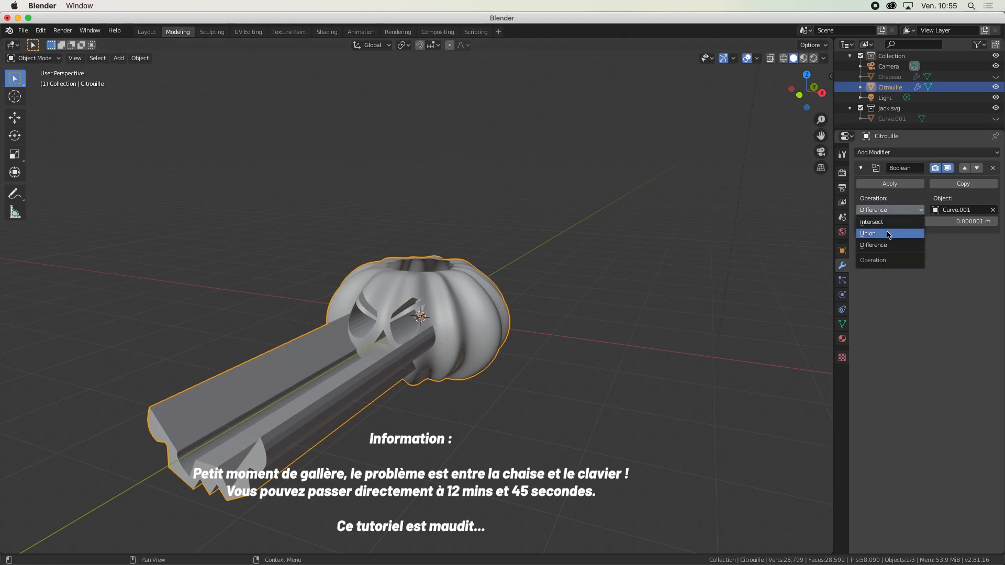
{"action": "left_click", "coordinate": [889, 234]}
{"action": "left_click", "coordinate": [890, 212]}
{"action": "left_click", "coordinate": [886, 222]}
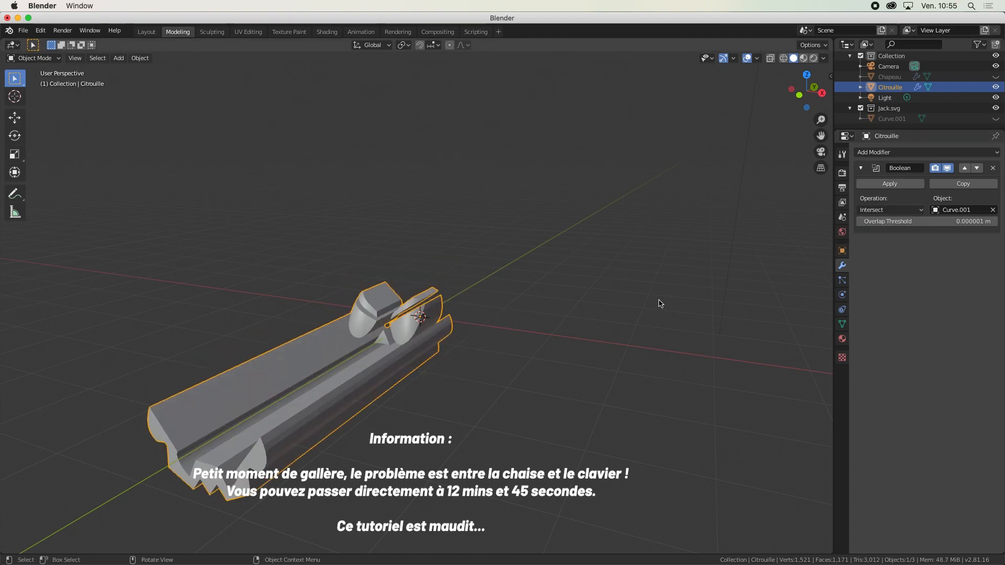
{"action": "middle_click_drag", "start_coordinate": [496, 321], "coordinate": [462, 327]}
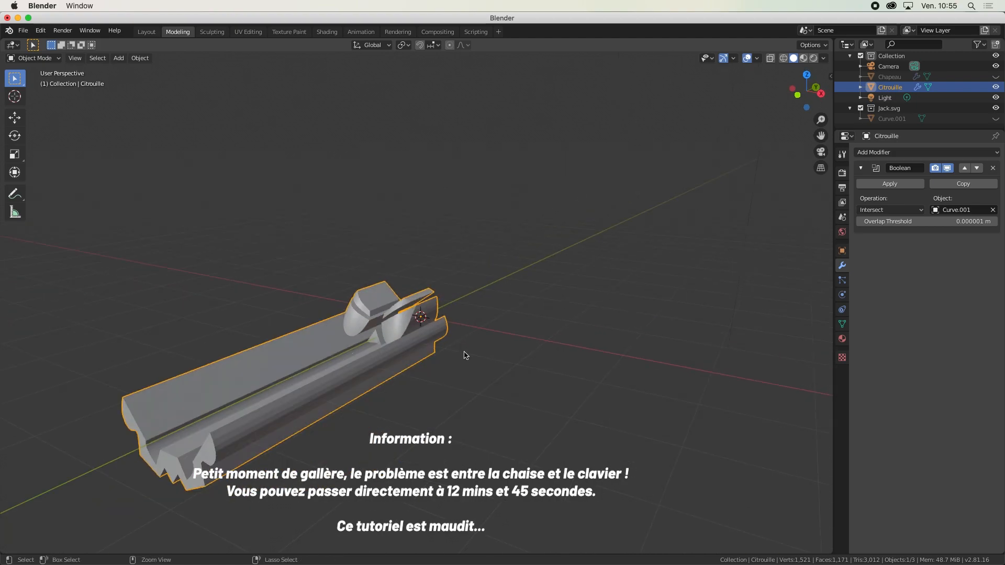
- Undo the Boolean operation changes and the hiding of Curve.001
{"action": "key", "text": "super+z"}
{"action": "key", "text": "super+z"}
{"action": "key", "text": "super+z"}
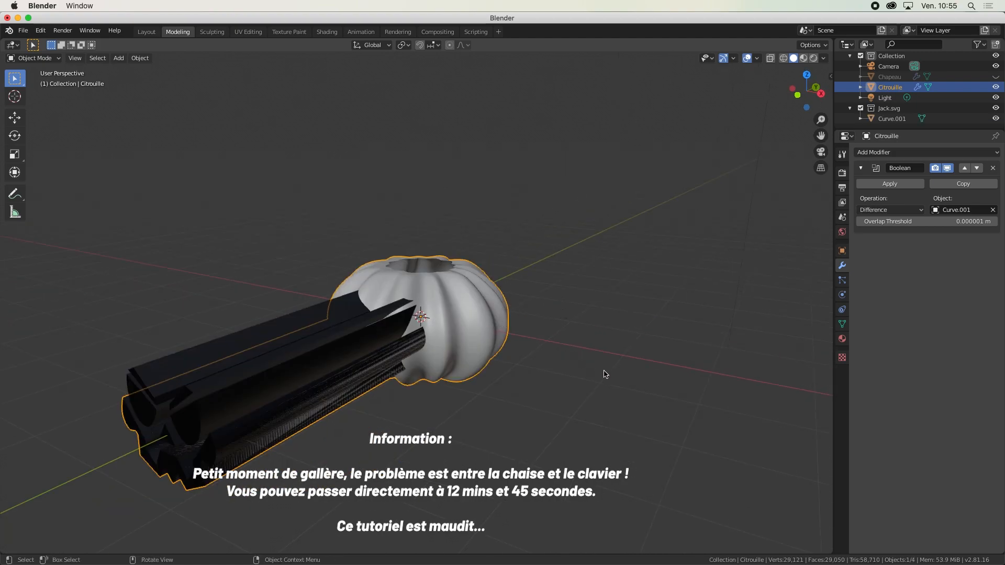
{"action": "left_click", "coordinate": [604, 374]}
{"action": "left_click", "coordinate": [296, 427]}
{"action": "left_click", "coordinate": [249, 396]}
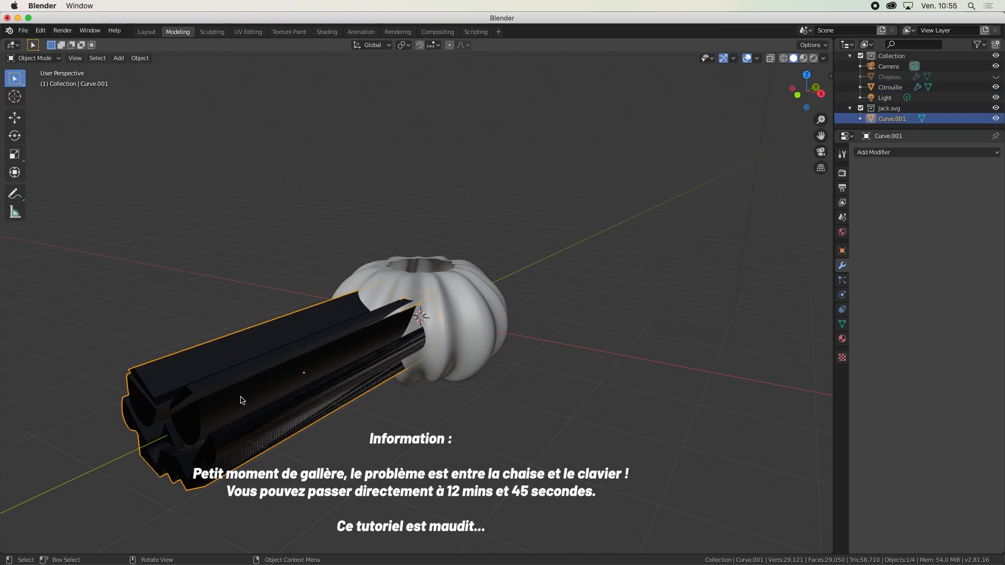
{"action": "left_click", "coordinate": [544, 419]}
{"action": "left_click", "coordinate": [276, 415]}
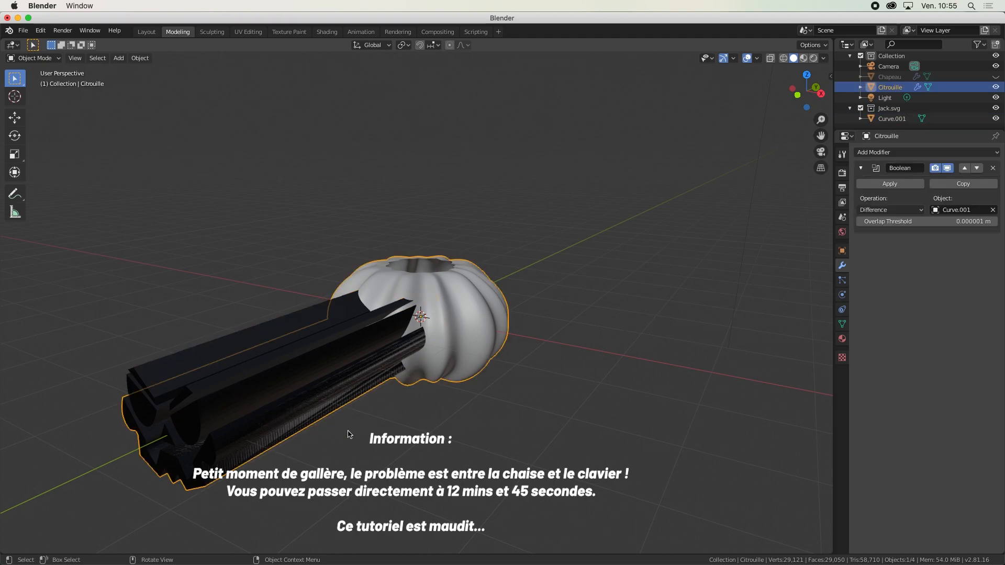
{"action": "left_click", "coordinate": [430, 359]}
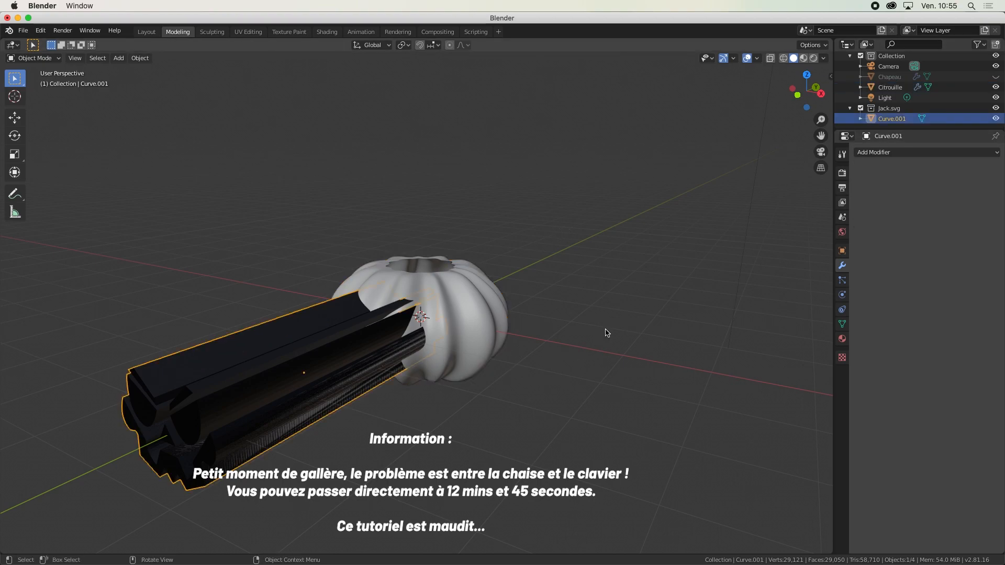
{"action": "left_click", "coordinate": [460, 316]}
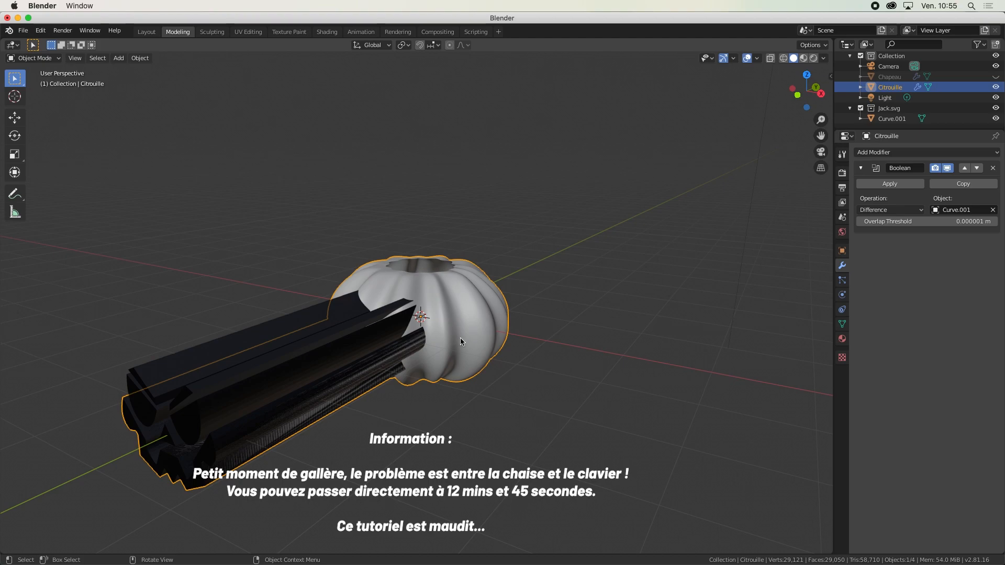
- Undo the changes back to before the Boolean modifier was added to the Citrouille body
{"action": "key", "text": "ctrl+z"}
{"action": "key", "text": "ctrl+z"}
{"action": "key", "text": "ctrl+z"}
{"action": "key", "text": "ctrl+z"}
{"action": "key", "text": "ctrl+z"}
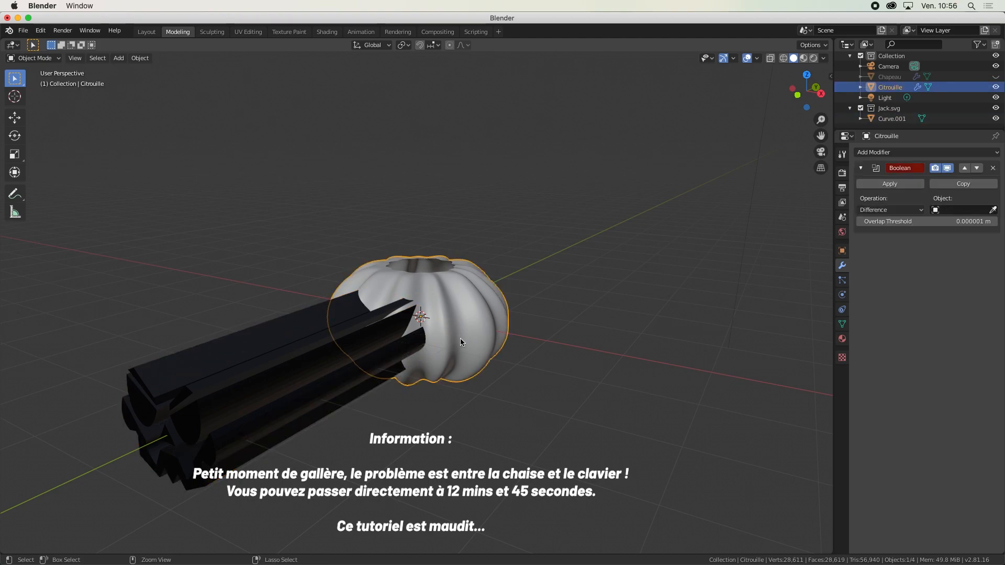
{"action": "key", "text": "ctrl+z"}
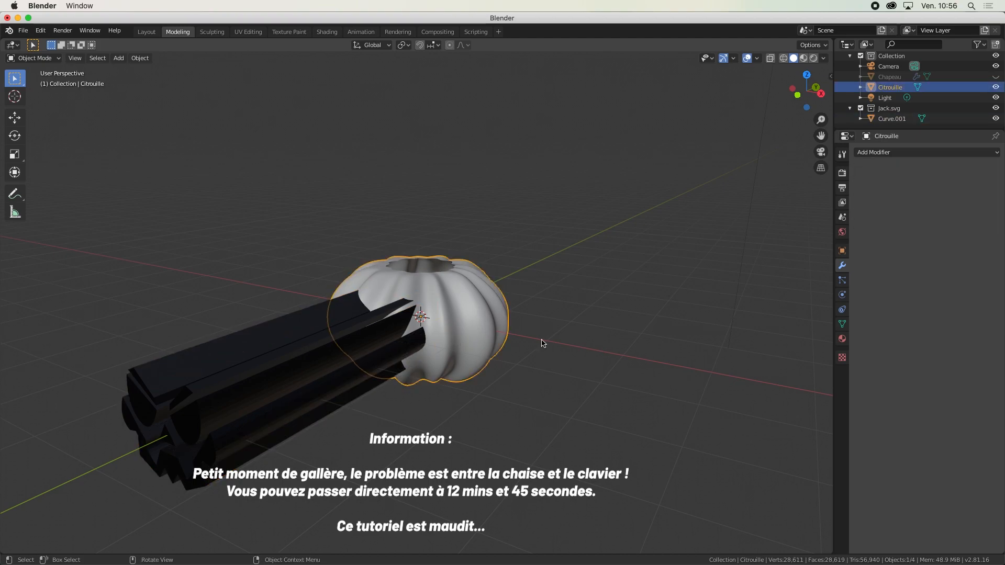
- Add a new Boolean modifier with the Difference operation to the Citrouille body
{"action": "left_click", "coordinate": [294, 389]}
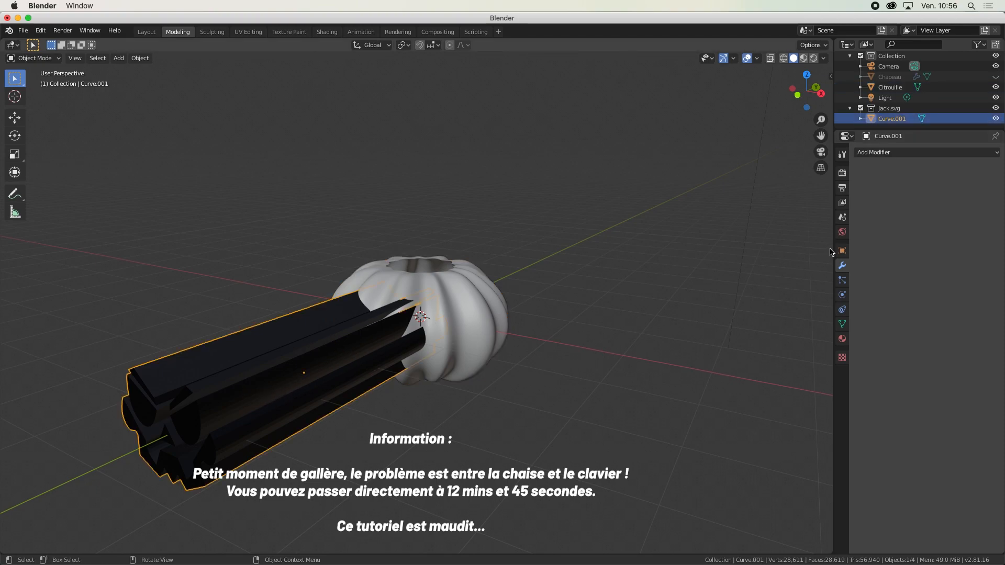
{"action": "left_click", "coordinate": [474, 320]}
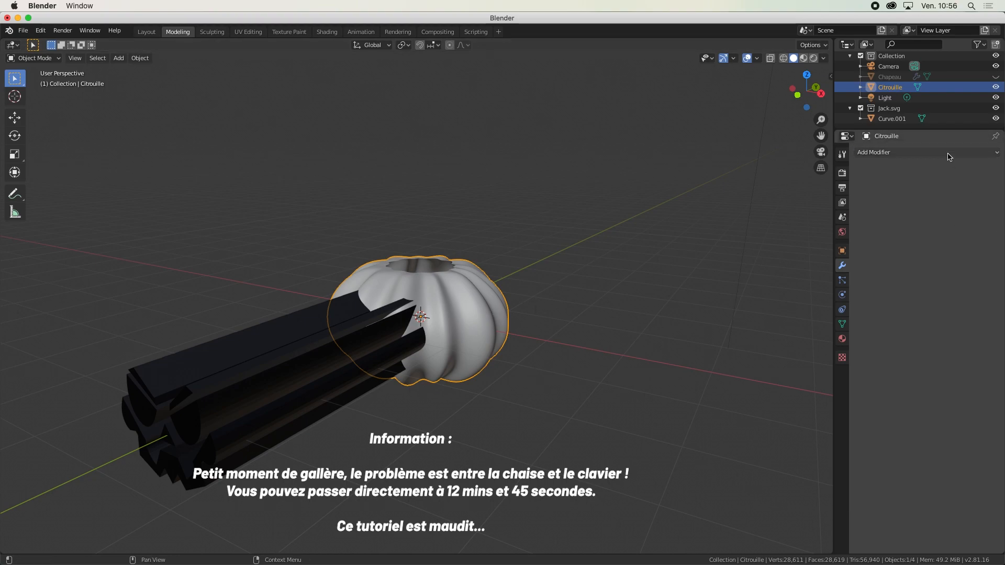
{"action": "left_click", "coordinate": [875, 152]}
{"action": "left_click", "coordinate": [793, 199]}
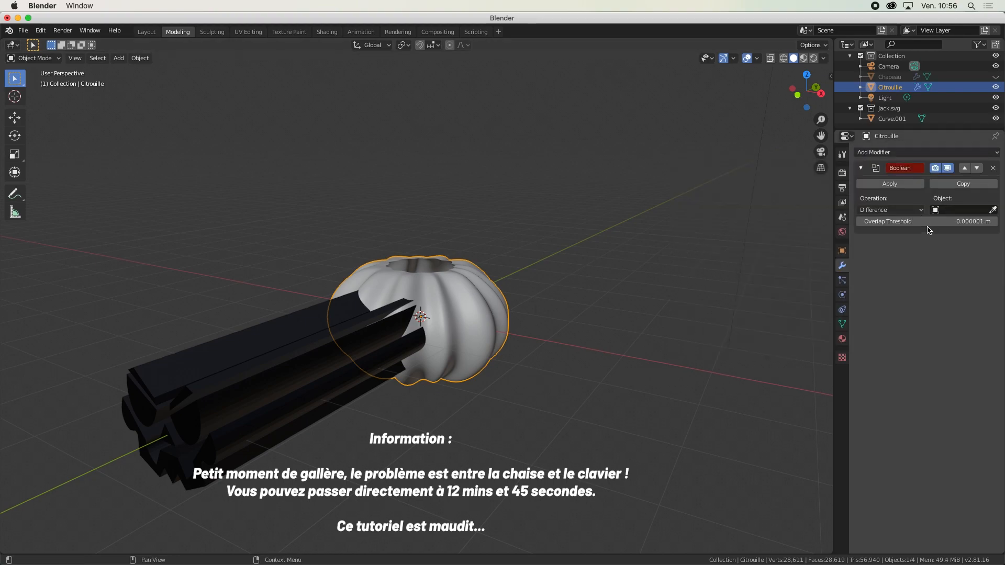
- Try sampling the extruded face in the viewport as the Boolean's object, and undo that assignment
{"action": "left_click", "coordinate": [992, 210]}
{"action": "left_click", "coordinate": [254, 385]}
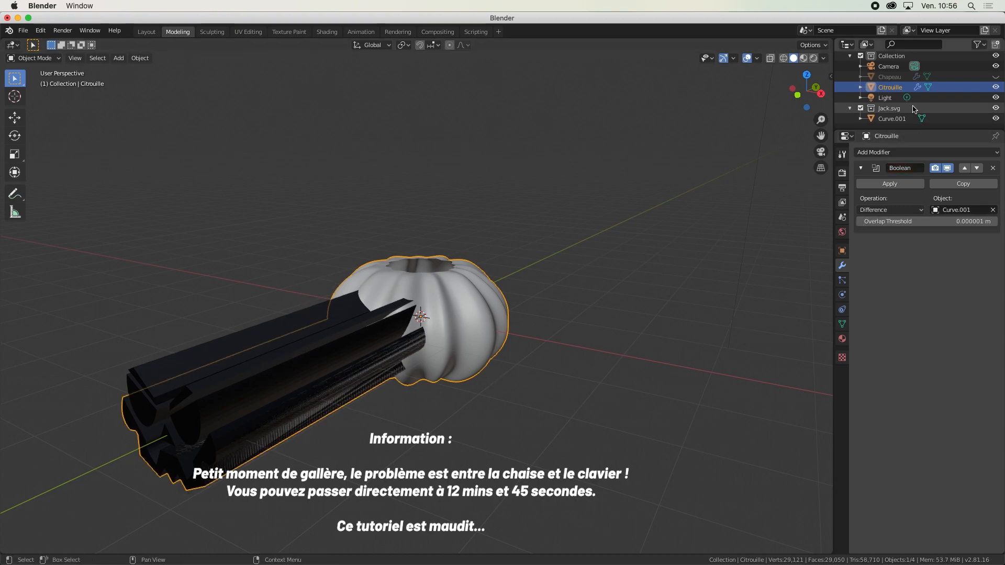
{"action": "scroll", "coordinate": [609, 281], "scroll_direction": "down", "scroll_amount": 3}
{"action": "scroll", "coordinate": [550, 294], "scroll_direction": "up", "scroll_amount": 1}
{"action": "mouse_move", "coordinate": [549, 294]}
{"action": "middle_mouse_down"}
{"action": "mouse_move", "coordinate": [563, 281]}
{"action": "mouse_move", "coordinate": [552, 289]}
{"action": "middle_mouse_up"}
{"action": "key", "text": "ctrl+z"}
- Choose Curve.001 by name as the object of the Citrouille body's Boolean modifier
{"action": "middle_click_drag", "start_coordinate": [488, 358], "coordinate": [534, 327]}
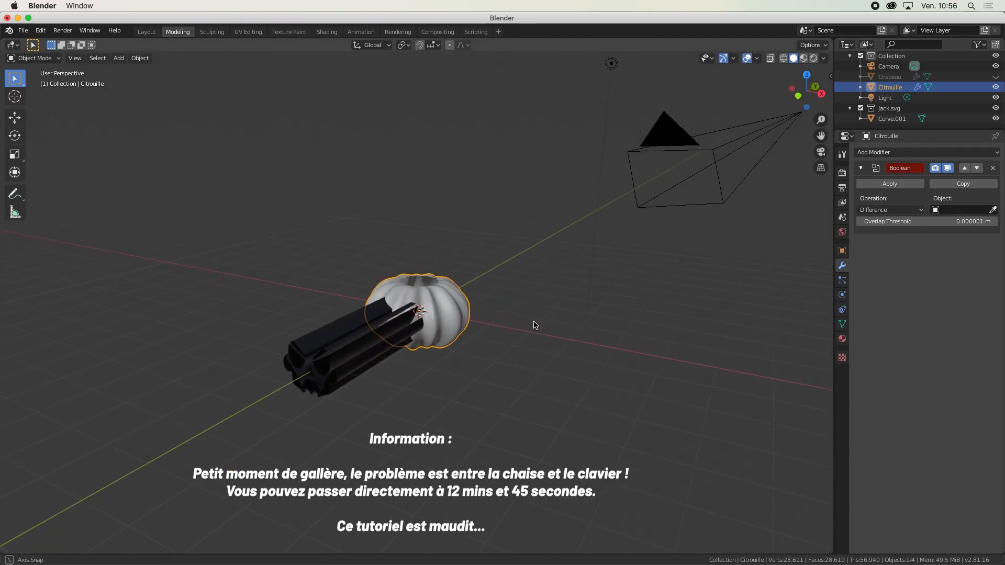
{"action": "left_click", "coordinate": [962, 212]}
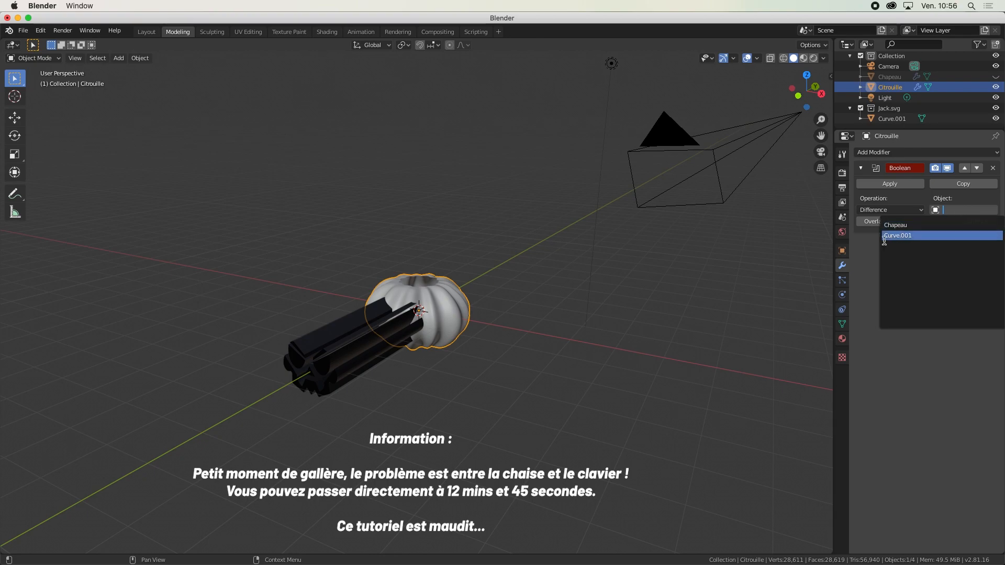
{"action": "left_click", "coordinate": [917, 240]}
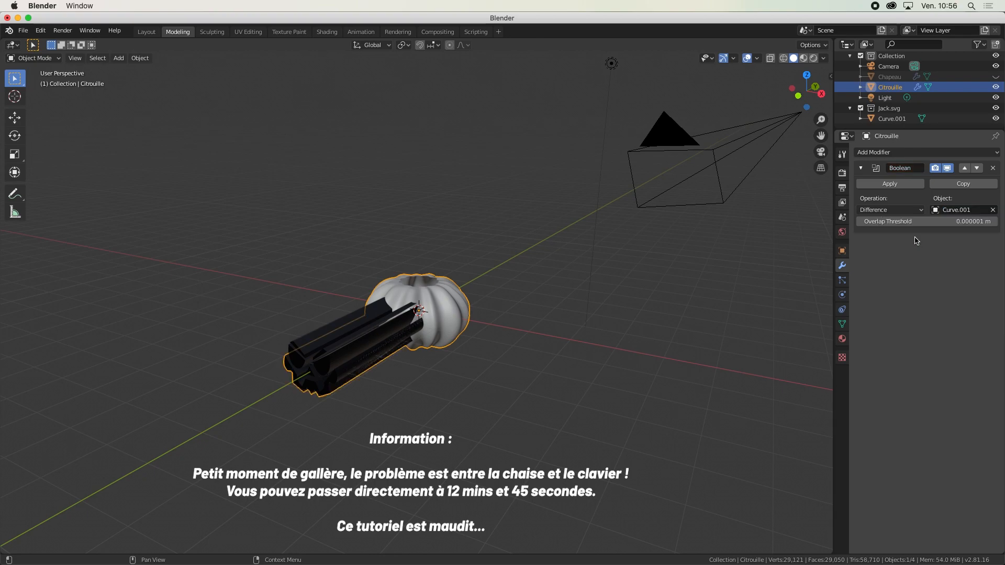
{"action": "left_click", "coordinate": [576, 351]}
{"action": "left_click", "coordinate": [341, 362]}
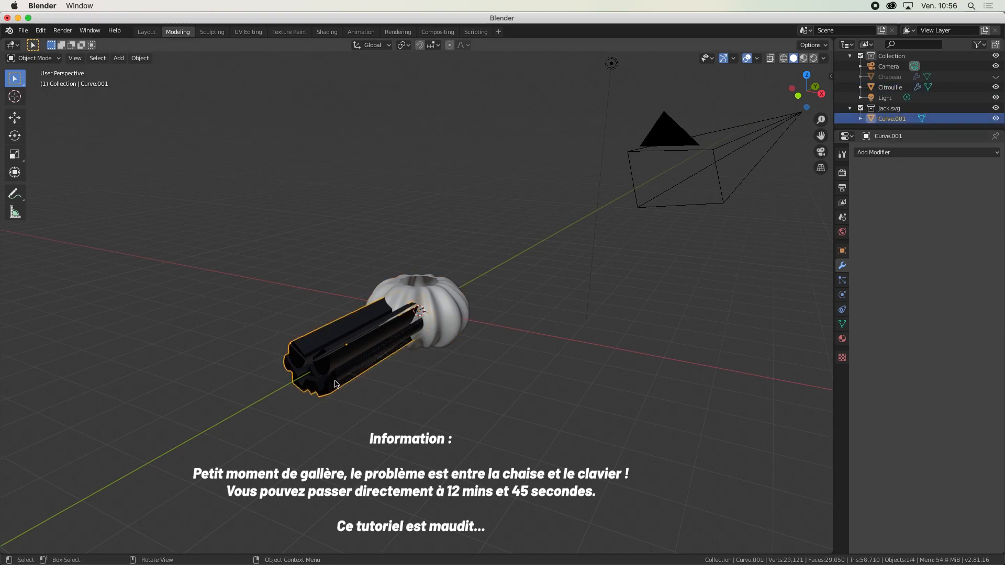
{"action": "left_click", "coordinate": [468, 334]}
{"action": "left_click", "coordinate": [476, 345]}
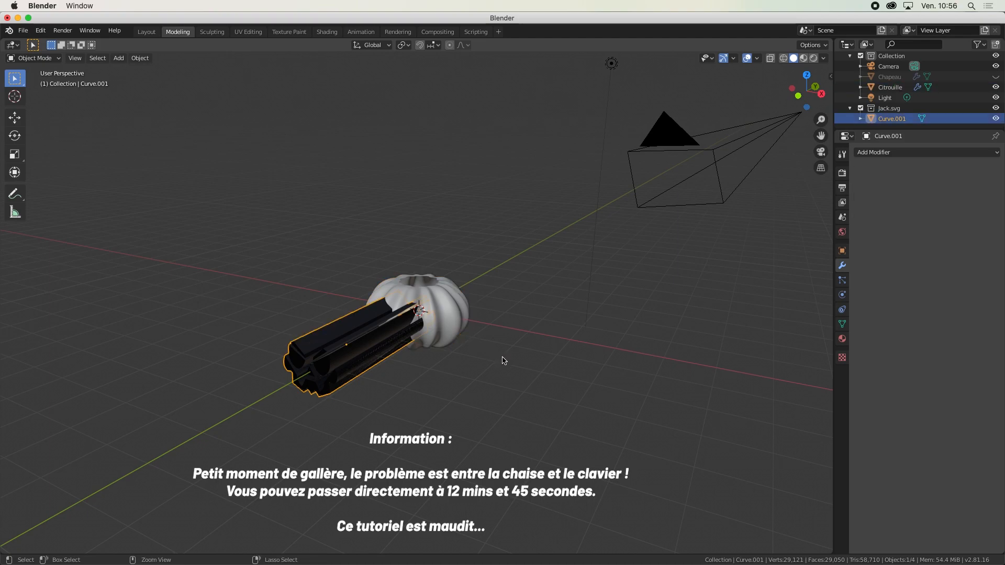
- Select the Citrouille body and hide the Jack.svg collection to inspect the Boolean cut from an angle
{"action": "left_click", "coordinate": [503, 359]}
{"action": "left_click", "coordinate": [453, 315]}
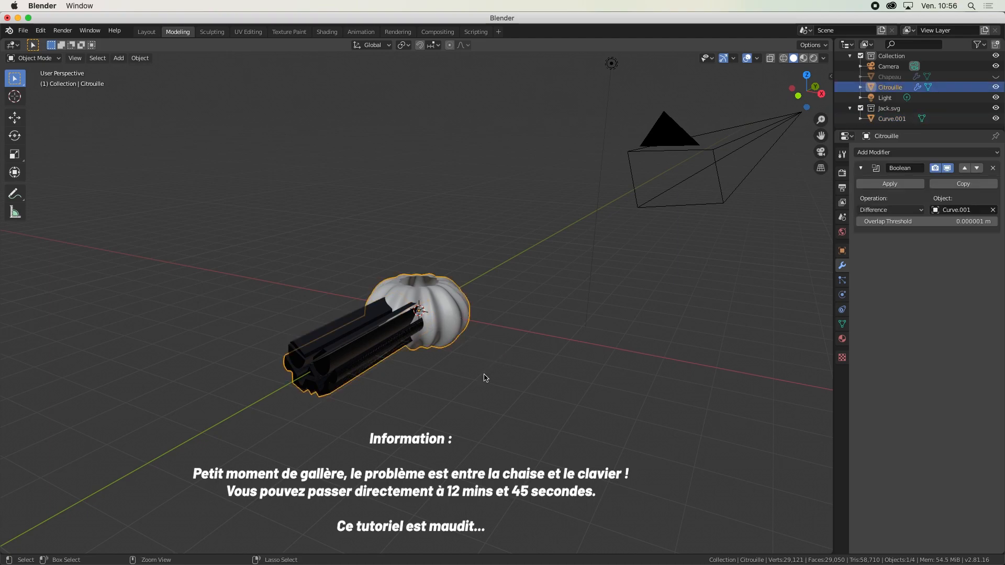
{"action": "key", "text": "ctrl+z"}
{"action": "key", "text": "ctrl+z"}
{"action": "middle_click_drag", "start_coordinate": [385, 383], "coordinate": [393, 388]}
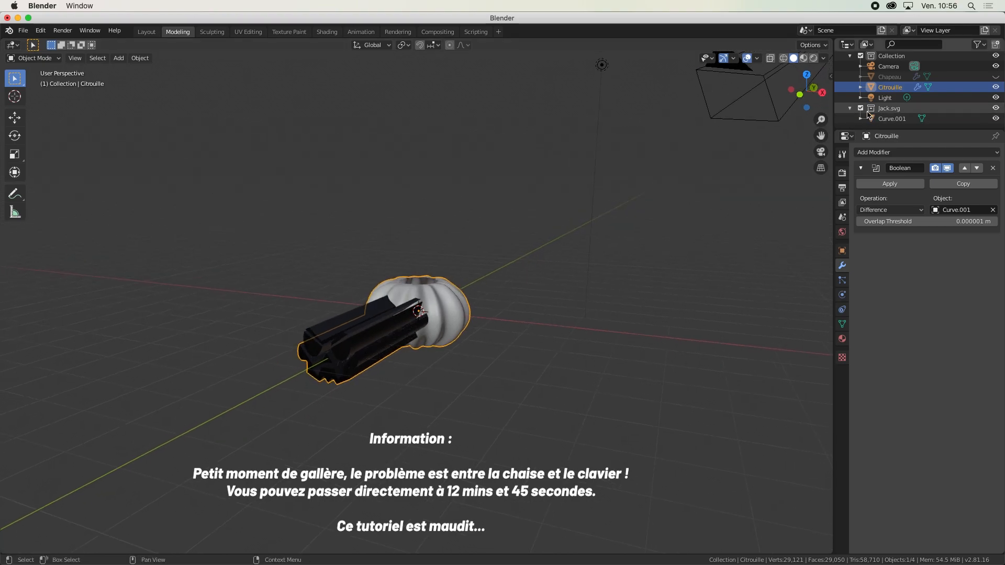
{"action": "left_click", "coordinate": [994, 107]}
{"action": "left_click", "coordinate": [994, 106]}
- Undo the changes back to the shorter Curve.001 extrusion, before the Boolean modifier was added to the Citrouille body
{"action": "key", "text": "ctrl+z"}
{"action": "key", "text": "ctrl+z"}
{"action": "key", "text": "ctrl+z"}
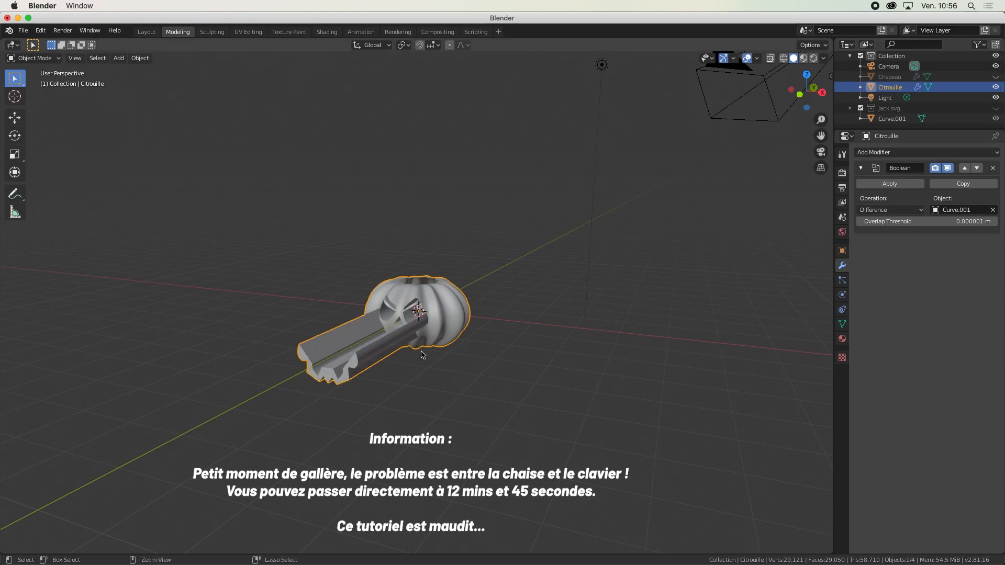
{"action": "key", "text": "ctrl+z"}
{"action": "key", "text": "ctrl+z"}
{"action": "key", "text": "ctrl+z"}
{"action": "key", "text": "ctrl+z"}
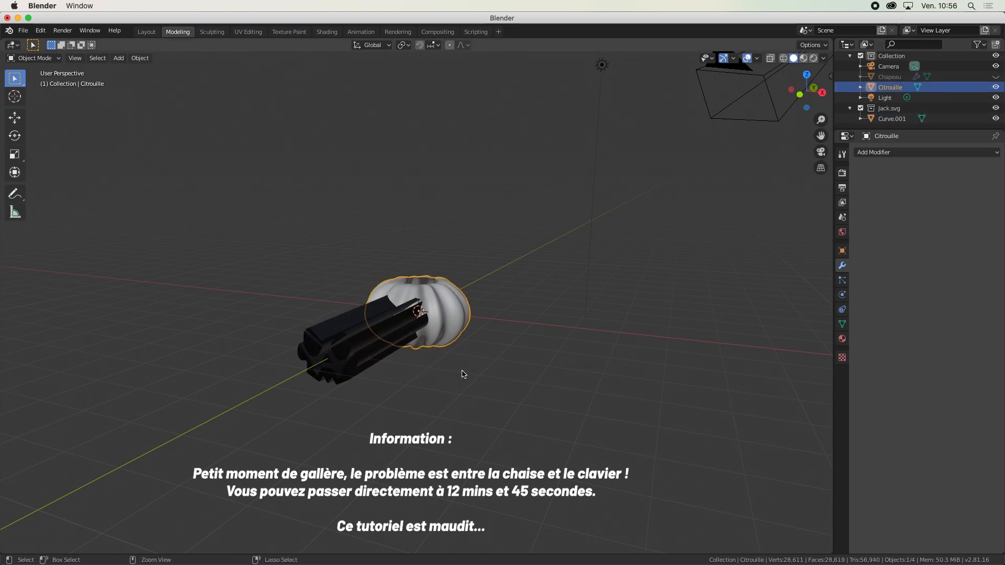
{"action": "key", "text": "ctrl+z"}
{"action": "key", "text": "ctrl+z"}
{"action": "key", "text": "ctrl+shift+z"}
{"action": "key", "text": "ctrl+shift+z"}
{"action": "key", "text": "ctrl+shift+z"}
{"action": "key", "text": "ctrl+shift+z"}
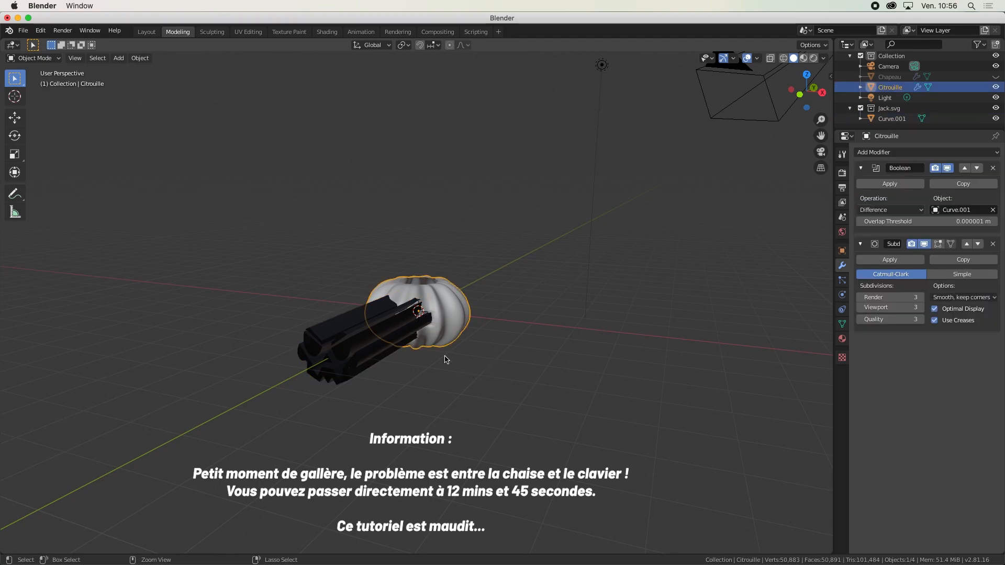
{"action": "key", "text": "ctrl+z"}
{"action": "key", "text": "ctrl+z"}
{"action": "key", "text": "ctrl+z"}
{"action": "key", "text": "ctrl+z"}
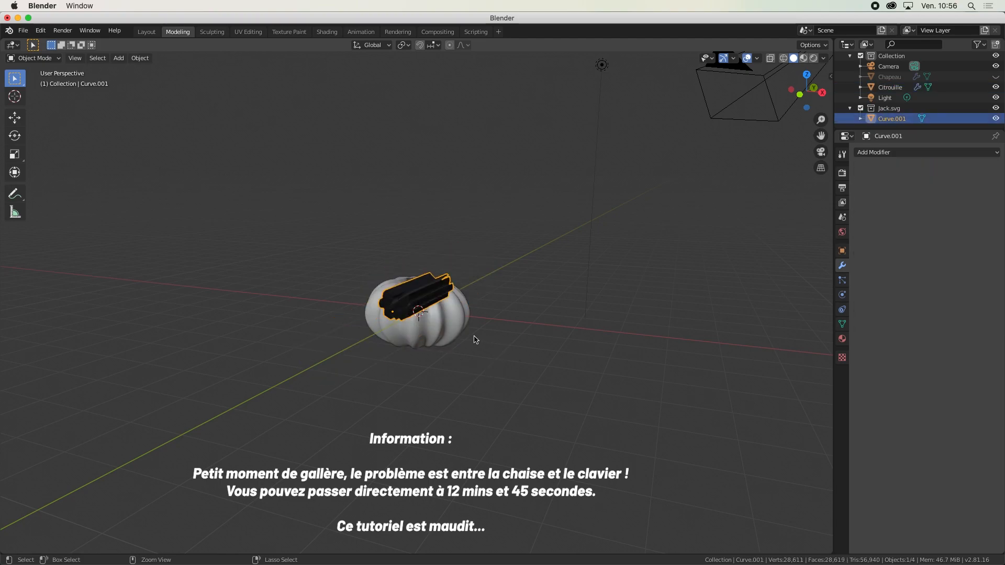
- Move Curve.001 into the main Collection and delete the emptied Jack.svg collection
{"action": "left_click_drag", "start_coordinate": [872, 116], "coordinate": [894, 62]}
{"action": "left_click", "coordinate": [889, 119]}
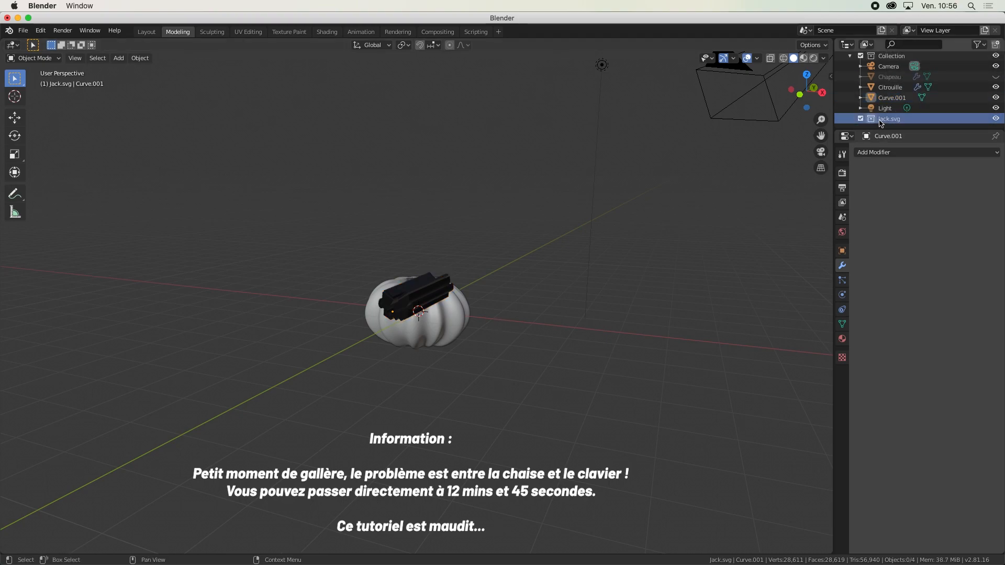
{"action": "right_click", "coordinate": [880, 122]}
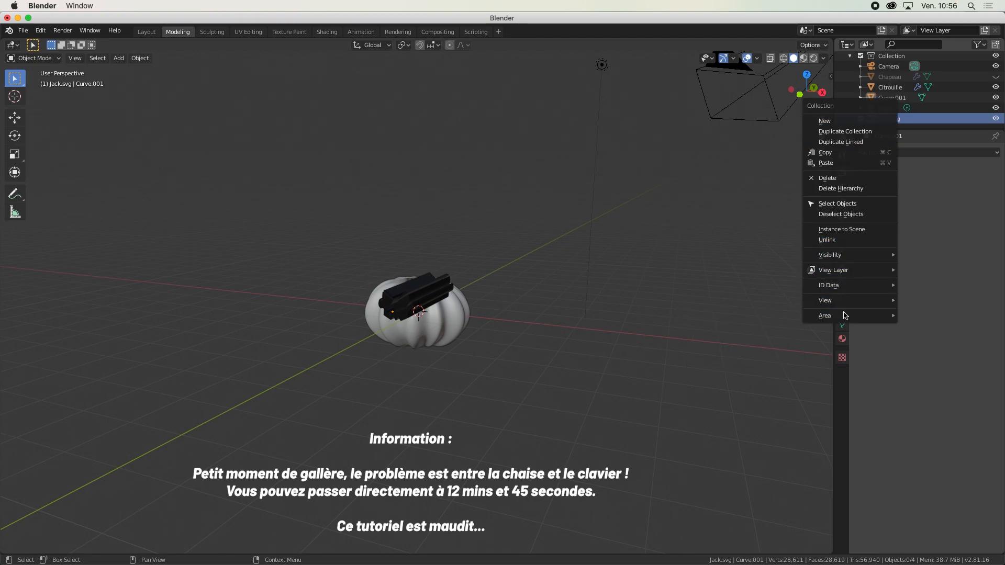
{"action": "left_click", "coordinate": [843, 178]}
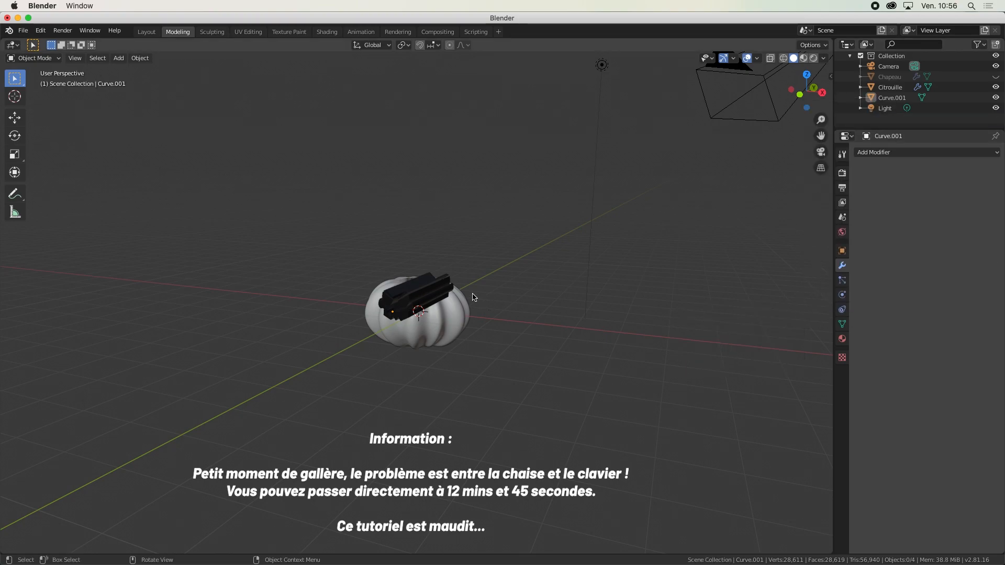
{"action": "left_click", "coordinate": [432, 312]}
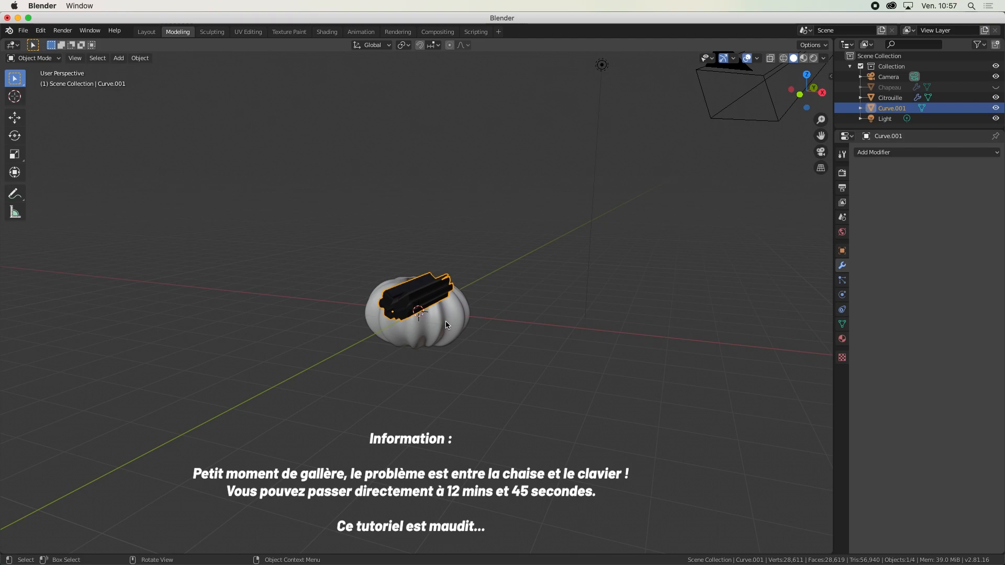
- In the front view, enlarge the Curve.001 face cutter and centre it over the pumpkin's front
{"action": "key", "text": "KP_1"}
{"action": "key", "text": "g"}
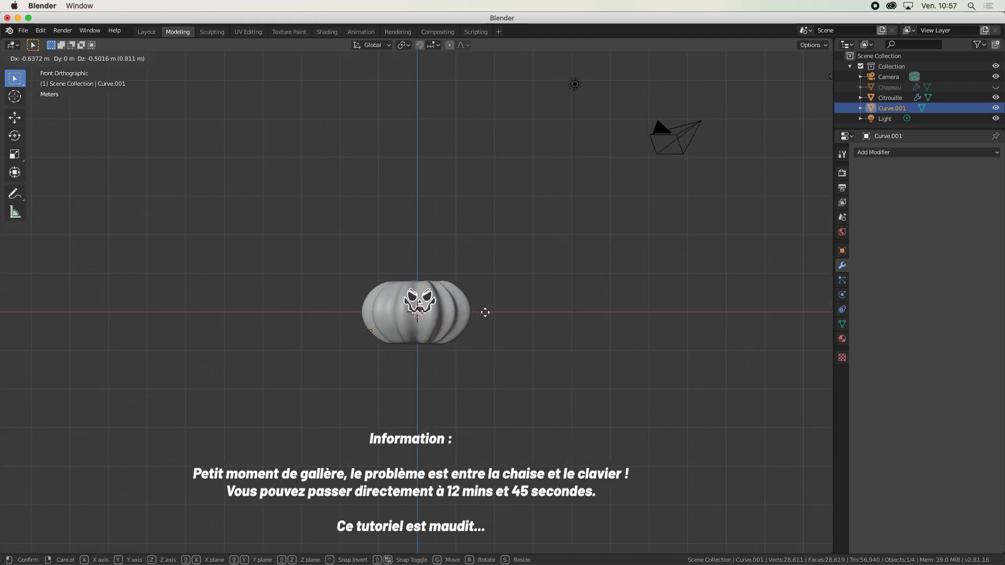
{"action": "left_click", "coordinate": [487, 310]}
{"action": "key", "text": "s"}
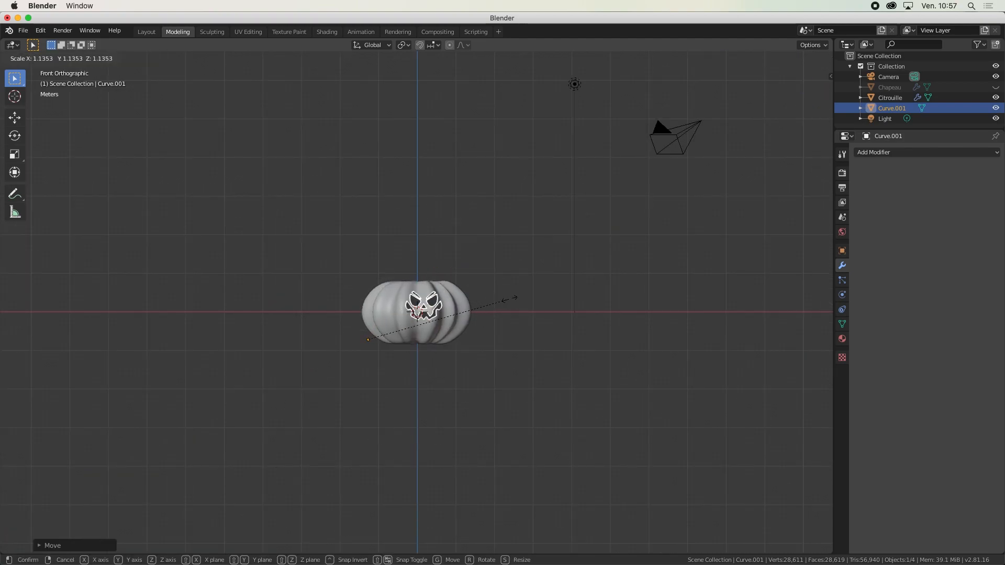
{"action": "left_click", "coordinate": [533, 292]}
{"action": "key", "text": "g"}
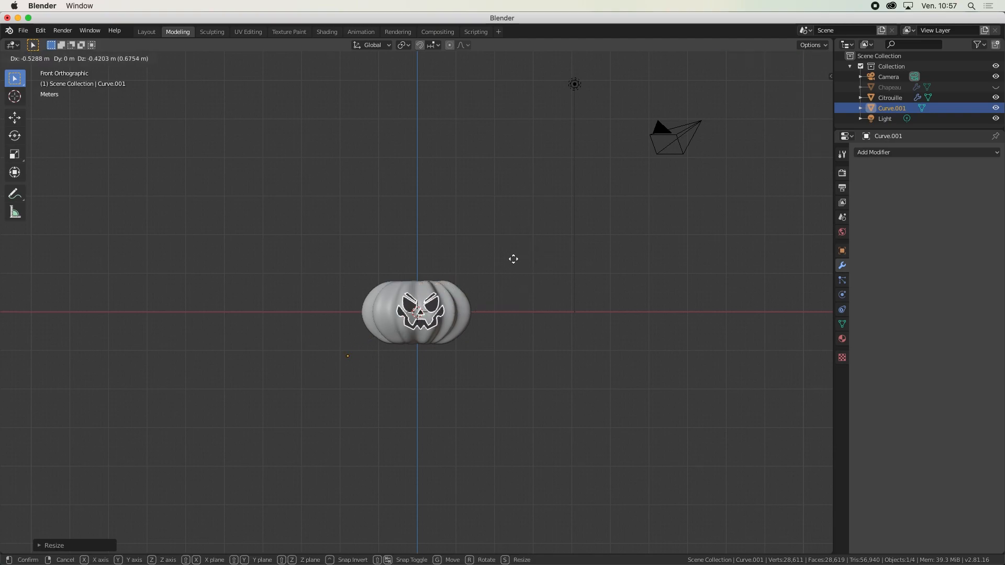
{"action": "left_click", "coordinate": [515, 256]}
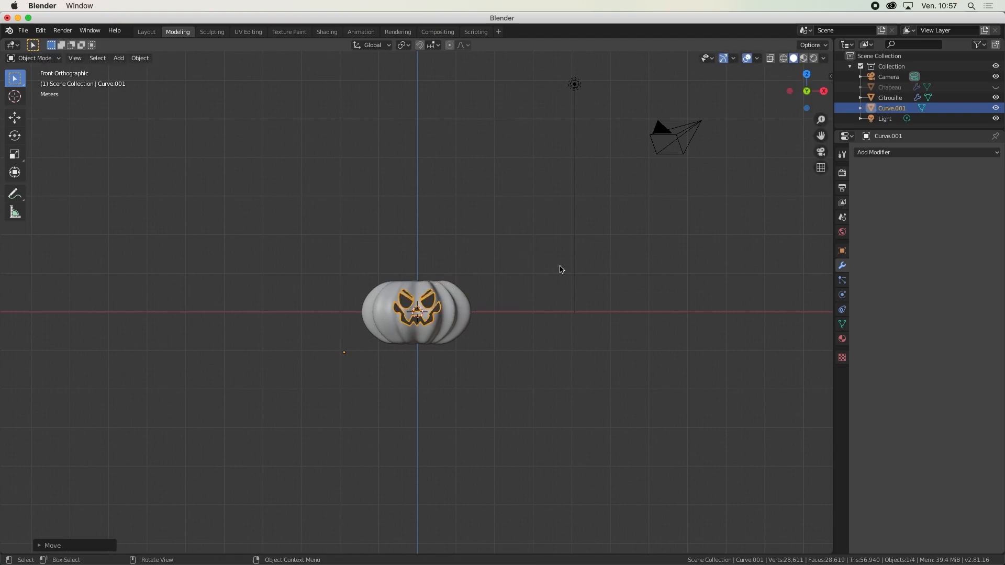
{"action": "key", "text": "s"}
{"action": "left_click", "coordinate": [559, 305]}
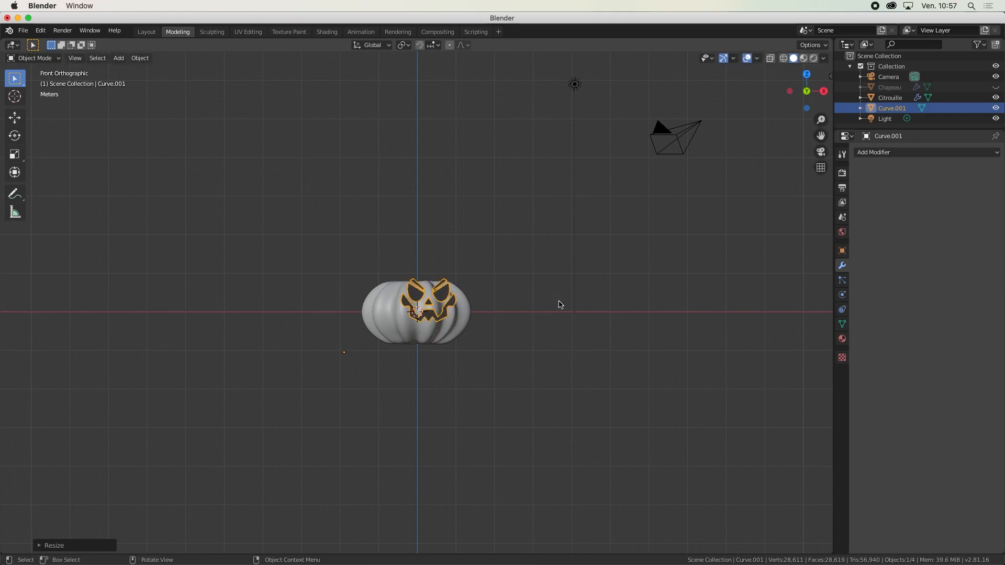
{"action": "key", "text": "g"}
{"action": "left_click", "coordinate": [545, 278]}
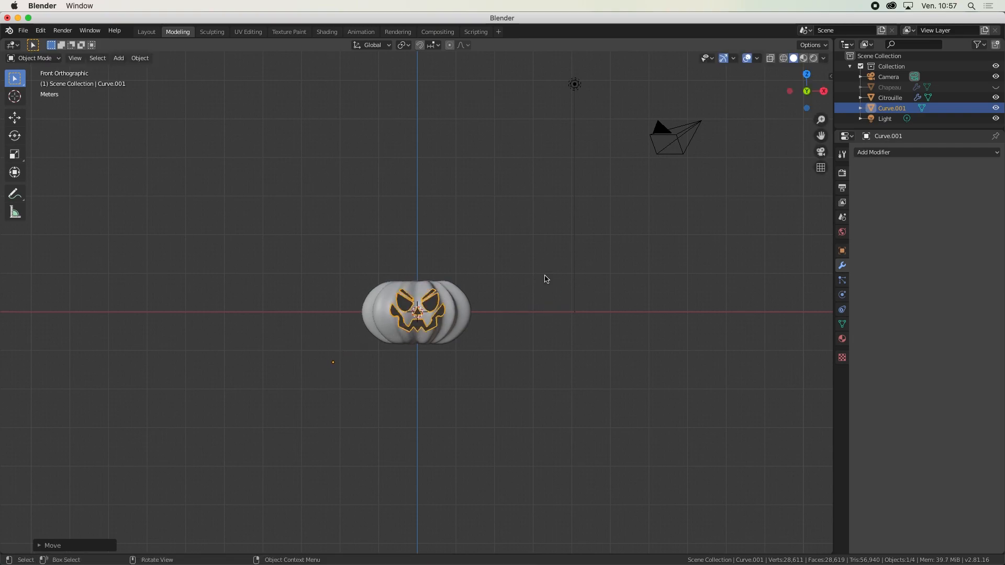
- Apply the Subdivision Surface modifier on the Citrouille object
{"action": "middle_click_drag", "start_coordinate": [545, 278], "coordinate": [586, 310]}
{"action": "left_click", "coordinate": [465, 302]}
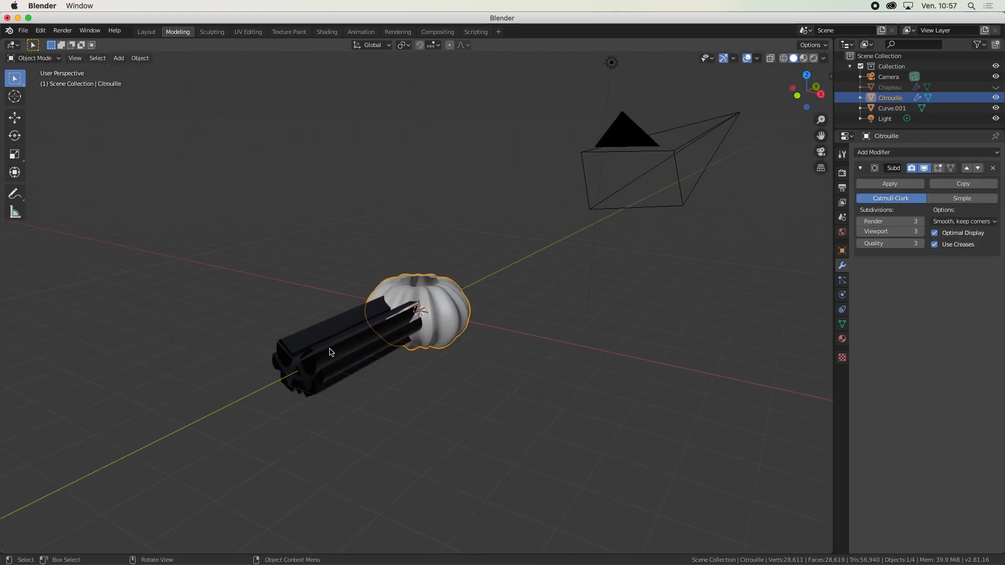
{"action": "left_click", "coordinate": [326, 355]}
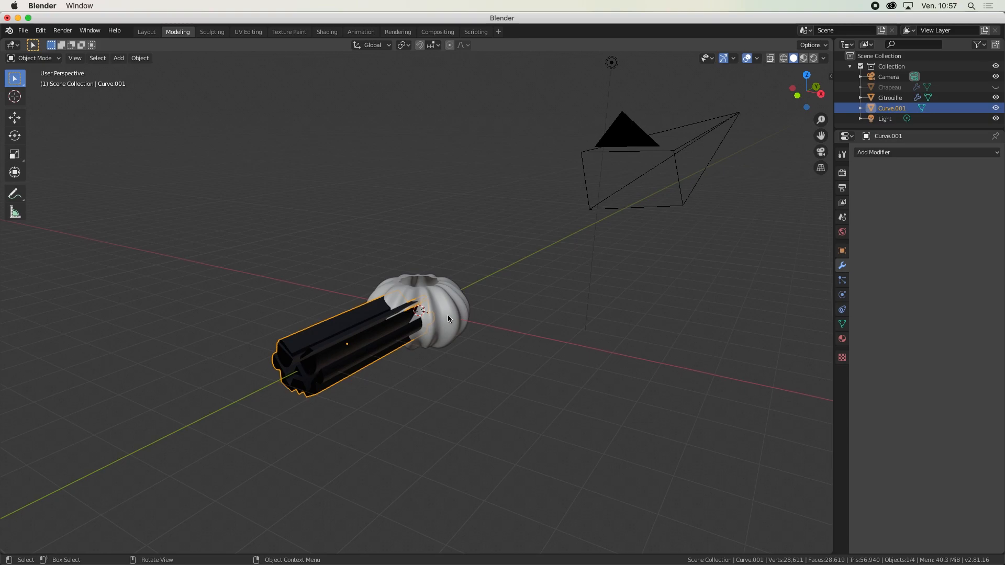
{"action": "left_click", "coordinate": [465, 304]}
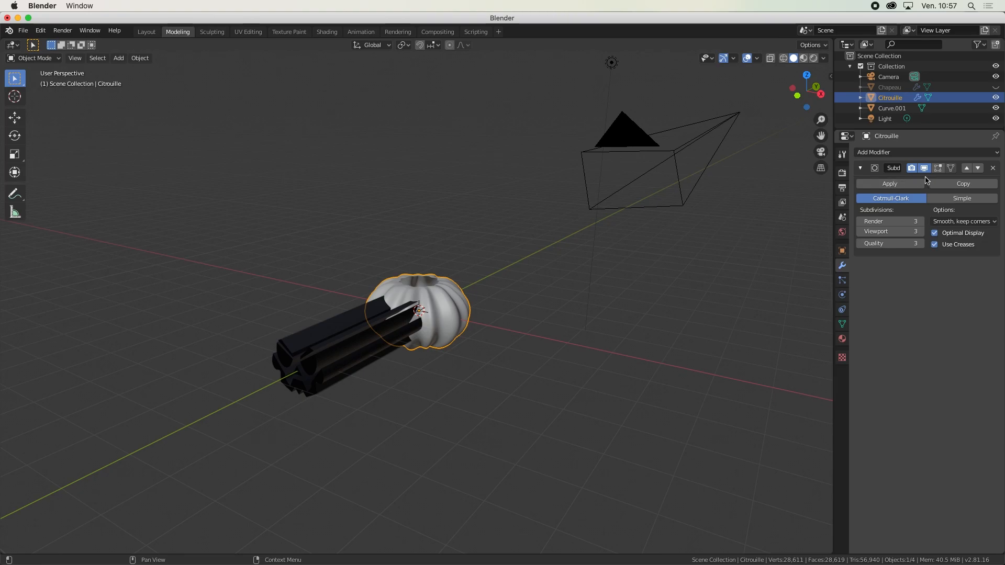
{"action": "left_click", "coordinate": [896, 185]}
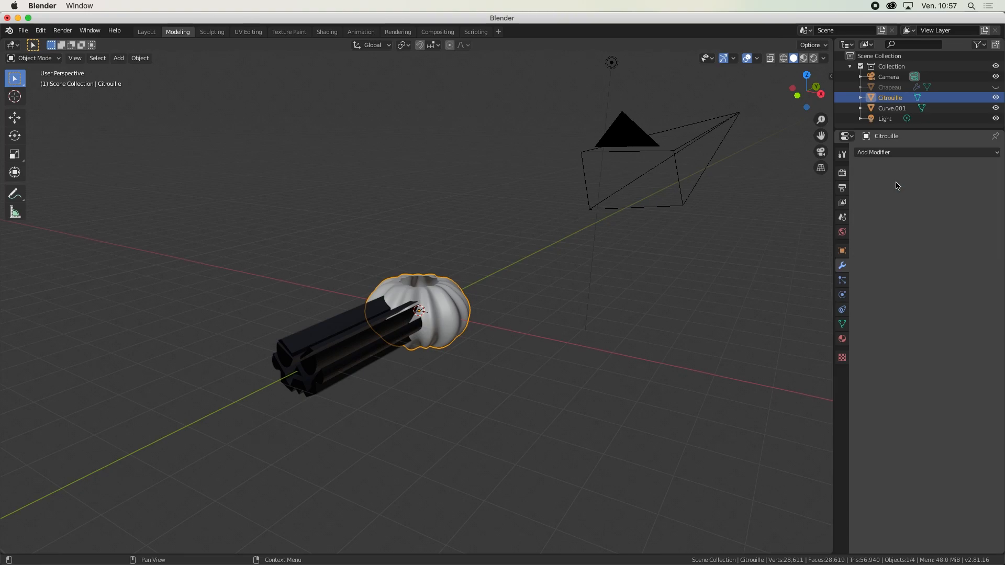
- Add a Boolean modifier to the pumpkin with the Difference operation and Curve.001 as the cutting object
{"action": "left_click", "coordinate": [899, 152]}
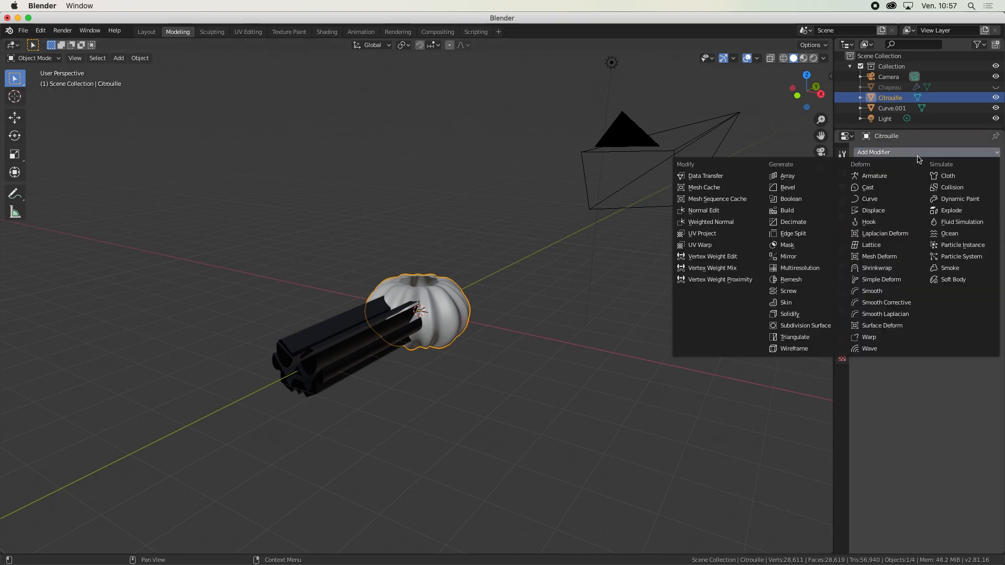
{"action": "left_click", "coordinate": [791, 198]}
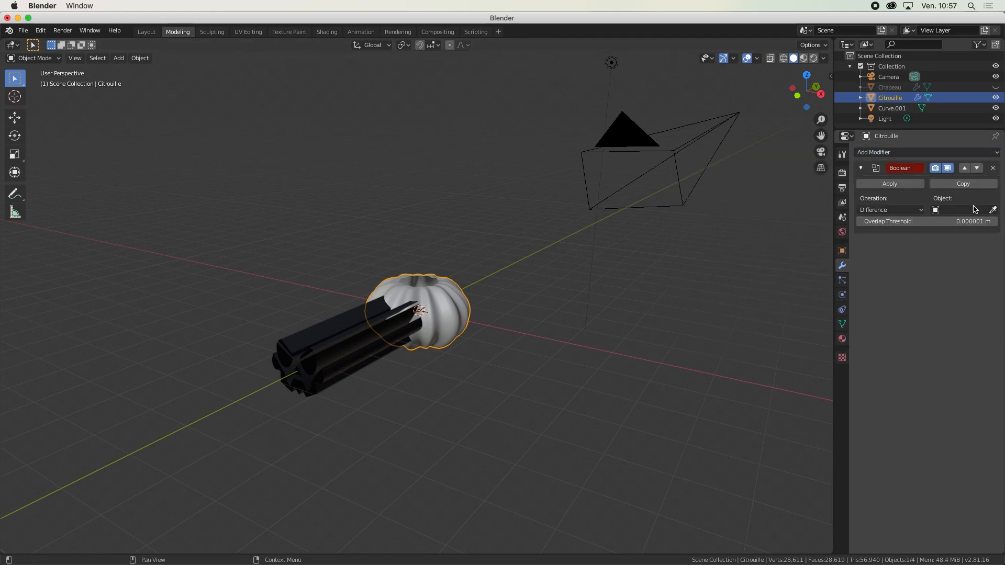
{"action": "left_click", "coordinate": [992, 210]}
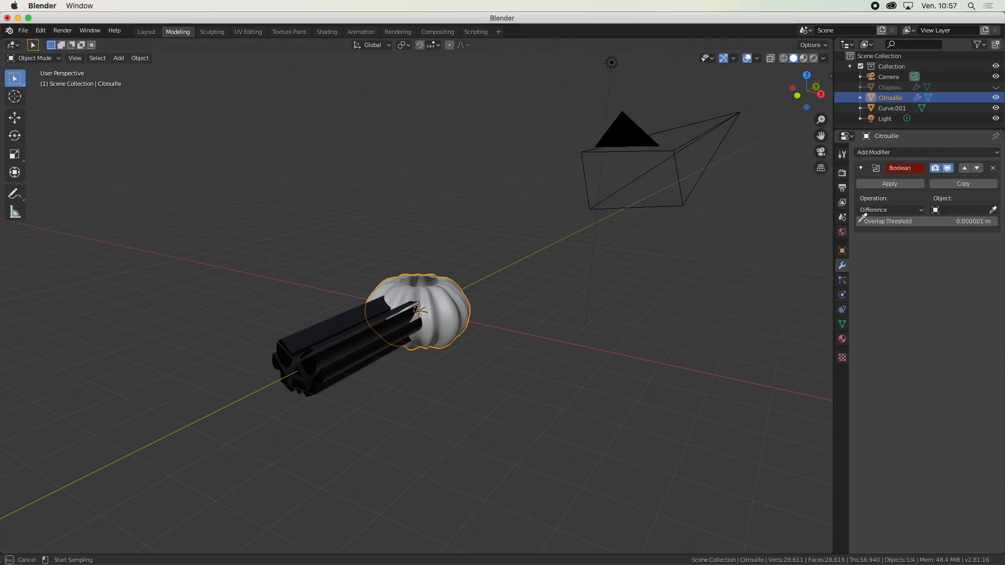
{"action": "left_click", "coordinate": [314, 365]}
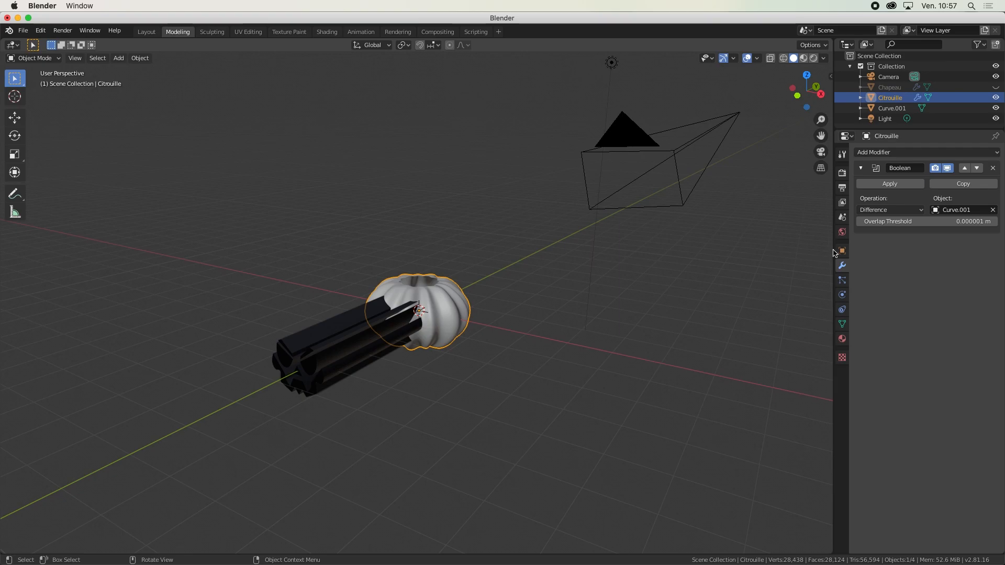
{"action": "left_click", "coordinate": [890, 210]}
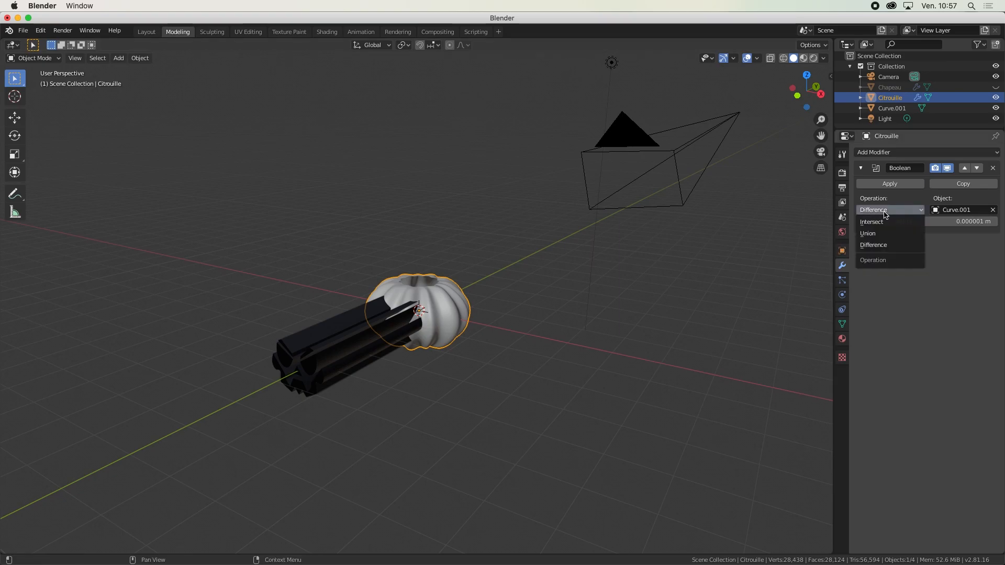
{"action": "left_click", "coordinate": [885, 245]}
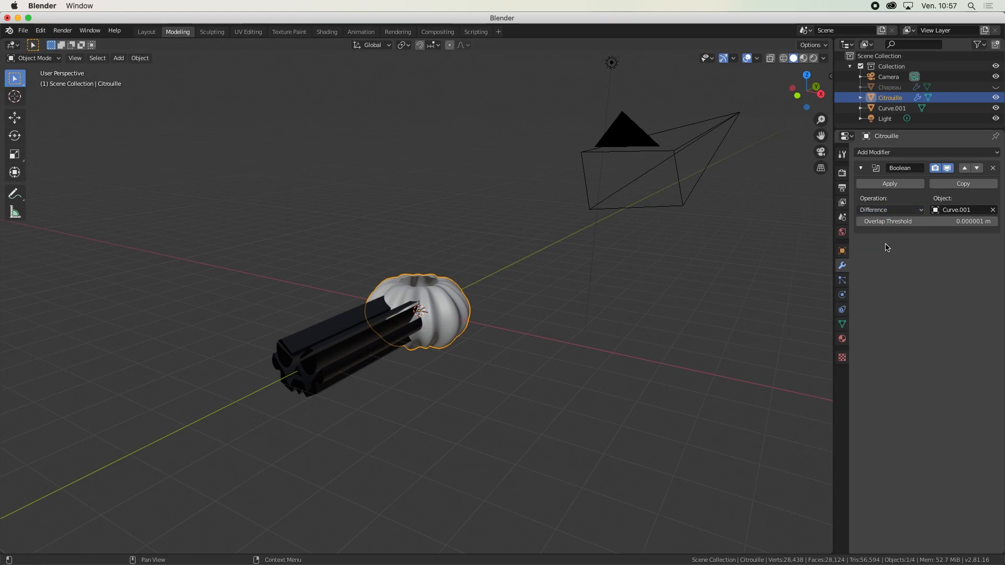
- Hide Curve.001 in the viewport and inspect the face carved into the pumpkin
{"action": "left_click", "coordinate": [996, 108]}
{"action": "middle_click_drag", "start_coordinate": [677, 224], "coordinate": [539, 274]}
{"action": "scroll", "coordinate": [471, 346], "scroll_direction": "up", "scroll_amount": 5}
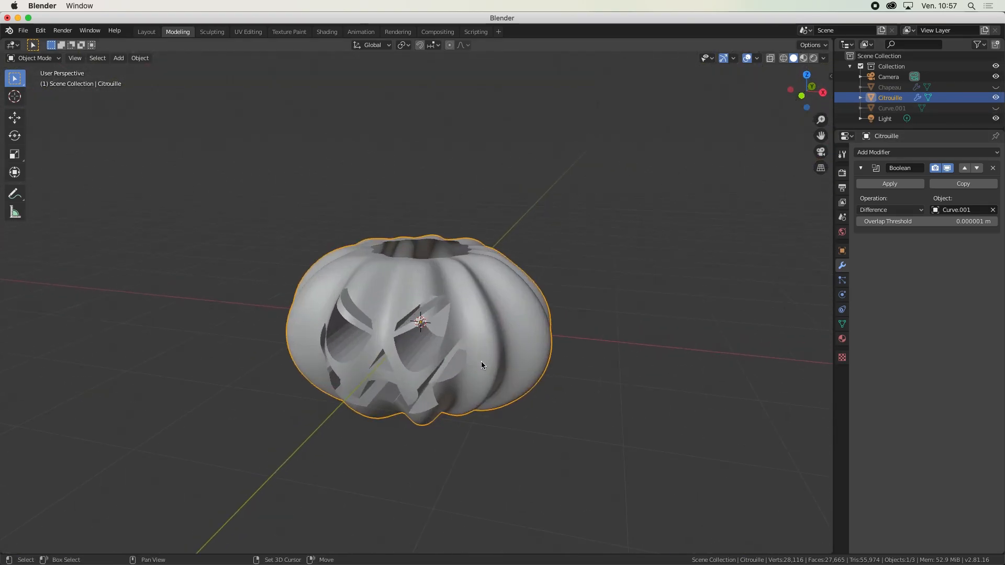
{"action": "middle_click_drag", "start_coordinate": [481, 361], "coordinate": [489, 328], "text": "shift"}
{"action": "middle_click_drag", "start_coordinate": [489, 327], "coordinate": [497, 319]}
{"action": "middle_click_drag", "start_coordinate": [526, 313], "coordinate": [487, 350]}
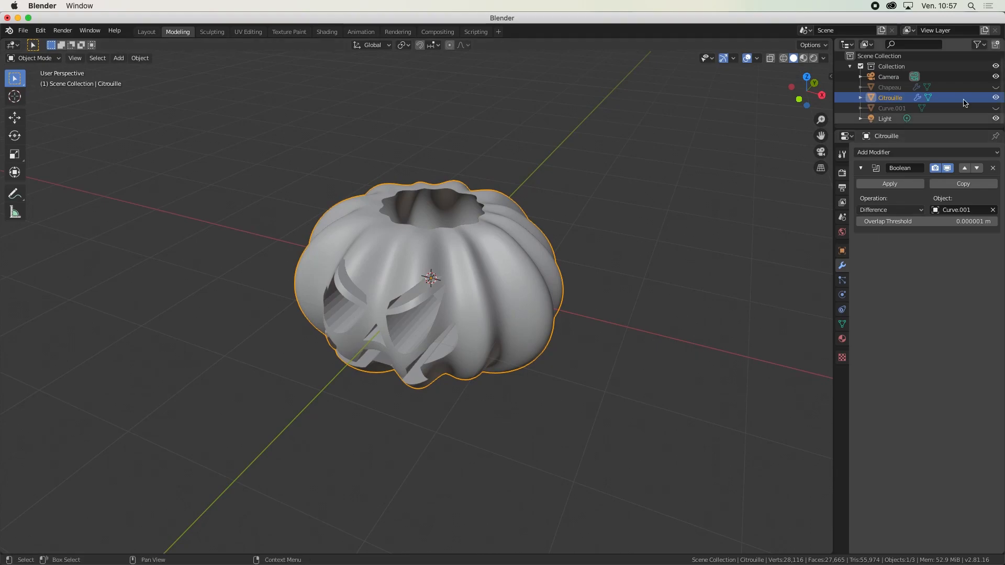
- Try to delete the hidden Curve.001 object, and undo the deletion
{"action": "left_click", "coordinate": [921, 118]}
{"action": "left_click", "coordinate": [936, 108]}
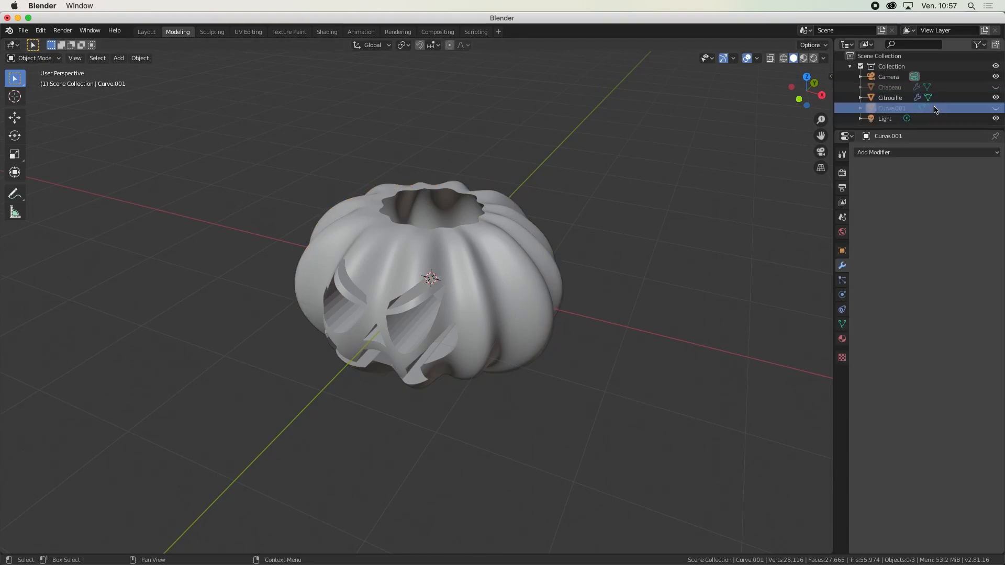
{"action": "right_click", "coordinate": [894, 110]}
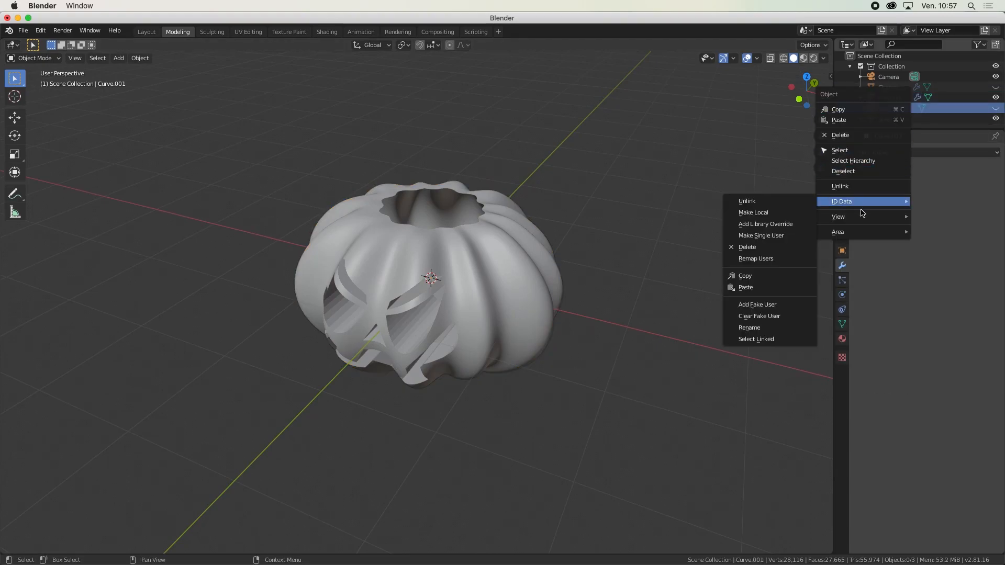
{"action": "left_click", "coordinate": [869, 135]}
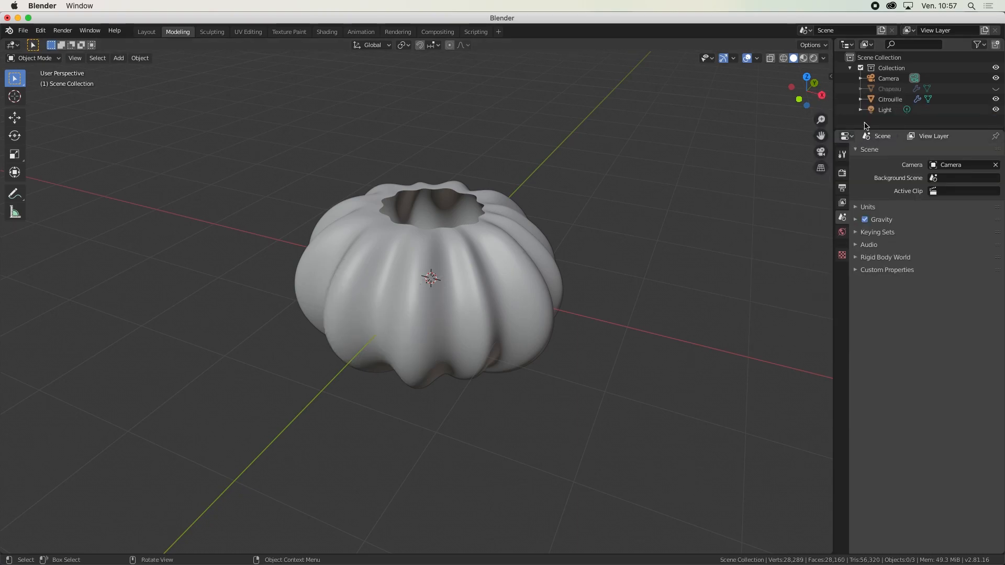
{"action": "key", "text": "ctrl+z"}
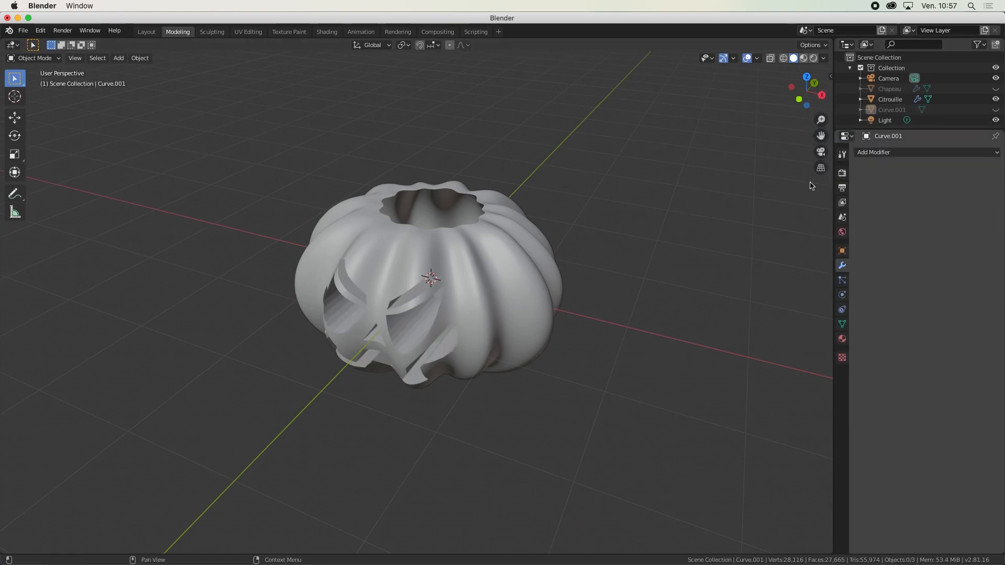
- Apply the pumpkin's Boolean modifier and delete the Curve.001 cutter object
{"action": "left_click", "coordinate": [473, 276]}
{"action": "left_click", "coordinate": [907, 185]}
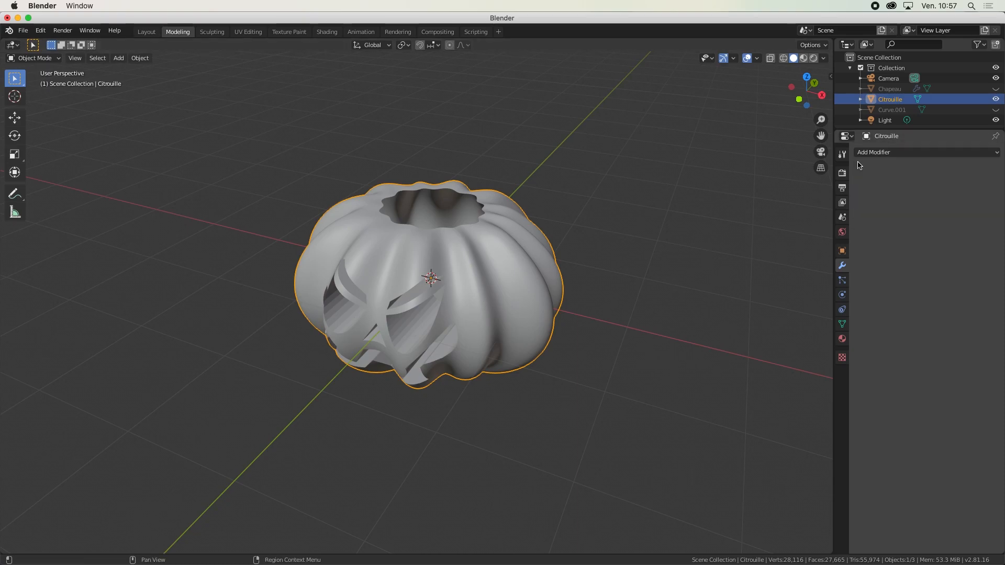
{"action": "left_click", "coordinate": [947, 111]}
{"action": "right_click", "coordinate": [947, 111]}
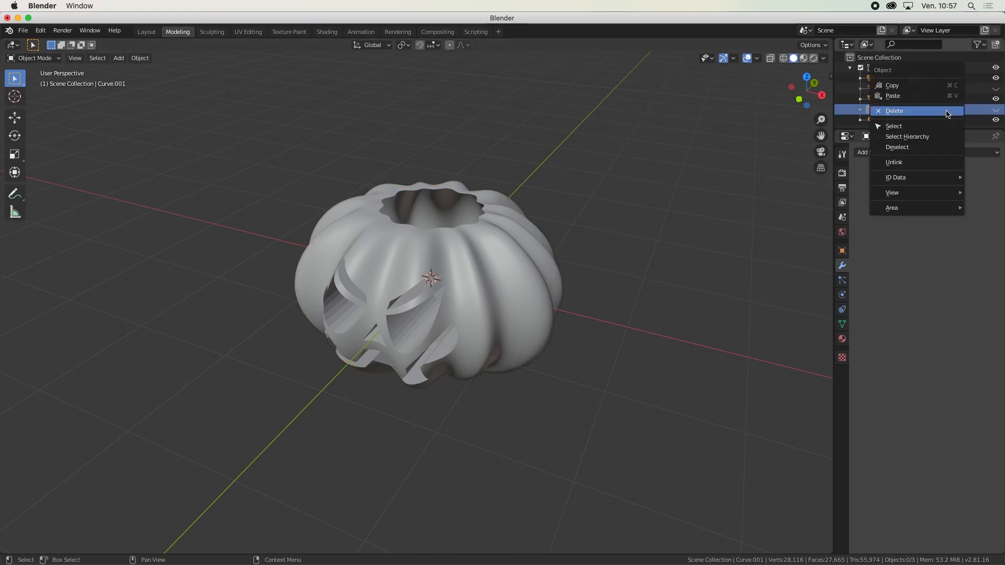
{"action": "left_click", "coordinate": [932, 113]}
- Enter Edit Mode on the pumpkin and circle-select the geometry at the back of the left eye cutout
{"action": "middle_click_drag", "start_coordinate": [628, 222], "coordinate": [427, 342]}
{"action": "middle_click_drag", "start_coordinate": [407, 302], "coordinate": [490, 236]}
{"action": "left_click", "coordinate": [518, 254]}
{"action": "key", "text": "Tab"}
{"action": "scroll", "coordinate": [489, 233], "scroll_direction": "up", "scroll_amount": 7}
{"action": "scroll", "coordinate": [490, 233], "scroll_direction": "down", "scroll_amount": 2}
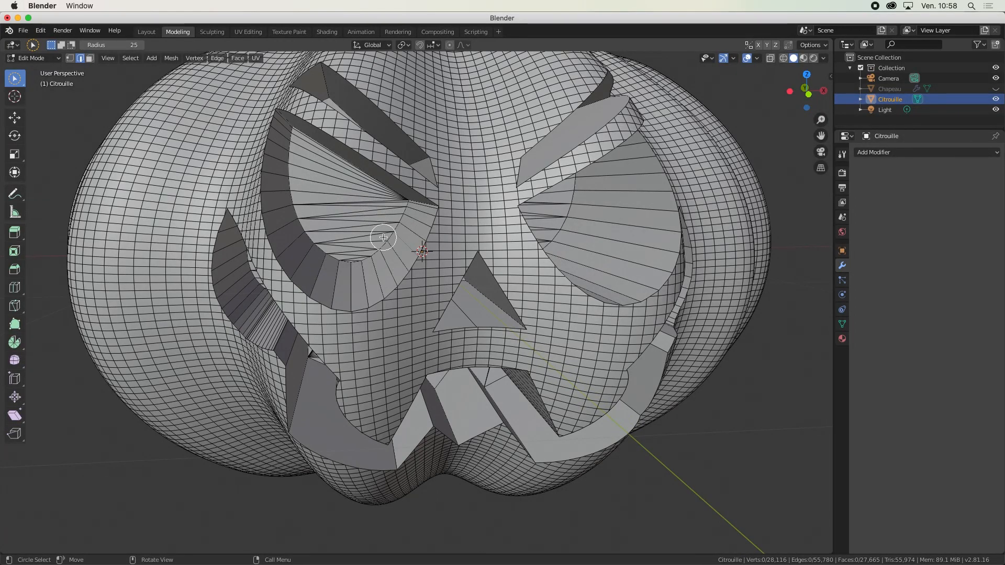
{"action": "mouse_move", "coordinate": [382, 236]}
{"action": "left_mouse_down"}
{"action": "mouse_move", "coordinate": [376, 250]}
{"action": "mouse_move", "coordinate": [286, 187]}
{"action": "left_mouse_up"}
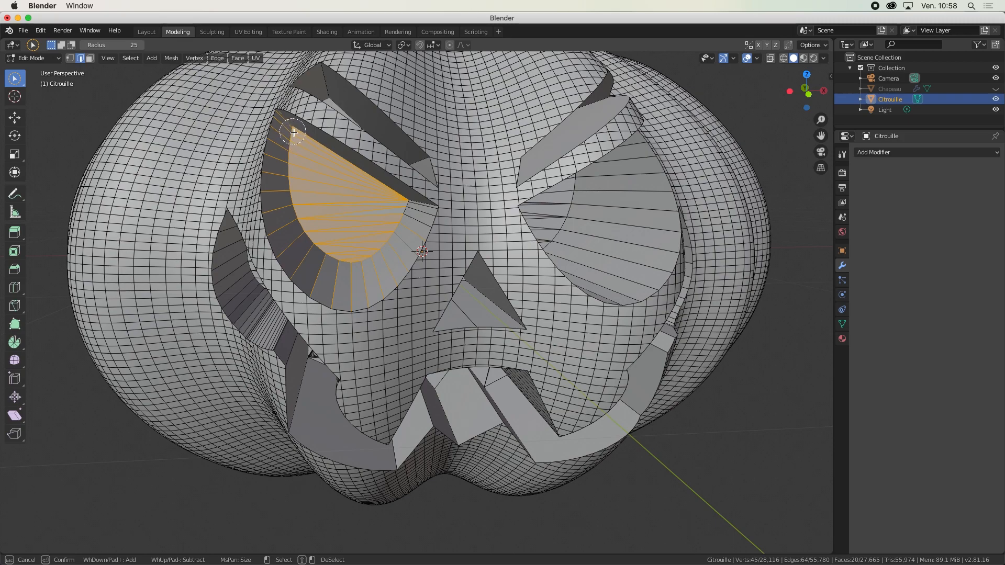
- Circle-select the left eye's back surface again, extending the selection across its whole area and adjoining side edges
{"action": "mouse_move", "coordinate": [360, 229]}
{"action": "middle_mouse_down"}
{"action": "mouse_move", "coordinate": [379, 226]}
{"action": "mouse_move", "coordinate": [373, 234]}
{"action": "middle_mouse_up"}
{"action": "mouse_move", "coordinate": [414, 229]}
{"action": "left_mouse_down"}
{"action": "mouse_move", "coordinate": [413, 249]}
{"action": "mouse_move", "coordinate": [395, 258]}
{"action": "left_mouse_up"}
{"action": "left_click_drag", "start_coordinate": [330, 245], "coordinate": [335, 245]}
{"action": "middle_click_drag", "start_coordinate": [388, 246], "coordinate": [335, 248]}
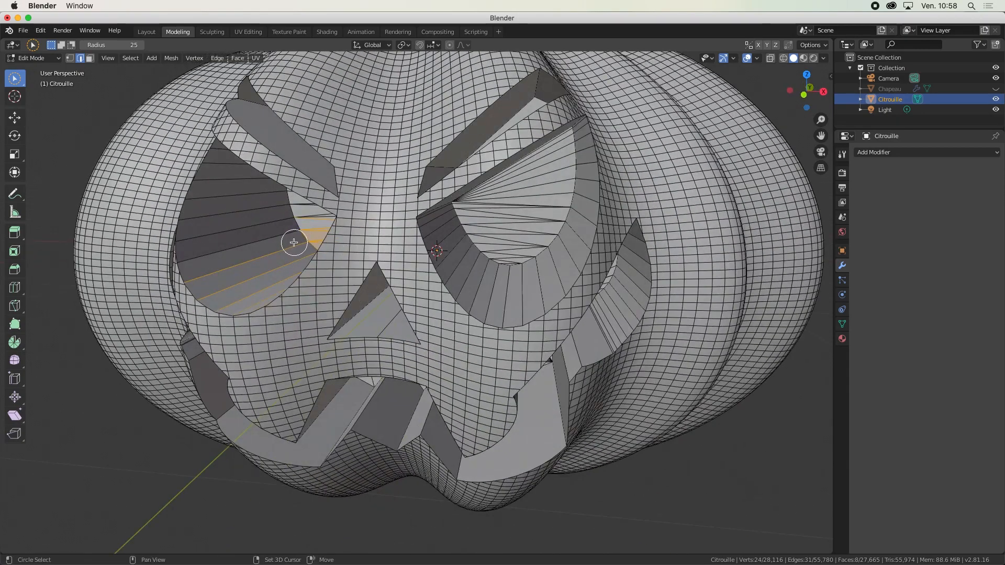
{"action": "mouse_move", "coordinate": [294, 242]}
{"action": "left_mouse_down", "text": "shift"}
{"action": "mouse_move", "coordinate": [256, 213]}
{"action": "mouse_move", "coordinate": [264, 225]}
{"action": "left_mouse_up", "text": "shift"}
{"action": "mouse_move", "coordinate": [274, 236]}
{"action": "middle_mouse_down"}
{"action": "mouse_move", "coordinate": [299, 216]}
{"action": "mouse_move", "coordinate": [292, 231]}
{"action": "middle_mouse_up"}
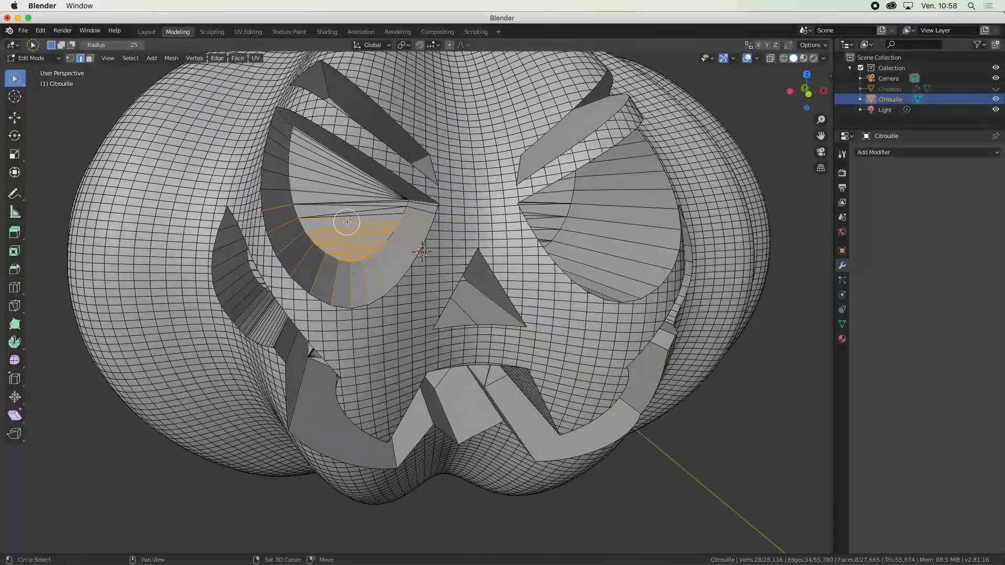
{"action": "left_click_drag", "start_coordinate": [347, 223], "coordinate": [309, 166], "text": "shift"}
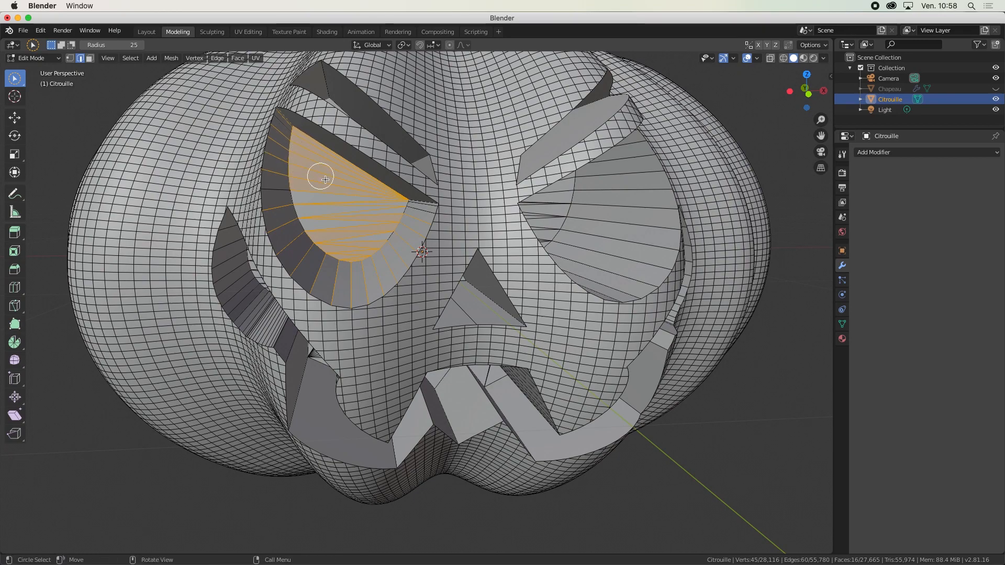
{"action": "middle_click_drag", "start_coordinate": [325, 180], "coordinate": [290, 138]}
{"action": "left_click_drag", "start_coordinate": [278, 129], "coordinate": [274, 200], "text": "shift"}
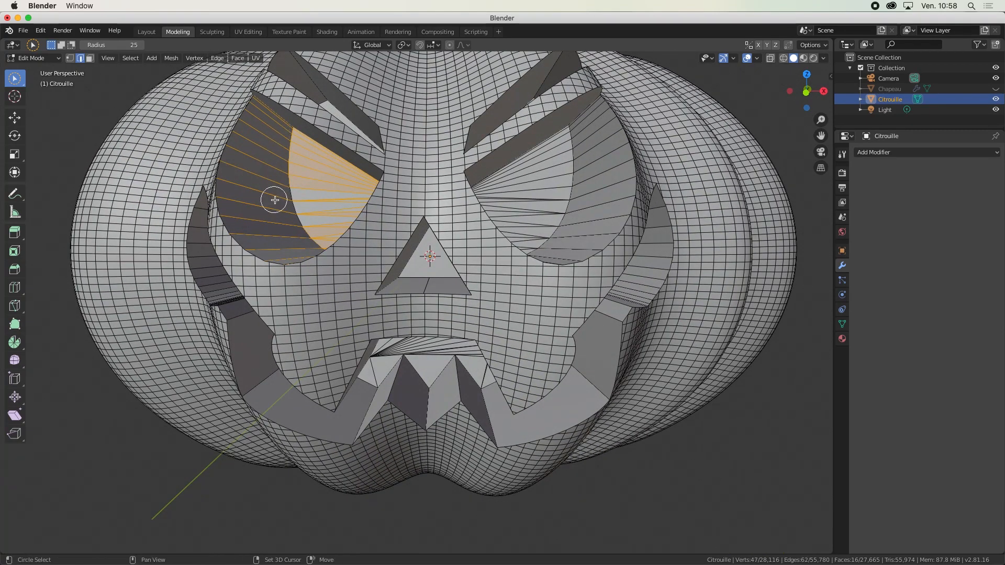
- Add the back surface of the right eye cutout and its adjoining side edges to the selection
{"action": "middle_click_drag", "start_coordinate": [273, 199], "coordinate": [300, 219]}
{"action": "mouse_move", "coordinate": [384, 298]}
{"action": "middle_mouse_down"}
{"action": "mouse_move", "coordinate": [412, 221]}
{"action": "mouse_move", "coordinate": [441, 231]}
{"action": "mouse_move", "coordinate": [411, 246]}
{"action": "mouse_move", "coordinate": [419, 249]}
{"action": "middle_mouse_up"}
{"action": "left_click_drag", "start_coordinate": [524, 230], "coordinate": [539, 229]}
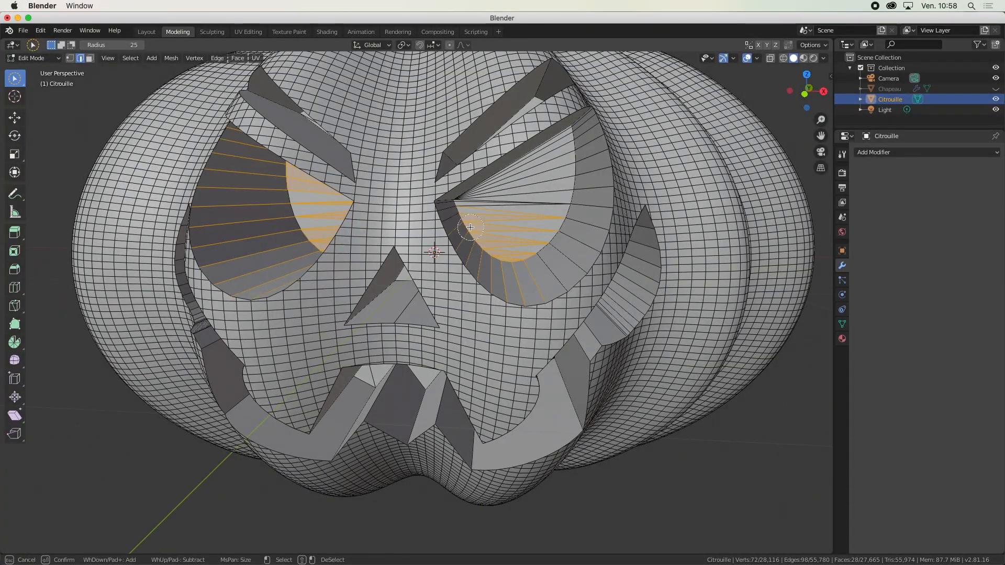
{"action": "left_click_drag", "start_coordinate": [470, 228], "coordinate": [469, 226]}
{"action": "middle_click_drag", "start_coordinate": [532, 238], "coordinate": [512, 235]}
{"action": "mouse_move", "coordinate": [470, 227]}
{"action": "left_mouse_down"}
{"action": "mouse_move", "coordinate": [450, 224]}
{"action": "mouse_move", "coordinate": [475, 187]}
{"action": "left_mouse_up"}
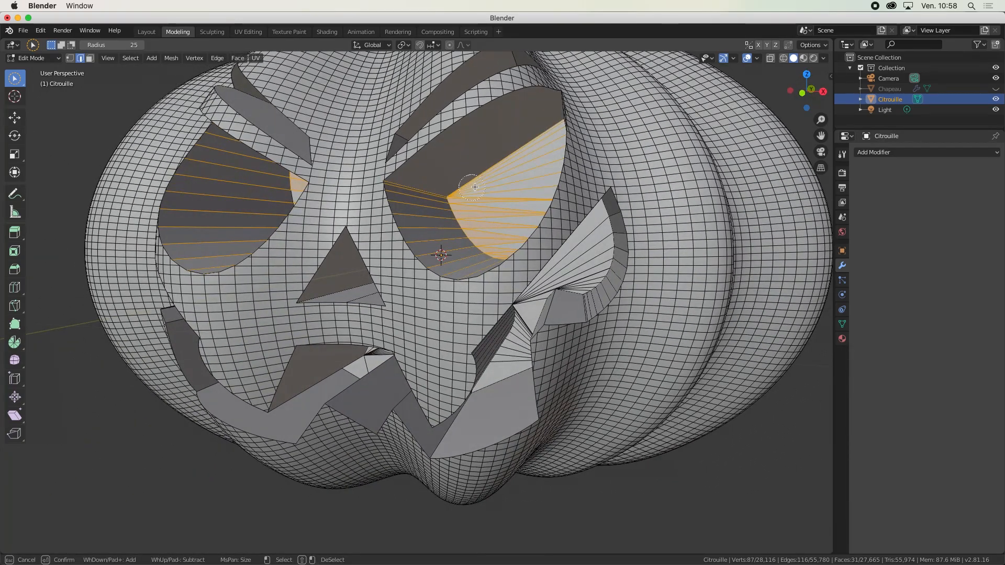
{"action": "mouse_move", "coordinate": [475, 187]}
{"action": "middle_mouse_down"}
{"action": "mouse_move", "coordinate": [482, 209]}
{"action": "mouse_move", "coordinate": [582, 130]}
{"action": "middle_mouse_up"}
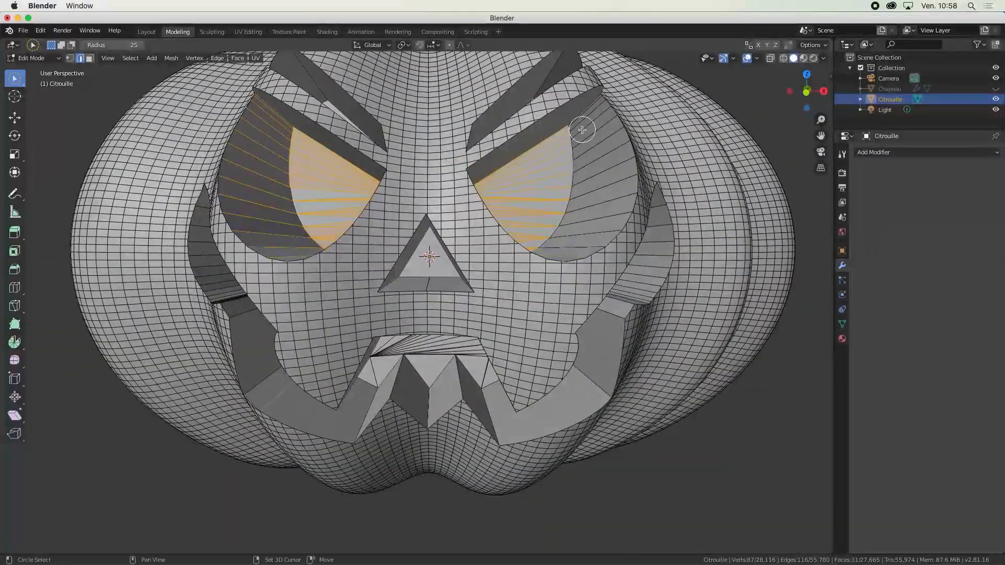
{"action": "left_click_drag", "start_coordinate": [582, 129], "coordinate": [577, 128]}
{"action": "middle_click_drag", "start_coordinate": [565, 214], "coordinate": [575, 212]}
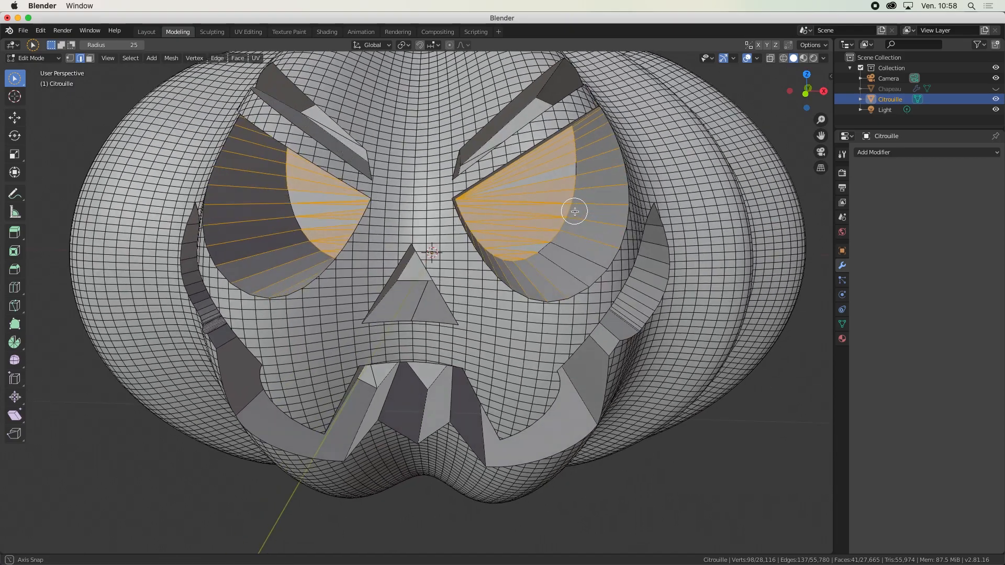
{"action": "left_click_drag", "start_coordinate": [539, 251], "coordinate": [540, 244]}
- Delete the selected geometry behind both eyes to open them into the hollow pumpkin
{"action": "mouse_move", "coordinate": [540, 243]}
{"action": "middle_mouse_down"}
{"action": "mouse_move", "coordinate": [543, 227]}
{"action": "mouse_move", "coordinate": [525, 231]}
{"action": "mouse_move", "coordinate": [539, 224]}
{"action": "mouse_move", "coordinate": [549, 232]}
{"action": "mouse_move", "coordinate": [416, 255]}
{"action": "mouse_move", "coordinate": [341, 250]}
{"action": "mouse_move", "coordinate": [366, 253]}
{"action": "middle_mouse_up"}
{"action": "key", "text": "x"}
{"action": "left_click", "coordinate": [545, 238]}
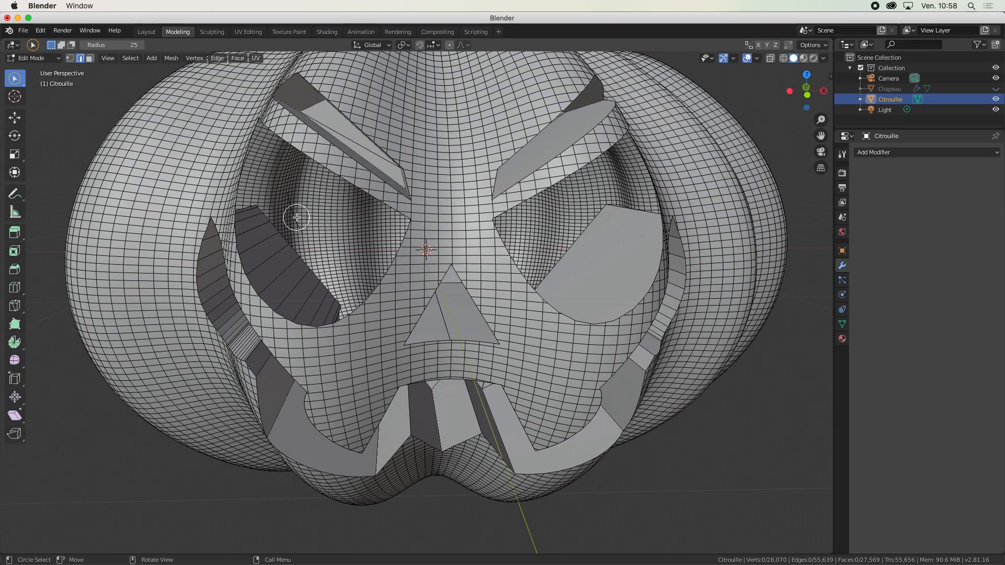
- Select the stray edges left hanging behind the left eye cutout and delete them as edges
{"action": "scroll", "coordinate": [300, 226], "scroll_direction": "up", "scroll_amount": 6}
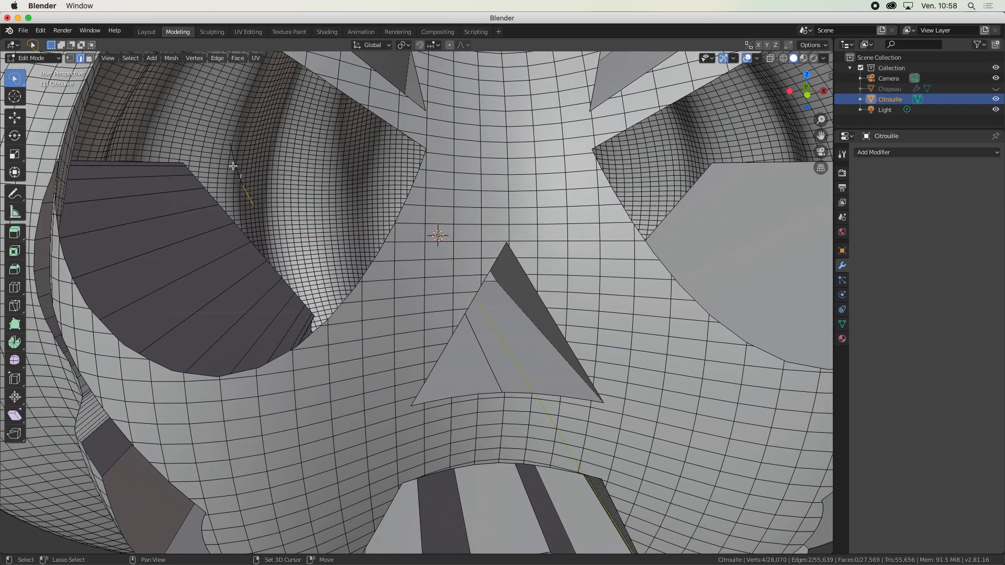
{"action": "scroll", "coordinate": [184, 180], "scroll_direction": "up", "scroll_amount": 2}
{"action": "middle_click_drag", "start_coordinate": [183, 179], "coordinate": [190, 182]}
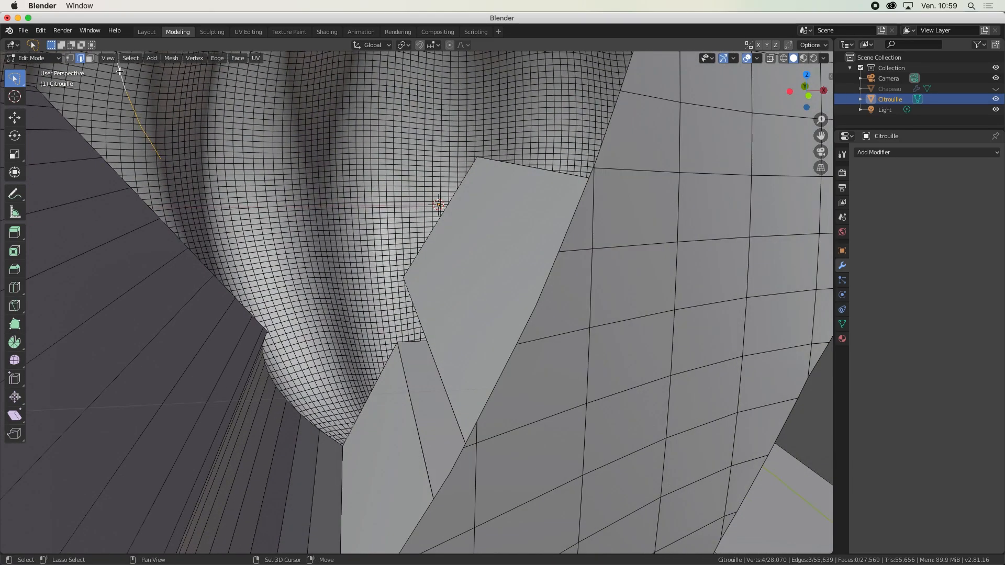
{"action": "scroll", "coordinate": [173, 131], "scroll_direction": "down", "scroll_amount": 2}
{"action": "key", "text": "x"}
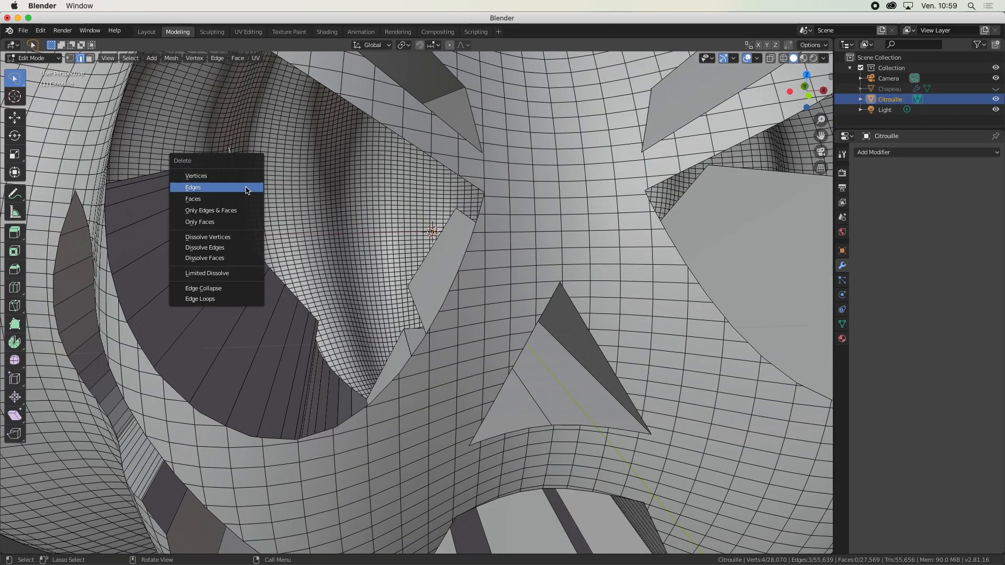
{"action": "left_click", "coordinate": [246, 187]}
{"action": "scroll", "coordinate": [314, 241], "scroll_direction": "down", "scroll_amount": 6}
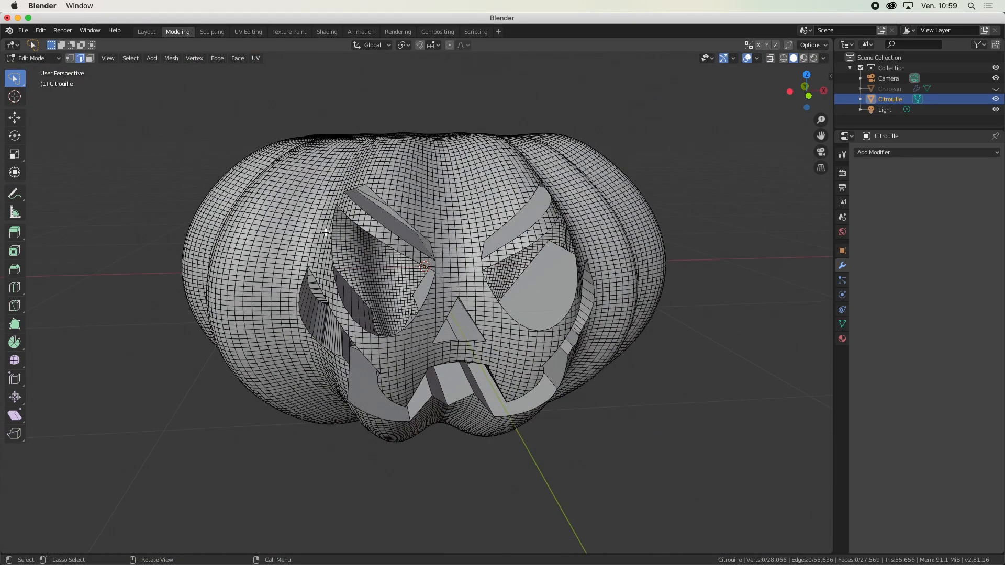
- Circle-select the back surface of the mouth cutout across its centre and right side up to the right corner
{"action": "mouse_move", "coordinate": [316, 242]}
{"action": "middle_mouse_down"}
{"action": "mouse_move", "coordinate": [422, 263]}
{"action": "mouse_move", "coordinate": [433, 231]}
{"action": "middle_mouse_up"}
{"action": "scroll", "coordinate": [376, 250], "scroll_direction": "up", "scroll_amount": 4}
{"action": "key", "text": "w"}
{"action": "left_click_drag", "start_coordinate": [434, 314], "coordinate": [503, 251]}
{"action": "mouse_move", "coordinate": [502, 252]}
{"action": "middle_mouse_down"}
{"action": "mouse_move", "coordinate": [473, 247]}
{"action": "mouse_move", "coordinate": [510, 235]}
{"action": "middle_mouse_up"}
{"action": "left_click_drag", "start_coordinate": [581, 236], "coordinate": [622, 196]}
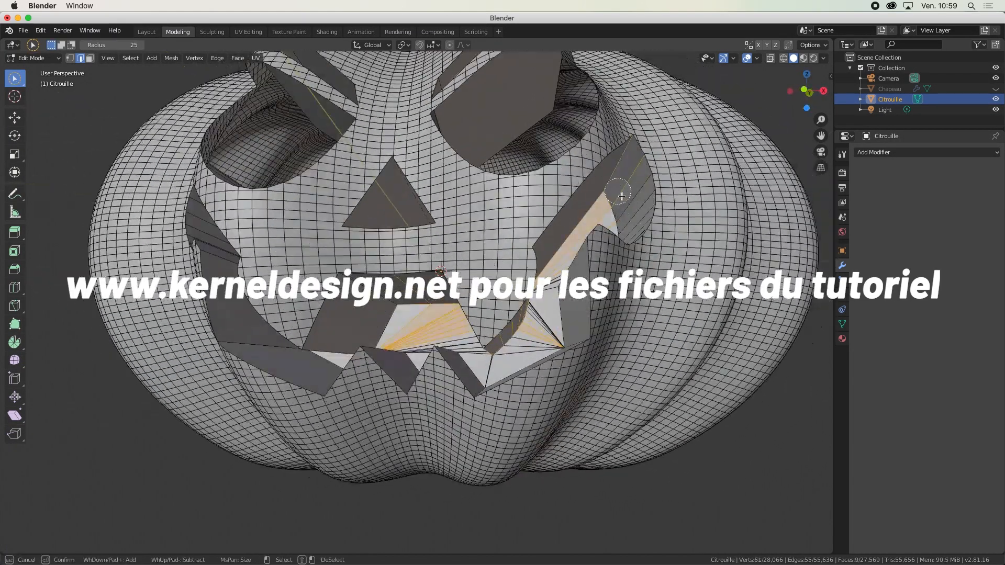
{"action": "middle_click_drag", "start_coordinate": [622, 196], "coordinate": [602, 246]}
{"action": "left_click_drag", "start_coordinate": [602, 246], "coordinate": [614, 225]}
{"action": "middle_click_drag", "start_coordinate": [615, 224], "coordinate": [495, 270]}
{"action": "left_click_drag", "start_coordinate": [495, 269], "coordinate": [445, 366]}
{"action": "middle_click_drag", "start_coordinate": [445, 367], "coordinate": [440, 359]}
{"action": "scroll", "coordinate": [439, 359], "scroll_direction": "up", "scroll_amount": 6}
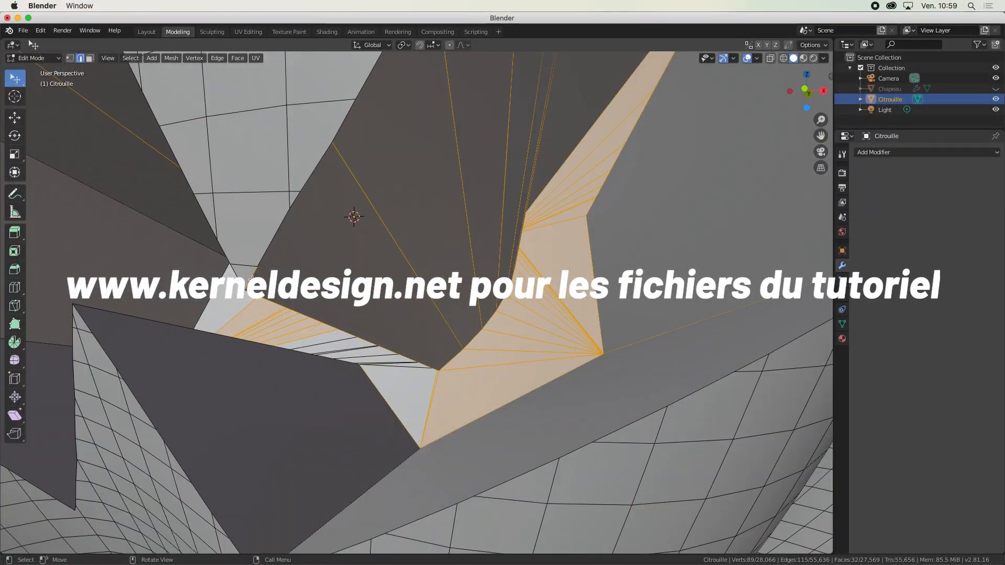
- Extend the circle selection over the rest of the mouth's back surface, from the centre to the left corner
{"action": "key", "text": "w"}
{"action": "middle_click_drag", "start_coordinate": [333, 357], "coordinate": [348, 375]}
{"action": "left_click_drag", "start_coordinate": [347, 375], "coordinate": [309, 325]}
{"action": "mouse_move", "coordinate": [308, 325]}
{"action": "middle_mouse_down"}
{"action": "mouse_move", "coordinate": [290, 298]}
{"action": "mouse_move", "coordinate": [451, 340]}
{"action": "mouse_move", "coordinate": [205, 444]}
{"action": "mouse_move", "coordinate": [173, 377]}
{"action": "middle_mouse_up"}
{"action": "left_click_drag", "start_coordinate": [173, 377], "coordinate": [157, 341]}
{"action": "scroll", "coordinate": [354, 258], "scroll_direction": "down", "scroll_amount": 6}
{"action": "middle_click_drag", "start_coordinate": [355, 258], "coordinate": [245, 321]}
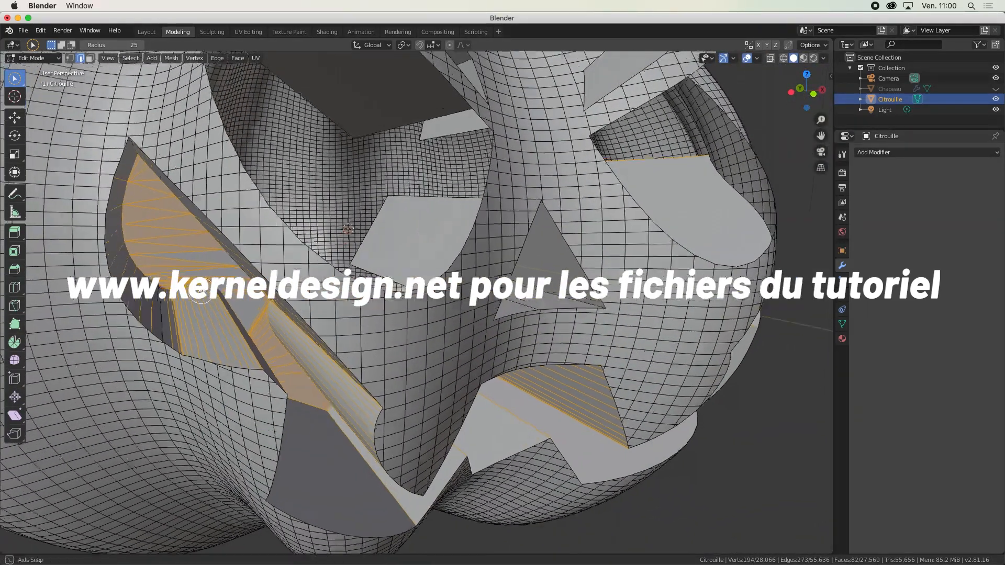
- Add the missed faces and edges at the left end of the mouth cutout to the selection
{"action": "scroll", "coordinate": [201, 291], "scroll_direction": "up", "scroll_amount": 4}
{"action": "middle_click_drag", "start_coordinate": [103, 270], "coordinate": [146, 384]}
{"action": "left_click", "coordinate": [112, 310]}
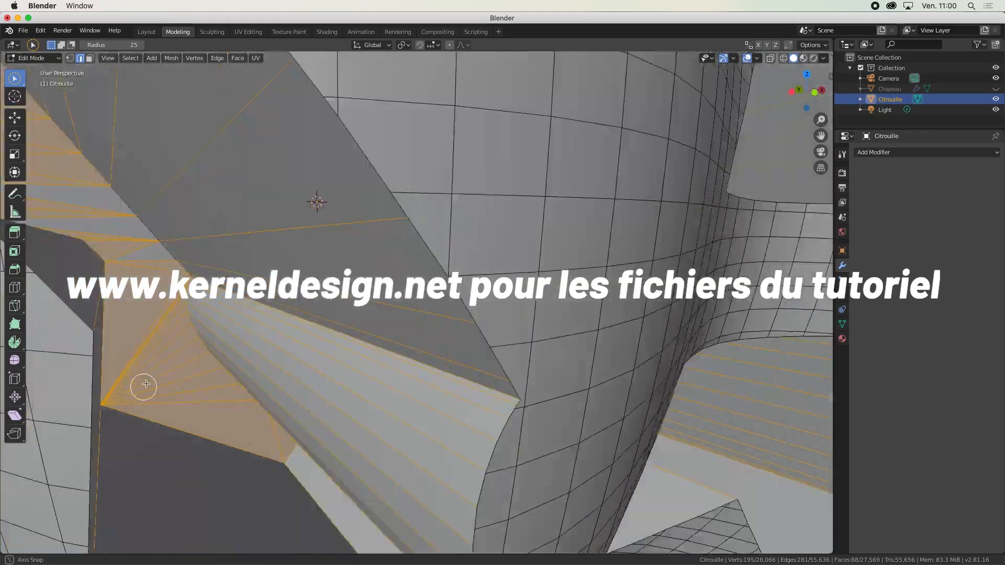
{"action": "scroll", "coordinate": [146, 384], "scroll_direction": "down", "scroll_amount": 5}
{"action": "left_click", "coordinate": [154, 146]}
{"action": "scroll", "coordinate": [577, 309], "scroll_direction": "up", "scroll_amount": 8}
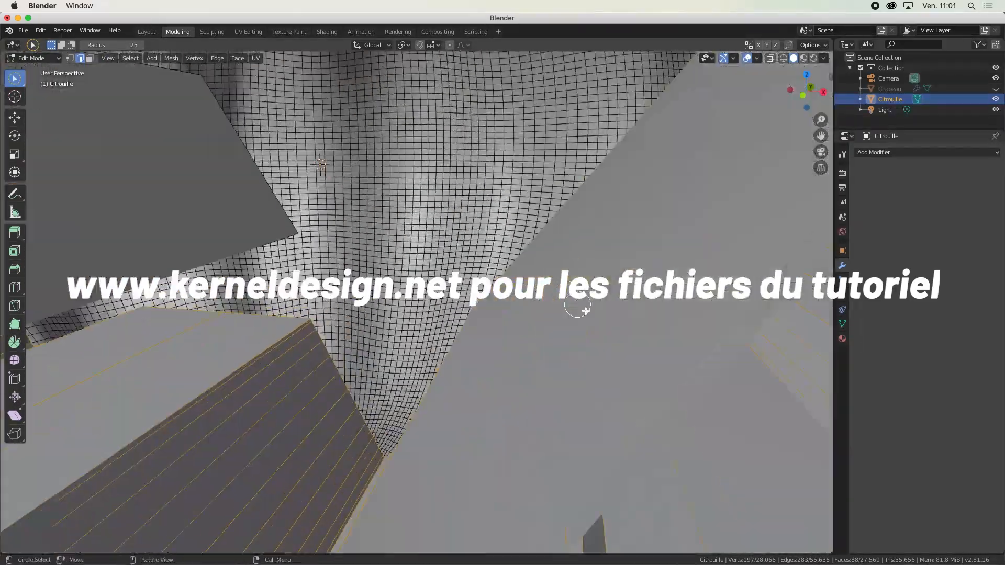
- Add the remaining side edges around the left eye and the outer parts of the mouth to the selection
{"action": "middle_click_drag", "start_coordinate": [590, 267], "coordinate": [614, 253], "text": "shift"}
{"action": "scroll", "coordinate": [400, 294], "scroll_direction": "down", "scroll_amount": 5}
{"action": "left_click", "coordinate": [401, 295]}
{"action": "scroll", "coordinate": [400, 295], "scroll_direction": "up", "scroll_amount": 5}
{"action": "scroll", "coordinate": [276, 213], "scroll_direction": "down", "scroll_amount": 6}
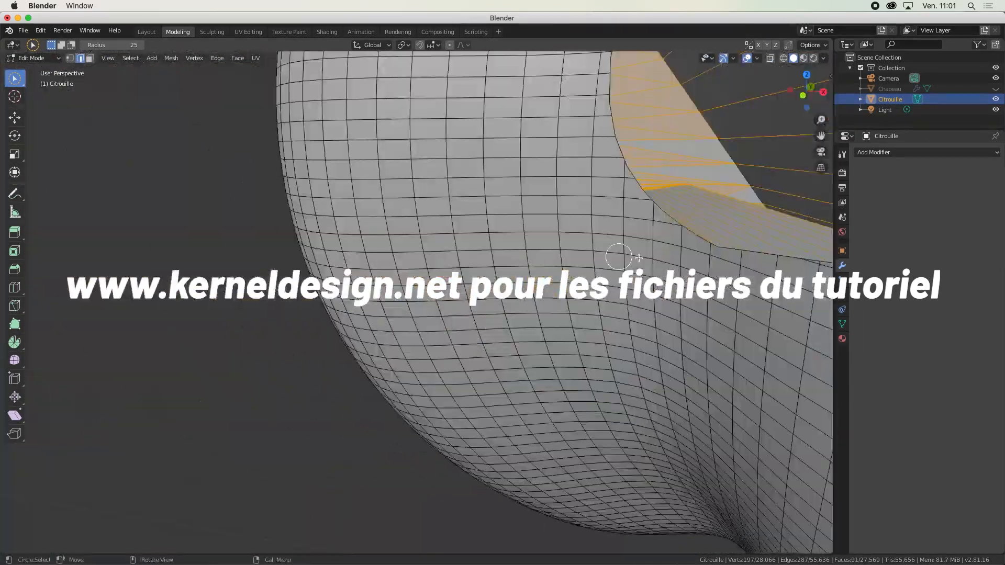
{"action": "scroll", "coordinate": [603, 220], "scroll_direction": "up", "scroll_amount": 3}
{"action": "middle_click_drag", "start_coordinate": [603, 219], "coordinate": [571, 240]}
{"action": "scroll", "coordinate": [571, 240], "scroll_direction": "up", "scroll_amount": 5}
{"action": "left_click", "coordinate": [571, 241]}
{"action": "scroll", "coordinate": [460, 236], "scroll_direction": "down", "scroll_amount": 6}
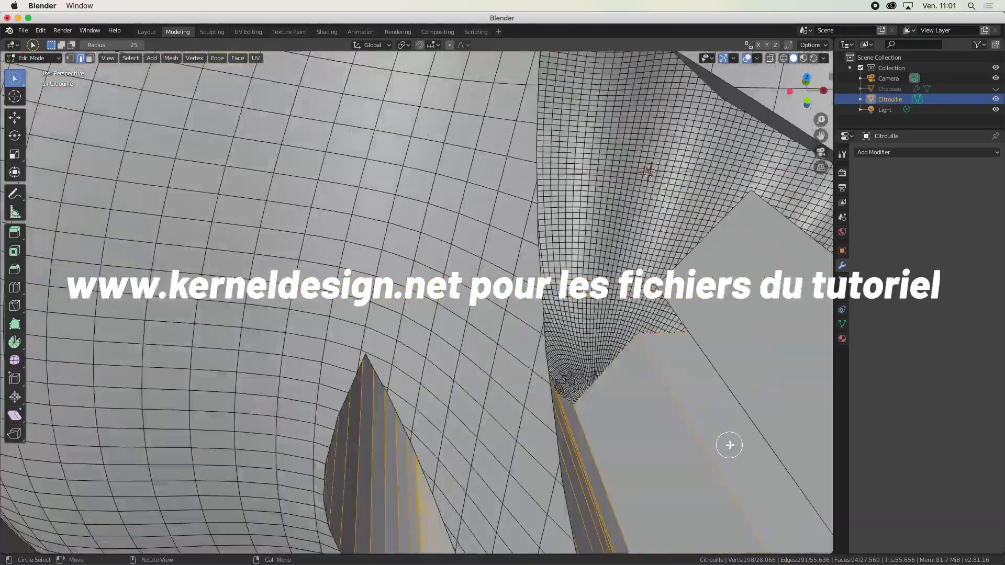
- Add the back surfaces of both eyebrows and the nose, and delete the selection to open the whole face into the hollow
{"action": "scroll", "coordinate": [493, 306], "scroll_direction": "up", "scroll_amount": 6}
{"action": "left_click", "coordinate": [494, 306]}
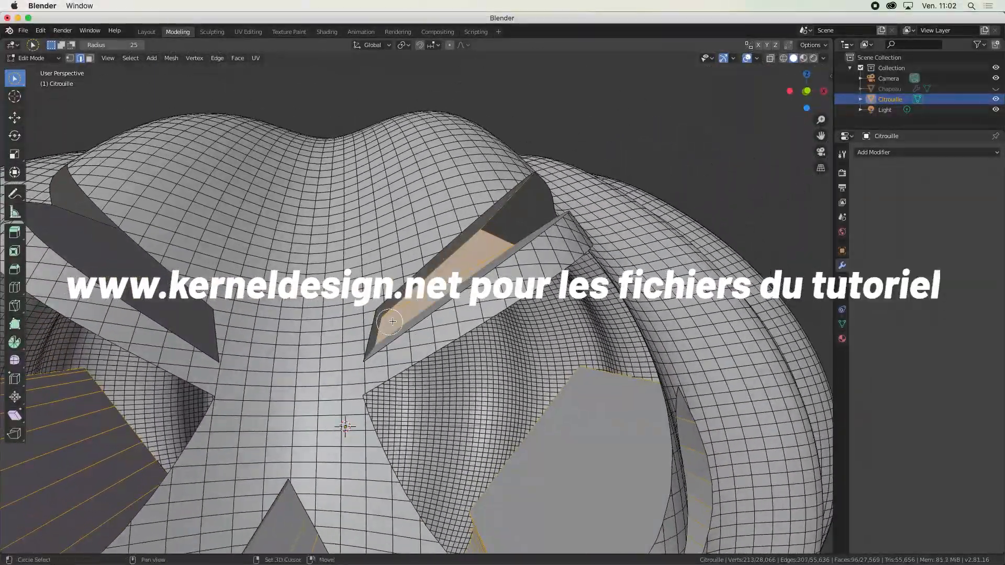
{"action": "middle_click_drag", "start_coordinate": [393, 321], "coordinate": [354, 370]}
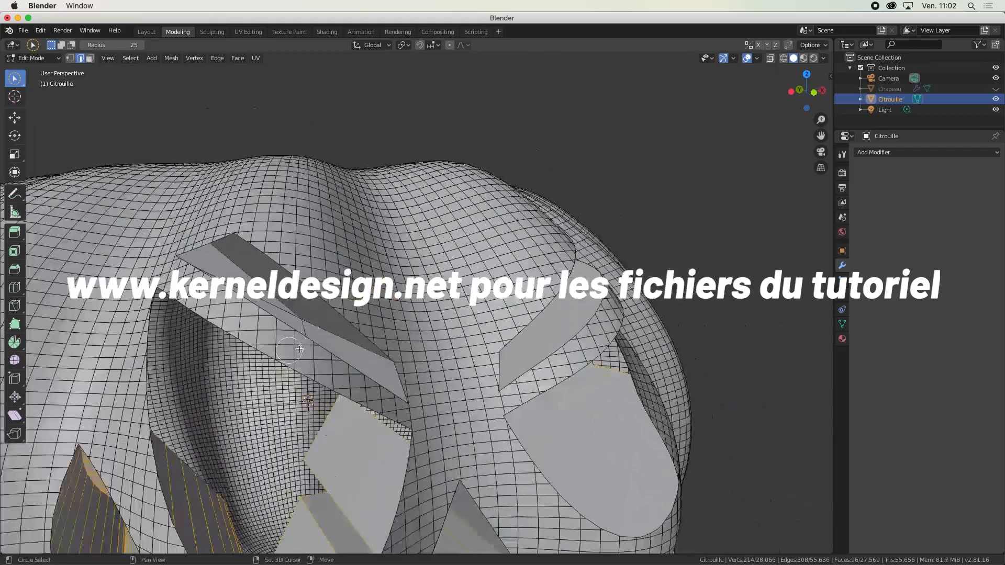
{"action": "scroll", "coordinate": [300, 349], "scroll_direction": "up", "scroll_amount": 5}
{"action": "left_click", "coordinate": [134, 246]}
{"action": "middle_click_drag", "start_coordinate": [135, 247], "coordinate": [69, 222]}
{"action": "scroll", "coordinate": [70, 222], "scroll_direction": "down", "scroll_amount": 6}
{"action": "middle_click_drag", "start_coordinate": [356, 335], "coordinate": [395, 346]}
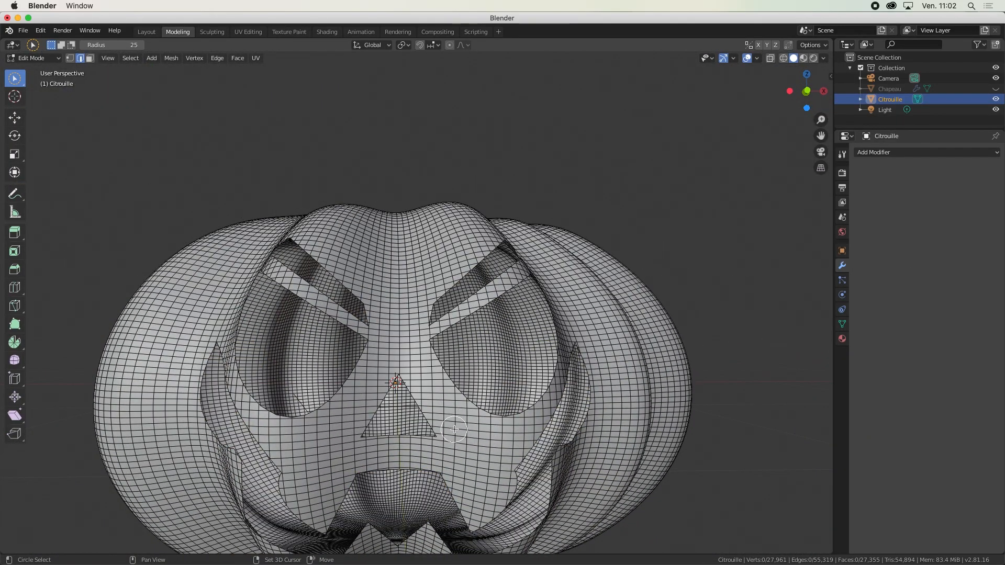
- Select the remaining stray edges inside the hollow pumpkin, delete them as edges, and return to Object Mode
{"action": "middle_click_drag", "start_coordinate": [454, 430], "coordinate": [456, 382], "text": "shift"}
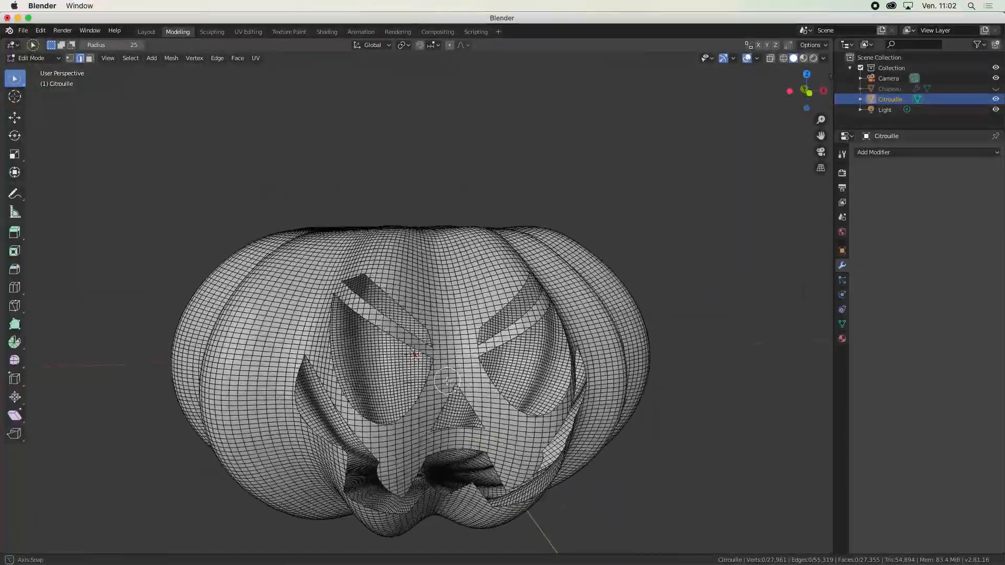
{"action": "scroll", "coordinate": [354, 397], "scroll_direction": "up", "scroll_amount": 6}
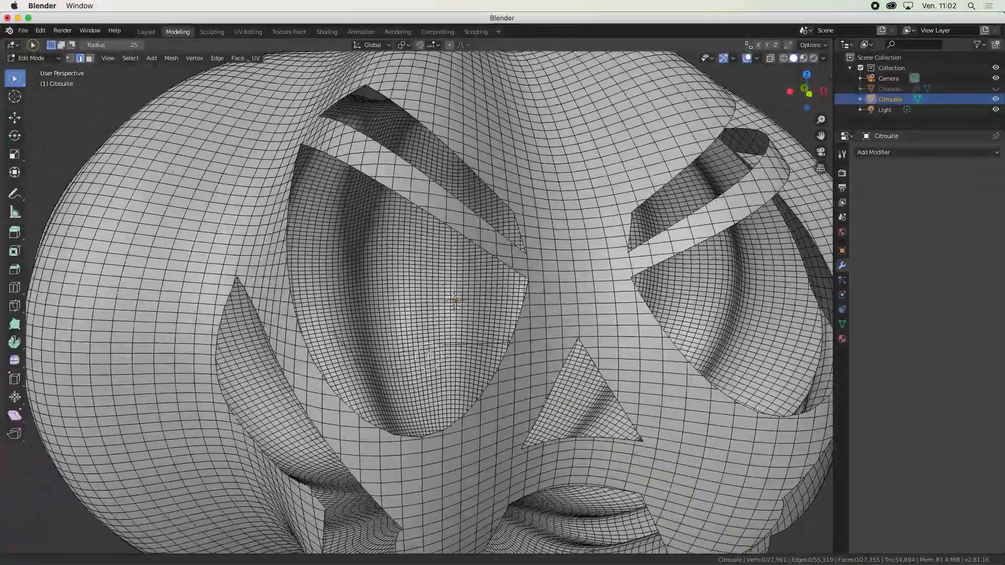
{"action": "middle_click_drag", "start_coordinate": [430, 356], "coordinate": [368, 345]}
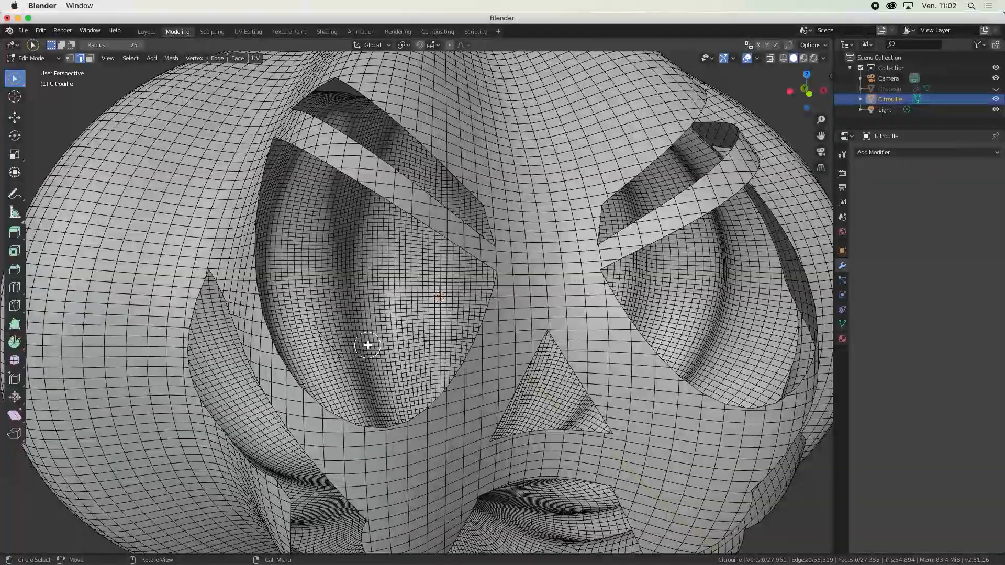
{"action": "scroll", "coordinate": [325, 350], "scroll_direction": "up", "scroll_amount": 6}
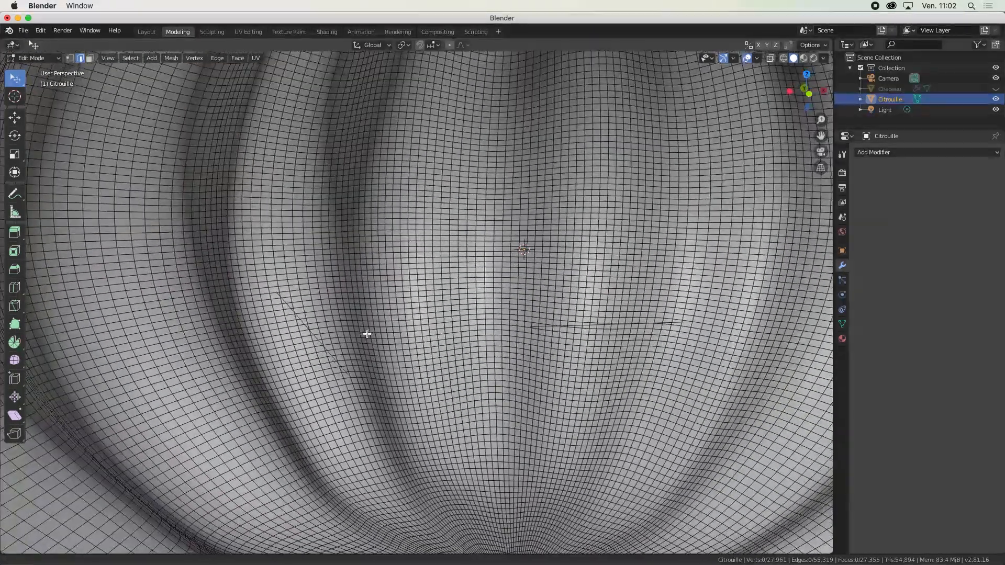
{"action": "middle_click_drag", "start_coordinate": [367, 334], "coordinate": [365, 336]}
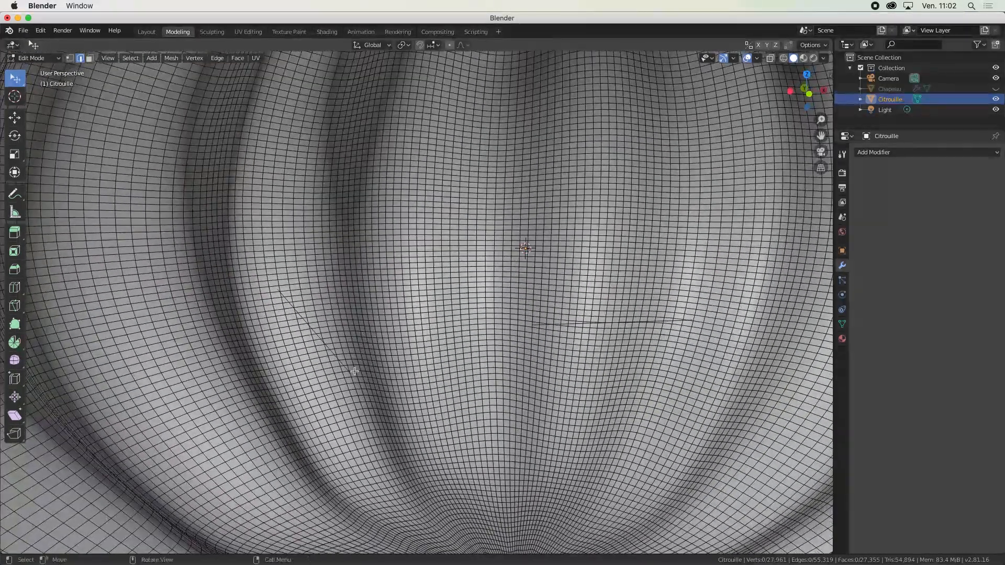
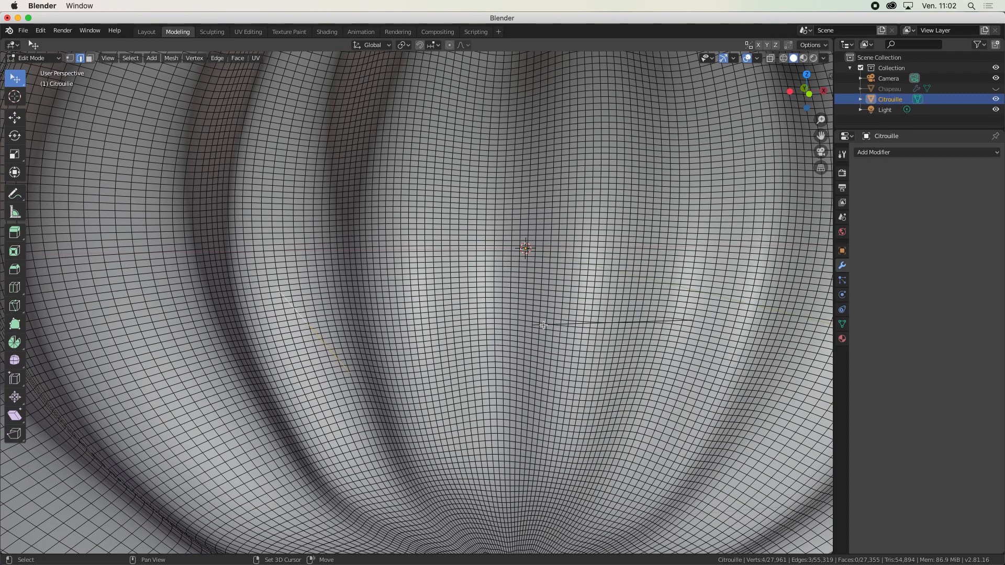
{"action": "scroll", "coordinate": [593, 355], "scroll_direction": "down", "scroll_amount": 5}
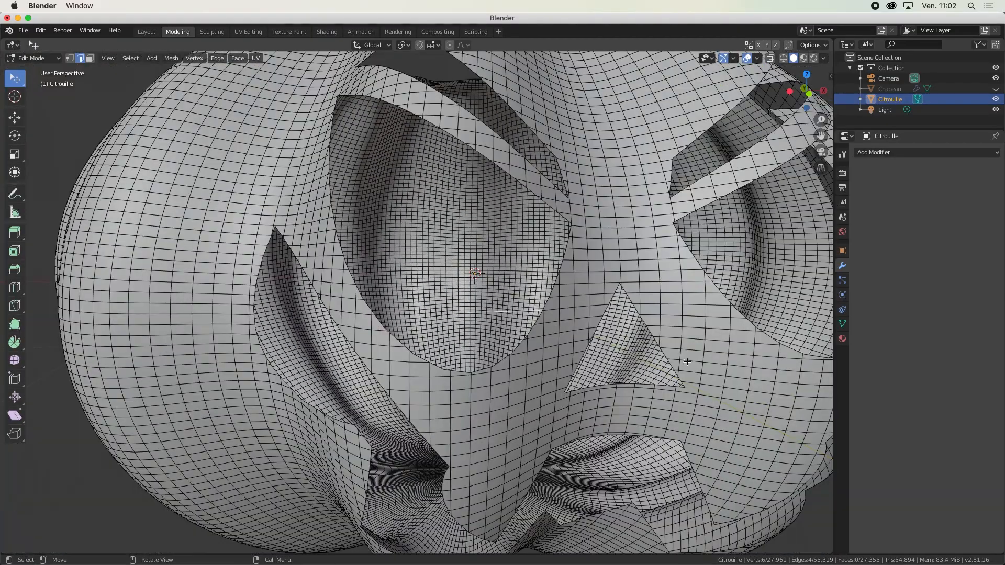
{"action": "middle_click_drag", "start_coordinate": [687, 361], "coordinate": [660, 369]}
{"action": "key", "text": "x"}
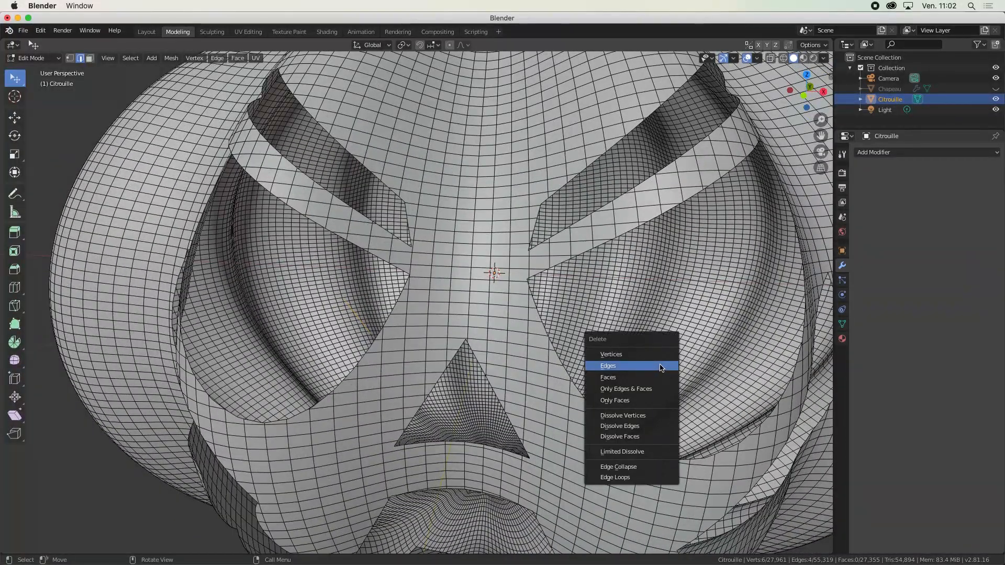
{"action": "left_click", "coordinate": [659, 367]}
{"action": "scroll", "coordinate": [556, 339], "scroll_direction": "down", "scroll_amount": 4}
{"action": "middle_click_drag", "start_coordinate": [549, 368], "coordinate": [511, 388]}
{"action": "key", "text": "Tab"}
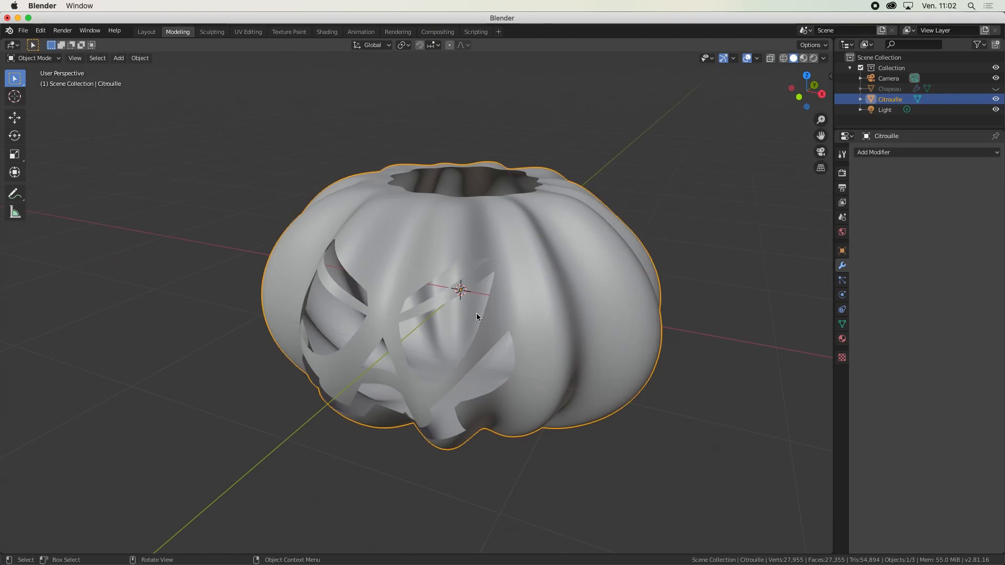
- Add a Solidify modifier to the pumpkin to give its shell thickness
{"action": "middle_click_drag", "start_coordinate": [477, 314], "coordinate": [599, 307]}
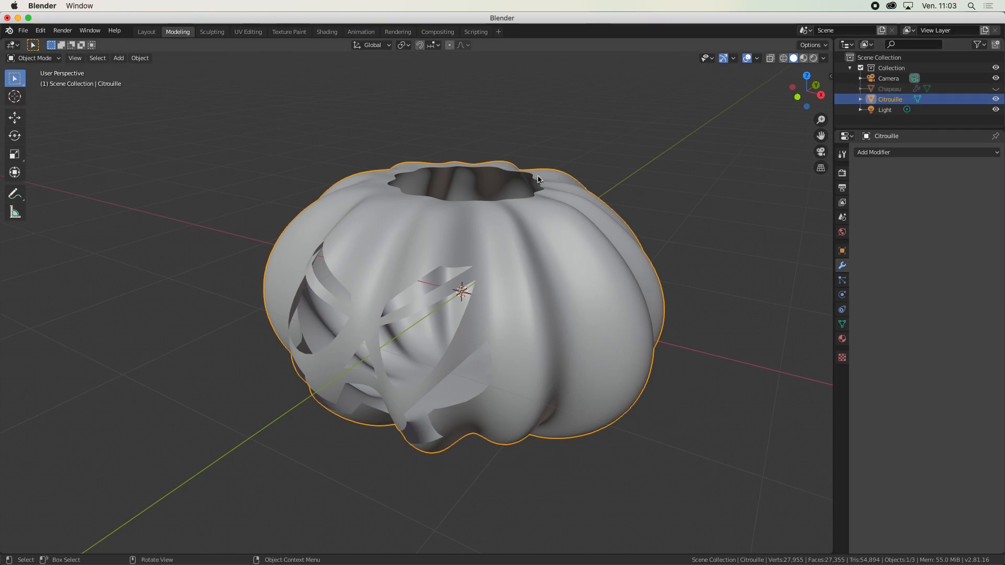
{"action": "middle_click_drag", "start_coordinate": [540, 179], "coordinate": [464, 177]}
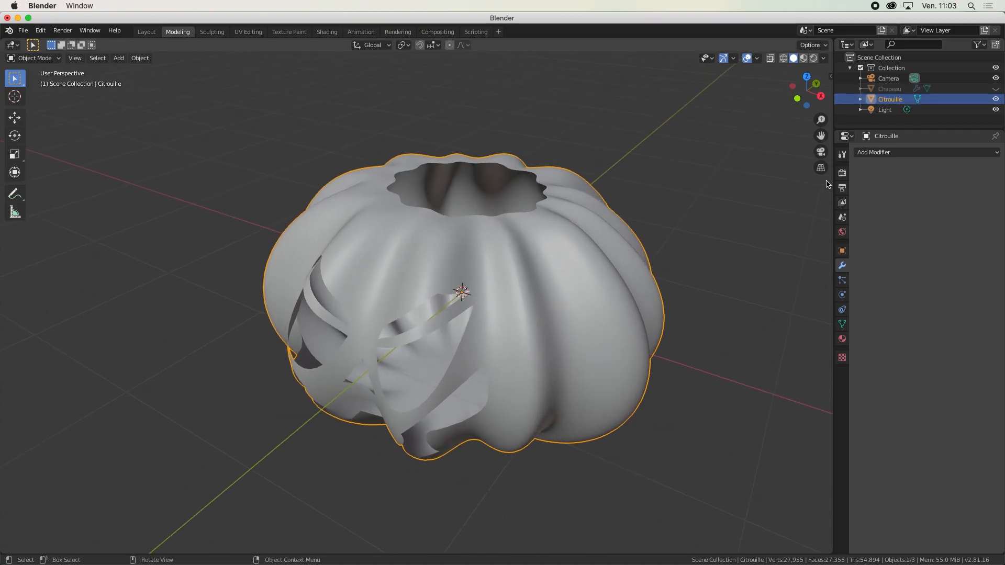
{"action": "mouse_move", "coordinate": [526, 291]}
{"action": "middle_mouse_down"}
{"action": "mouse_move", "coordinate": [541, 266]}
{"action": "mouse_move", "coordinate": [514, 299]}
{"action": "mouse_move", "coordinate": [527, 298]}
{"action": "middle_mouse_up"}
{"action": "left_click", "coordinate": [905, 155]}
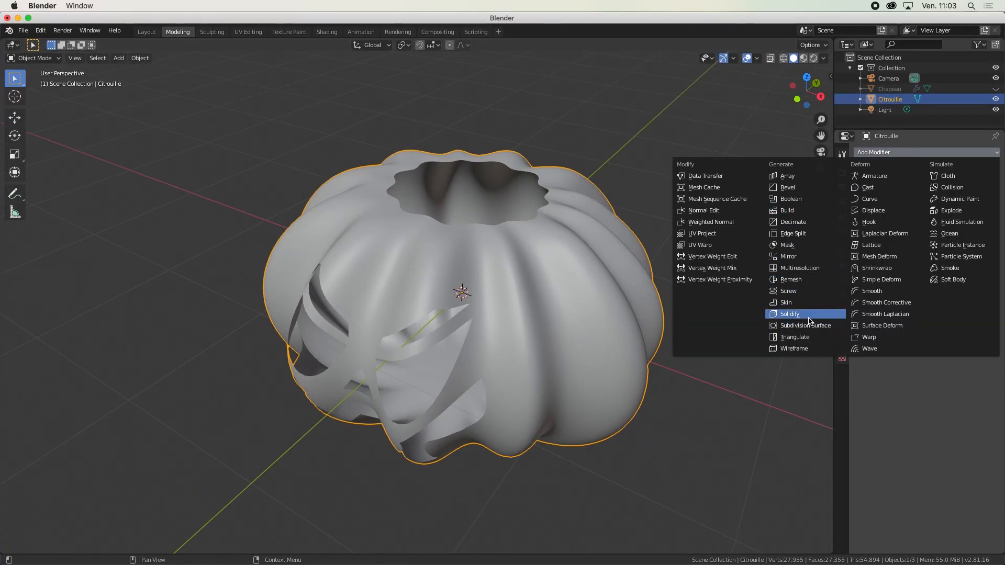
{"action": "left_click", "coordinate": [784, 314]}
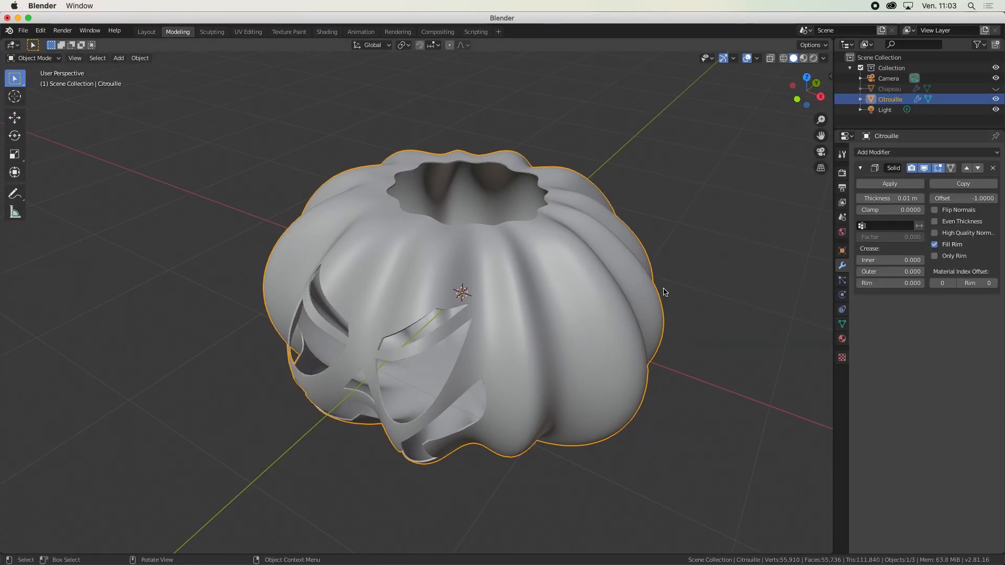
- Increase the Solidify thickness to 0.08 m and check the wall around the carved face
{"action": "middle_click_drag", "start_coordinate": [534, 280], "coordinate": [530, 251]}
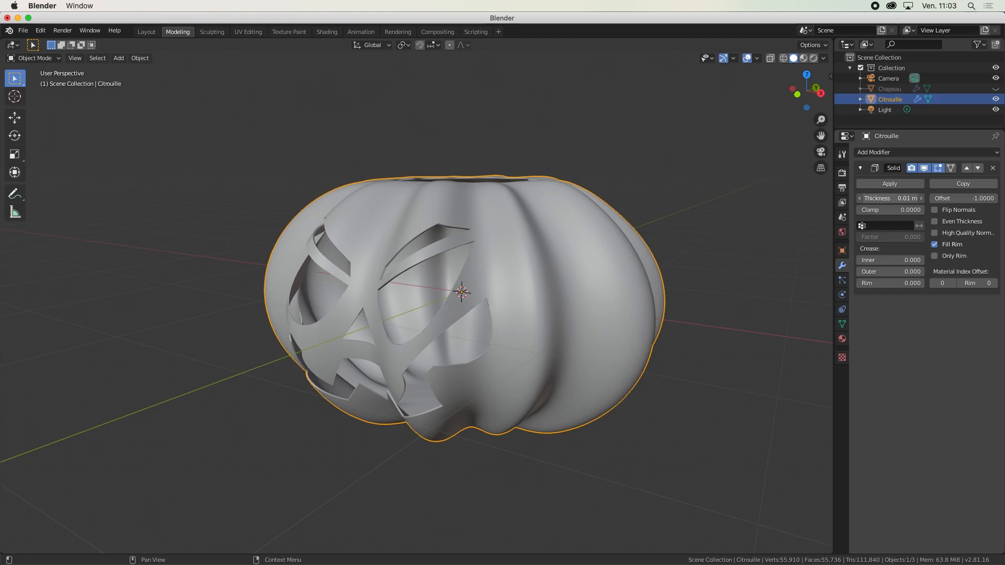
{"action": "mouse_move", "coordinate": [889, 198]}
{"action": "left_mouse_down"}
{"action": "mouse_move", "coordinate": [913, 199]}
{"action": "mouse_move", "coordinate": [903, 199]}
{"action": "left_mouse_up"}
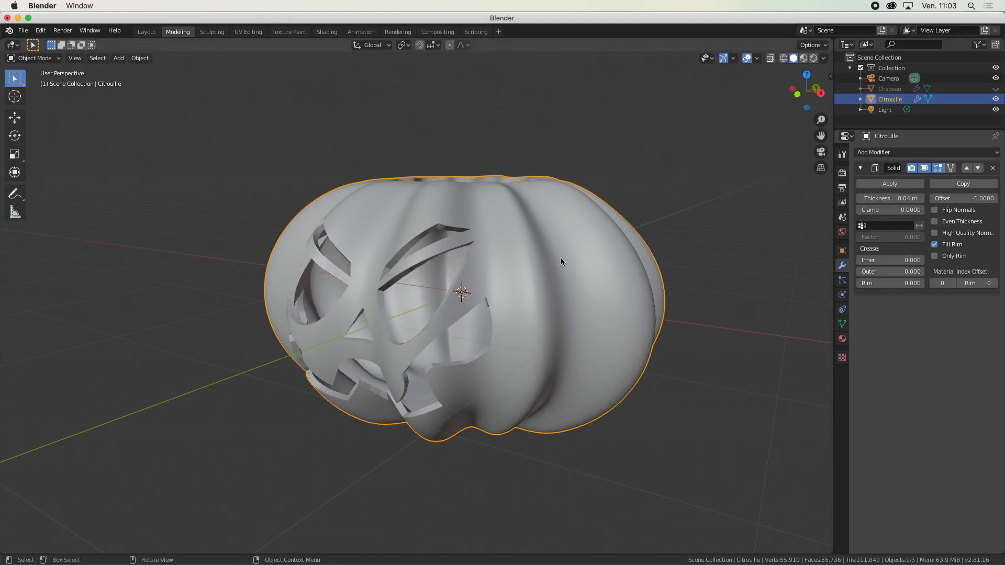
{"action": "middle_click_drag", "start_coordinate": [560, 262], "coordinate": [515, 283]}
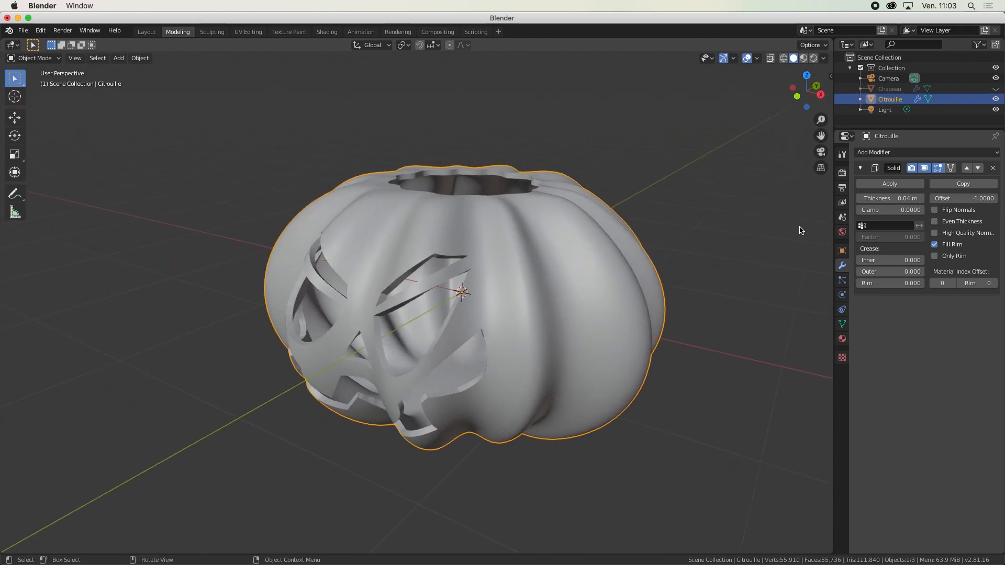
{"action": "mouse_move", "coordinate": [890, 198]}
{"action": "left_mouse_down"}
{"action": "mouse_move", "coordinate": [932, 198]}
{"action": "mouse_move", "coordinate": [898, 198]}
{"action": "left_mouse_up"}
{"action": "middle_click_drag", "start_coordinate": [419, 360], "coordinate": [579, 316]}
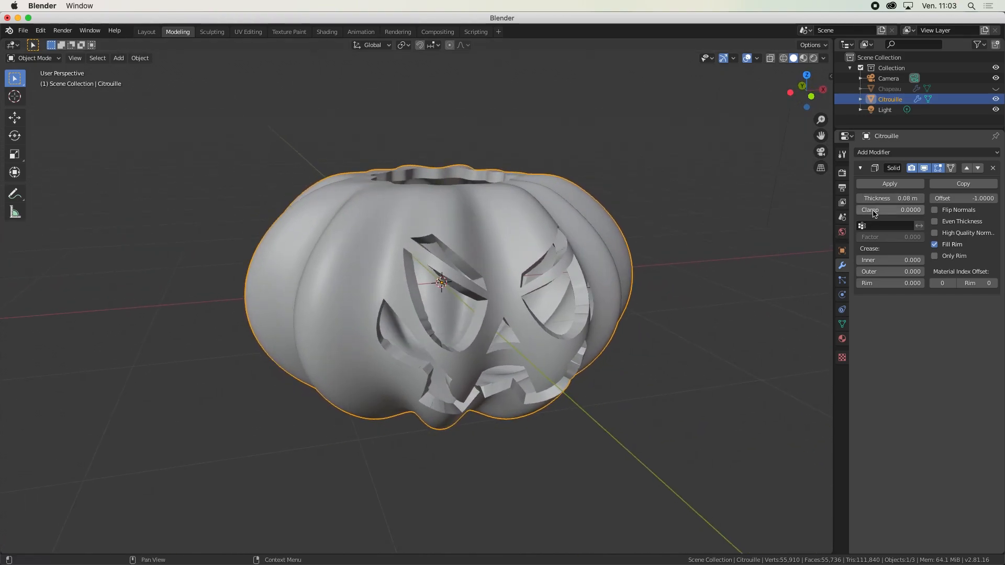
- Try a Solidify offset of -0.3788 and undo the change
{"action": "mouse_move", "coordinate": [964, 198]}
{"action": "left_mouse_down"}
{"action": "mouse_move", "coordinate": [993, 198]}
{"action": "mouse_move", "coordinate": [952, 200]}
{"action": "left_mouse_up"}
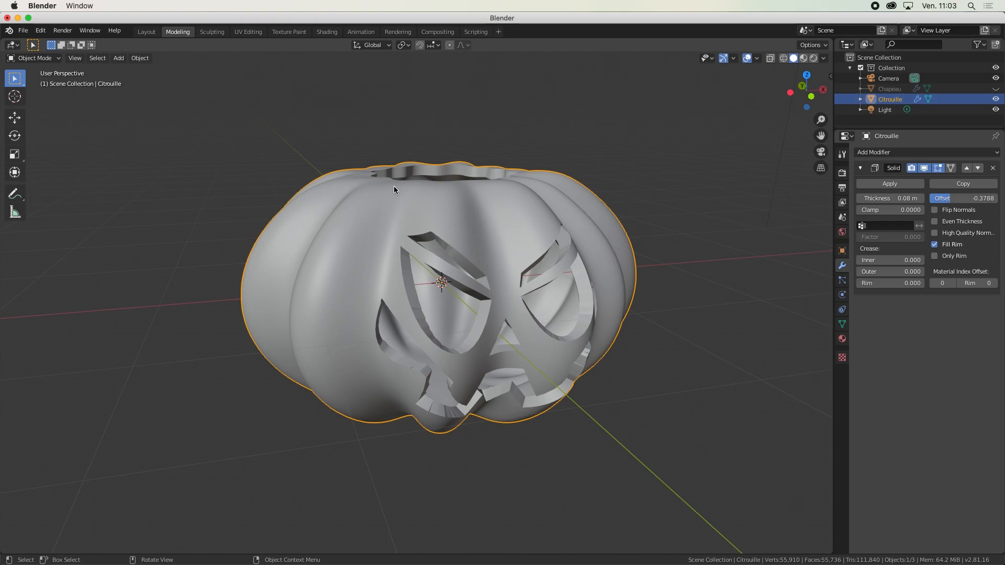
{"action": "key", "text": "ctrl+z"}
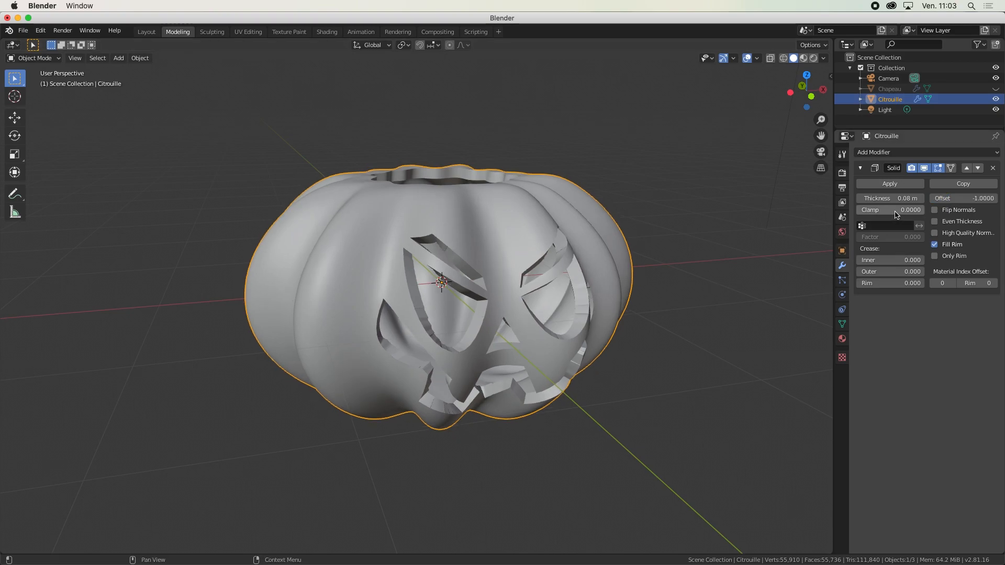
- Apply the Solidify modifier to the pumpkin
{"action": "middle_click_drag", "start_coordinate": [646, 310], "coordinate": [609, 308]}
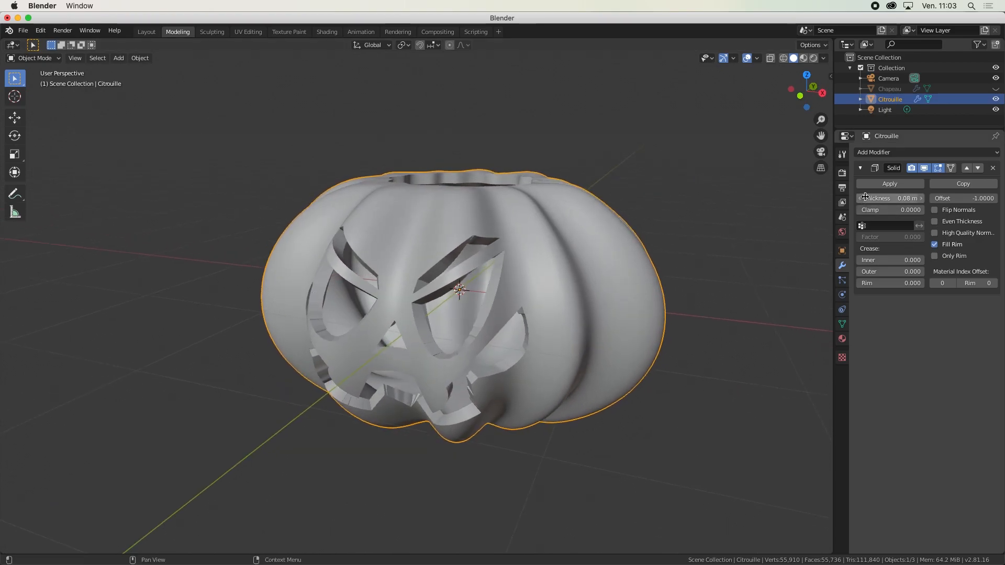
{"action": "left_click", "coordinate": [899, 184]}
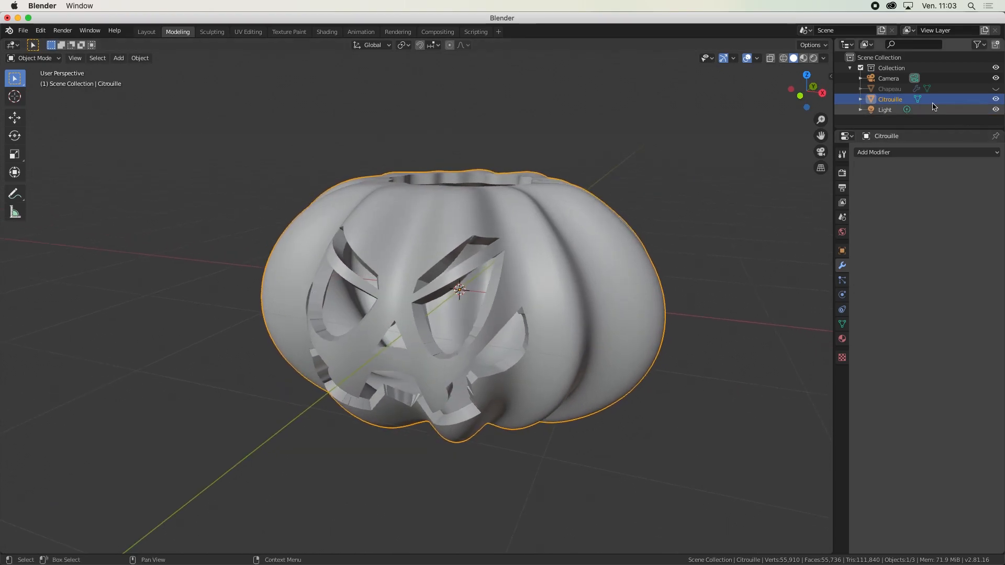
- Unhide the Chapeau lid, check how it sits on the pumpkin, and clear the selection
{"action": "left_click", "coordinate": [996, 88]}
{"action": "middle_click_drag", "start_coordinate": [523, 247], "coordinate": [516, 142]}
{"action": "middle_click_drag", "start_coordinate": [502, 219], "coordinate": [546, 213]}
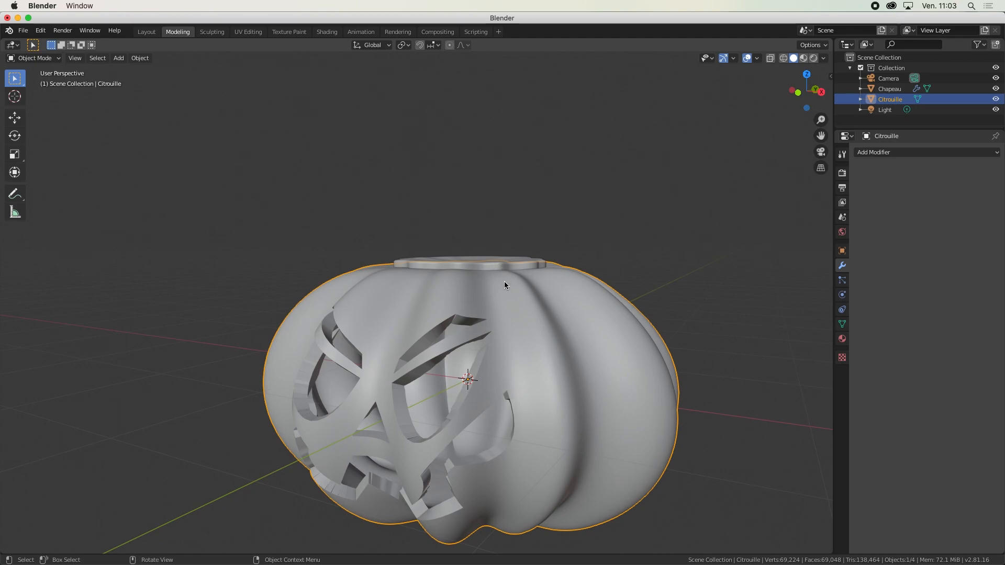
{"action": "middle_click_drag", "start_coordinate": [504, 281], "coordinate": [454, 249]}
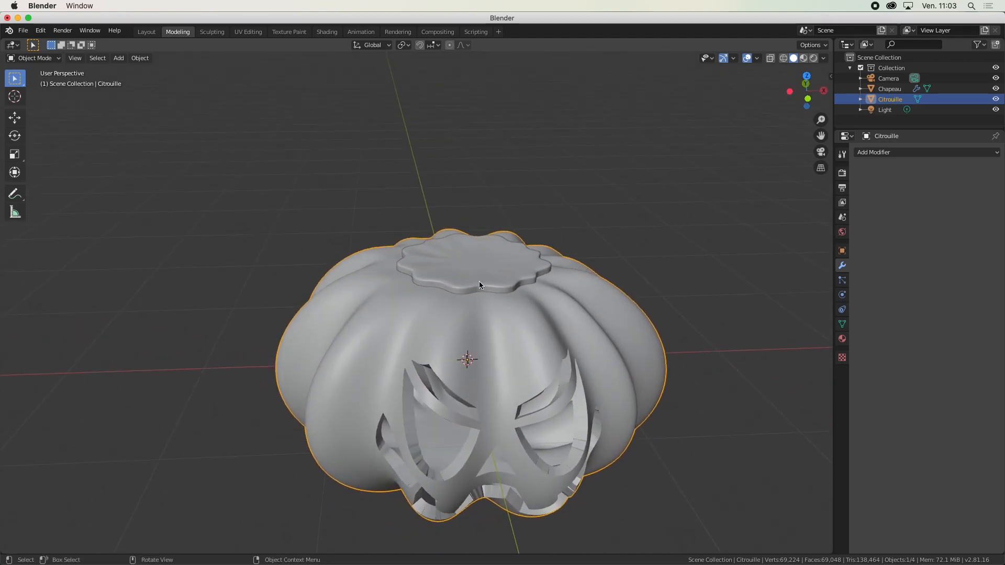
{"action": "middle_click_drag", "start_coordinate": [501, 293], "coordinate": [467, 266]}
{"action": "left_click", "coordinate": [467, 266]}
{"action": "left_click", "coordinate": [490, 209]}
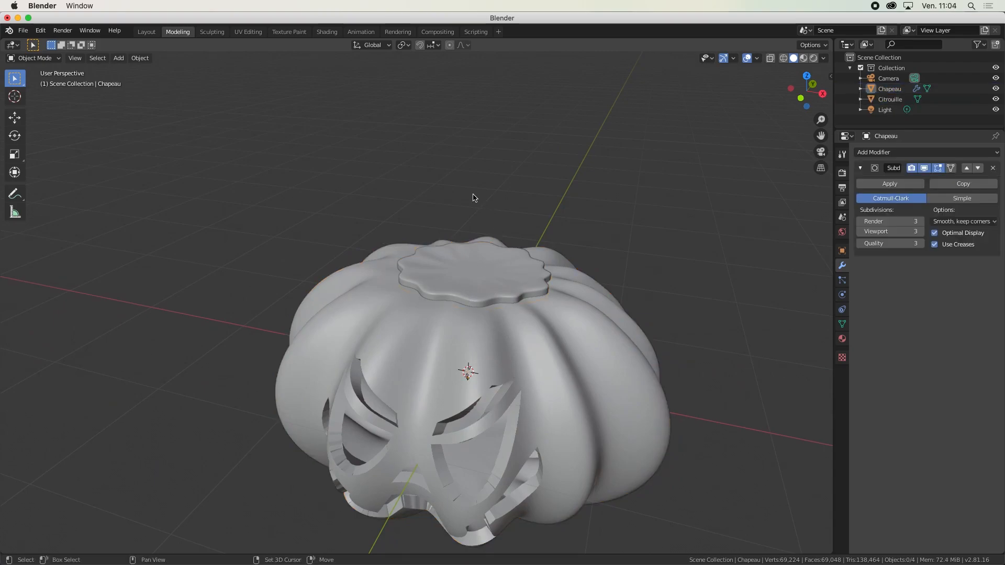
- Try adding a default cylinder and scaling it down uniformly at the pumpkin's centre
{"action": "key", "text": "shift+a"}
{"action": "mouse_move", "coordinate": [471, 207]}
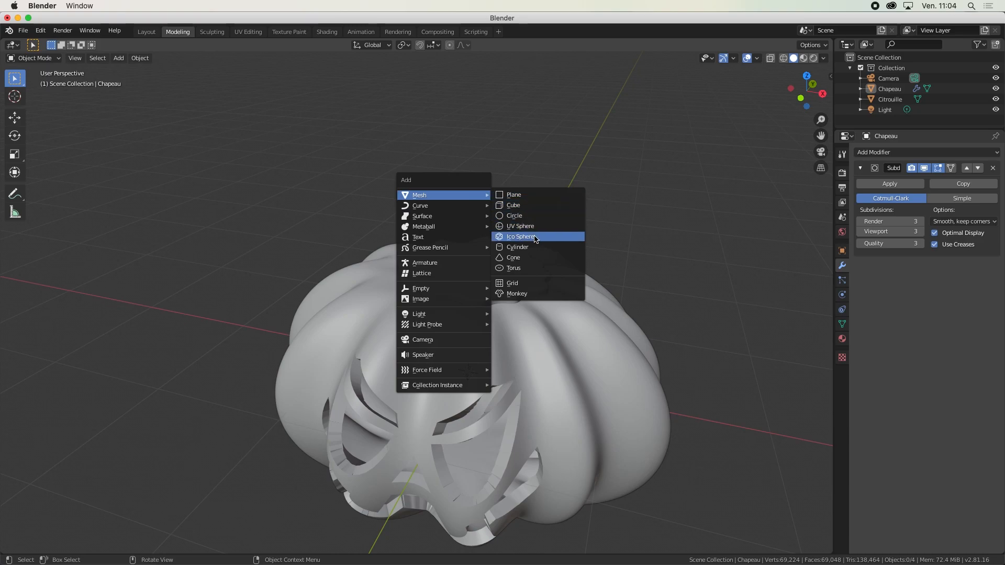
{"action": "left_click", "coordinate": [534, 247]}
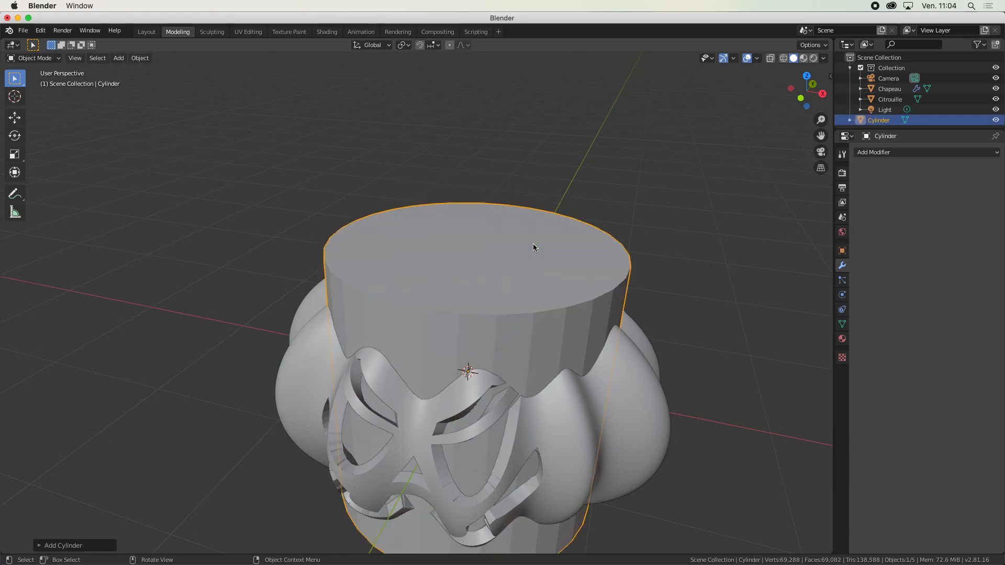
{"action": "key", "text": "s"}
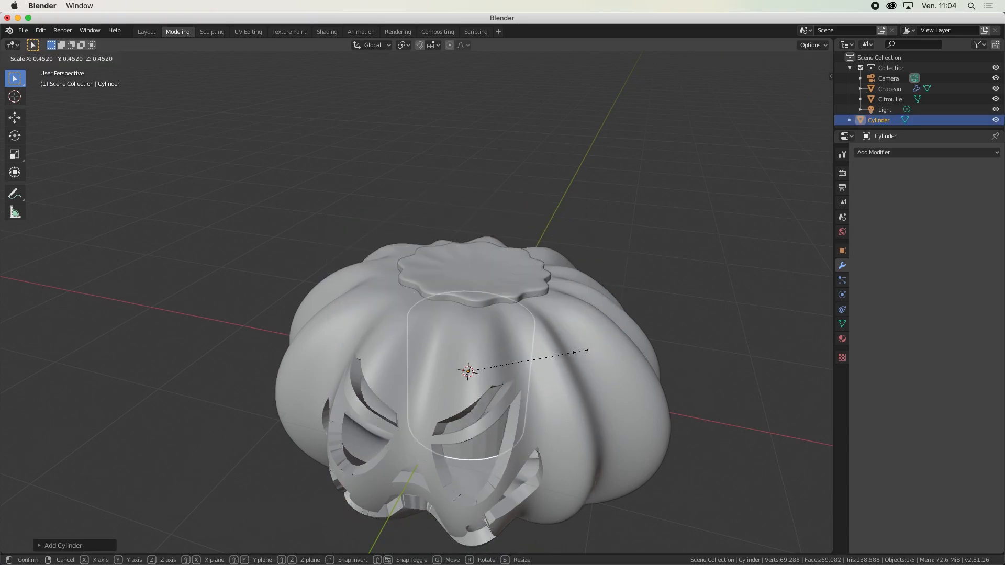
{"action": "left_click", "coordinate": [513, 366]}
{"action": "key", "text": "KP_1"}
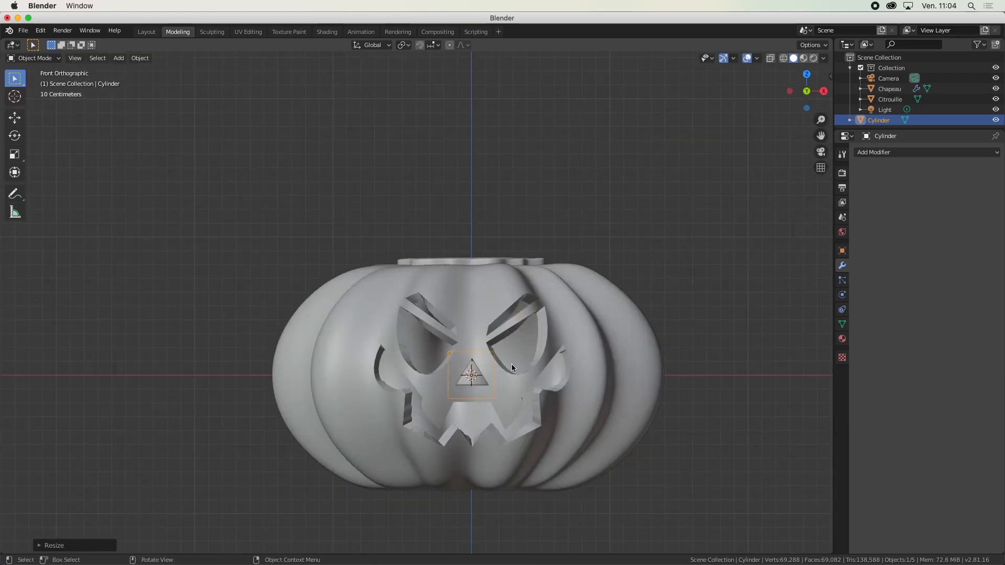
{"action": "key", "text": "s"}
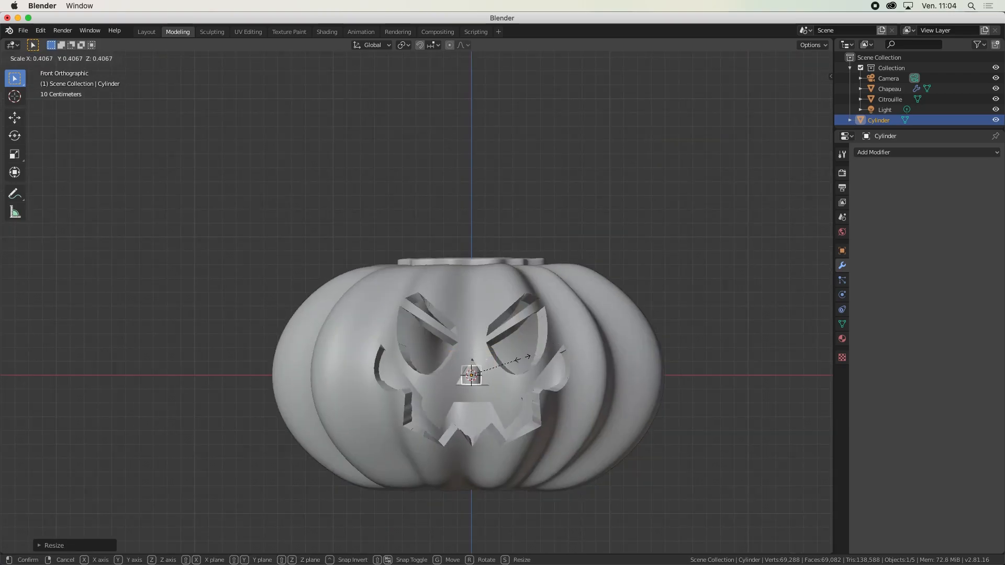
{"action": "left_click", "coordinate": [517, 373]}
- Try stretching the small cylinder along Z, and undo everything back to before the cylinder was added
{"action": "key", "text": "s"}
{"action": "key", "text": "z"}
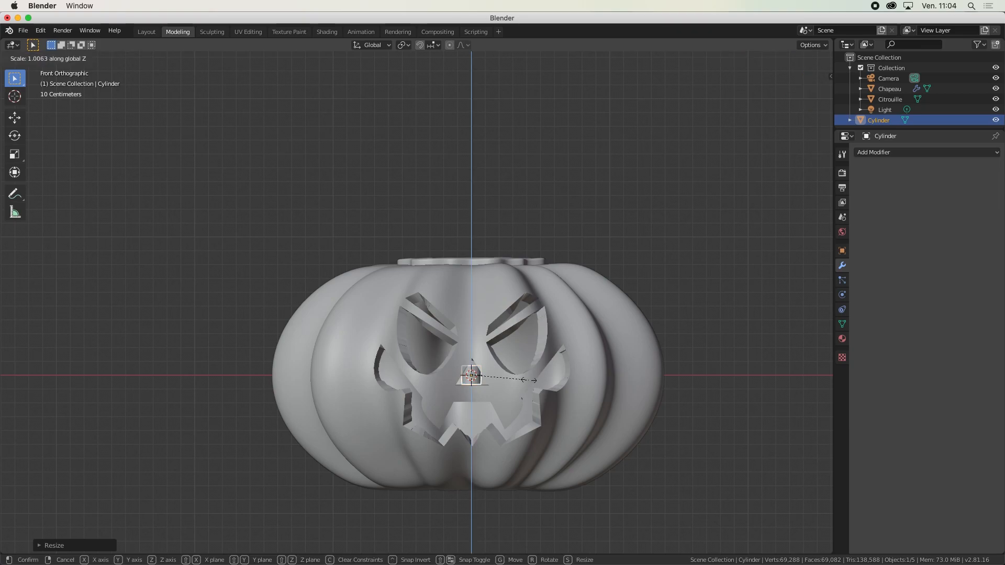
{"action": "left_click", "coordinate": [628, 308]}
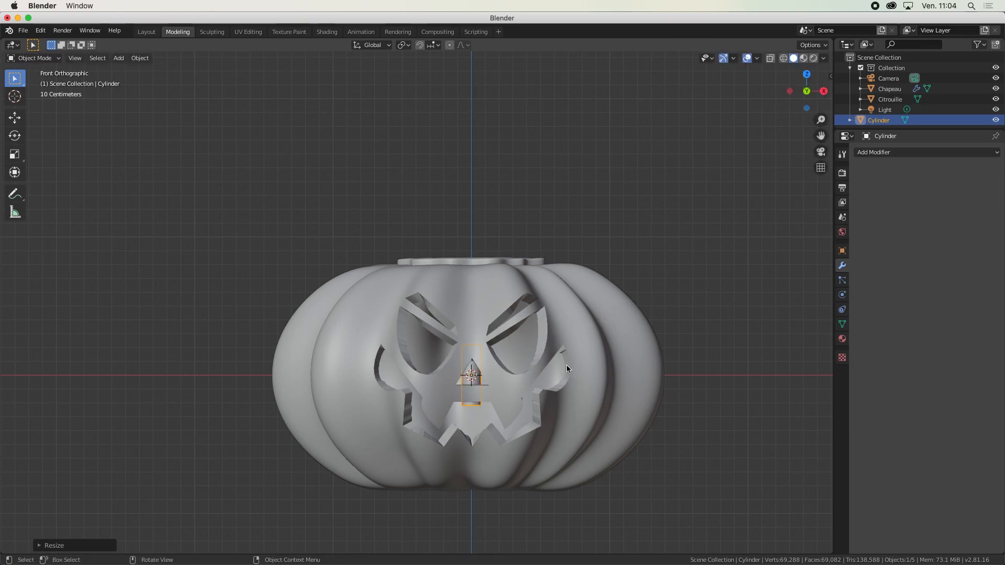
{"action": "middle_click_drag", "start_coordinate": [567, 366], "coordinate": [554, 386]}
{"action": "key", "text": "super+z"}
{"action": "key", "text": "super+z"}
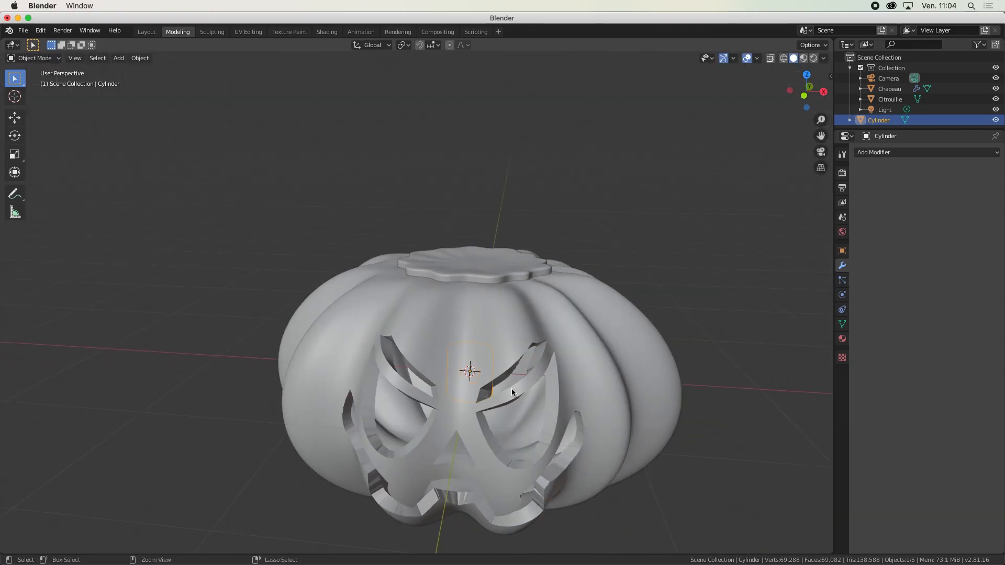
{"action": "key", "text": "super+z"}
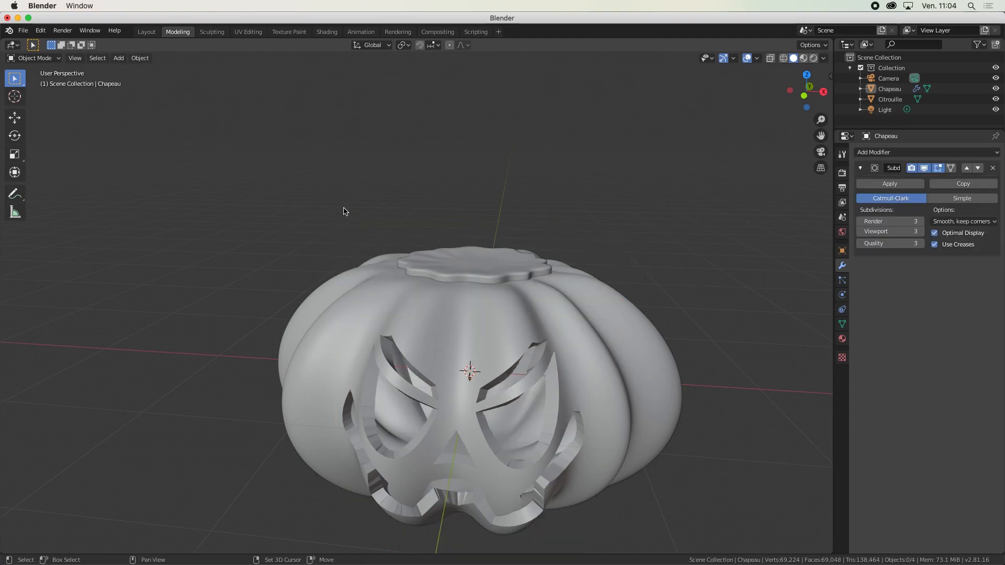
- Add a cylinder mesh with 8 vertices for the pumpkin's stem
{"action": "key", "text": "shift+a"}
{"action": "mouse_move", "coordinate": [344, 209]}
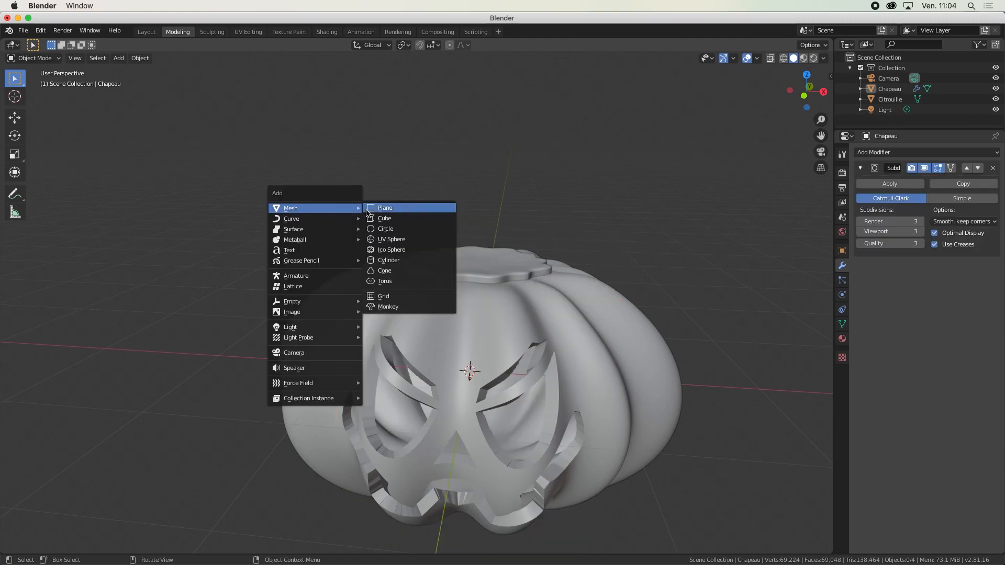
{"action": "left_click", "coordinate": [411, 261]}
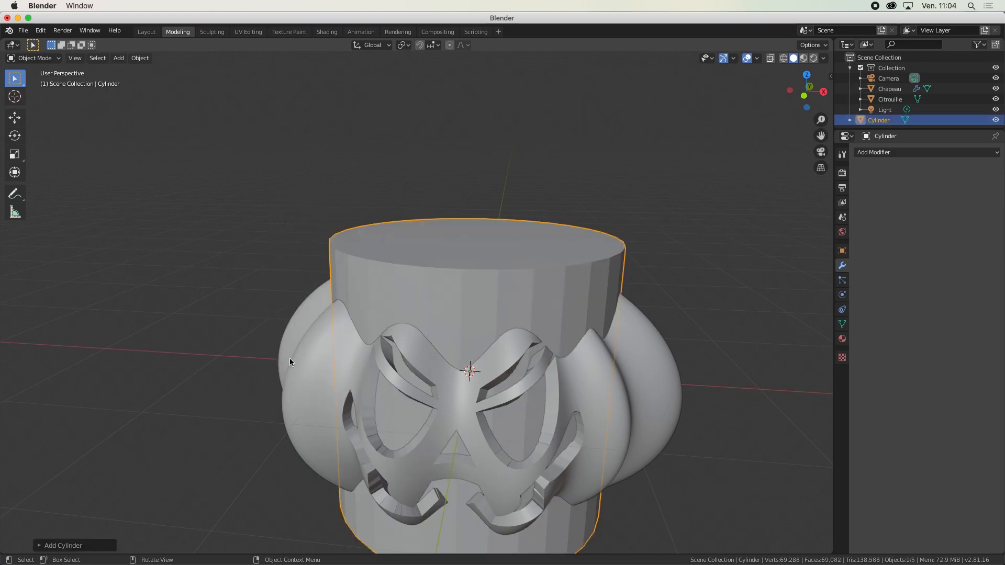
{"action": "left_click", "coordinate": [37, 547]}
{"action": "left_click", "coordinate": [148, 421]}
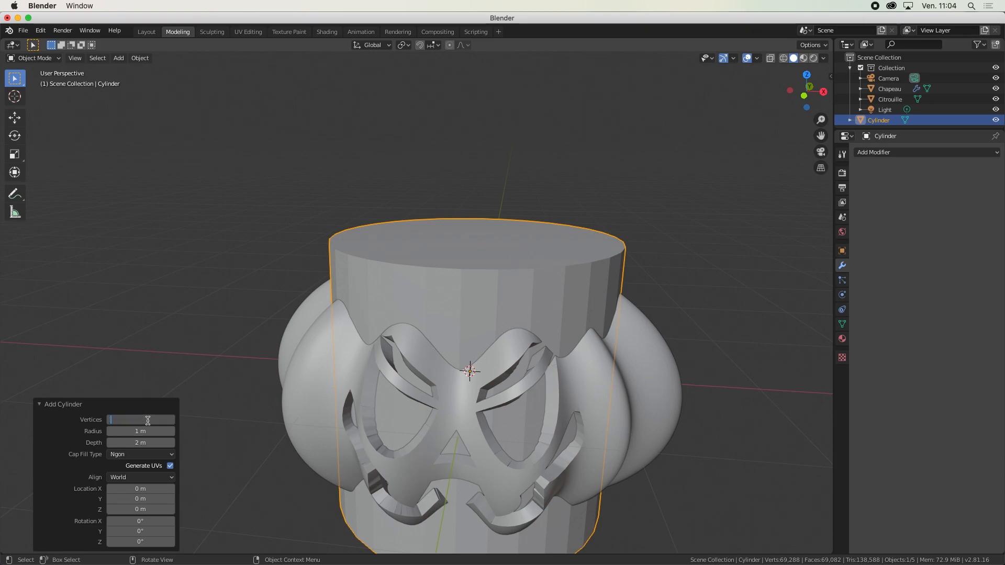
{"action": "type", "text": "8"}
{"action": "key", "text": "Return"}
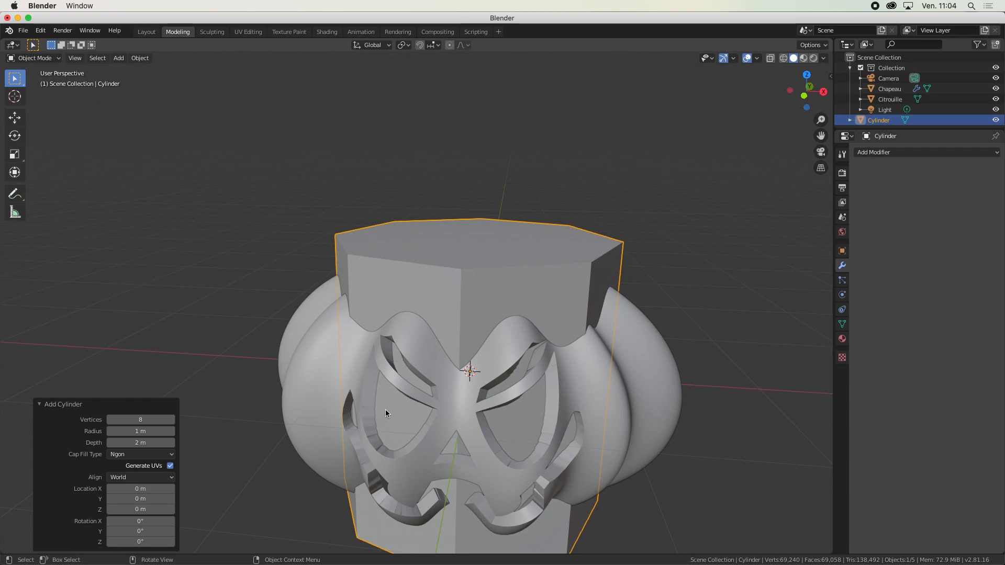
- Scale the cylinder uniformly to about 0.06 and move it up about 0.868 m along Z onto the lid
{"action": "scroll", "coordinate": [417, 312], "scroll_direction": "down", "scroll_amount": 3}
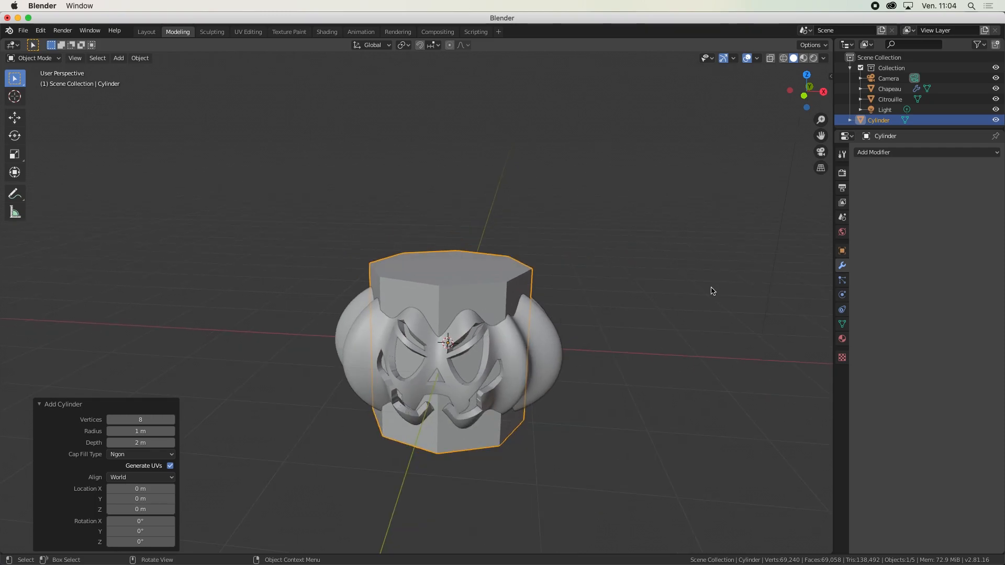
{"action": "key", "text": "s"}
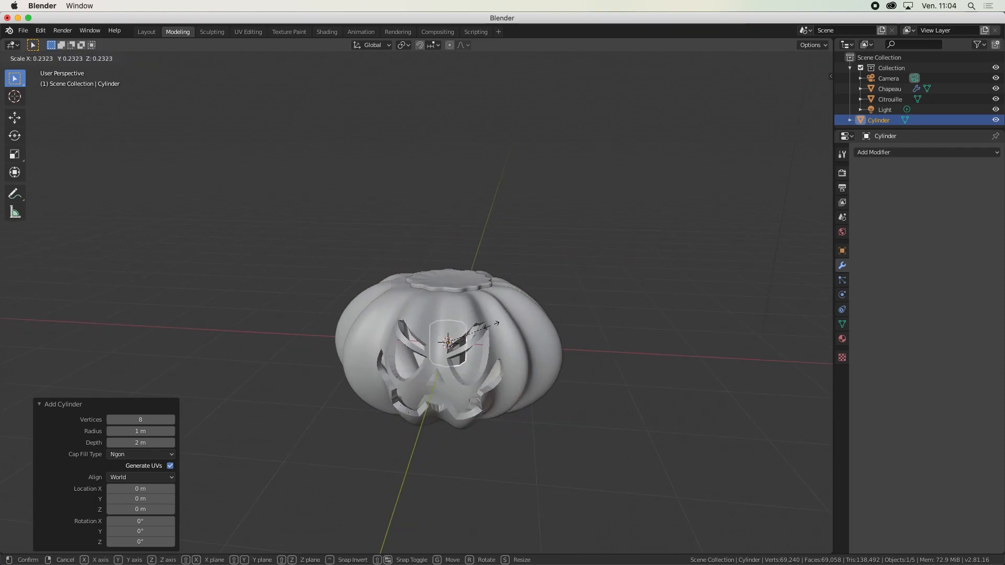
{"action": "left_click", "coordinate": [461, 341]}
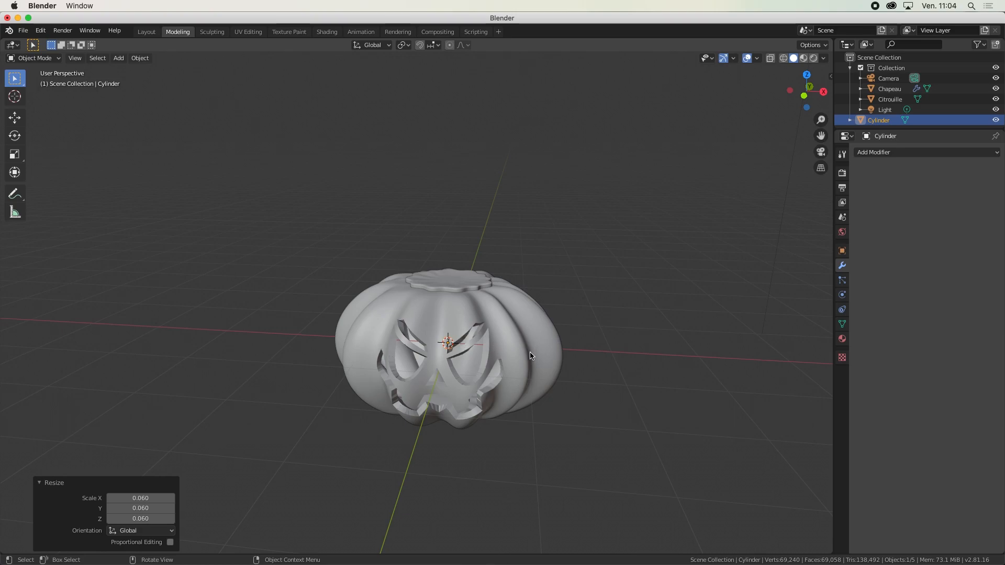
{"action": "key", "text": "g"}
{"action": "key", "text": "z"}
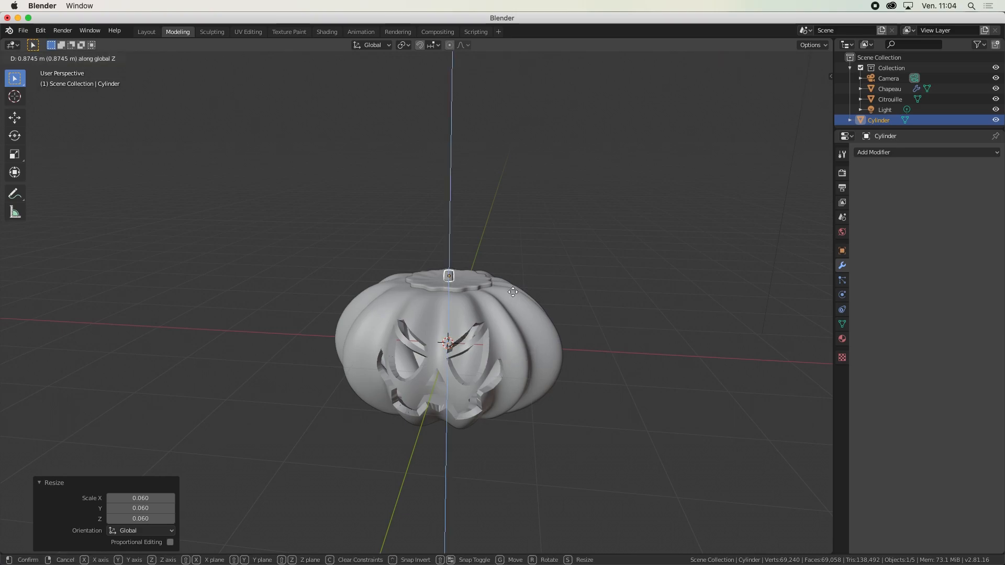
{"action": "left_click", "coordinate": [513, 294]}
- Stretch the stem cylinder along Z by about 2.79 and raise it about 0.134 m above the lid
{"action": "scroll", "coordinate": [456, 264], "scroll_direction": "up", "scroll_amount": 5}
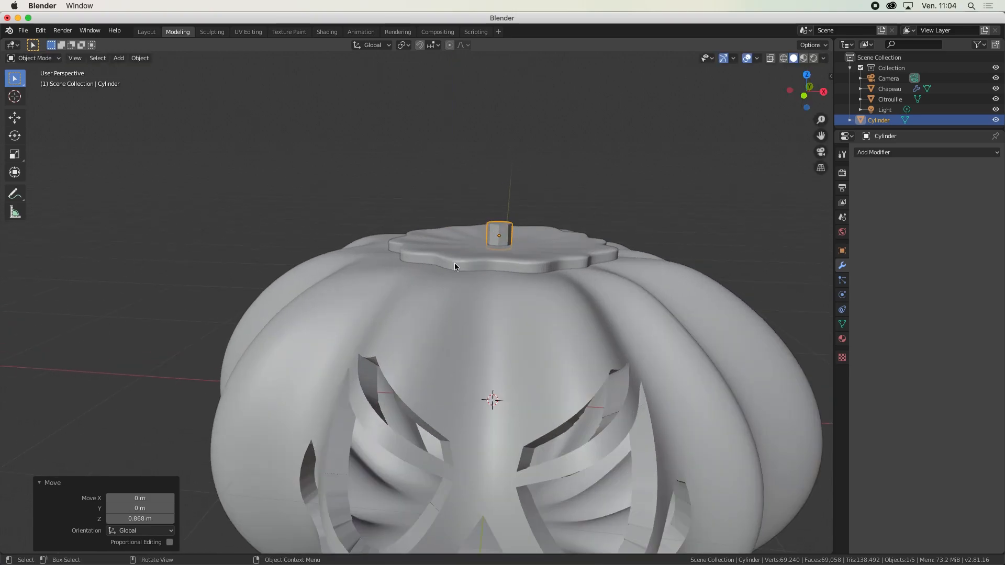
{"action": "middle_click_drag", "start_coordinate": [540, 214], "coordinate": [463, 314], "text": "shift"}
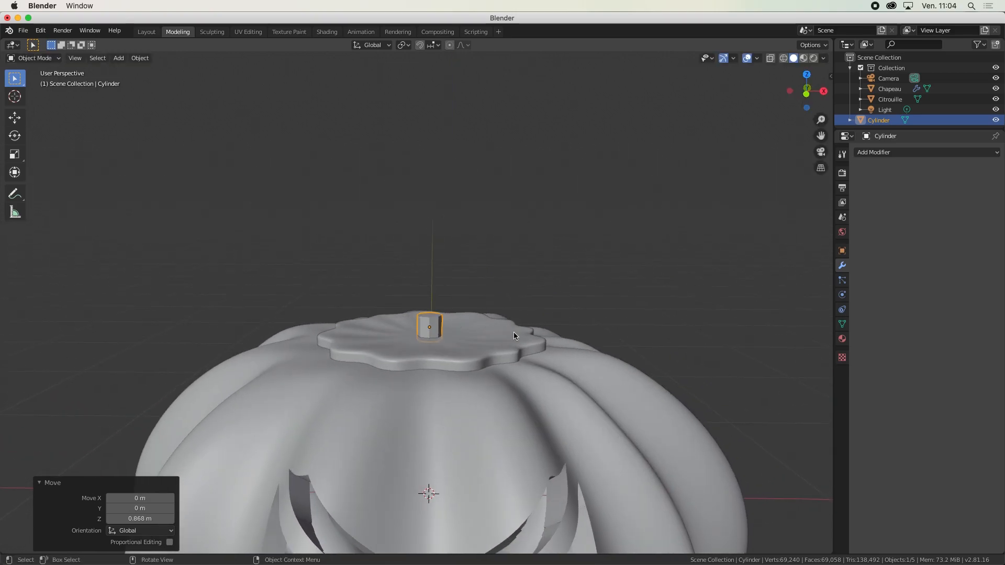
{"action": "key", "text": "s"}
{"action": "key", "text": "z"}
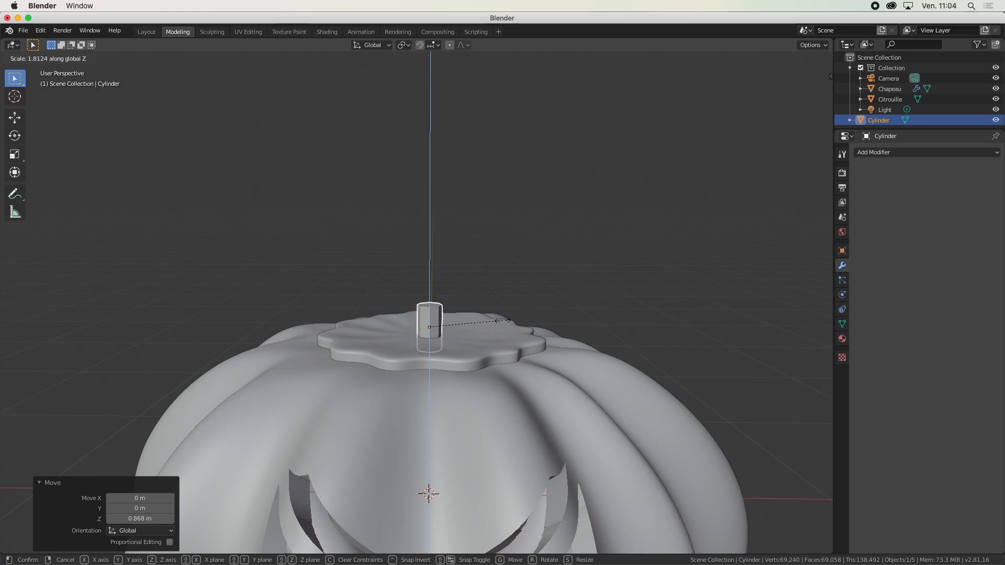
{"action": "left_click", "coordinate": [545, 304]}
{"action": "key", "text": "KP_1"}
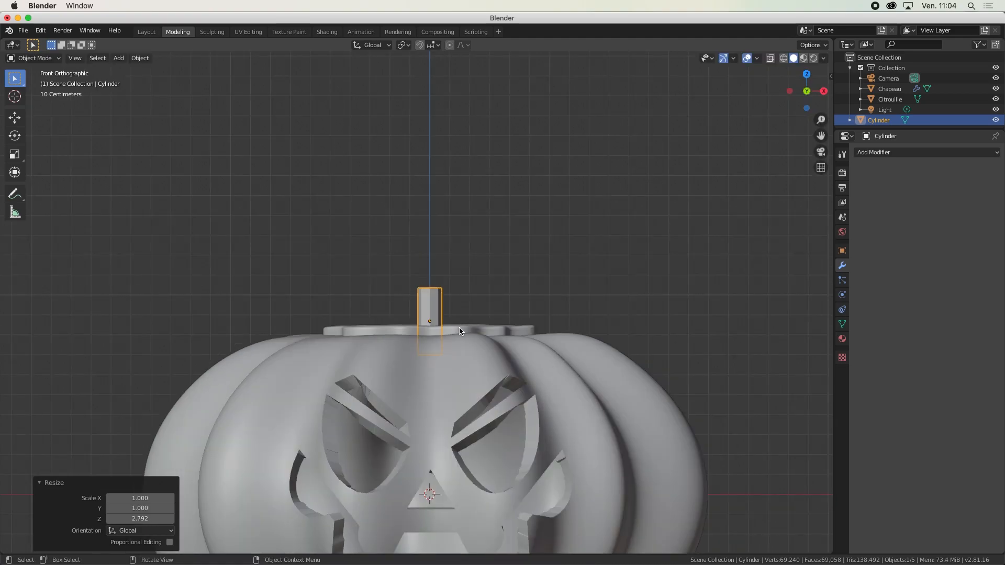
{"action": "key", "text": "g"}
{"action": "key", "text": "z"}
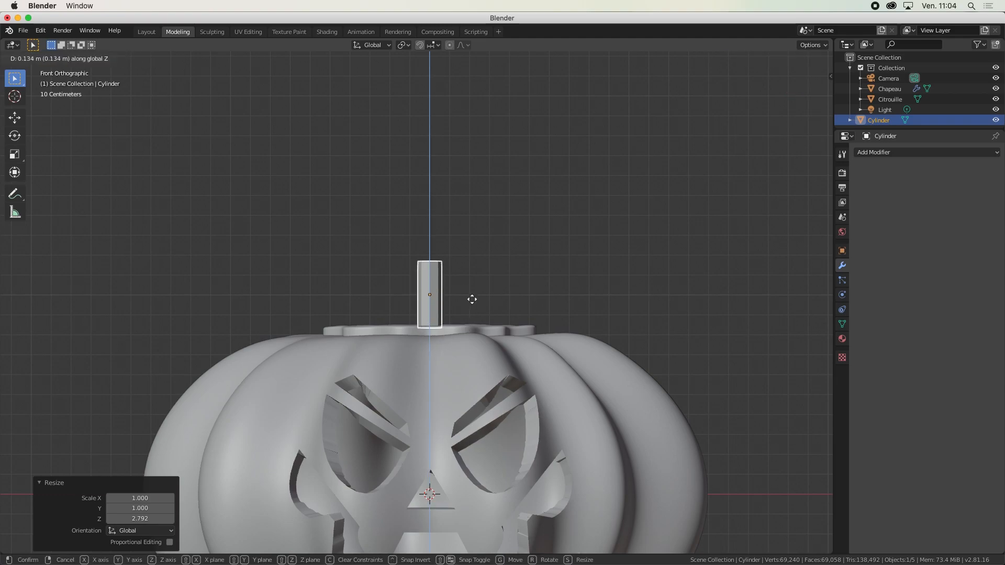
{"action": "left_click", "coordinate": [471, 299]}
- Lower the stem cylinder about 0.0144 m along Z so its base sinks slightly into the lid
{"action": "middle_click_drag", "start_coordinate": [498, 291], "coordinate": [410, 347]}
{"action": "scroll", "coordinate": [394, 321], "scroll_direction": "up", "scroll_amount": 3}
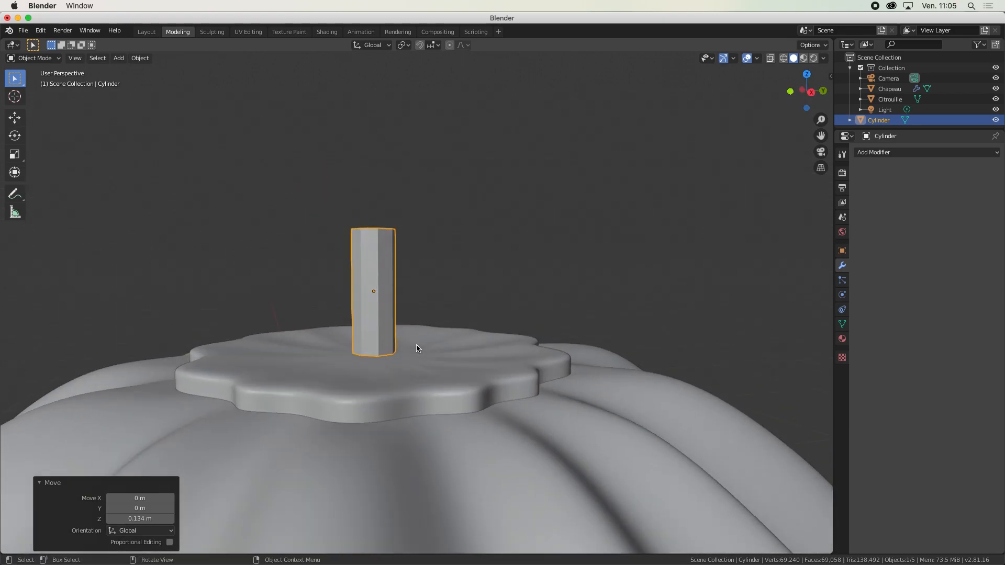
{"action": "key", "text": "KP_3"}
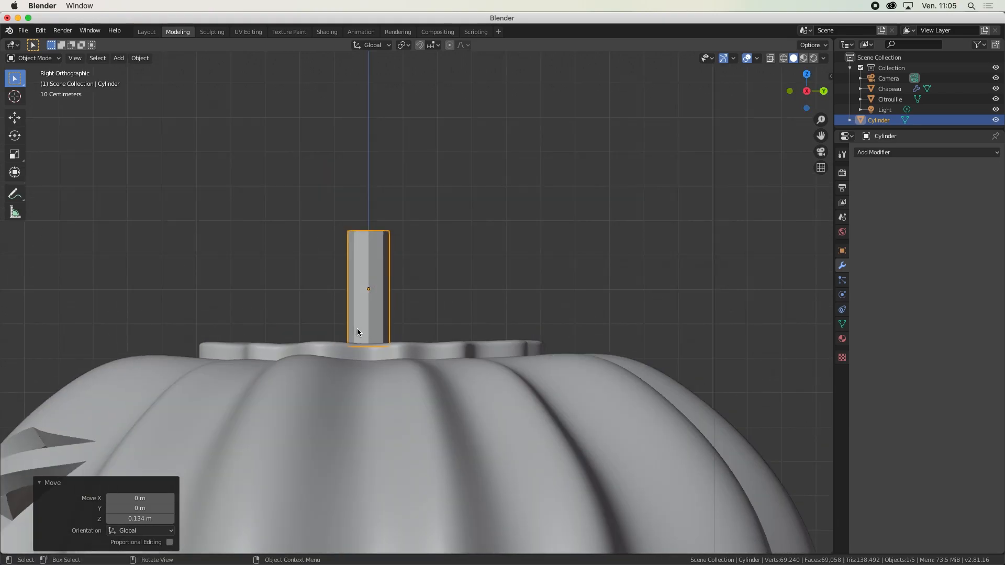
{"action": "middle_click_drag", "start_coordinate": [358, 328], "coordinate": [376, 331]}
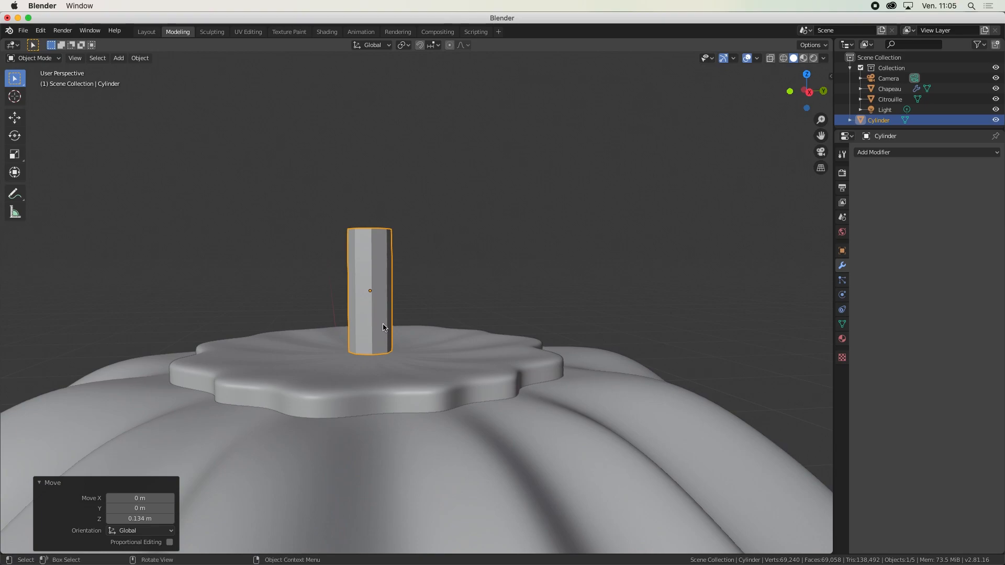
{"action": "key", "text": "g"}
{"action": "key", "text": "z"}
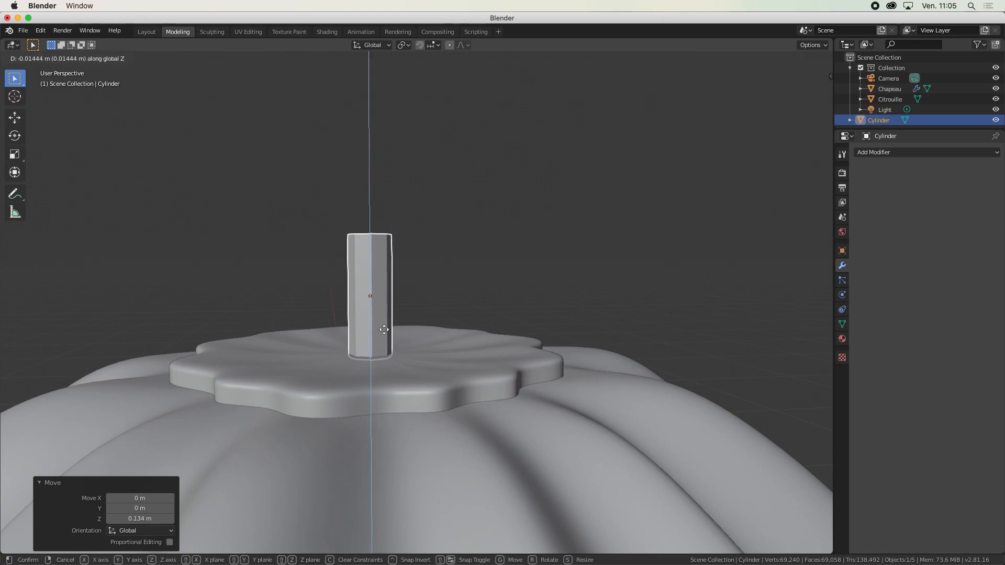
{"action": "left_click", "coordinate": [384, 330]}
- In Edit Mode, add a centred loop cut around the stem and scale it to about 0.804 to narrow the middle
{"action": "middle_click_drag", "start_coordinate": [384, 332], "coordinate": [433, 384]}
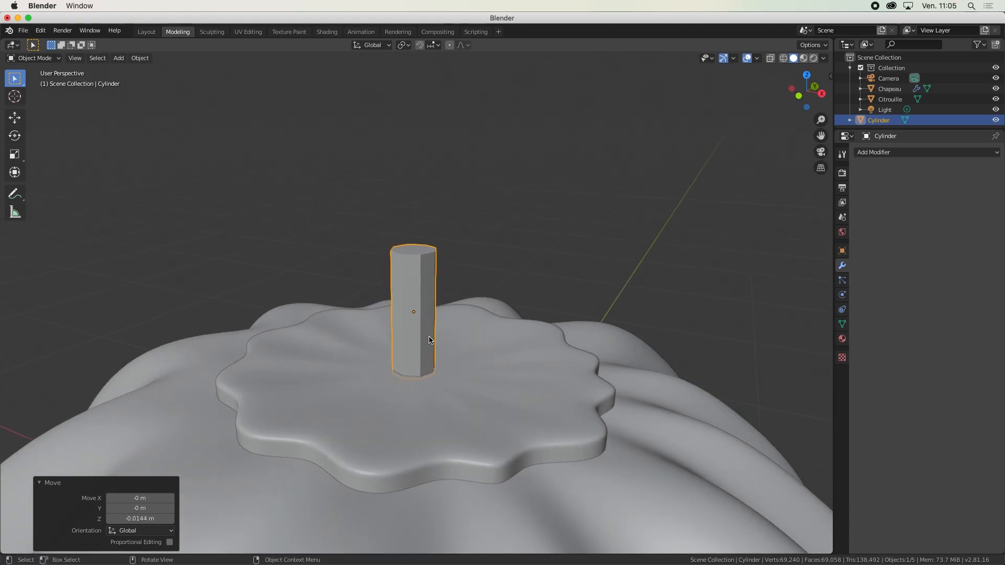
{"action": "key", "text": "Tab"}
{"action": "middle_click_drag", "start_coordinate": [430, 341], "coordinate": [433, 350]}
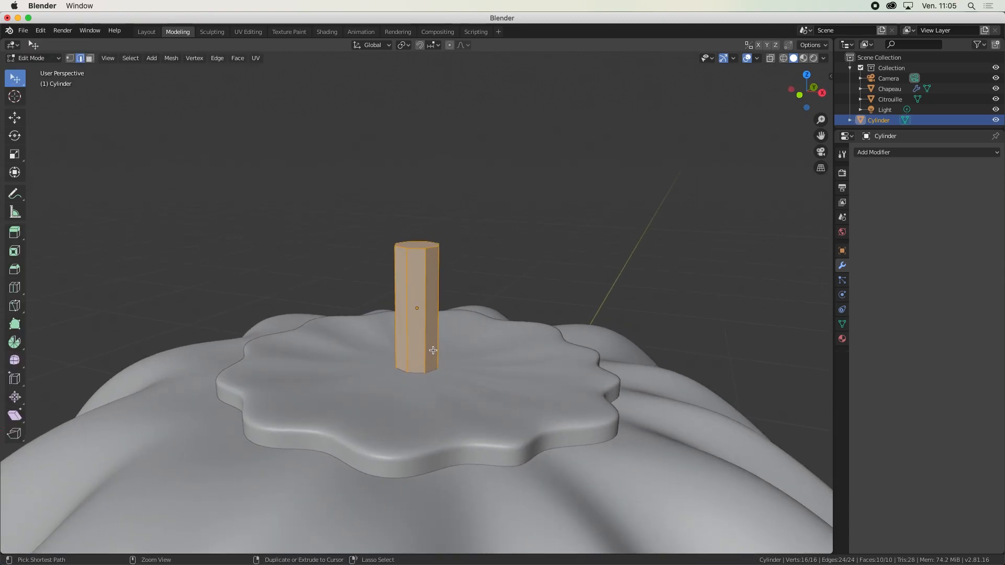
{"action": "key", "text": "ctrl+r"}
{"action": "left_click", "coordinate": [432, 350]}
{"action": "right_click", "coordinate": [432, 349]}
{"action": "key", "text": "s"}
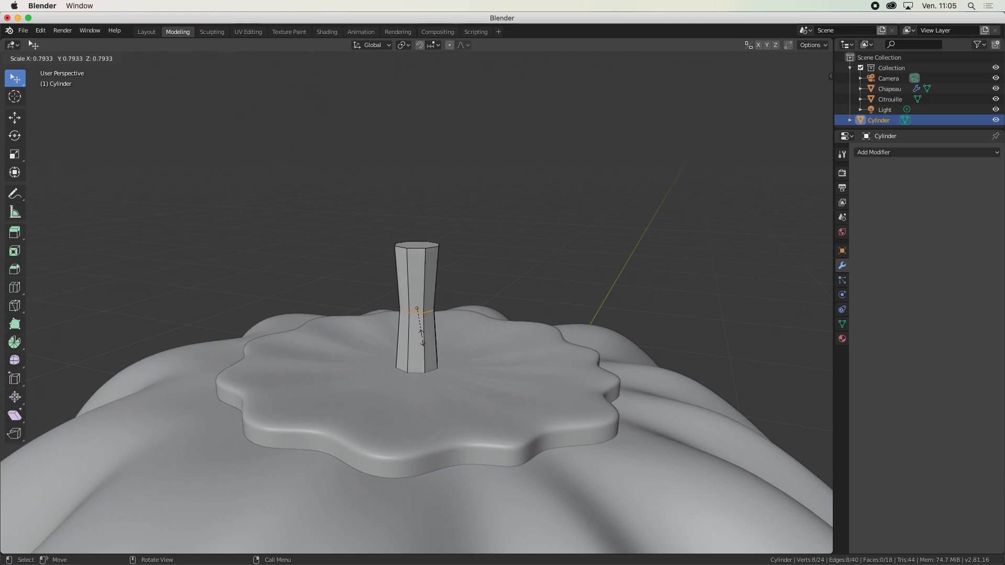
{"action": "left_click", "coordinate": [425, 339]}
- Add a second loop cut around the stem's upper half, slid to a factor of about -0.259
{"action": "middle_click_drag", "start_coordinate": [427, 343], "coordinate": [427, 314]}
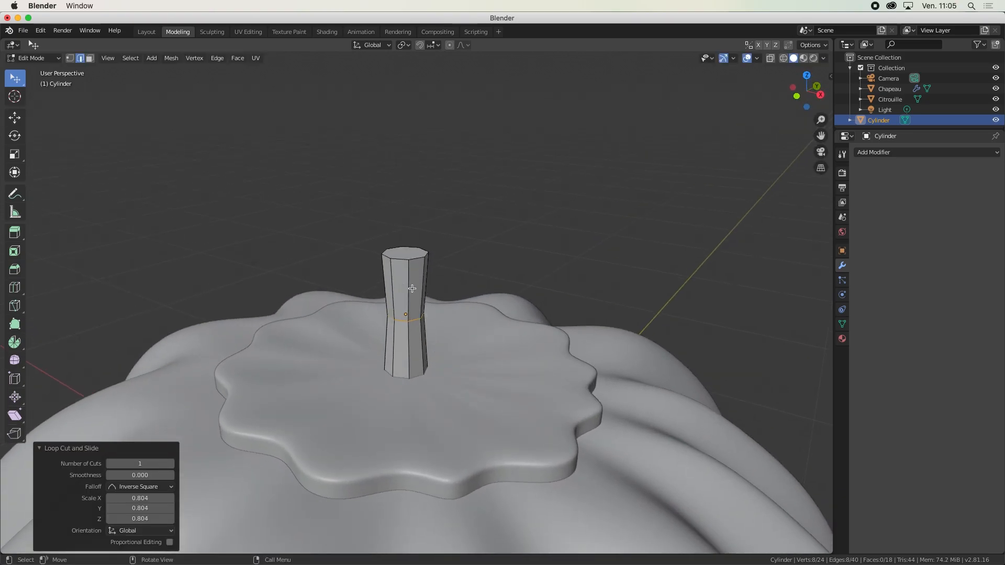
{"action": "key", "text": "ctrl+r"}
{"action": "left_click", "coordinate": [418, 286]}
{"action": "left_click", "coordinate": [430, 281]}
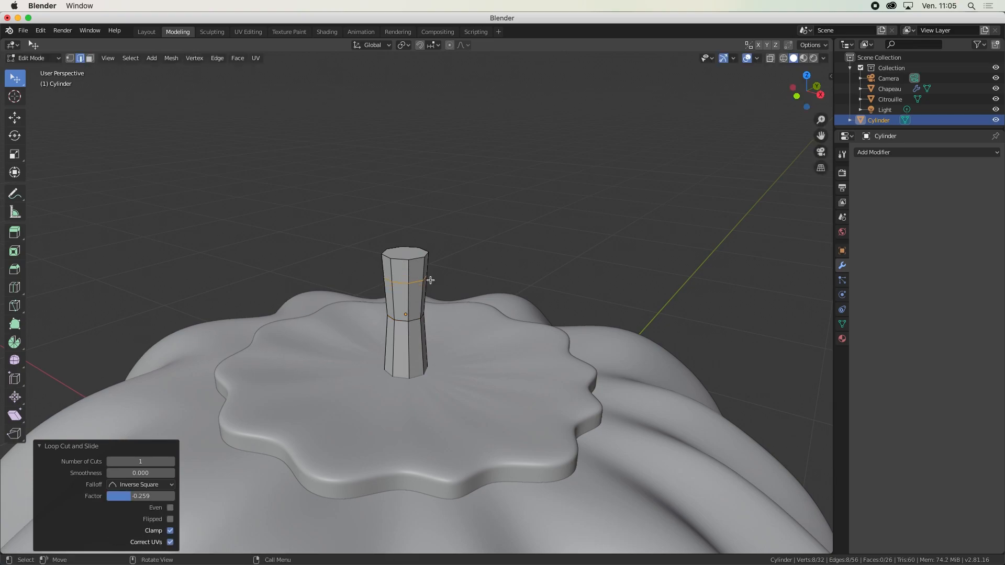
{"action": "mouse_move", "coordinate": [430, 280]}
{"action": "middle_mouse_down"}
{"action": "mouse_move", "coordinate": [471, 272]}
{"action": "mouse_move", "coordinate": [435, 269]}
{"action": "middle_mouse_up"}
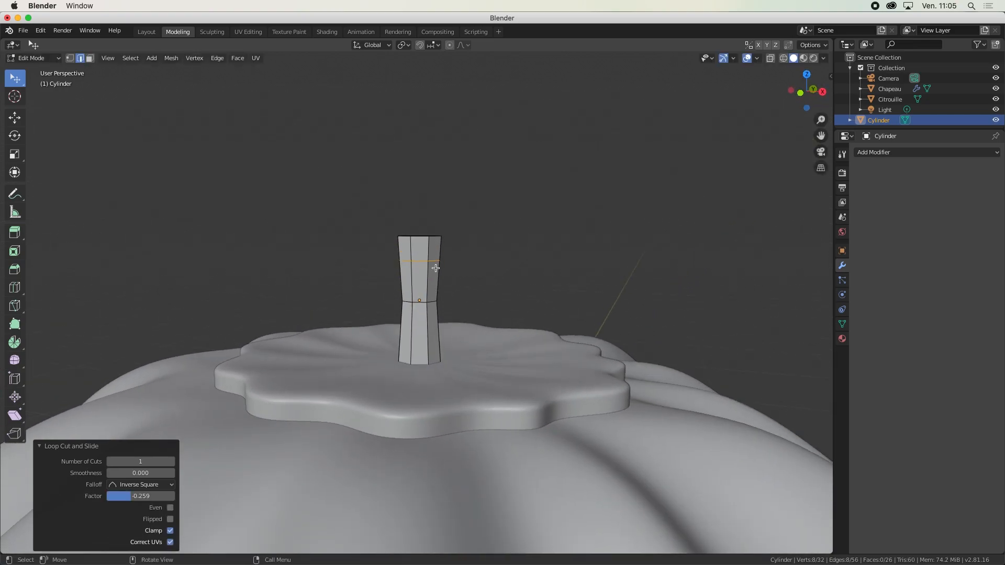
- Scale the new upper loop of the stem outward to about 1.059
{"action": "key", "text": "s"}
{"action": "left_click", "coordinate": [487, 281]}
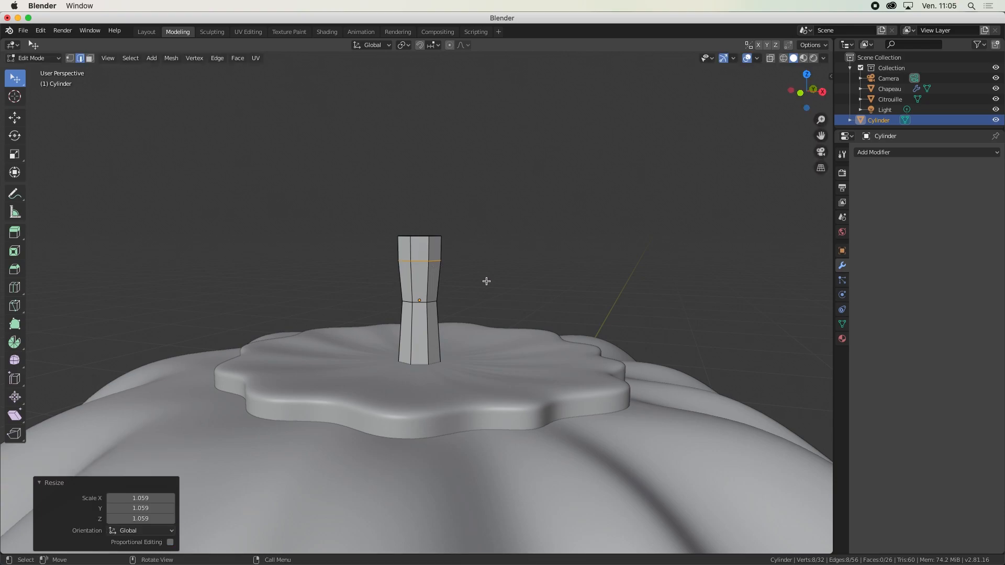
{"action": "middle_click_drag", "start_coordinate": [486, 281], "coordinate": [481, 283]}
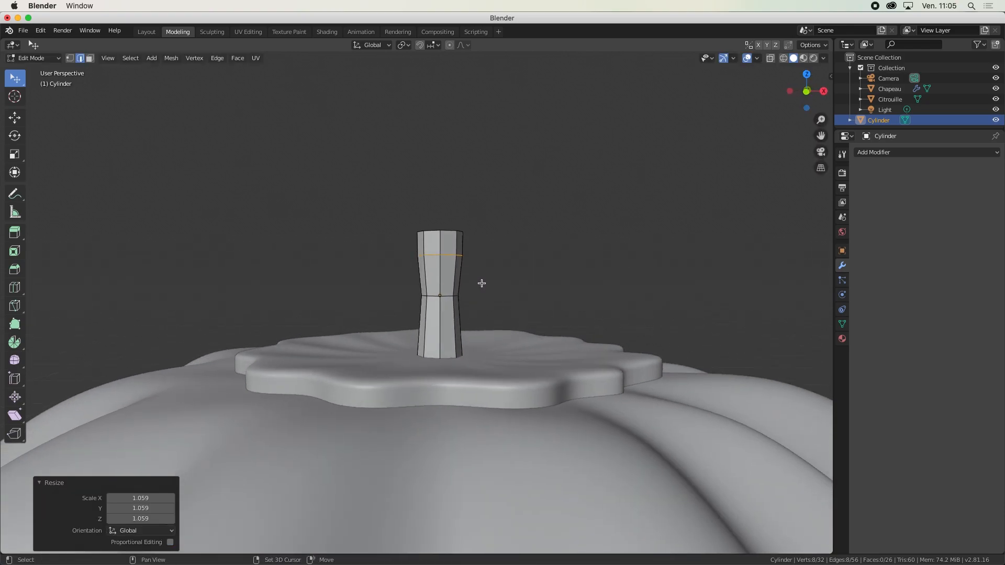
- In wireframe front view, select the stem's top section and move it about 0.0167 m along X and 0.0182 m along Z
{"action": "key", "text": "shift+z"}
{"action": "middle_click_drag", "start_coordinate": [478, 283], "coordinate": [509, 283]}
{"action": "key", "text": "1"}
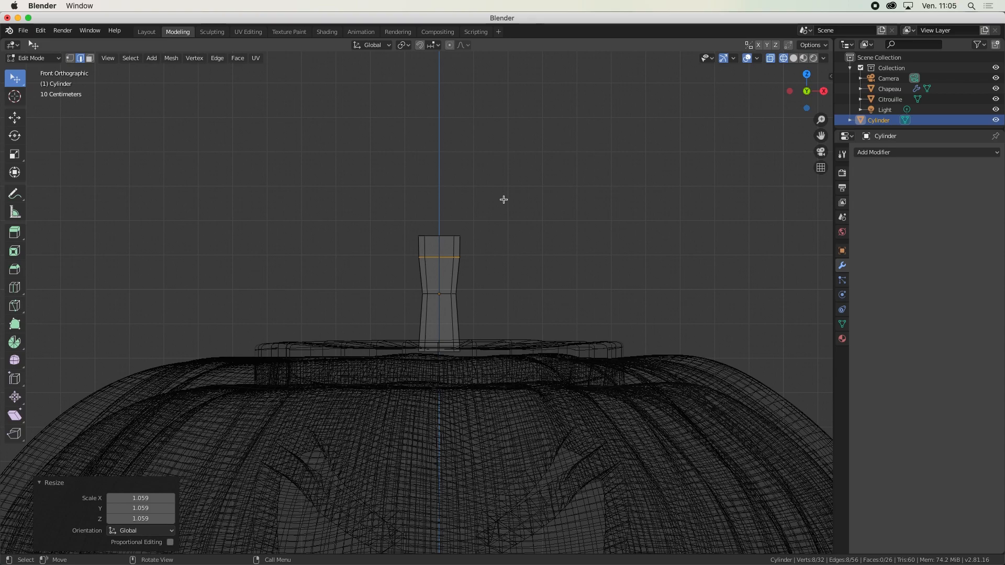
{"action": "key", "text": "b"}
{"action": "left_click_drag", "start_coordinate": [504, 198], "coordinate": [385, 248]}
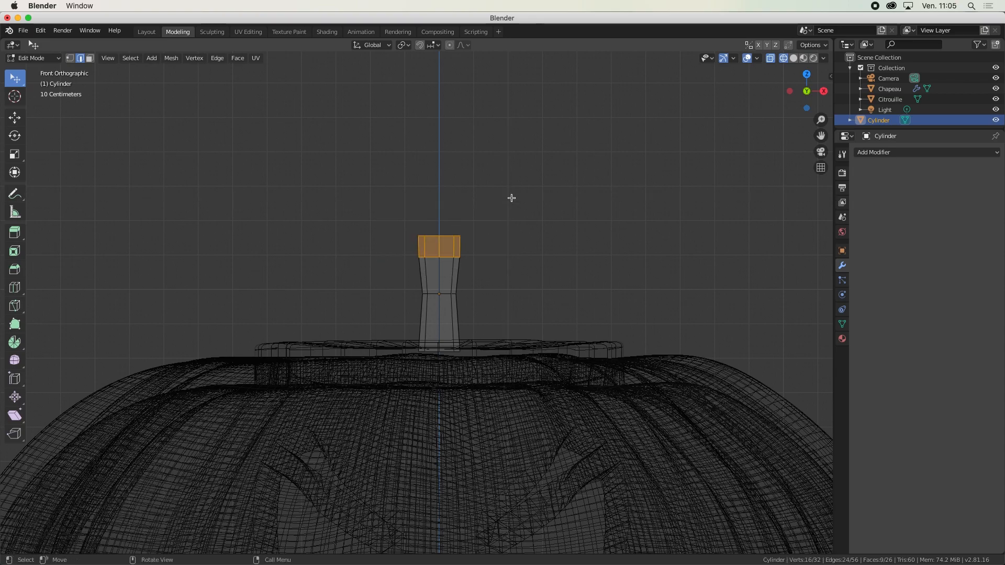
{"action": "key", "text": "g"}
{"action": "left_click", "coordinate": [496, 221]}
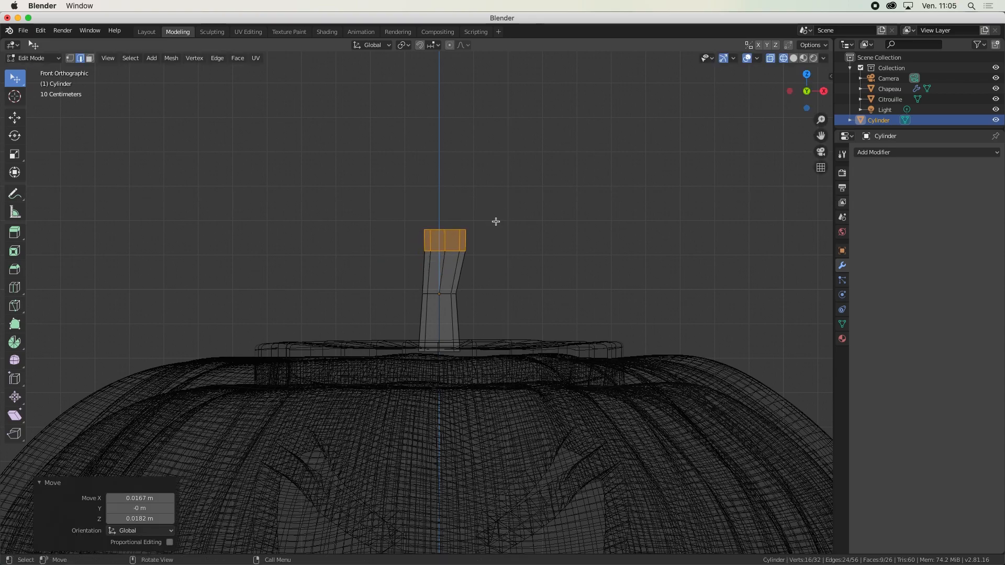
- Rotate the stem's top section about 37.6° and move it about 0.0471 m along X and -0.0532 m along Z
{"action": "key", "text": "r"}
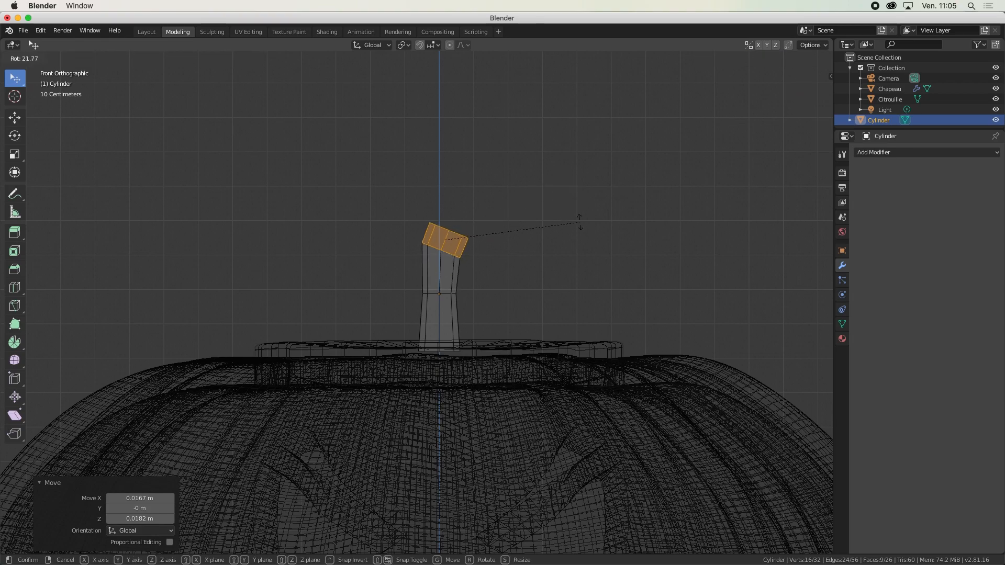
{"action": "left_click", "coordinate": [566, 257]}
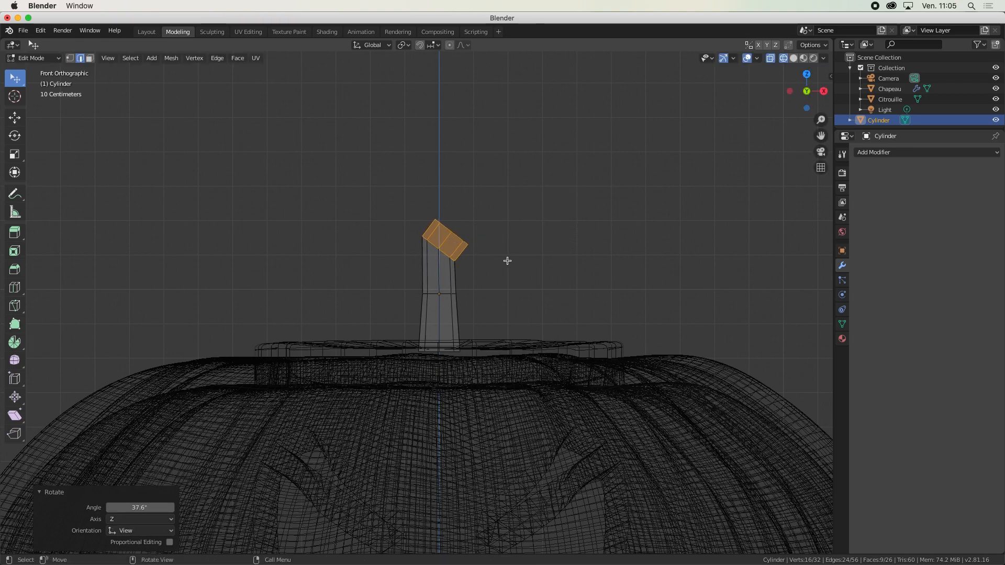
{"action": "key", "text": "g"}
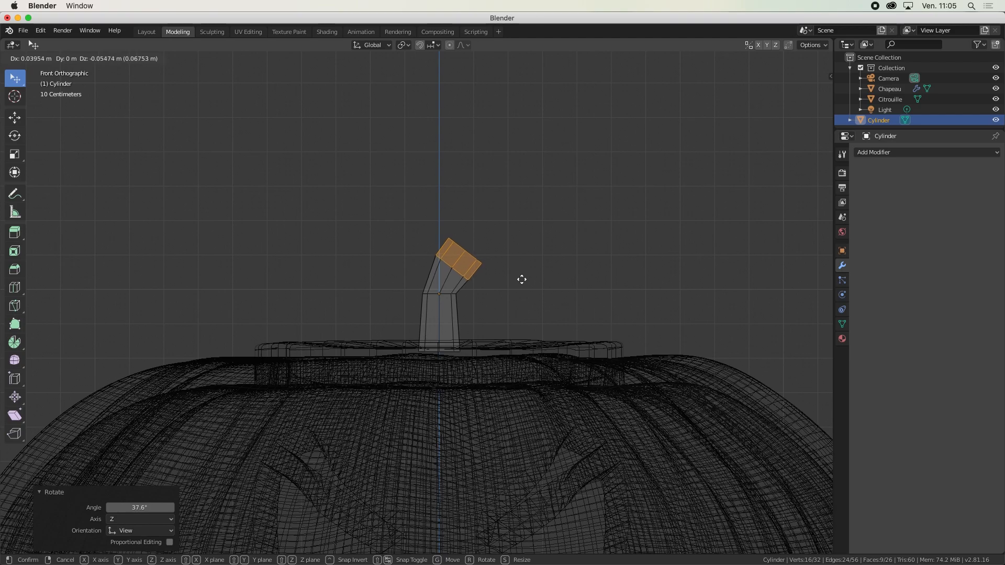
{"action": "left_click", "coordinate": [523, 277]}
- From the right view, move the stem's top section about 0.0167 m along Y and rotate it slightly
{"action": "middle_click_drag", "start_coordinate": [536, 262], "coordinate": [454, 283]}
{"action": "key", "text": "KP_3"}
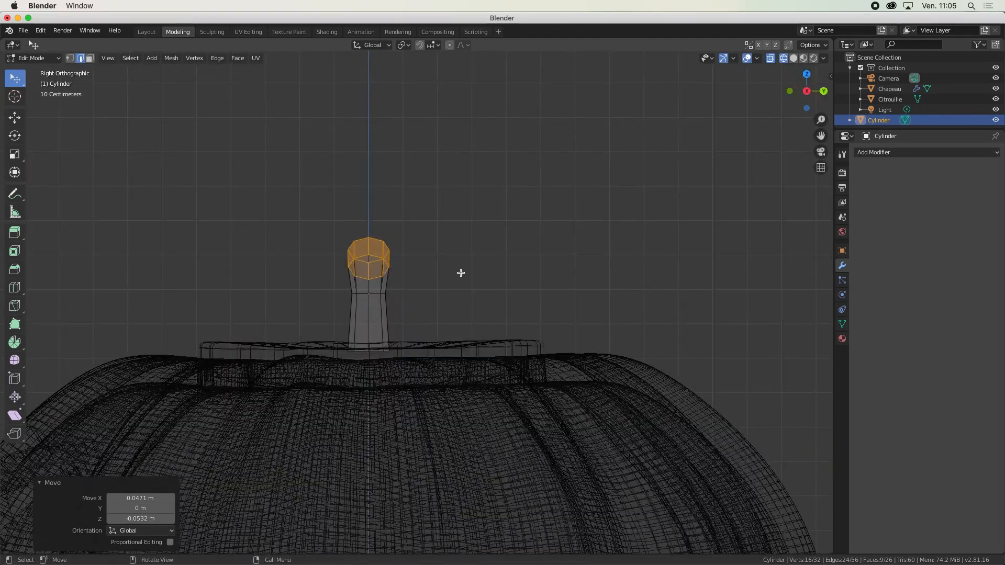
{"action": "key", "text": "g"}
{"action": "left_click", "coordinate": [465, 251]}
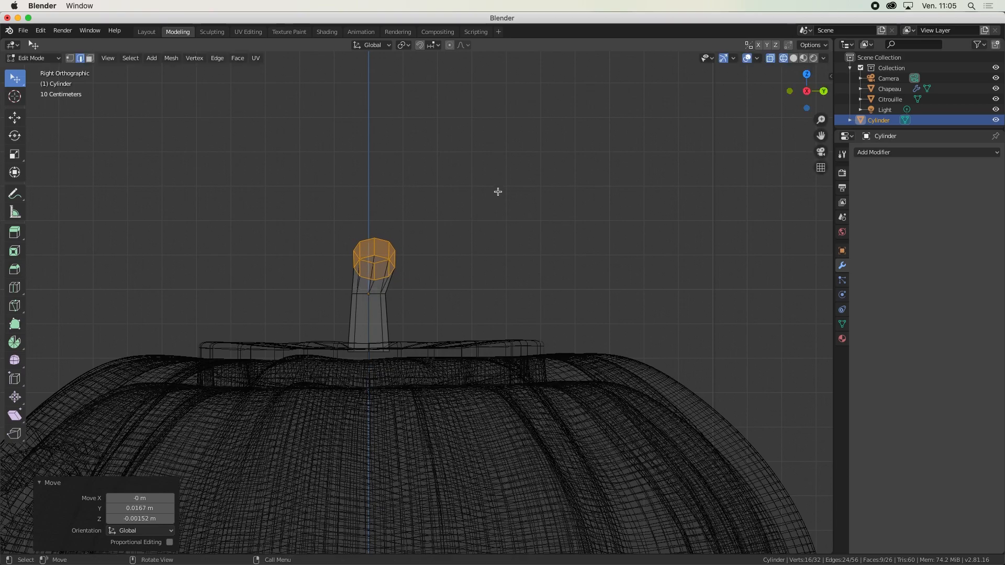
{"action": "key", "text": "r"}
{"action": "left_click", "coordinate": [503, 220]}
{"action": "middle_click_drag", "start_coordinate": [462, 241], "coordinate": [498, 262]}
- Return the stem to Object Mode and switch the viewport back to solid shading
{"action": "key", "text": "Tab"}
{"action": "middle_click_drag", "start_coordinate": [419, 317], "coordinate": [426, 330]}
{"action": "scroll", "coordinate": [426, 330], "scroll_direction": "down", "scroll_amount": 4}
{"action": "key", "text": "Tab"}
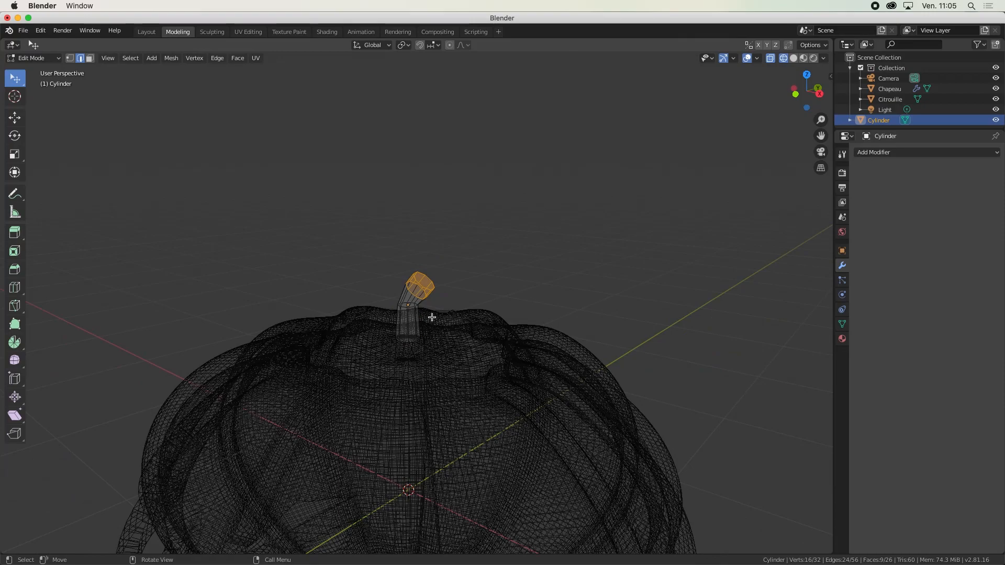
{"action": "key", "text": "Tab"}
{"action": "key", "text": "shift"}
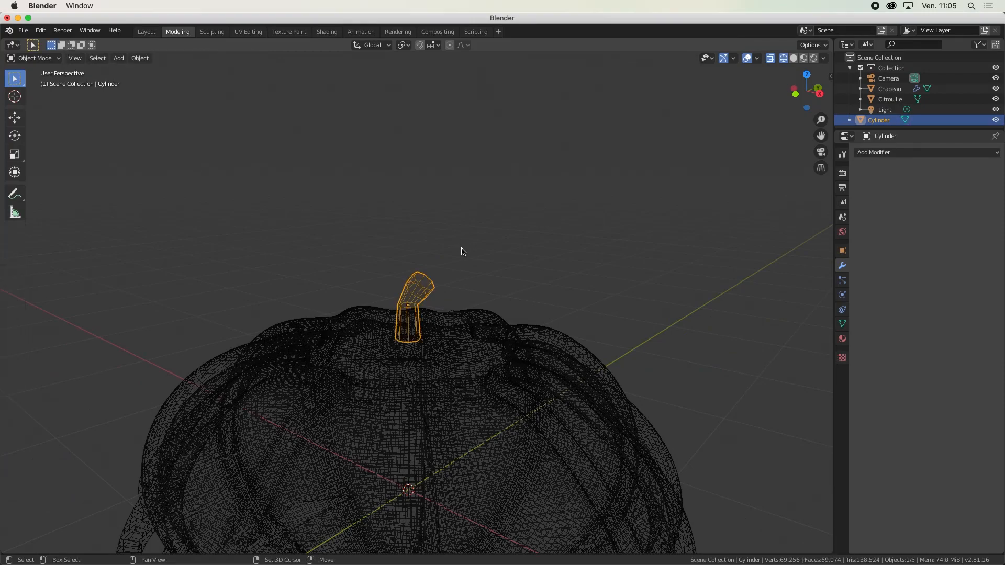
{"action": "key", "text": "shift+z"}
{"action": "scroll", "coordinate": [434, 331], "scroll_direction": "up", "scroll_amount": 1}
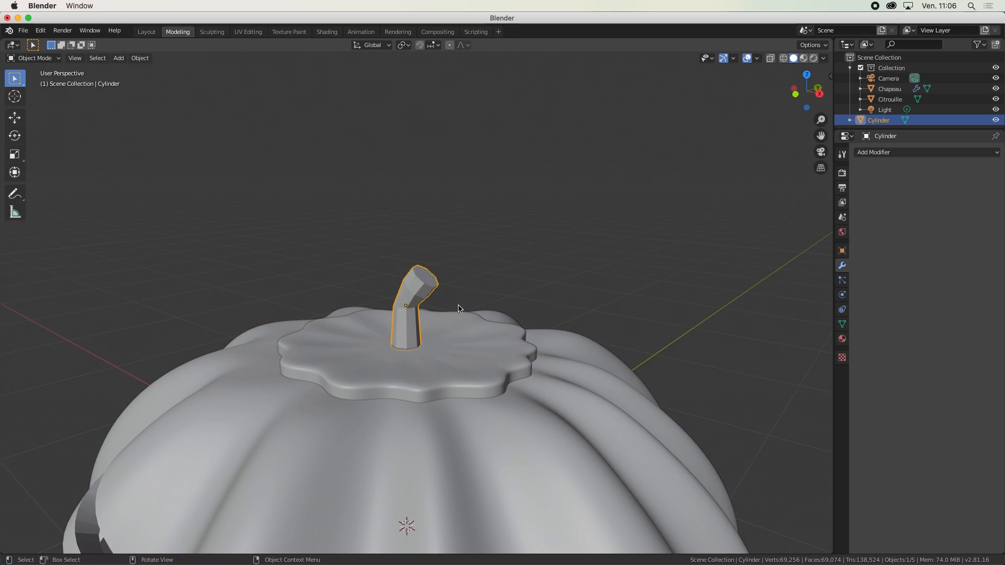
- Add a Subdivision Surface modifier to the stem with 2 viewport subdivisions and Optimal Display enabled
{"action": "left_click", "coordinate": [886, 153]}
{"action": "left_click", "coordinate": [801, 326]}
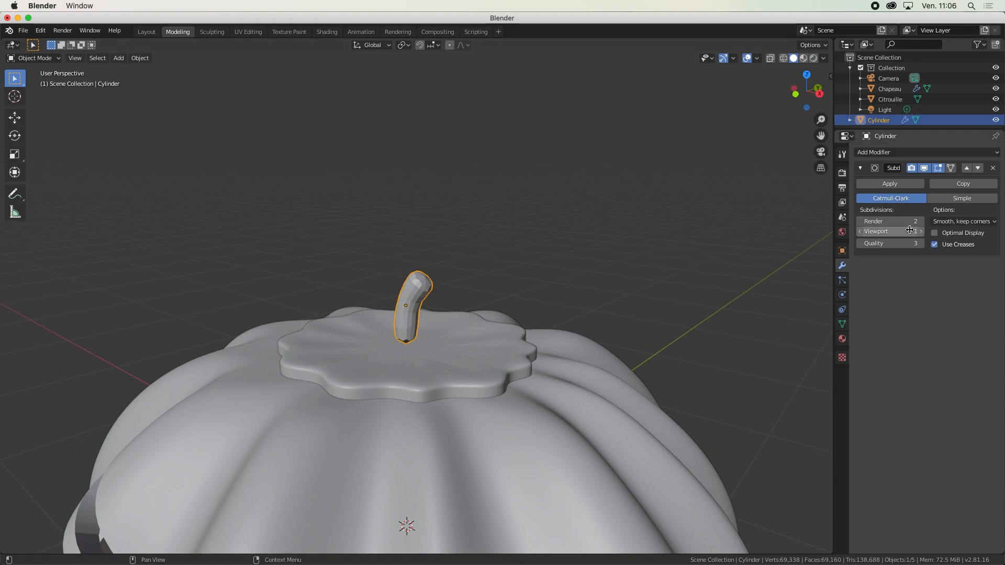
{"action": "left_click", "coordinate": [861, 232]}
{"action": "left_click", "coordinate": [921, 231]}
{"action": "left_click", "coordinate": [921, 232]}
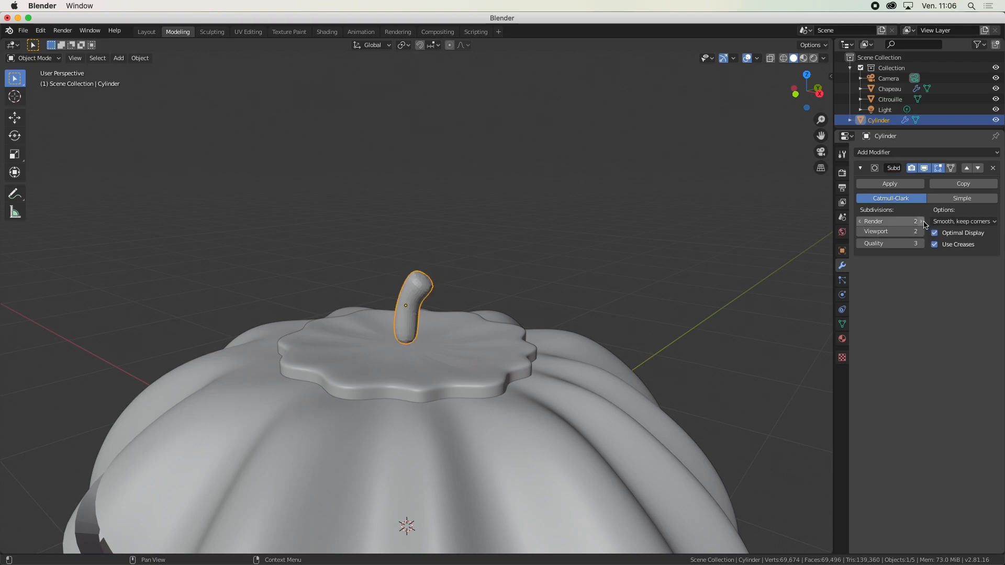
- Raise the stem's viewport and render subdivisions to 3
{"action": "scroll", "coordinate": [401, 318], "scroll_direction": "up", "scroll_amount": 4}
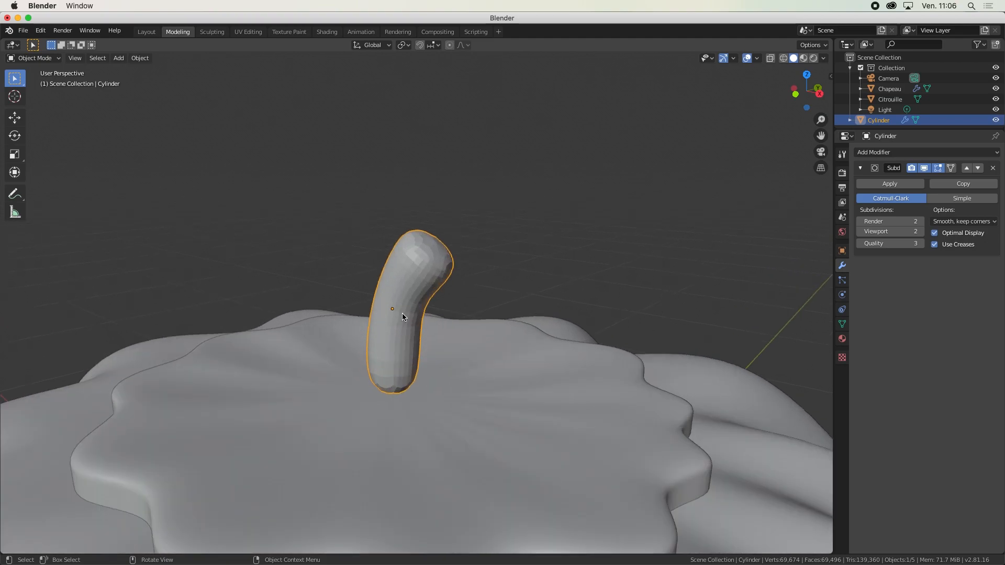
{"action": "left_click", "coordinate": [922, 232]}
{"action": "left_click", "coordinate": [921, 221]}
{"action": "scroll", "coordinate": [378, 326], "scroll_direction": "up", "scroll_amount": 2}
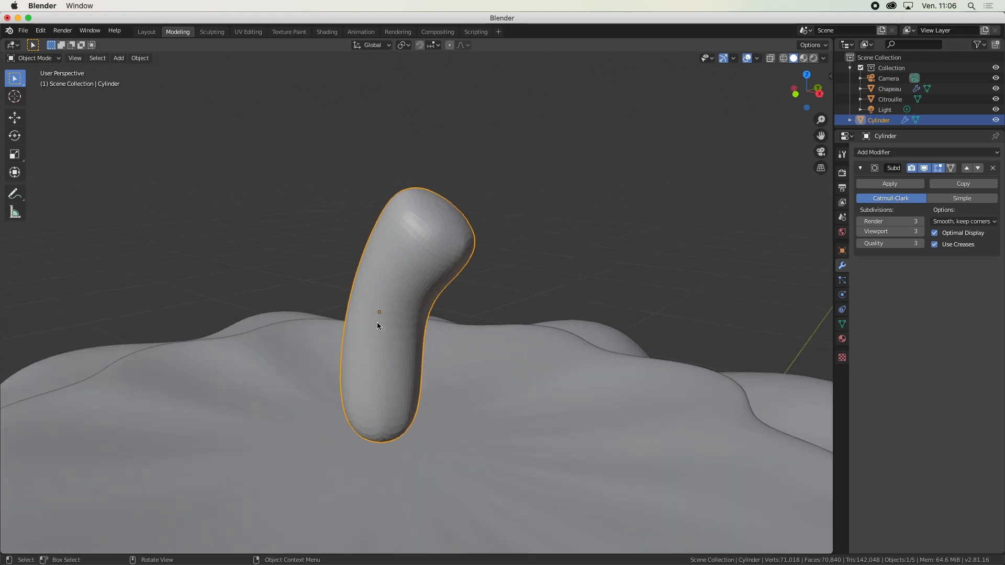
{"action": "scroll", "coordinate": [378, 325], "scroll_direction": "down", "scroll_amount": 2}
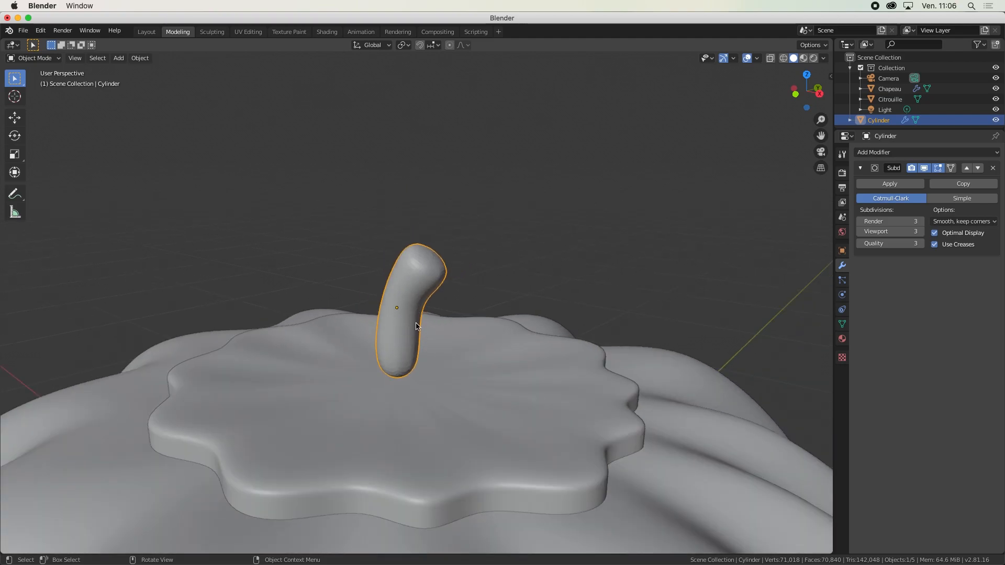
- In Edit Mode, select the stem's middle edge loop and scale it up slightly to widen the bend
{"action": "key", "text": "Tab"}
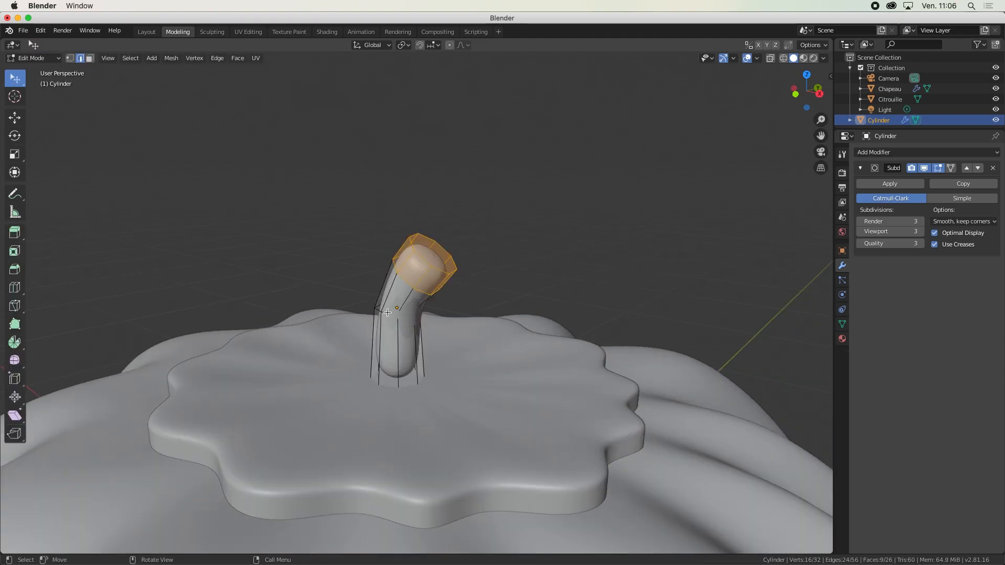
{"action": "left_click", "coordinate": [387, 312]}
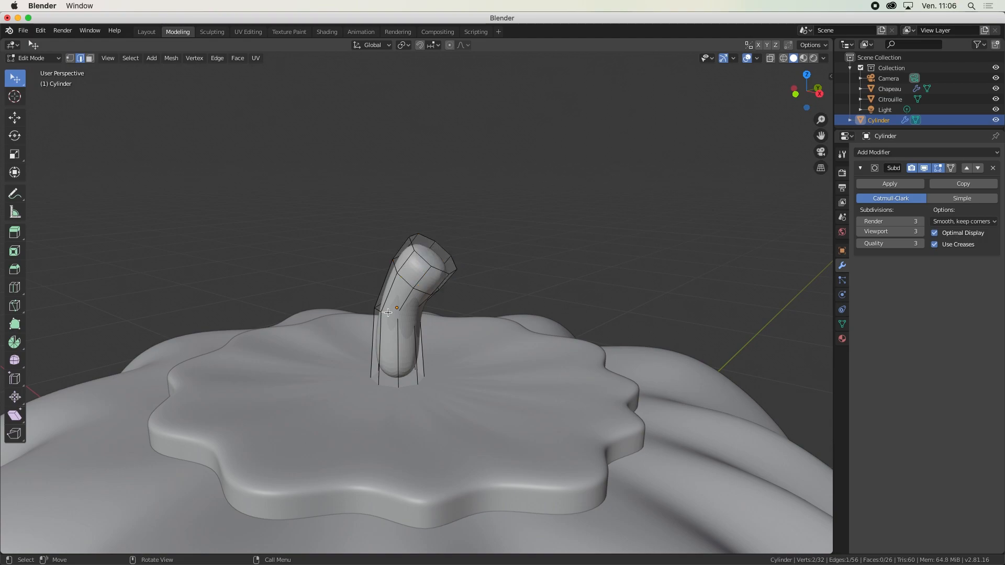
{"action": "left_click", "coordinate": [388, 313], "text": "alt"}
{"action": "middle_click_drag", "start_coordinate": [388, 312], "coordinate": [462, 314]}
{"action": "key", "text": "s"}
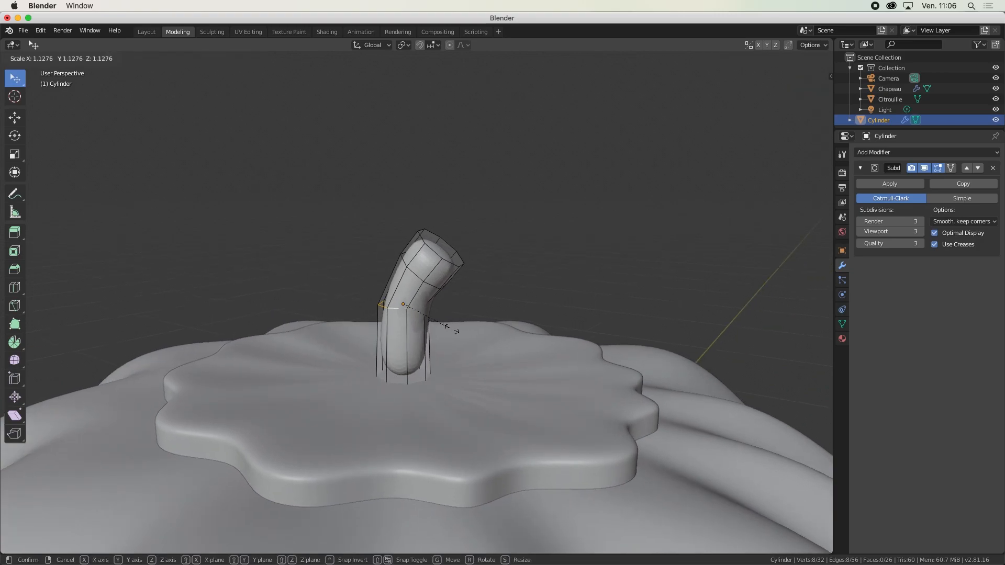
{"action": "left_click", "coordinate": [463, 328]}
- Select the stem's two uppermost edge loops and scale them together to about 1.312 to flare the tip
{"action": "left_click", "coordinate": [433, 283]}
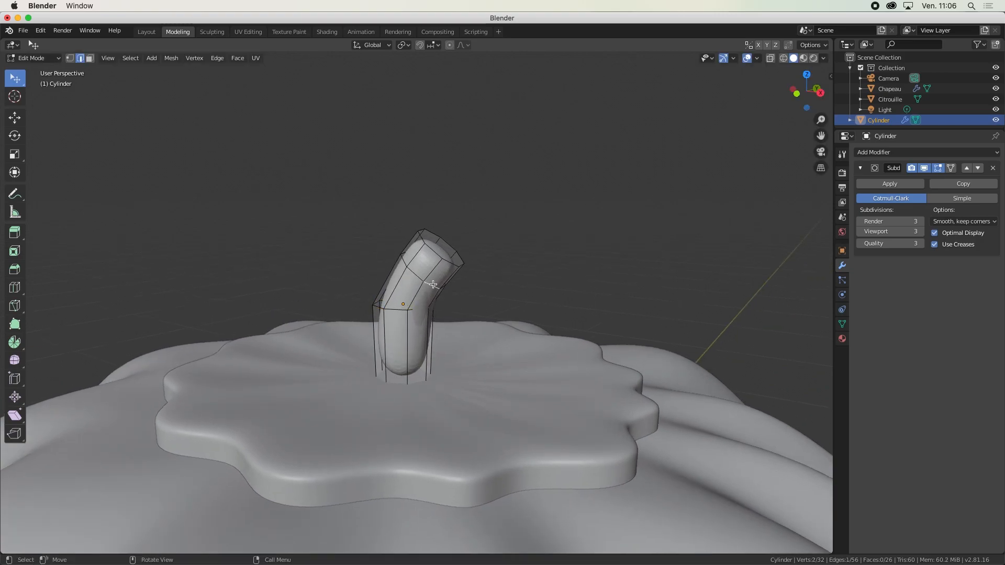
{"action": "left_click", "coordinate": [435, 283], "text": "alt"}
{"action": "left_click", "coordinate": [451, 263], "text": "alt+shift"}
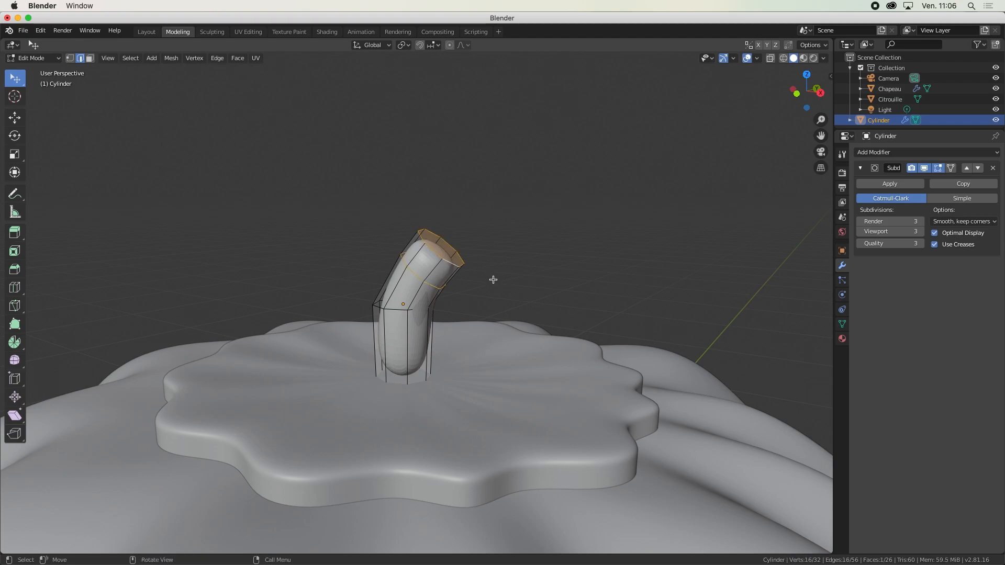
{"action": "key", "text": "s"}
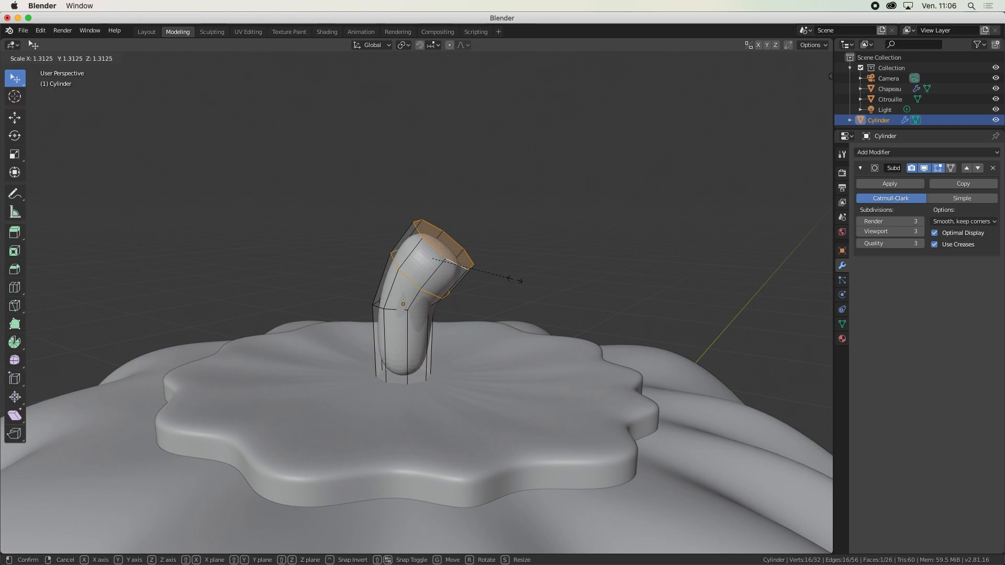
{"action": "left_click", "coordinate": [516, 280]}
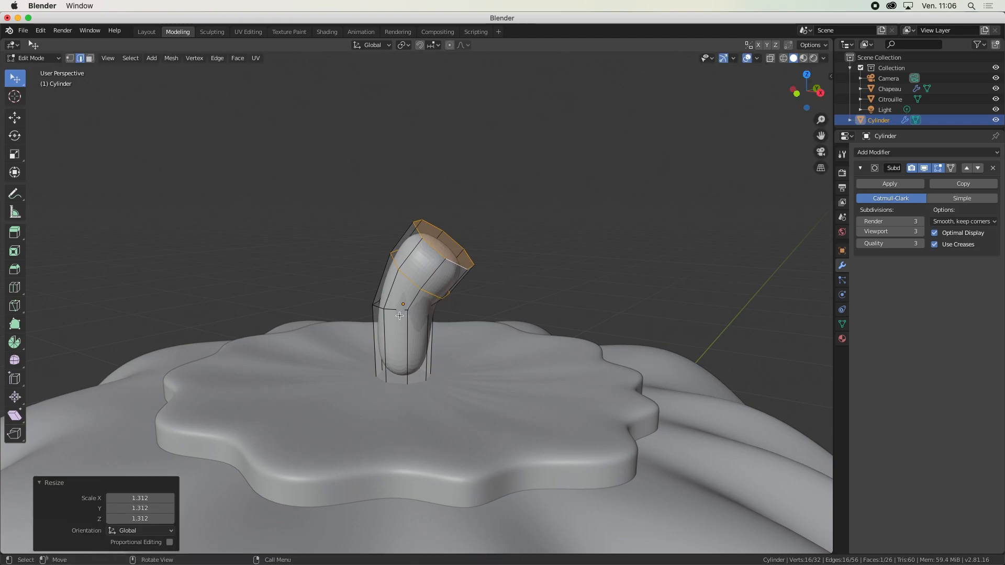
{"action": "key", "text": "ctrl+r"}
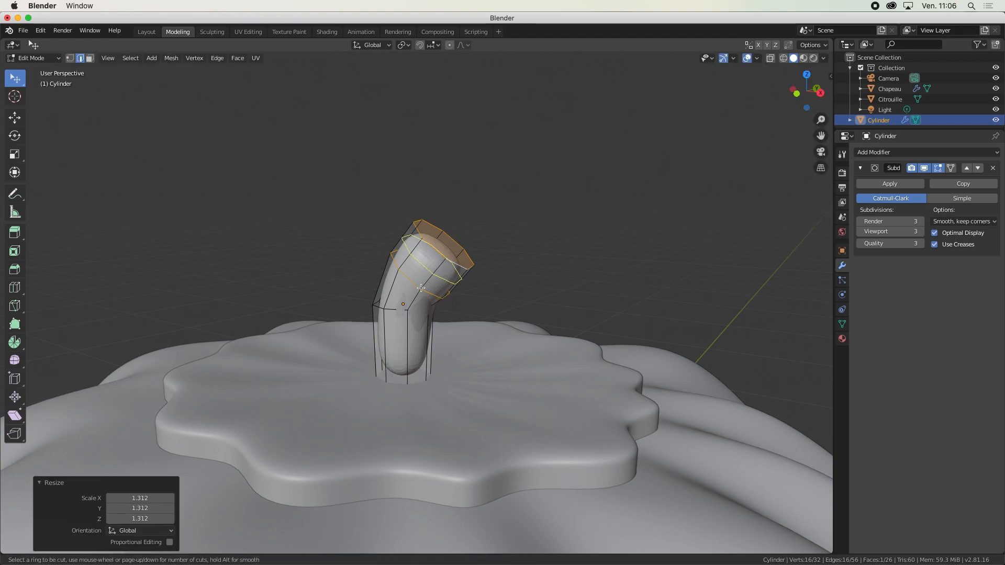
{"action": "key", "text": "Escape"}
- Select the edge loop around the stem's top rim and raise its Mean Crease to sharpen the flat end
{"action": "scroll", "coordinate": [414, 291], "scroll_direction": "up", "scroll_amount": 3}
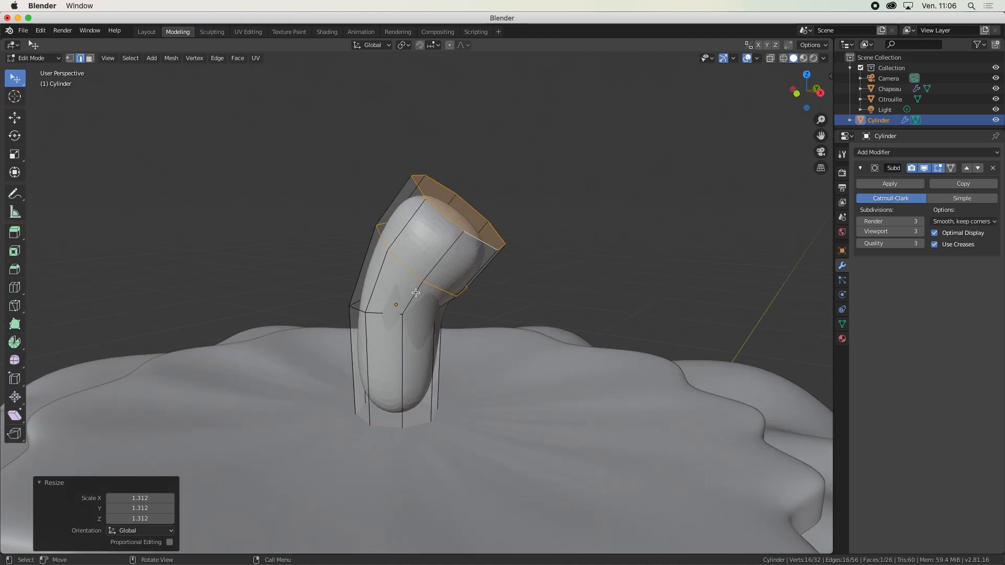
{"action": "middle_click_drag", "start_coordinate": [445, 221], "coordinate": [463, 205]}
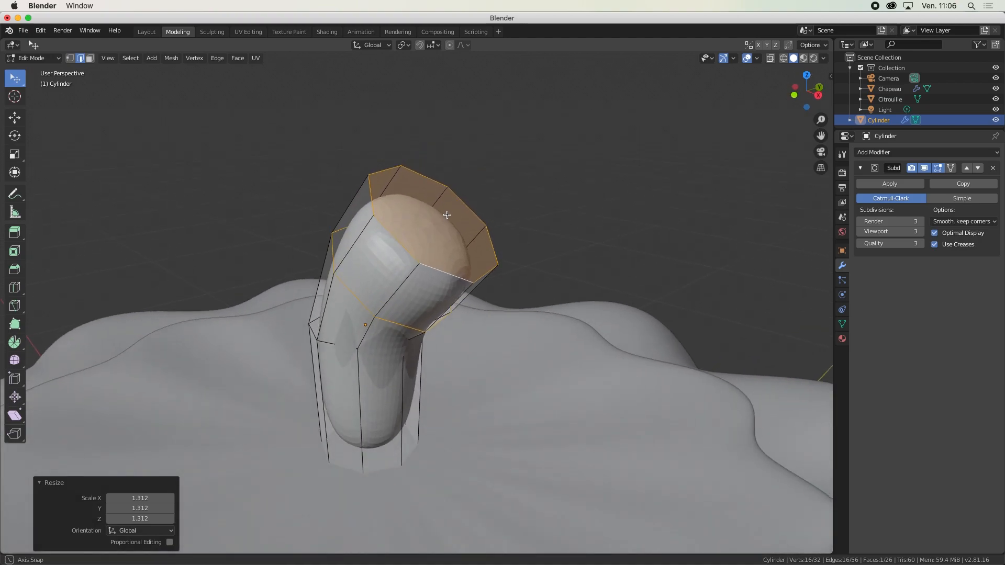
{"action": "left_click", "coordinate": [461, 205]}
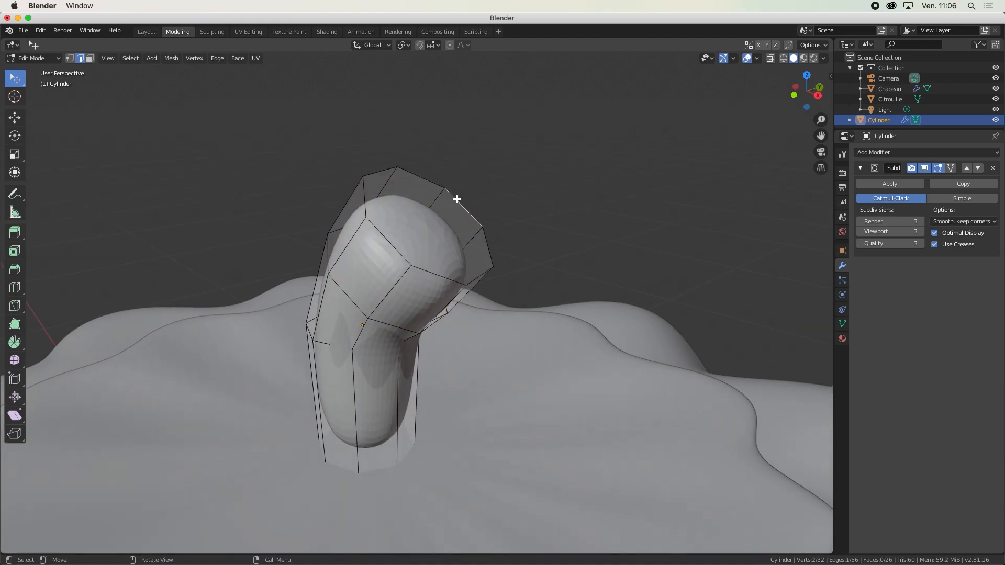
{"action": "left_click", "coordinate": [457, 199], "text": "alt"}
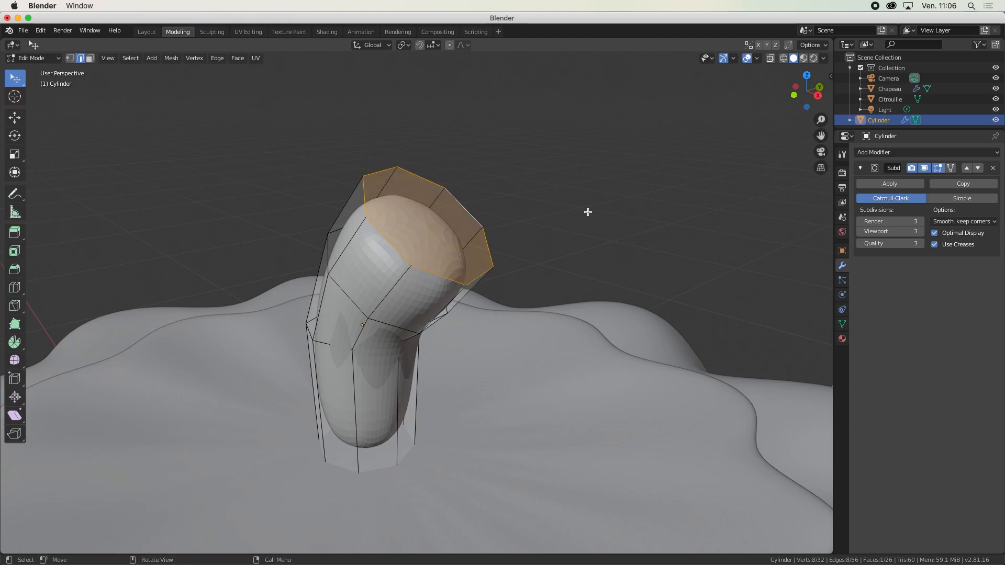
{"action": "left_click", "coordinate": [831, 79]}
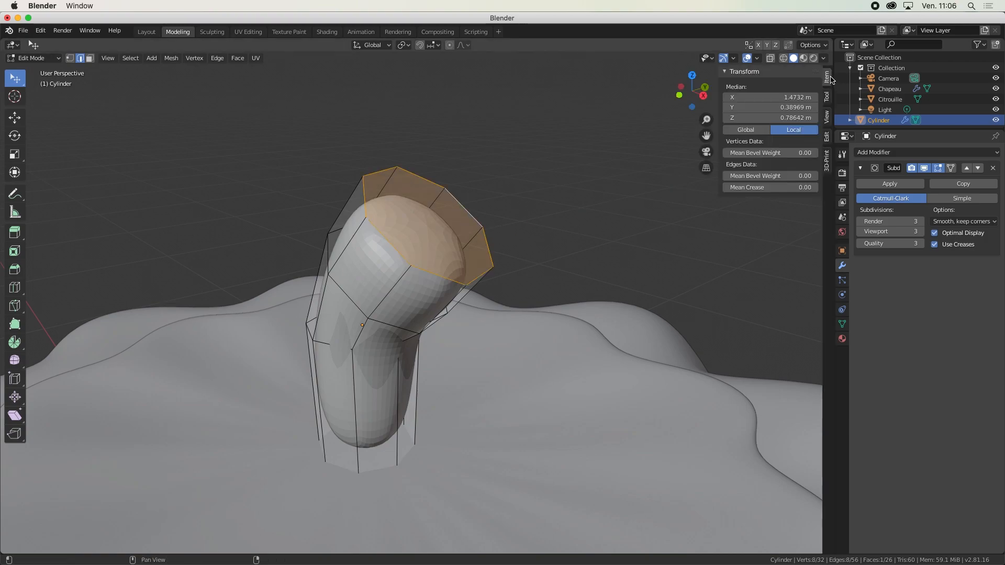
{"action": "mouse_move", "coordinate": [770, 187]}
{"action": "left_mouse_down"}
{"action": "mouse_move", "coordinate": [818, 187]}
{"action": "mouse_move", "coordinate": [790, 187]}
{"action": "left_mouse_up"}
- Select the edge loop below the stem's rim, raise its Mean Crease to 0.99 and readjust it downward
{"action": "middle_click_drag", "start_coordinate": [478, 264], "coordinate": [412, 272]}
{"action": "left_click", "coordinate": [384, 270]}
{"action": "left_click", "coordinate": [385, 270], "text": "alt+shift"}
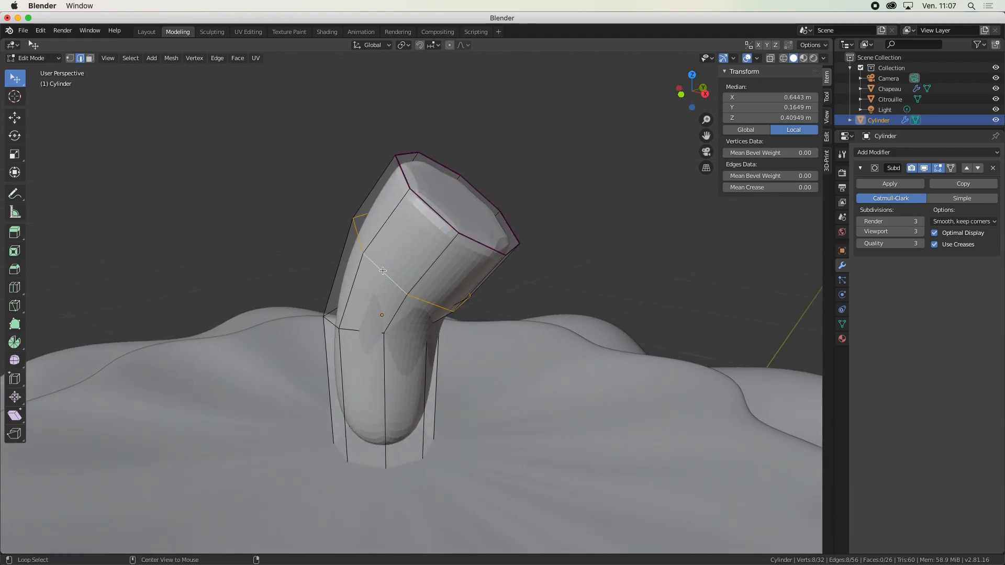
{"action": "left_click_drag", "start_coordinate": [775, 188], "coordinate": [815, 188]}
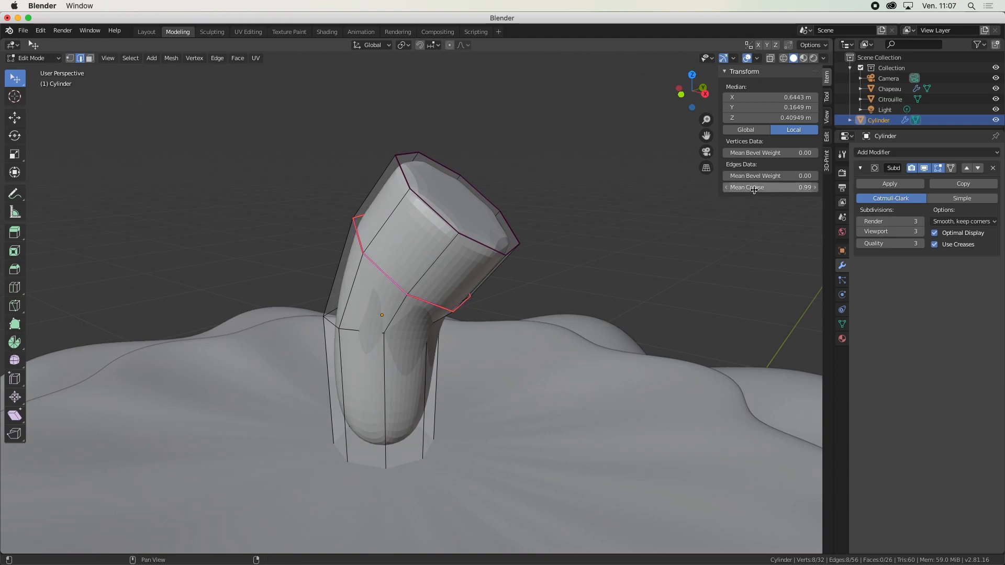
{"action": "left_click_drag", "start_coordinate": [790, 187], "coordinate": [785, 187]}
- Return to Object Mode and lower the stem about 0.035 m along Z so its base sinks into the lid
{"action": "middle_click_drag", "start_coordinate": [430, 287], "coordinate": [411, 271]}
{"action": "middle_click_drag", "start_coordinate": [454, 278], "coordinate": [409, 264]}
{"action": "key", "text": "Tab"}
{"action": "scroll", "coordinate": [447, 302], "scroll_direction": "down", "scroll_amount": 3}
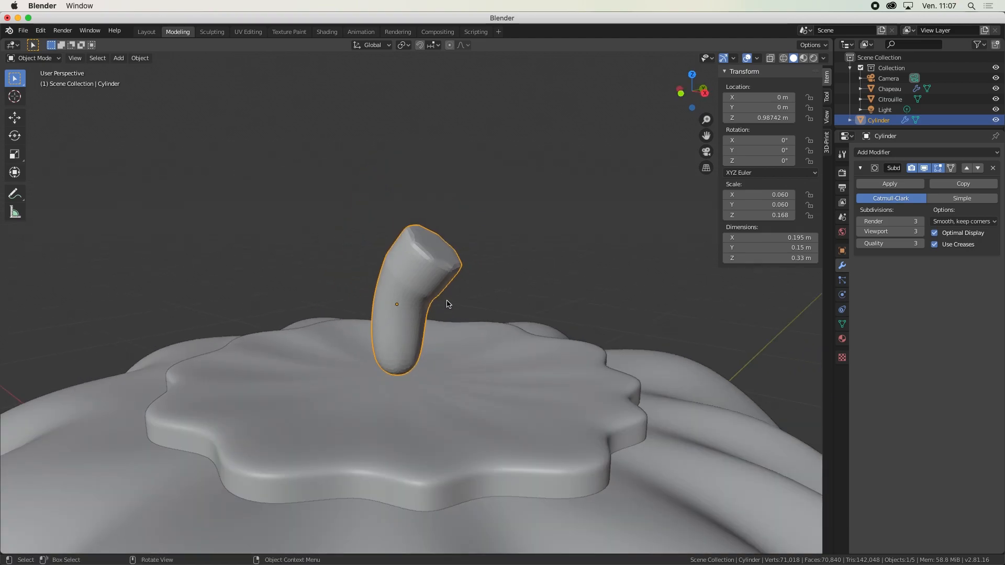
{"action": "key", "text": "g"}
{"action": "key", "text": "z"}
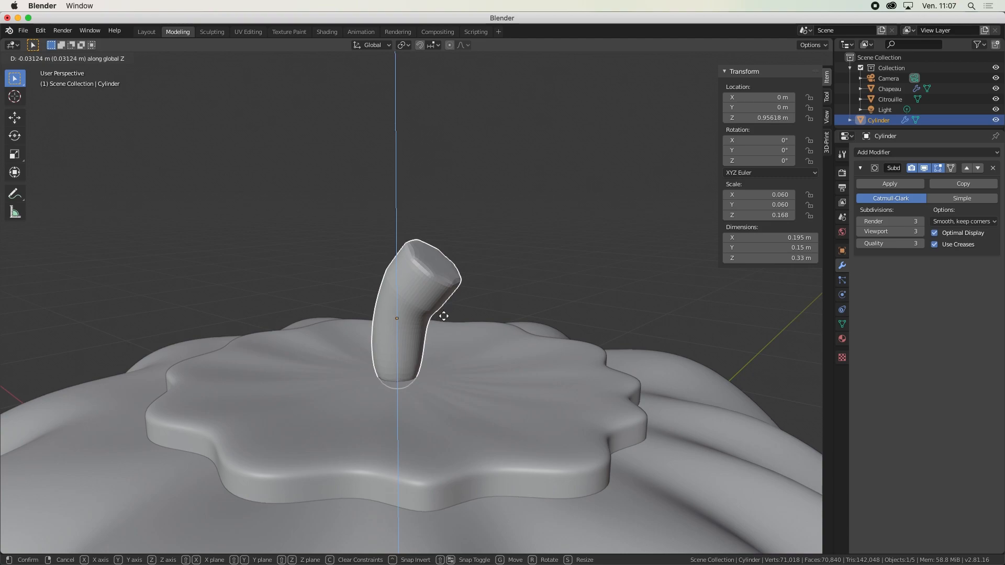
{"action": "left_click", "coordinate": [444, 320]}
- Try joining the lid and the stem into one object and undo the join
{"action": "left_click", "coordinate": [503, 407]}
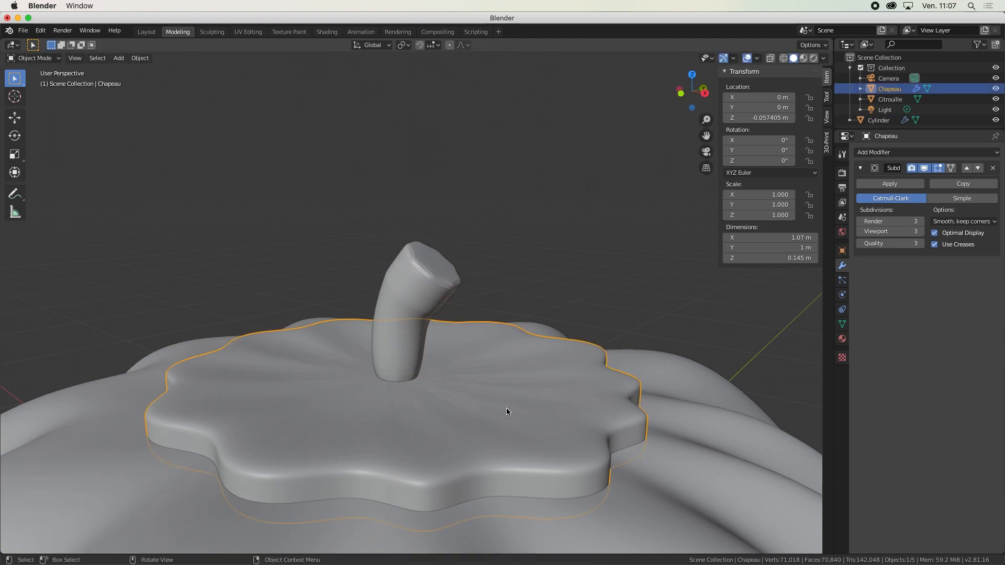
{"action": "left_click", "coordinate": [410, 288], "text": "shift"}
{"action": "middle_click_drag", "start_coordinate": [456, 307], "coordinate": [521, 281]}
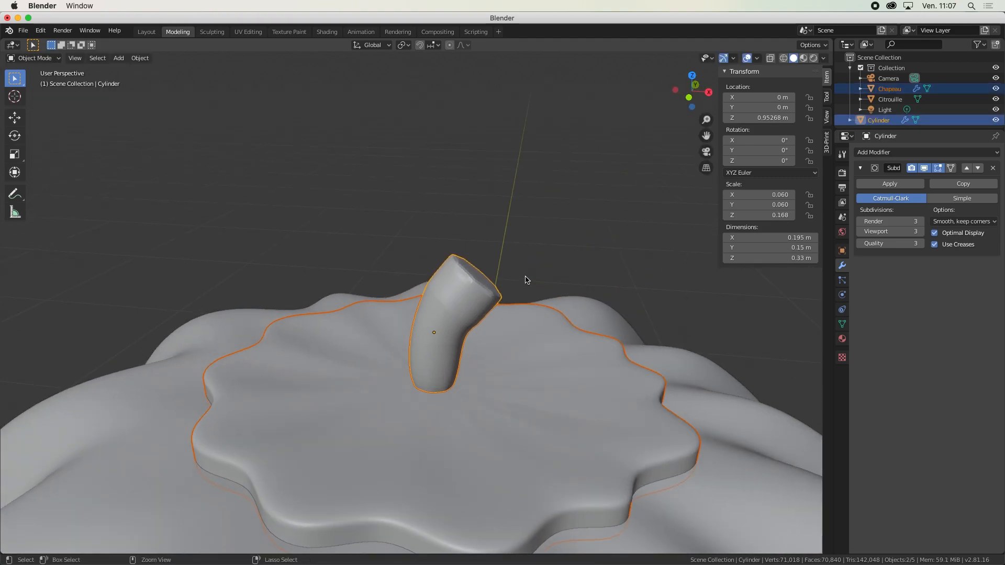
{"action": "key", "text": "ctrl+j"}
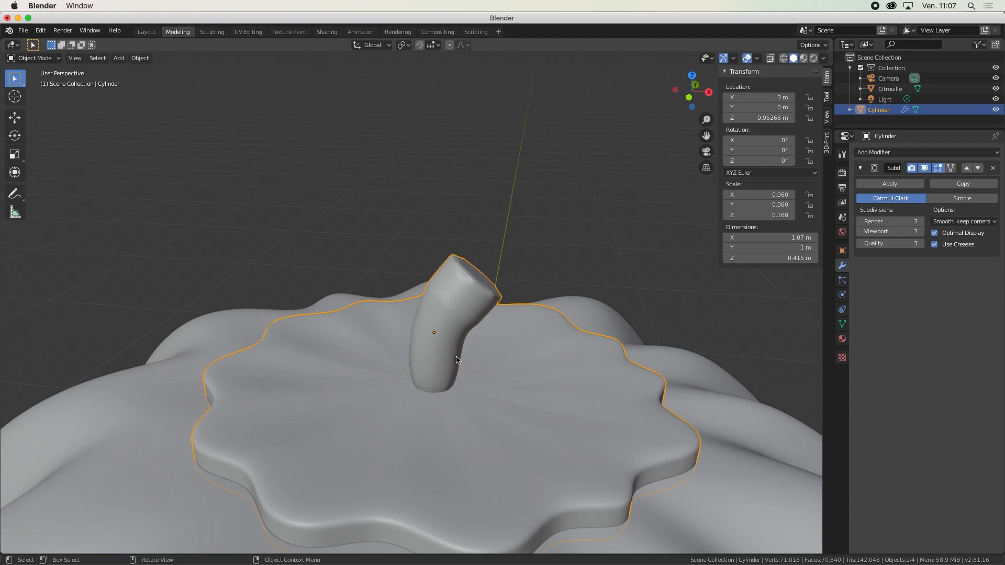
{"action": "key", "text": "ctrl+z"}
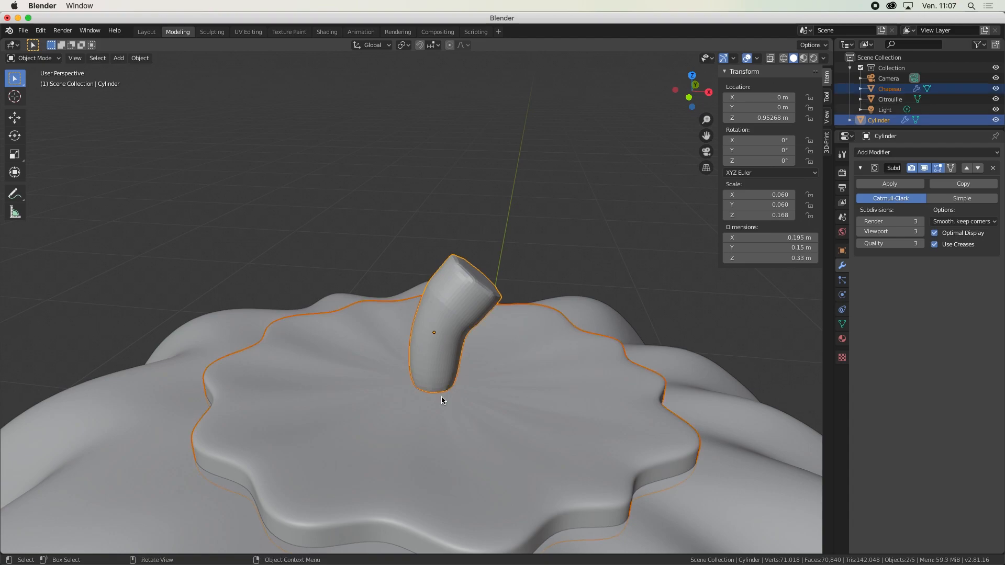
- Apply the Subdivision Surface modifiers on the stem and on the lid
{"action": "left_click", "coordinate": [447, 345]}
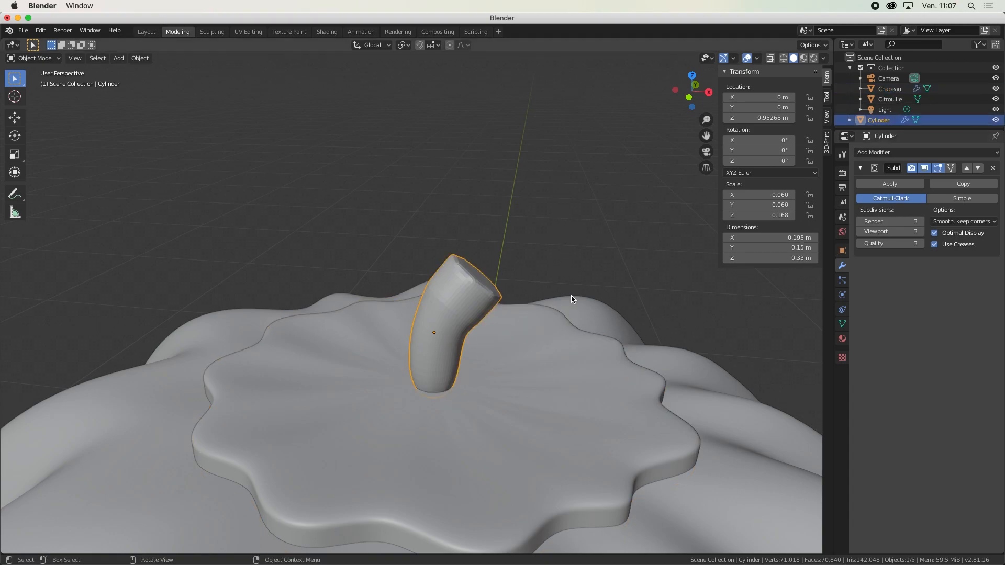
{"action": "left_click", "coordinate": [889, 183]}
{"action": "left_click", "coordinate": [537, 407]}
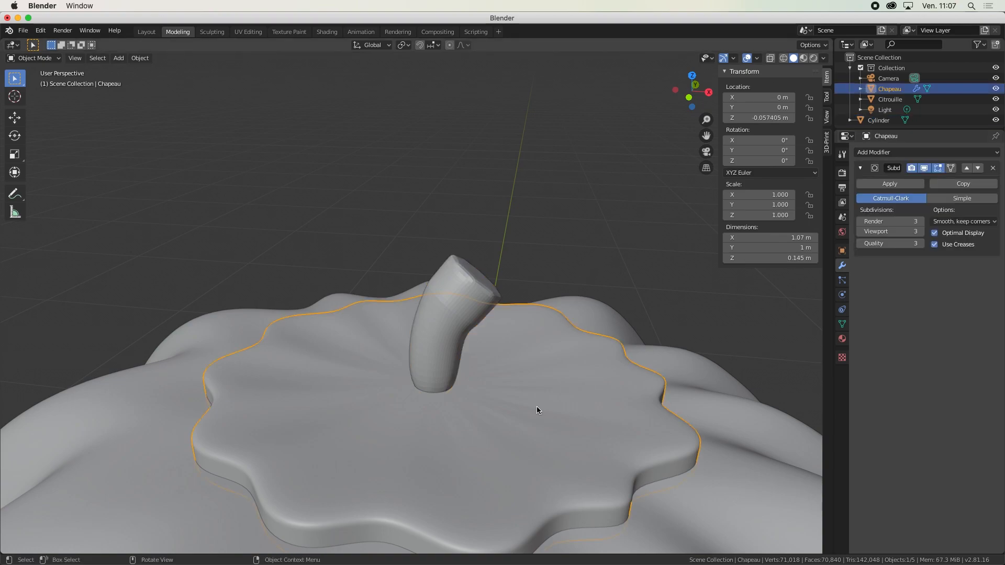
{"action": "left_click", "coordinate": [883, 184]}
- Join the lid and stem into a single object named Chapeau and place it in the Collection
{"action": "left_click", "coordinate": [447, 318], "text": "shift"}
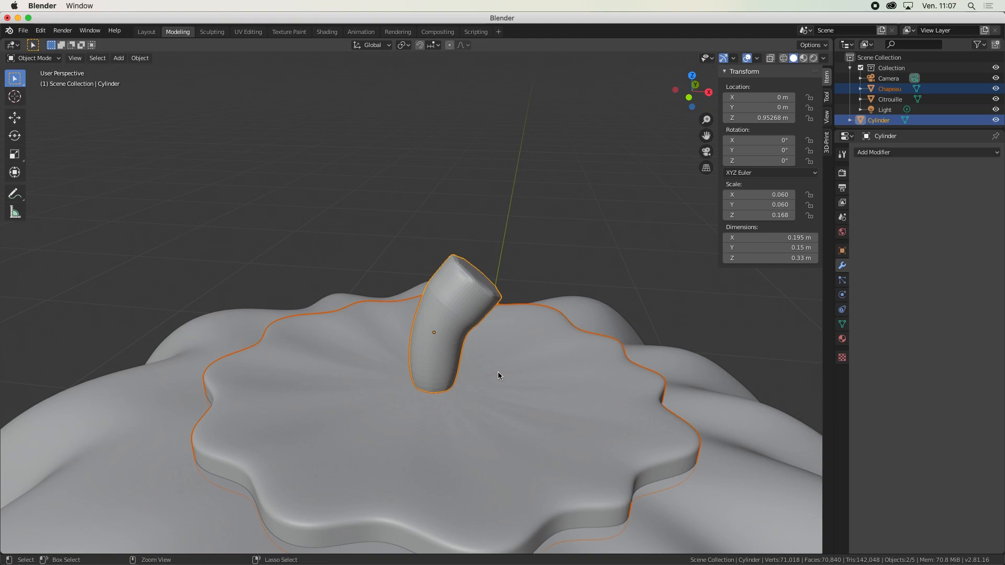
{"action": "key", "text": "ctrl+j"}
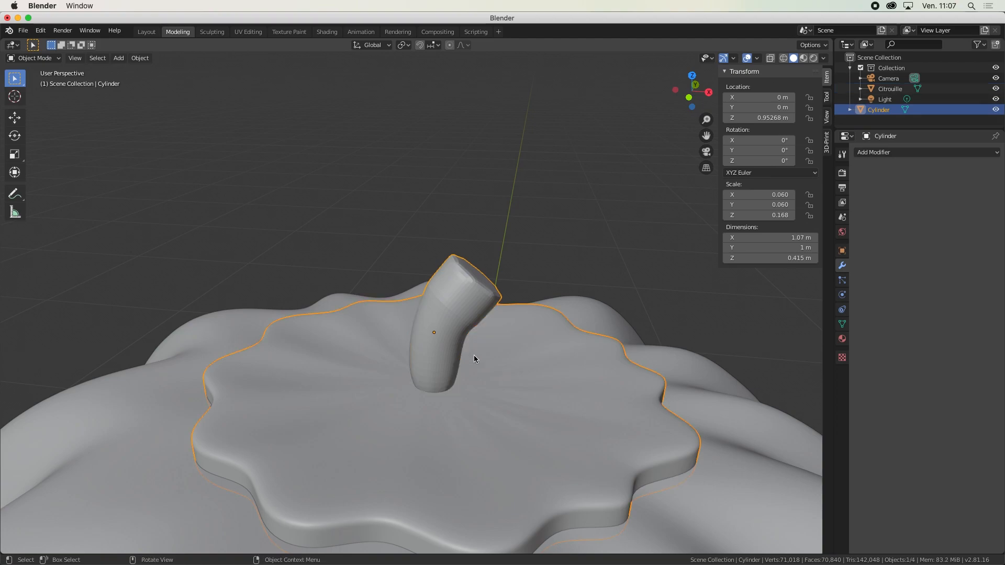
{"action": "double_click", "coordinate": [881, 111]}
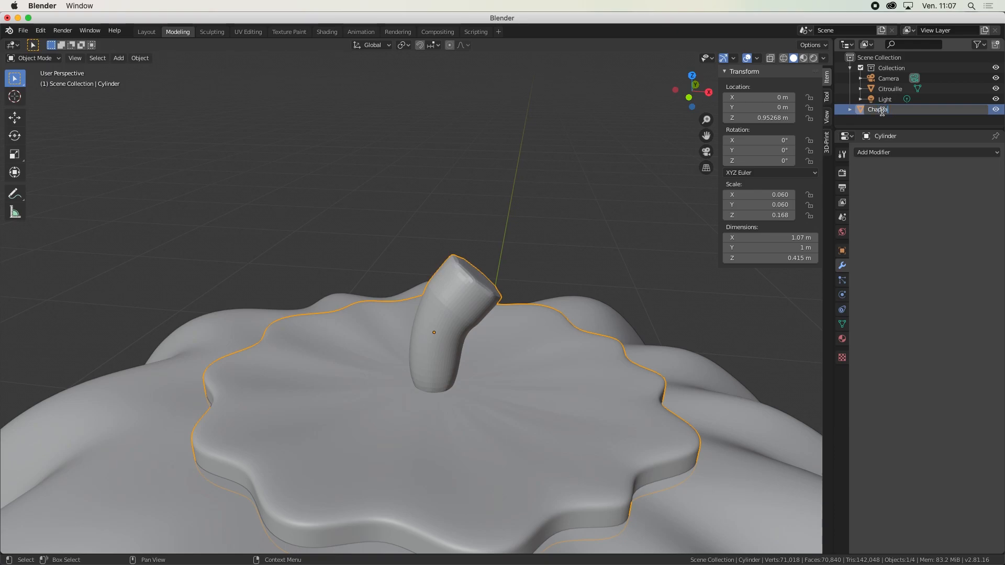
{"action": "key", "text": "Return"}
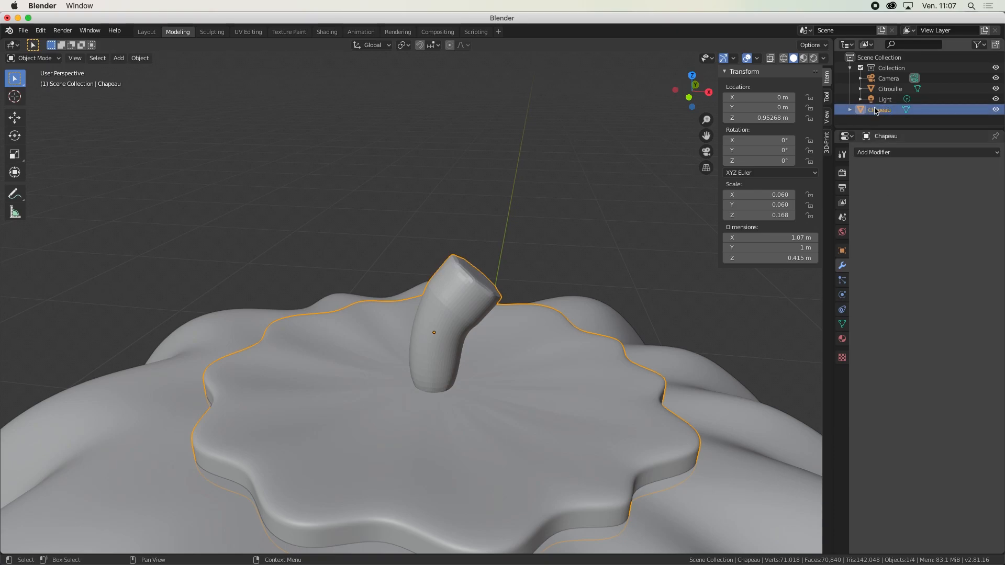
{"action": "left_click_drag", "start_coordinate": [860, 113], "coordinate": [892, 71]}
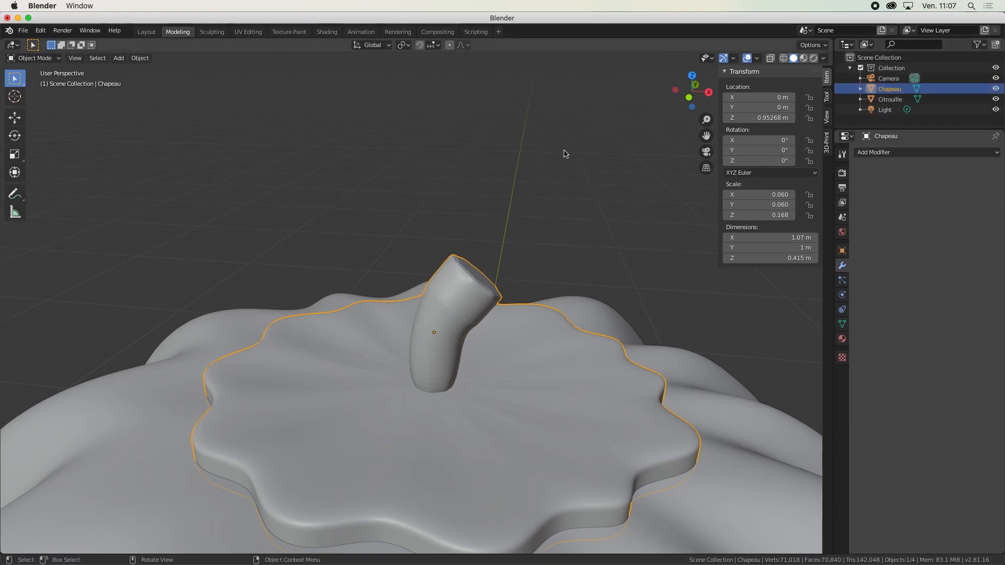
{"action": "middle_click_drag", "start_coordinate": [498, 340], "coordinate": [503, 392]}
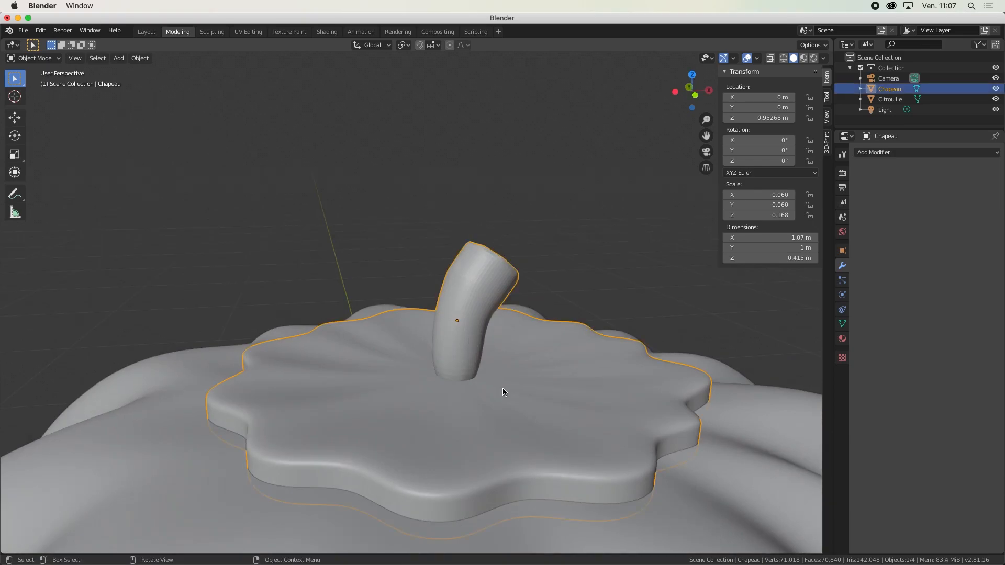
{"action": "middle_click_drag", "start_coordinate": [448, 304], "coordinate": [354, 178]}
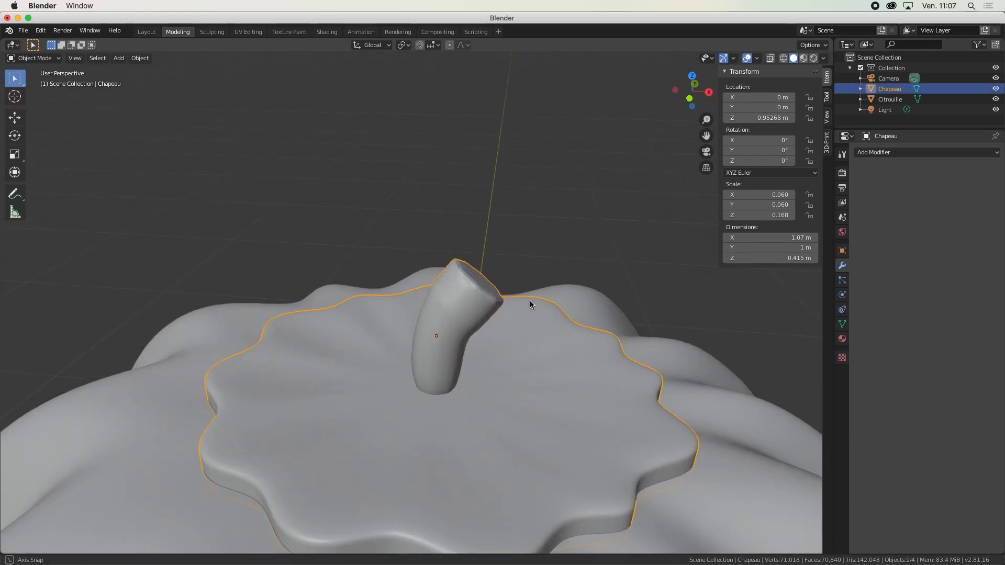
{"action": "left_click", "coordinate": [209, 33]}
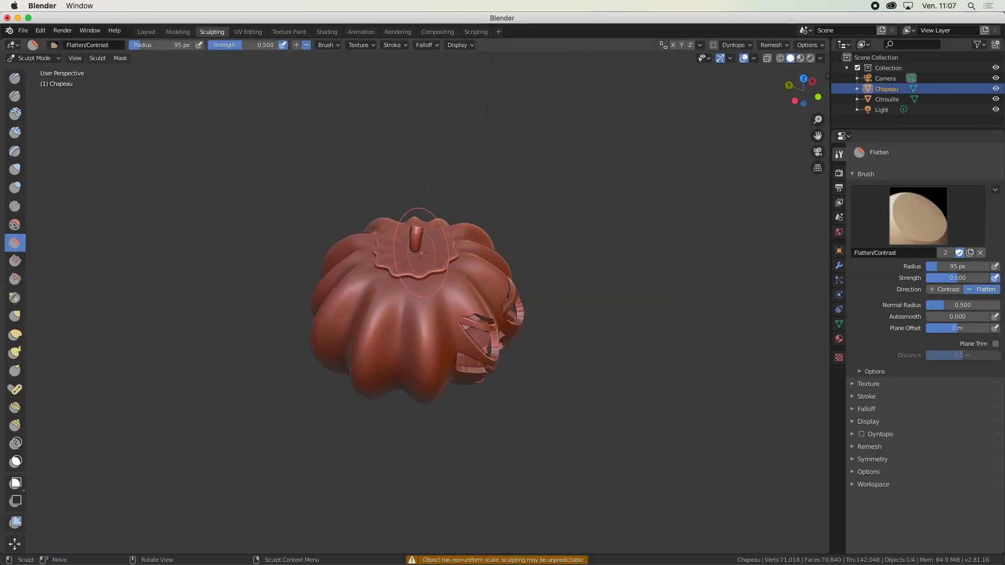
{"action": "middle_click_drag", "start_coordinate": [420, 253], "coordinate": [415, 224]}
{"action": "scroll", "coordinate": [415, 222], "scroll_direction": "up", "scroll_amount": 3}
{"action": "middle_click_drag", "start_coordinate": [468, 152], "coordinate": [507, 267], "text": "shift"}
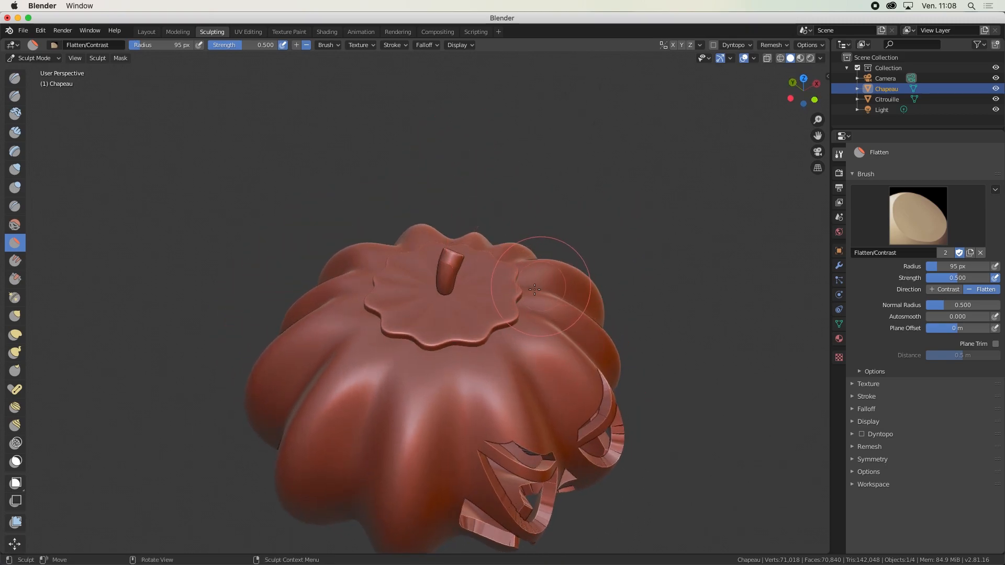
{"action": "left_click", "coordinate": [184, 34]}
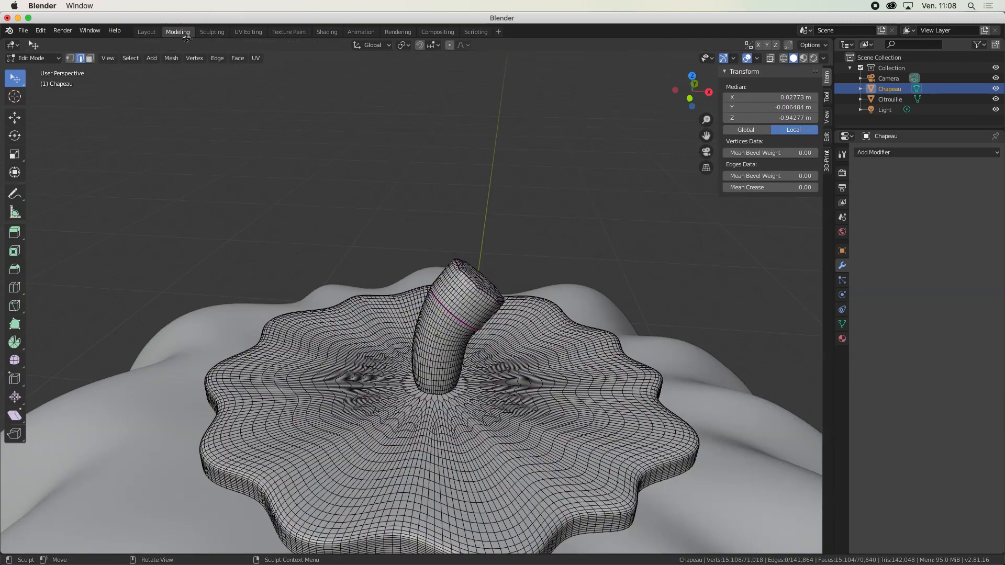
{"action": "key", "text": "Tab"}
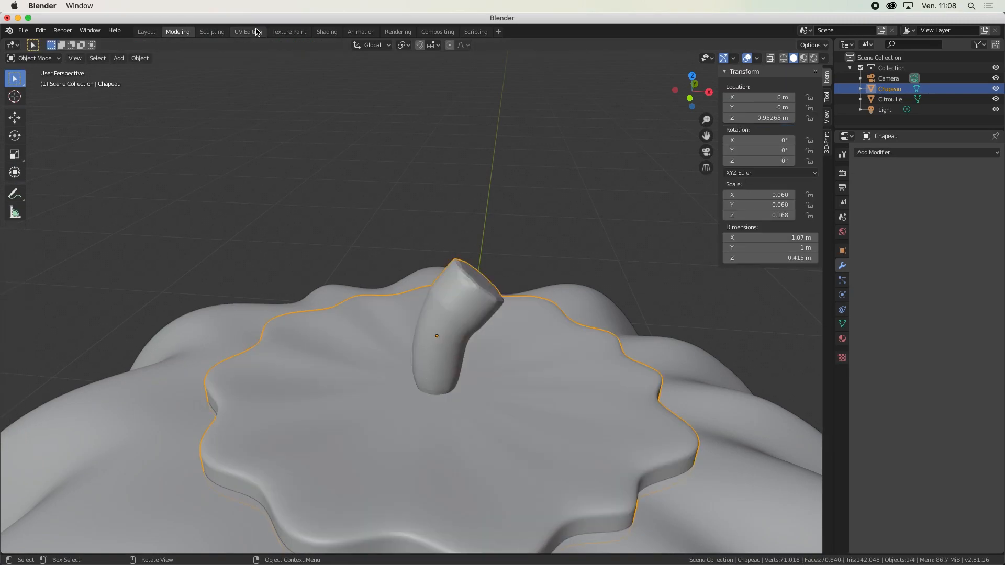
- In the Sculpting workspace, try remeshing the joined lid with a voxel size of 0.5 m and undo it
{"action": "left_click", "coordinate": [216, 33]}
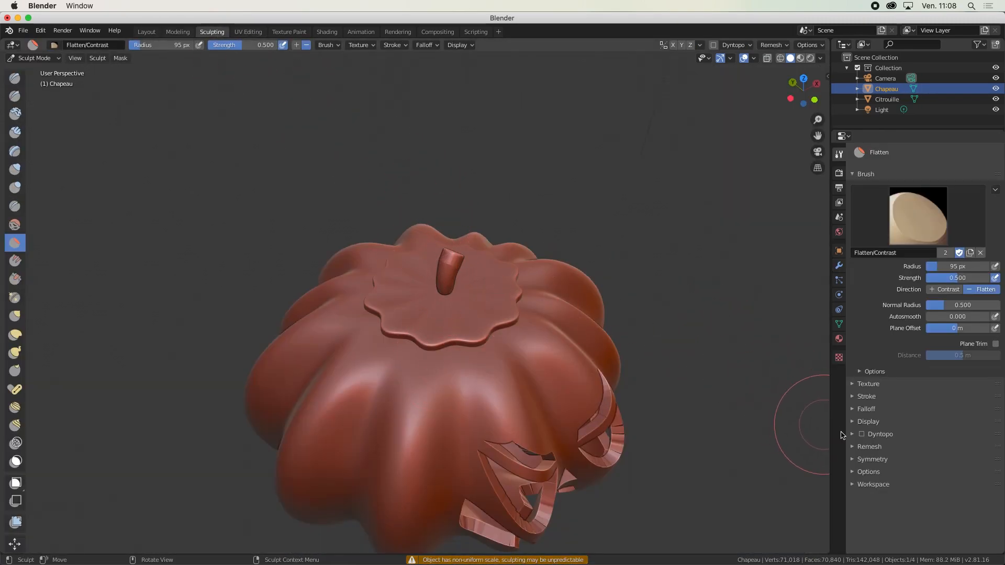
{"action": "left_click", "coordinate": [859, 448]}
{"action": "scroll", "coordinate": [537, 291], "scroll_direction": "up", "scroll_amount": 5}
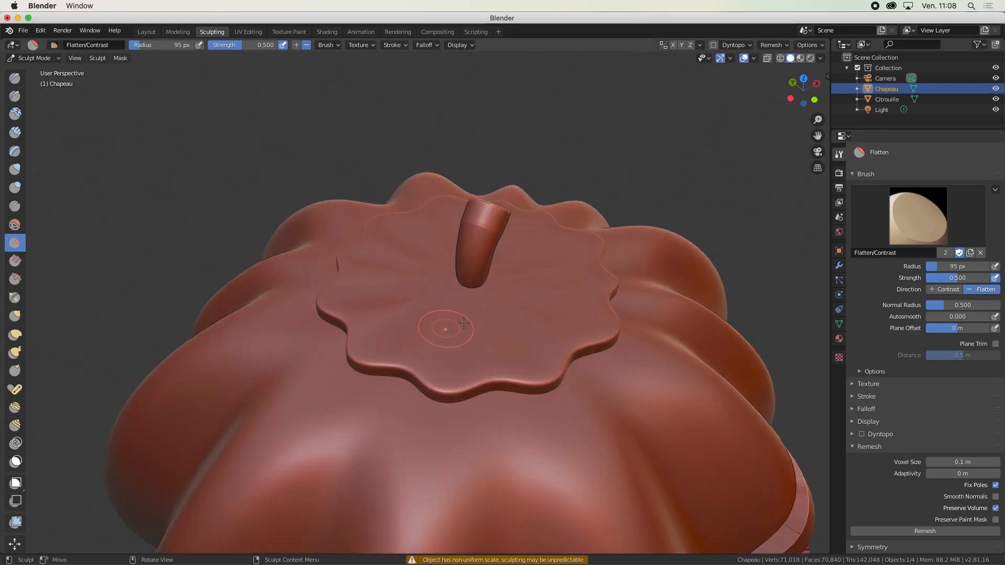
{"action": "middle_click_drag", "start_coordinate": [536, 291], "coordinate": [508, 239], "text": "shift"}
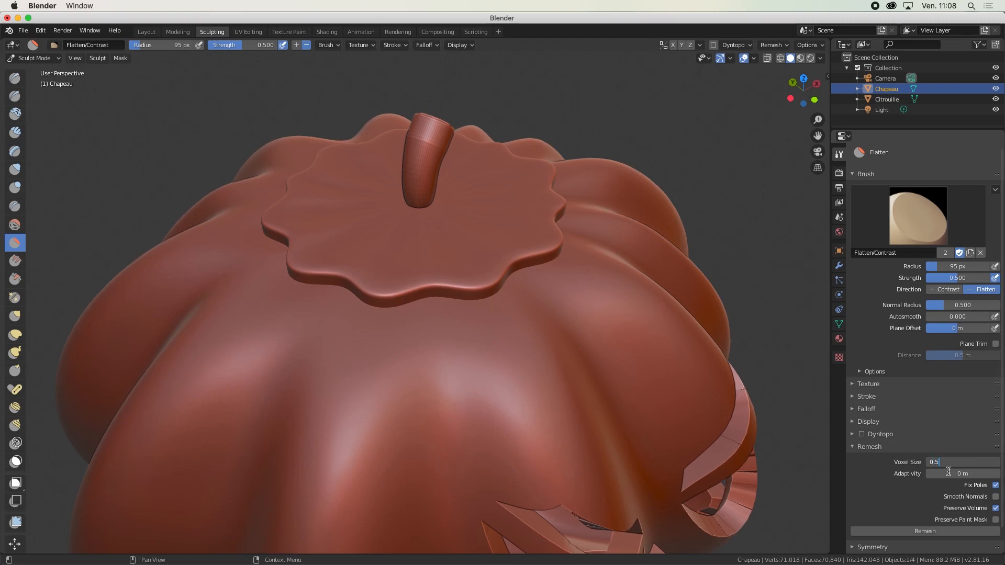
{"action": "left_click", "coordinate": [916, 532]}
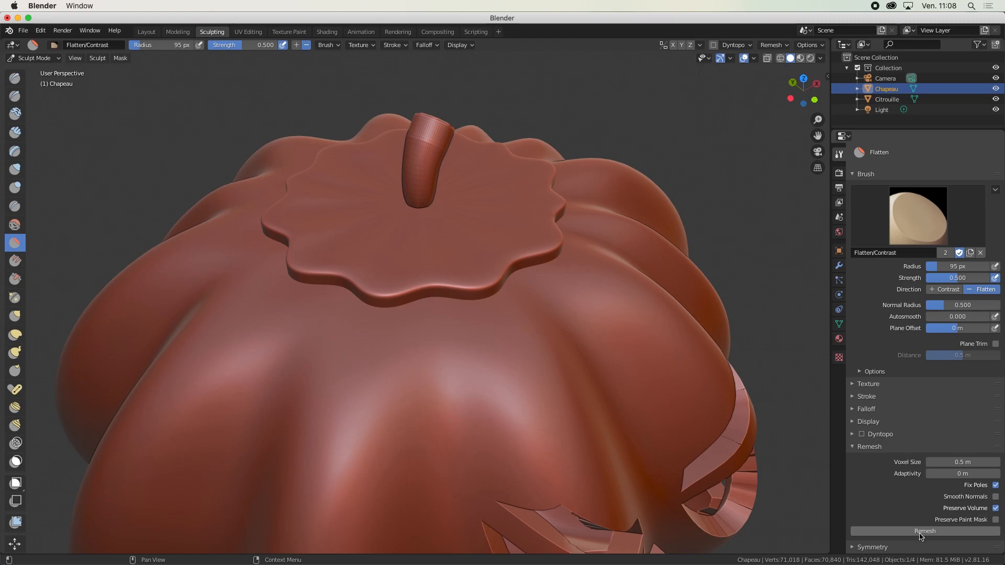
{"action": "left_click", "coordinate": [921, 532]}
{"action": "mouse_move", "coordinate": [450, 210]}
{"action": "middle_mouse_down"}
{"action": "mouse_move", "coordinate": [471, 201]}
{"action": "mouse_move", "coordinate": [408, 216]}
{"action": "middle_mouse_up"}
{"action": "key", "text": "super+z"}
- Try blending the stem's base into the lid with Flatten and Smooth brush strokes at their junction
{"action": "left_click_drag", "start_coordinate": [391, 210], "coordinate": [392, 225]}
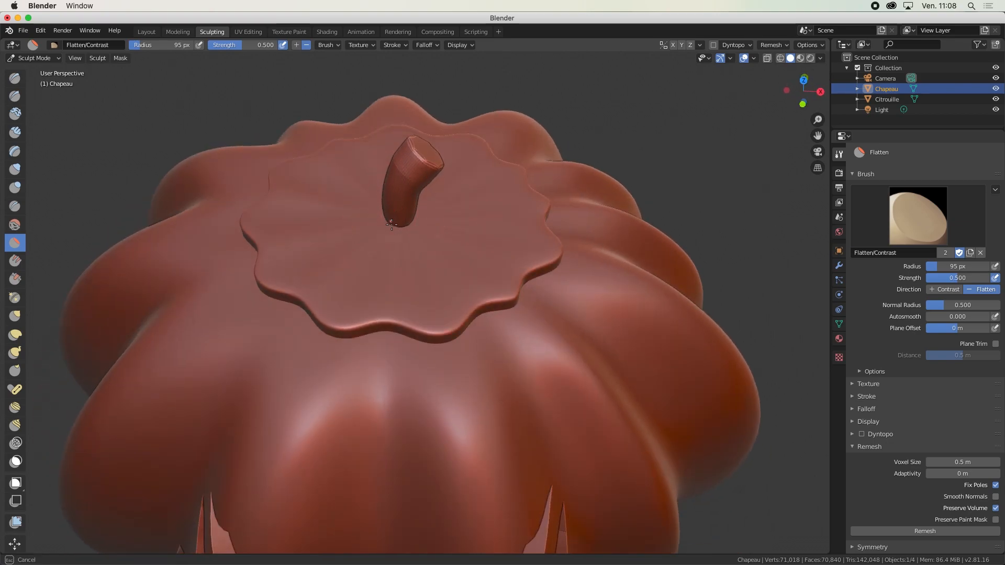
{"action": "left_click", "coordinate": [15, 114]}
{"action": "mouse_move", "coordinate": [390, 243]}
{"action": "middle_mouse_down"}
{"action": "mouse_move", "coordinate": [420, 213]}
{"action": "mouse_move", "coordinate": [417, 193]}
{"action": "middle_mouse_up"}
{"action": "scroll", "coordinate": [418, 193], "scroll_direction": "up", "scroll_amount": 4}
{"action": "mouse_move", "coordinate": [434, 112]}
{"action": "middle_mouse_down", "text": "shift"}
{"action": "mouse_move", "coordinate": [459, 281]}
{"action": "mouse_move", "coordinate": [444, 293]}
{"action": "mouse_move", "coordinate": [451, 301]}
{"action": "middle_mouse_up", "text": "shift"}
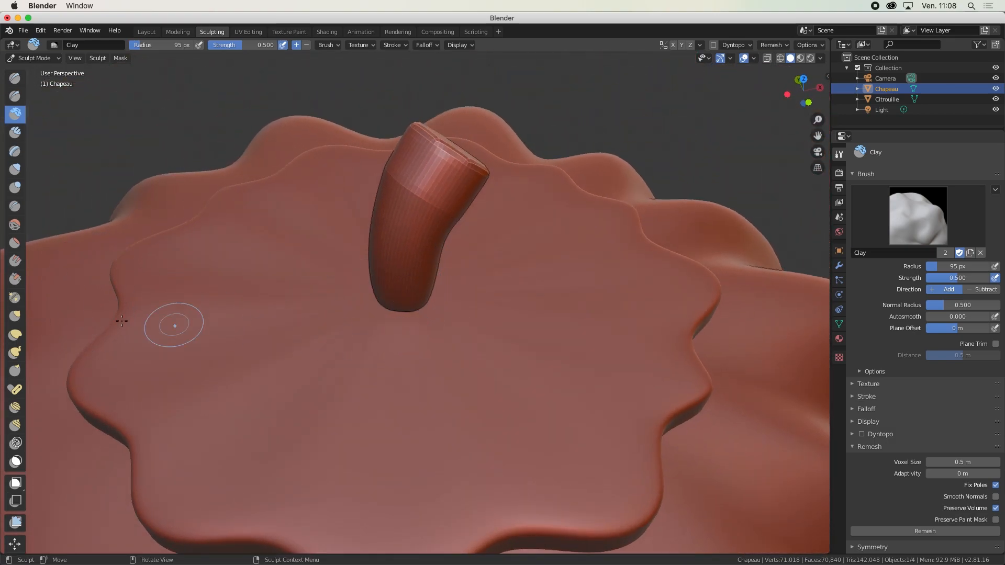
{"action": "left_click", "coordinate": [15, 225]}
{"action": "left_click_drag", "start_coordinate": [392, 281], "coordinate": [383, 299]}
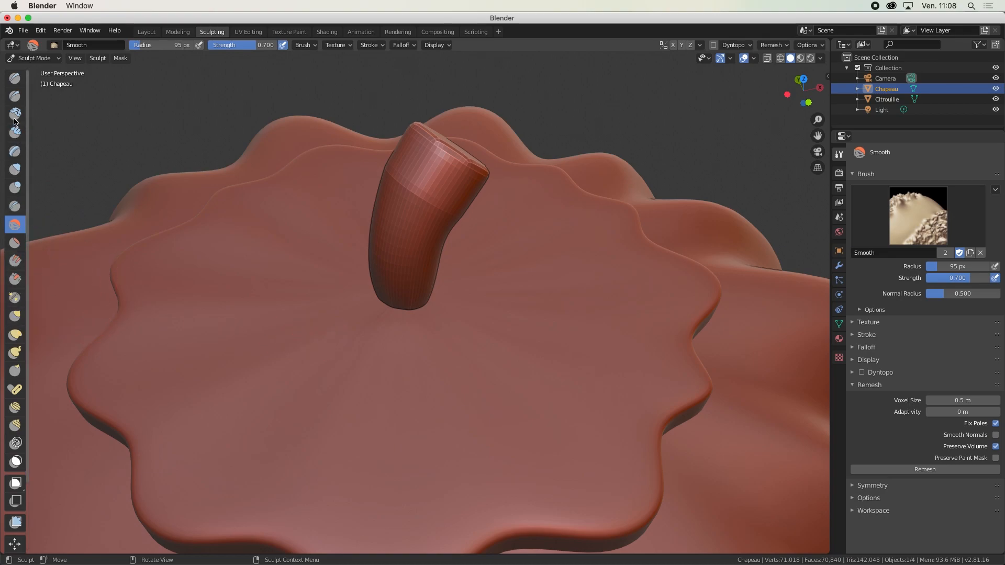
- Return to Object Mode in the Modeling workspace and undo back to before the join, restoring the lid and stem as separate objects
{"action": "key", "text": "ctrl+Tab"}
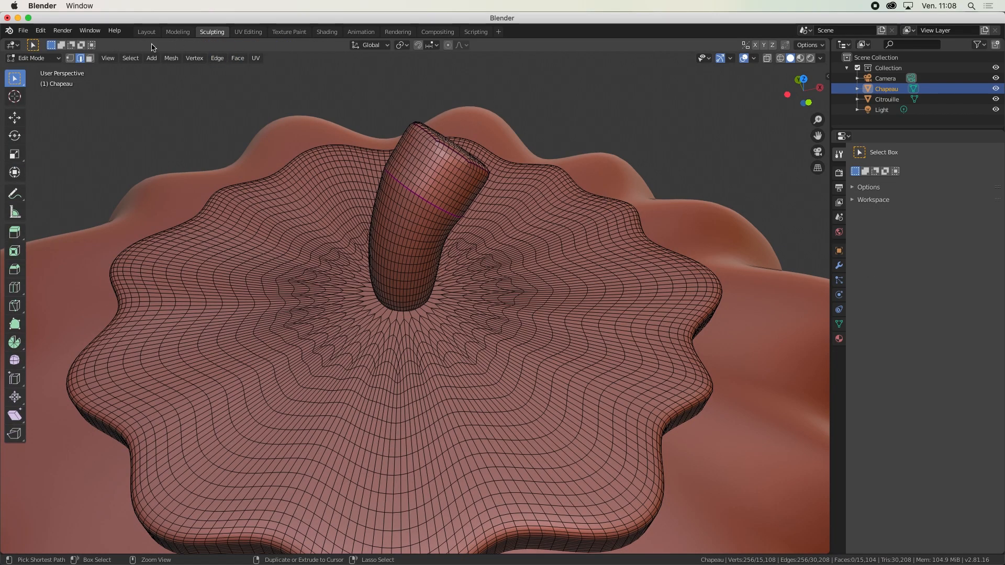
{"action": "left_click", "coordinate": [178, 32]}
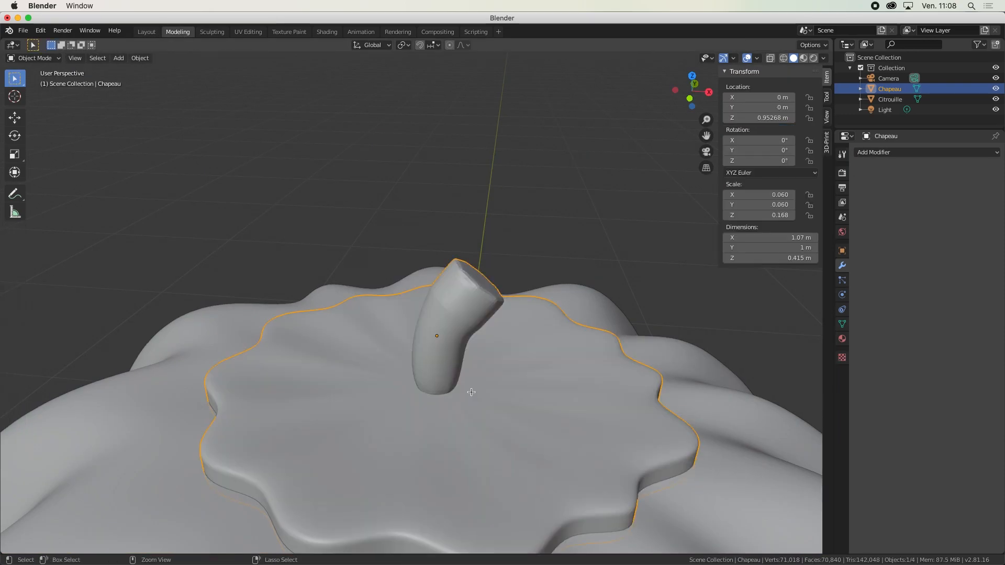
{"action": "key", "text": "ctrl+Tab"}
{"action": "key", "text": "ctrl+Tab"}
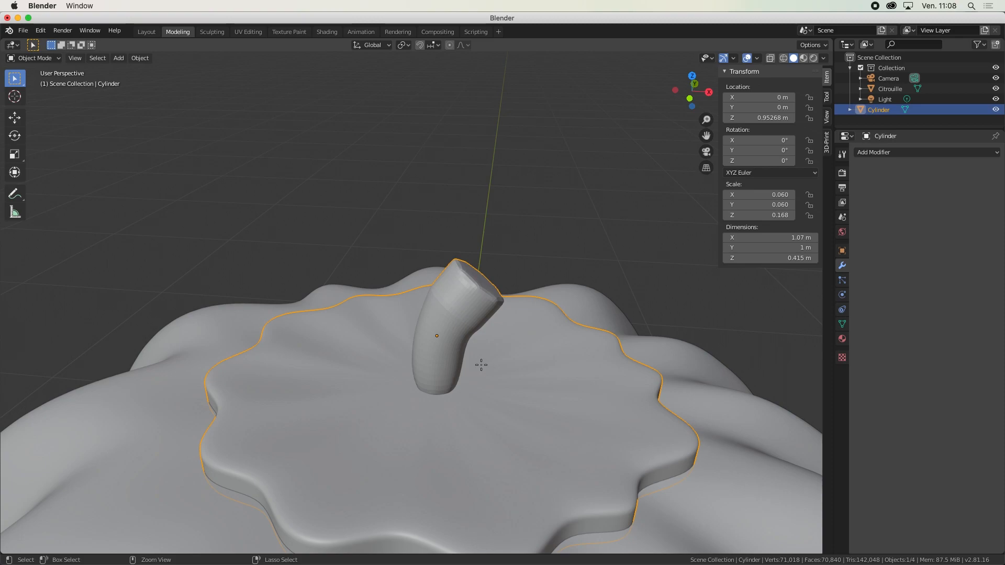
{"action": "key", "text": "super+z"}
{"action": "left_click", "coordinate": [373, 189]}
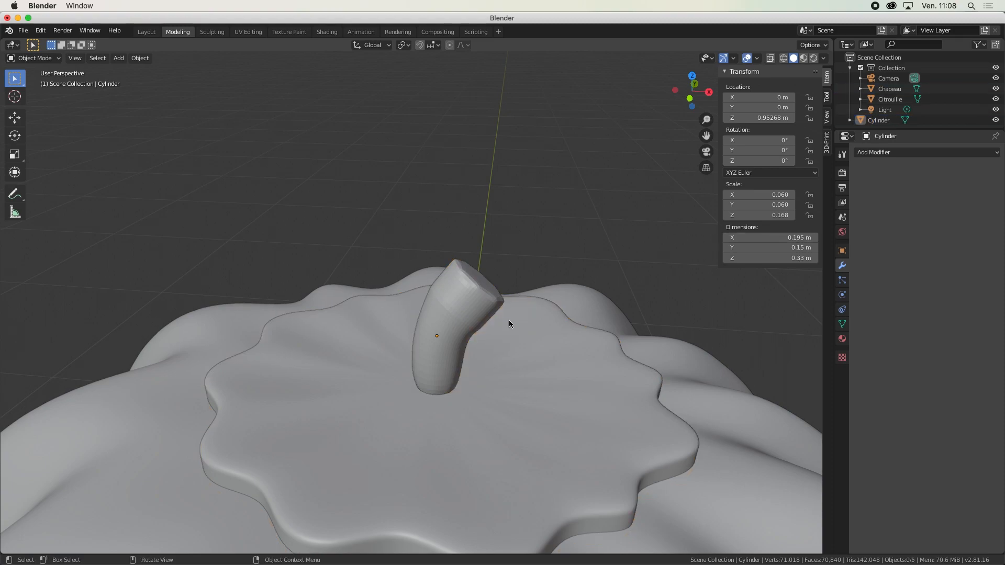
{"action": "left_click", "coordinate": [471, 319]}
{"action": "left_click", "coordinate": [528, 368]}
{"action": "left_click", "coordinate": [435, 333]}
- Add a Boolean modifier to the lid with the stem as its object and the operation set to Union
{"action": "left_click", "coordinate": [523, 397]}
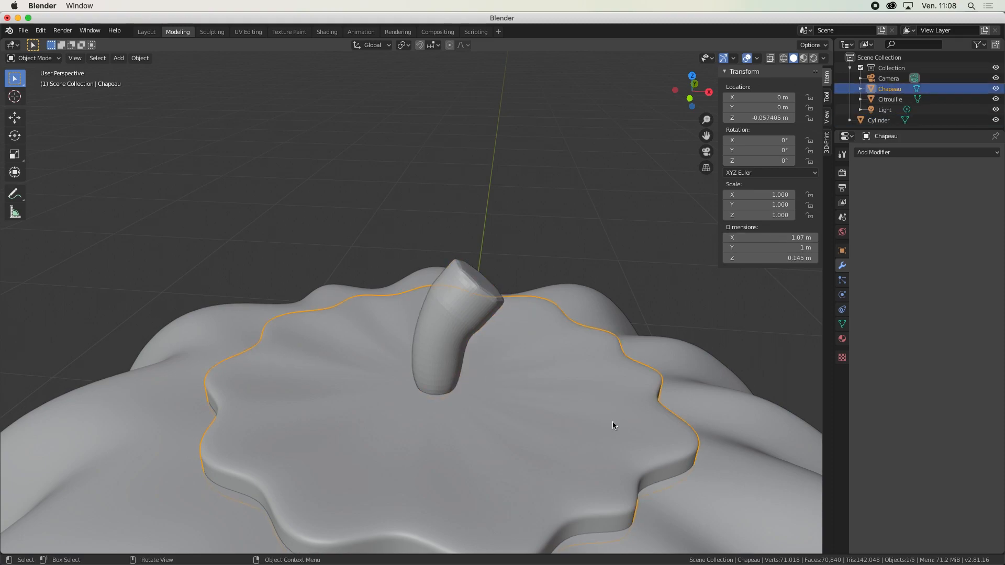
{"action": "left_click", "coordinate": [926, 152]}
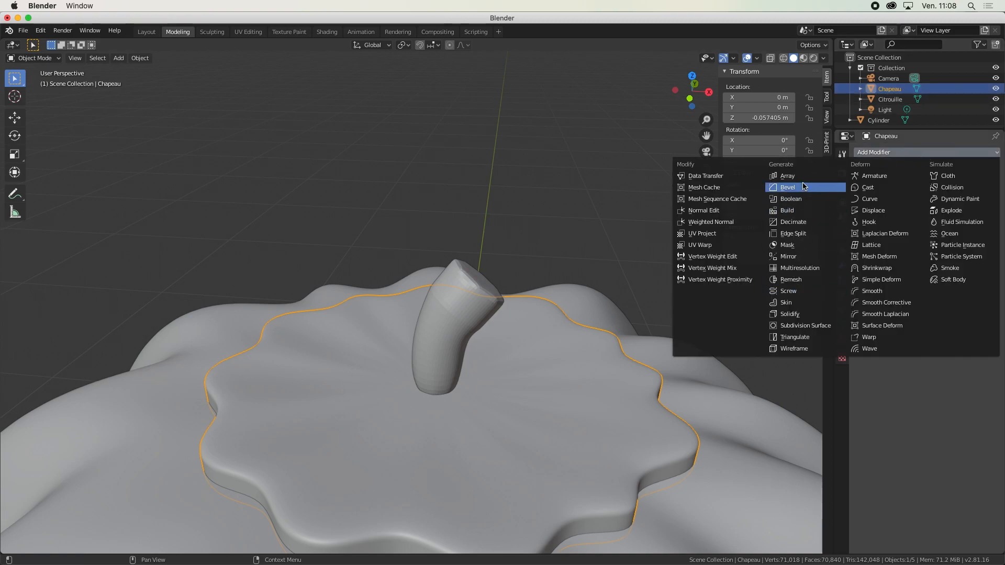
{"action": "left_click", "coordinate": [808, 201]}
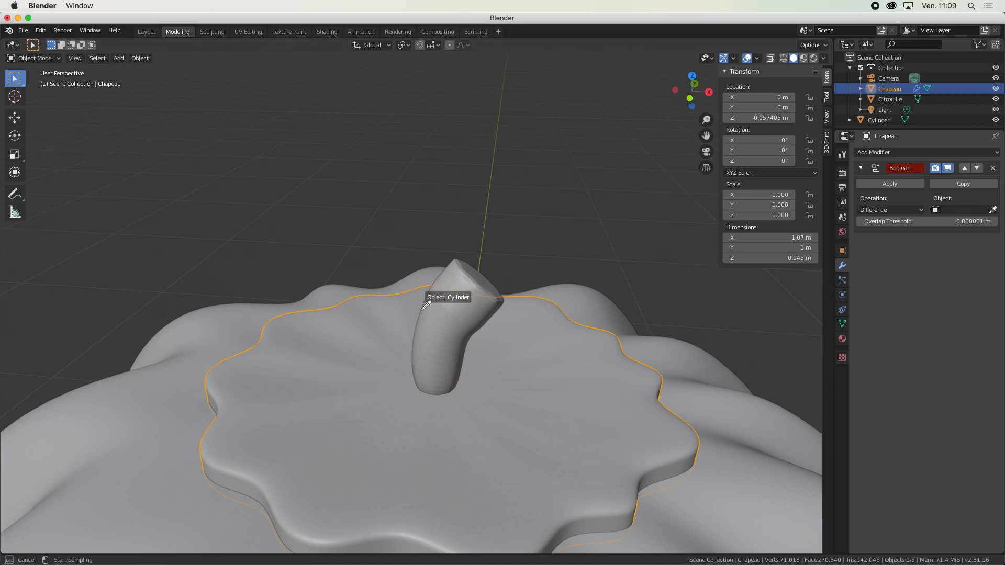
{"action": "left_click", "coordinate": [446, 324]}
{"action": "left_click", "coordinate": [888, 210]}
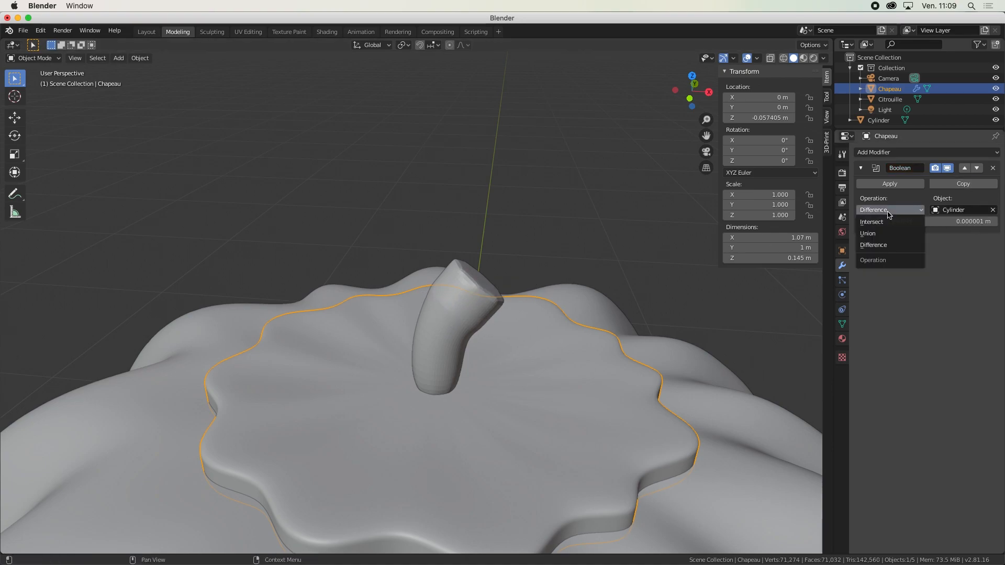
{"action": "left_click", "coordinate": [869, 234]}
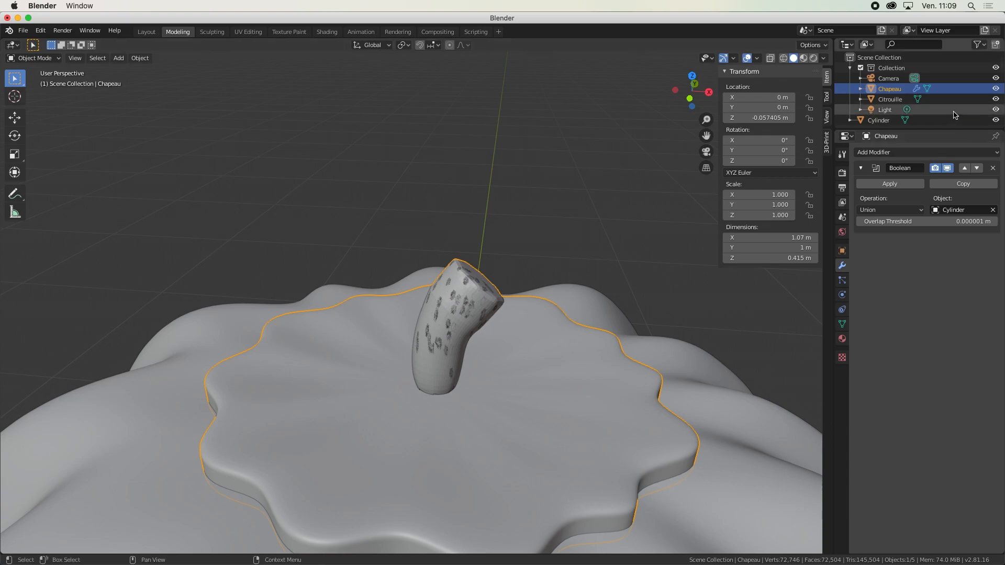
- Hide the stem cylinder, apply the lid's Boolean union and delete the leftover cylinder, keeping the merged lid selected
{"action": "left_click", "coordinate": [996, 120]}
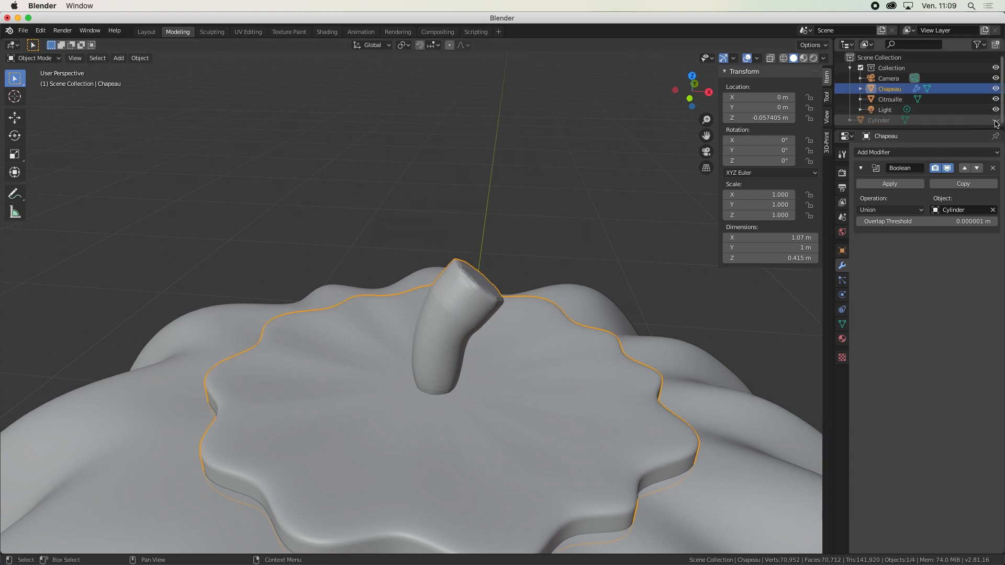
{"action": "left_click", "coordinate": [892, 185]}
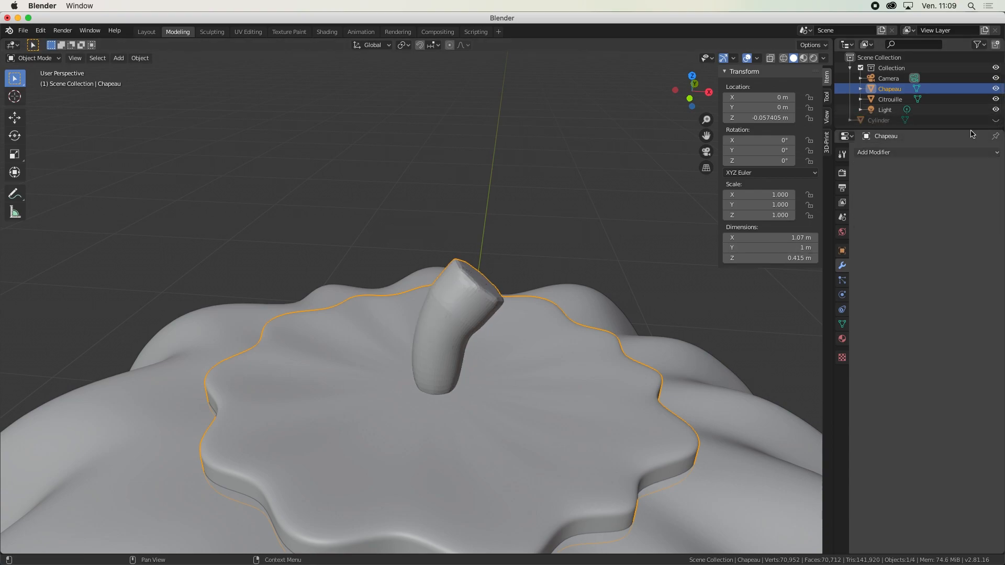
{"action": "left_click", "coordinate": [881, 122]}
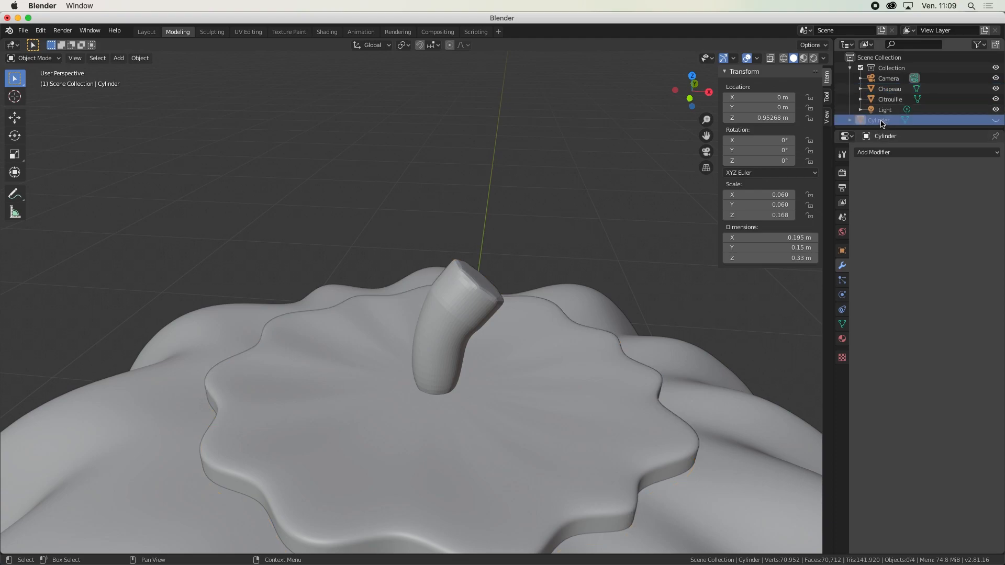
{"action": "right_click", "coordinate": [883, 123]}
{"action": "left_click", "coordinate": [871, 121]}
{"action": "left_click", "coordinate": [578, 362]}
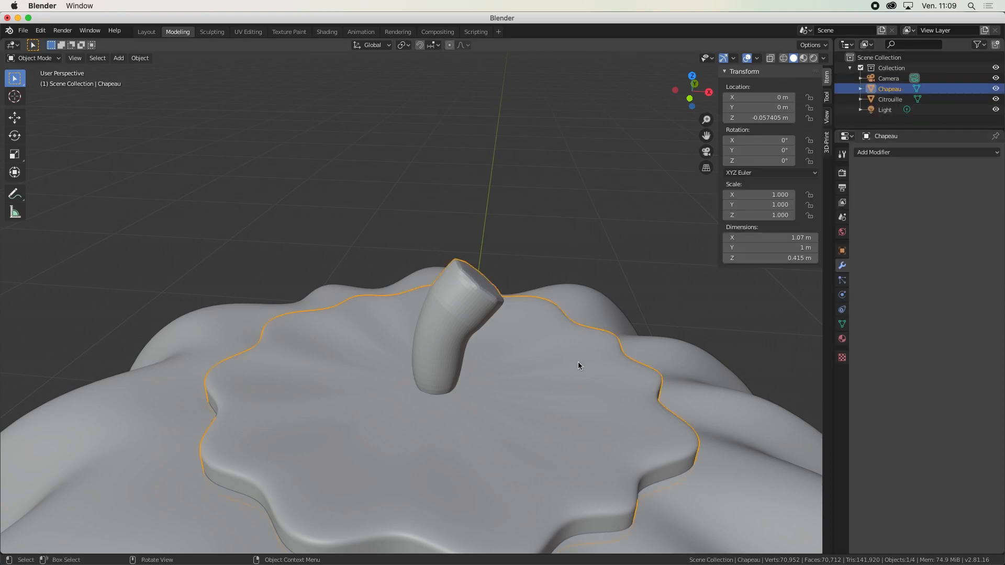
{"action": "key", "text": "g"}
{"action": "key", "text": "z"}
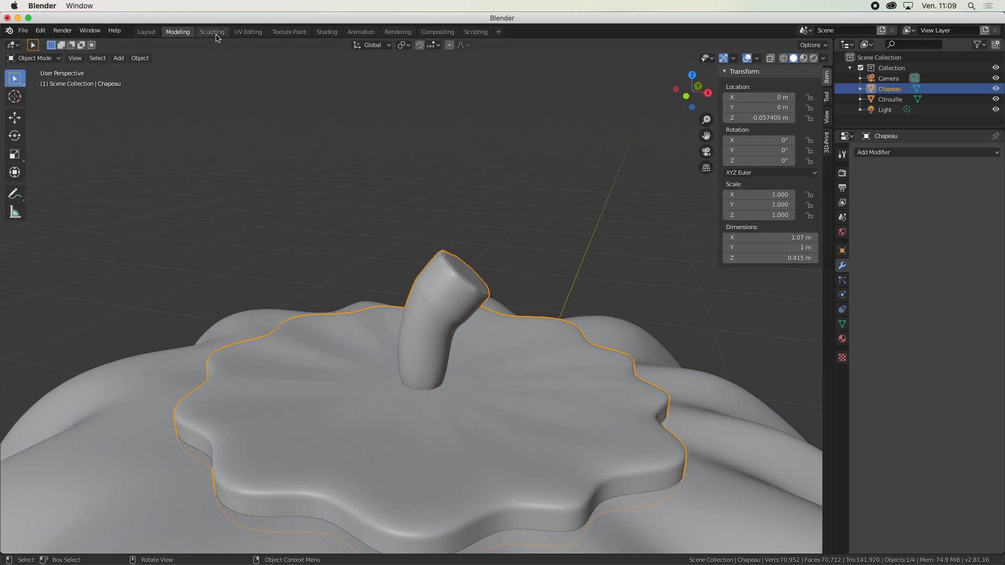
- In the Sculpting workspace, work the junction of stem and lid with the Flatten brush, including its Contrast direction, and the Clay brush
{"action": "left_click", "coordinate": [212, 32]}
{"action": "scroll", "coordinate": [415, 330], "scroll_direction": "up", "scroll_amount": 5}
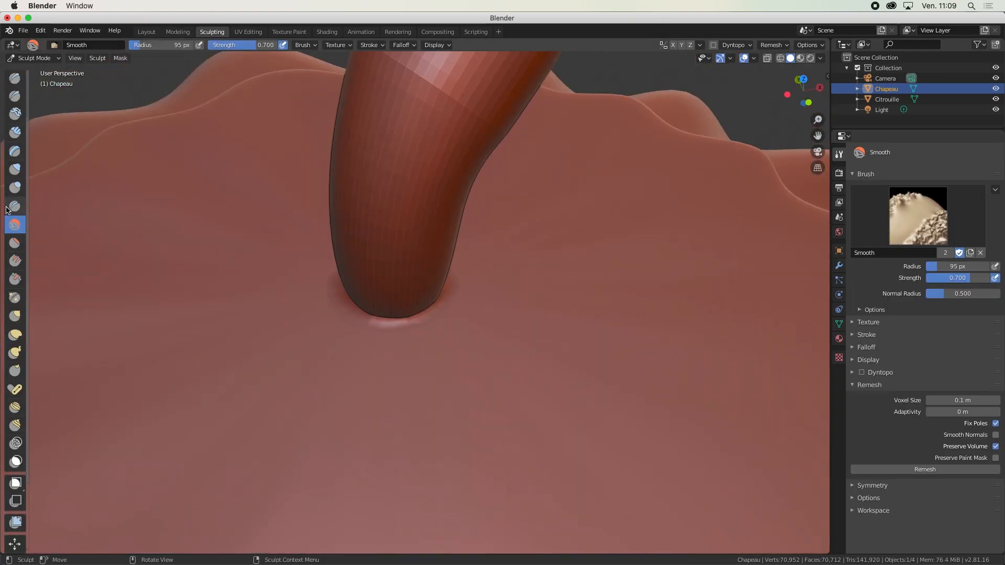
{"action": "left_click", "coordinate": [15, 243]}
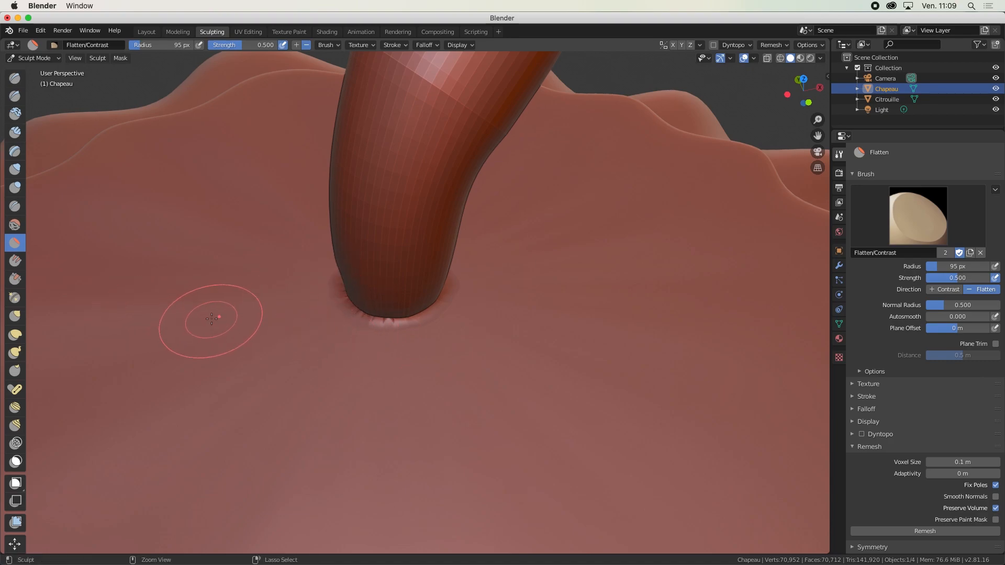
{"action": "left_click", "coordinate": [945, 289]}
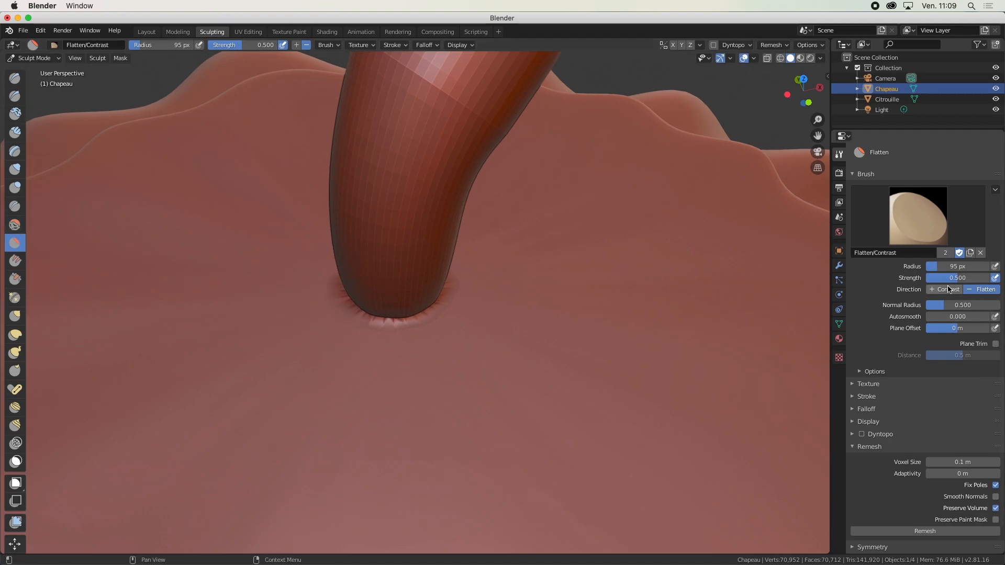
{"action": "left_click_drag", "start_coordinate": [427, 307], "coordinate": [381, 314]}
{"action": "scroll", "coordinate": [381, 314], "scroll_direction": "down", "scroll_amount": 6}
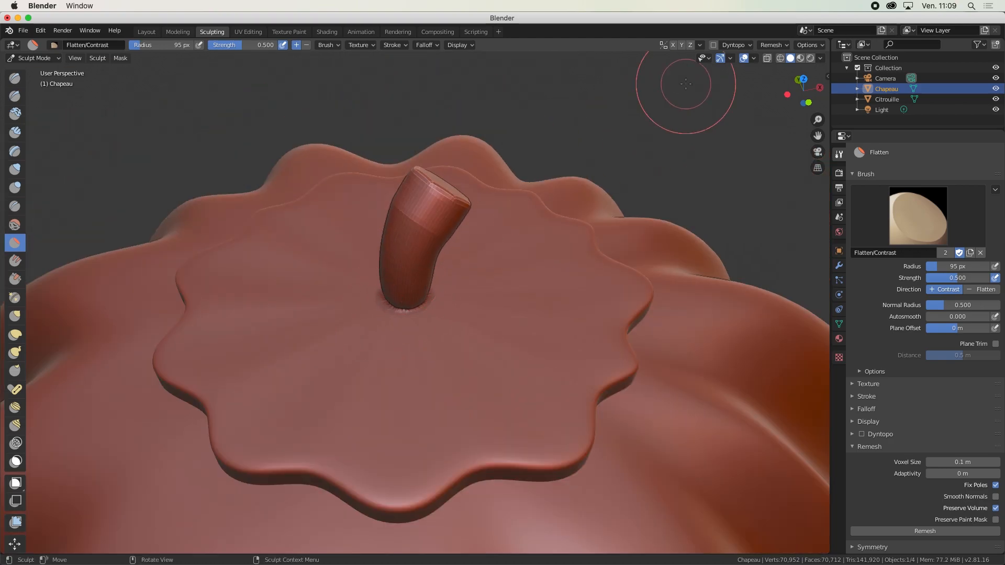
{"action": "left_click", "coordinate": [14, 114]}
{"action": "left_click_drag", "start_coordinate": [389, 297], "coordinate": [393, 317]}
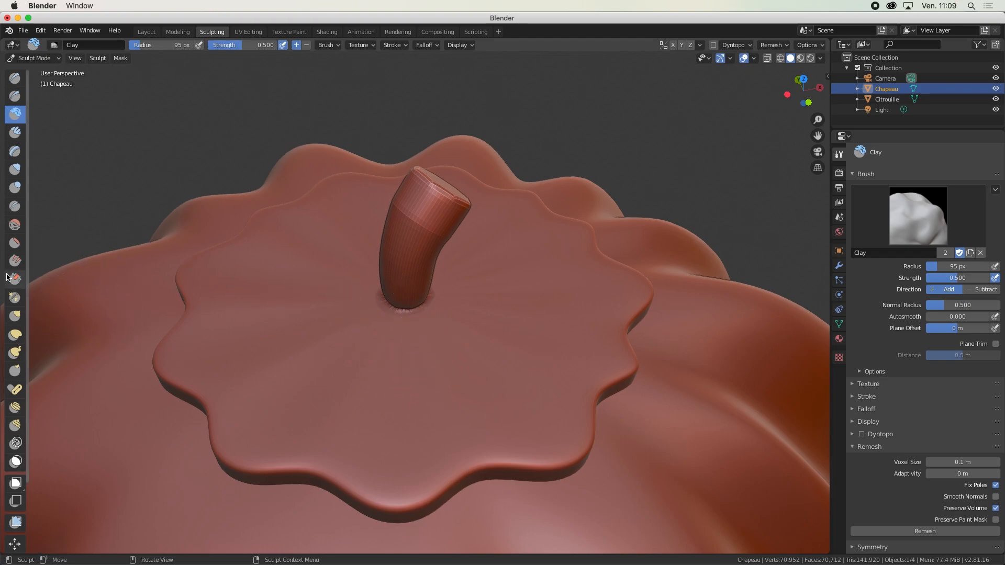
- Blend the stem's base into the lid with Smooth brush strokes all around the junction, at radius 95 px and strength 0.700
{"action": "left_click", "coordinate": [15, 228]}
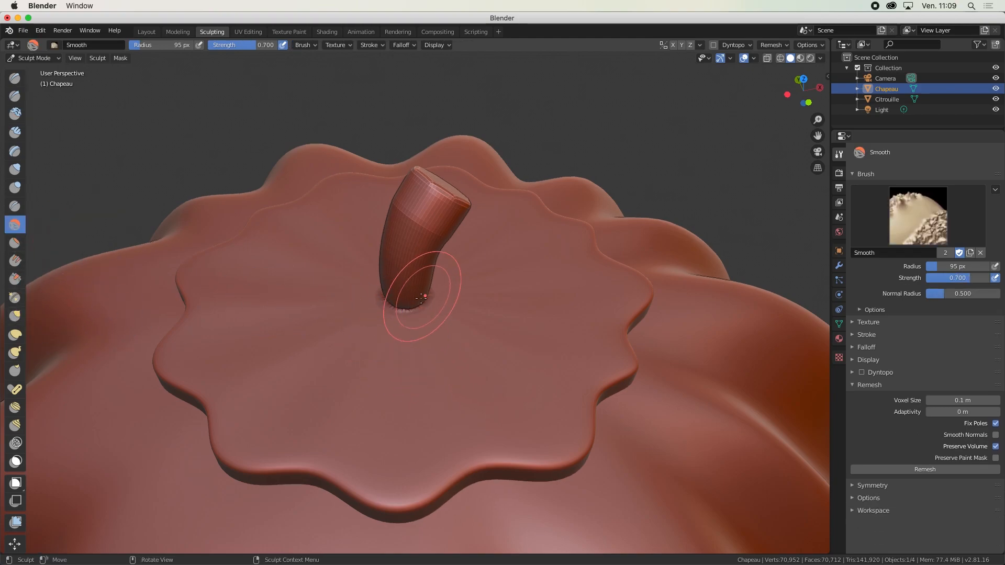
{"action": "mouse_move", "coordinate": [424, 296]}
{"action": "left_mouse_down"}
{"action": "mouse_move", "coordinate": [403, 306]}
{"action": "mouse_move", "coordinate": [398, 331]}
{"action": "mouse_move", "coordinate": [394, 294]}
{"action": "mouse_move", "coordinate": [383, 309]}
{"action": "left_mouse_up"}
{"action": "middle_click_drag", "start_coordinate": [445, 309], "coordinate": [384, 301]}
{"action": "left_click_drag", "start_coordinate": [328, 275], "coordinate": [328, 288]}
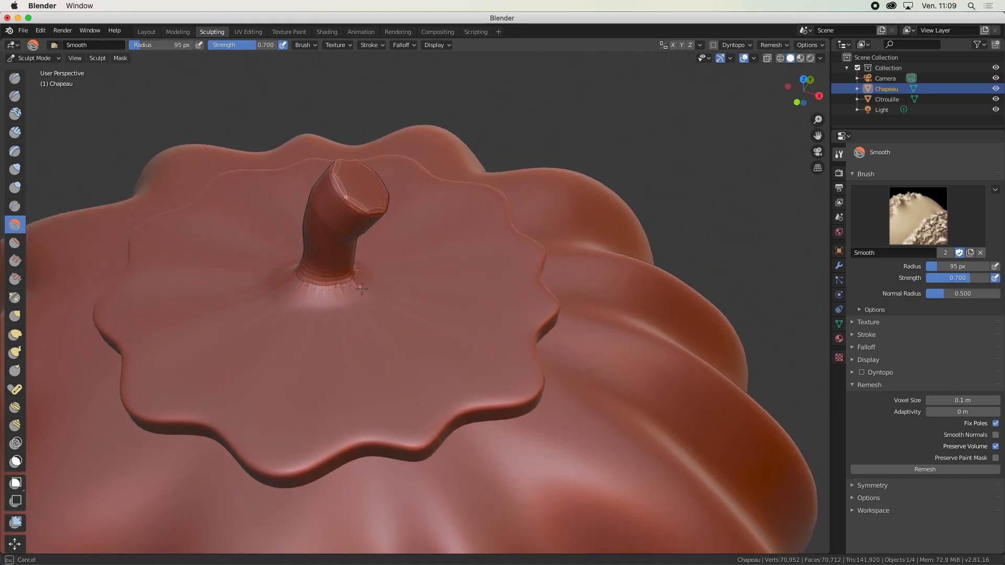
{"action": "mouse_move", "coordinate": [367, 264]}
{"action": "middle_mouse_down"}
{"action": "mouse_move", "coordinate": [335, 226]}
{"action": "mouse_move", "coordinate": [253, 192]}
{"action": "middle_mouse_up"}
{"action": "mouse_move", "coordinate": [430, 163]}
{"action": "left_mouse_down"}
{"action": "mouse_move", "coordinate": [437, 189]}
{"action": "mouse_move", "coordinate": [433, 160]}
{"action": "left_mouse_up"}
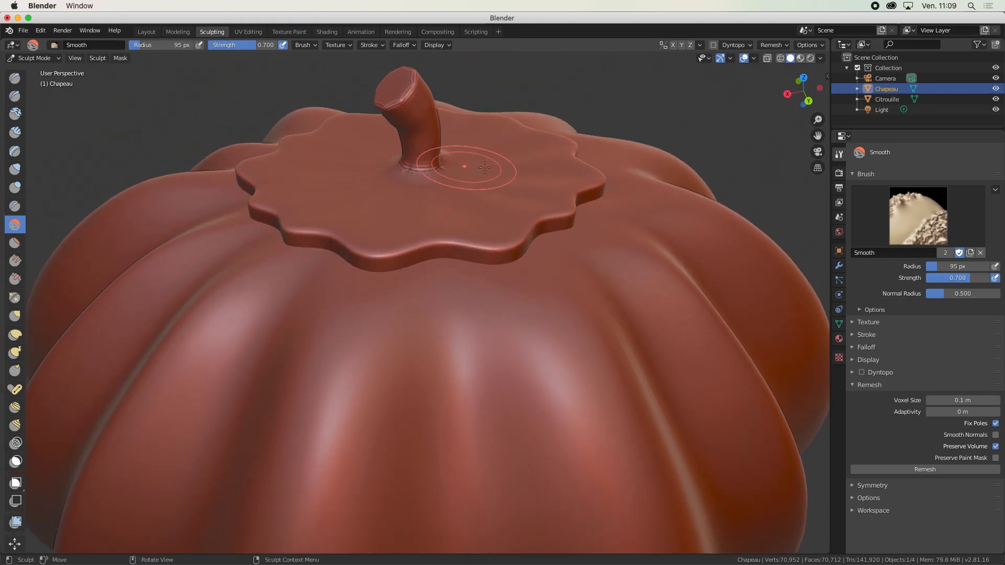
{"action": "middle_click_drag", "start_coordinate": [464, 171], "coordinate": [426, 183]}
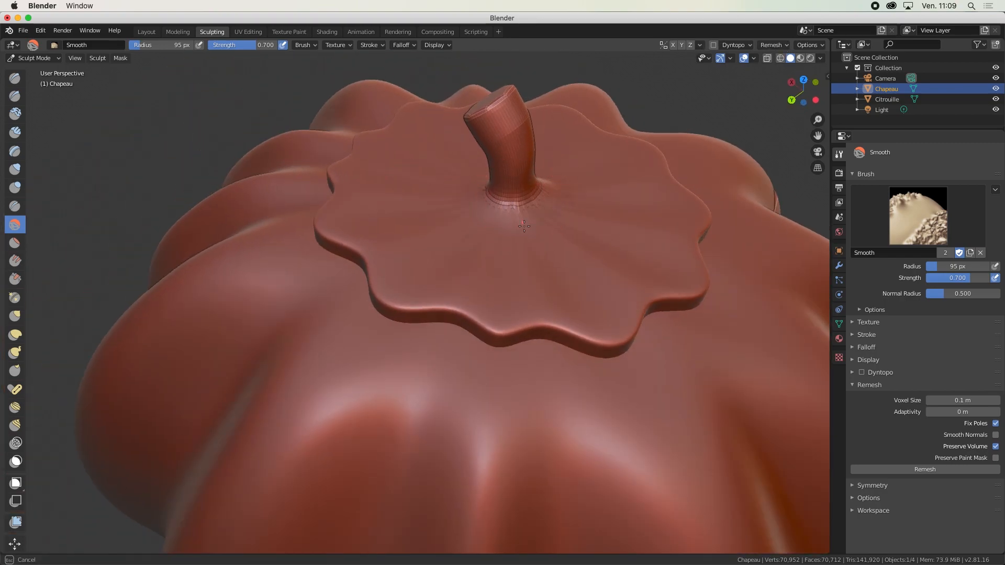
{"action": "middle_click_drag", "start_coordinate": [516, 222], "coordinate": [591, 192]}
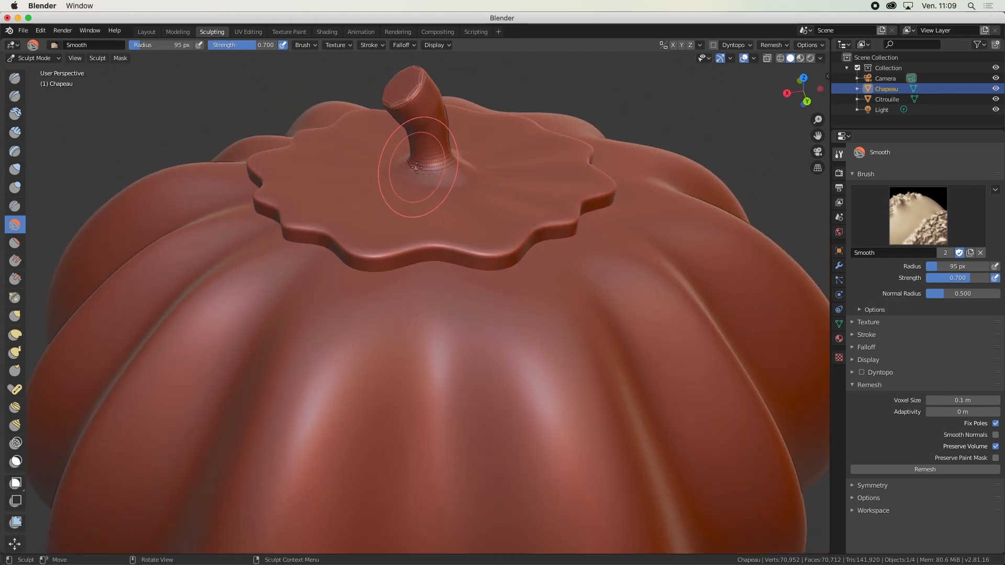
{"action": "mouse_move", "coordinate": [417, 170]}
{"action": "left_mouse_down"}
{"action": "mouse_move", "coordinate": [407, 176]}
{"action": "mouse_move", "coordinate": [419, 193]}
{"action": "left_mouse_up"}
{"action": "middle_click_drag", "start_coordinate": [419, 206], "coordinate": [489, 194]}
{"action": "mouse_move", "coordinate": [417, 182]}
{"action": "left_mouse_down"}
{"action": "mouse_move", "coordinate": [327, 183]}
{"action": "mouse_move", "coordinate": [314, 202]}
{"action": "left_mouse_up"}
{"action": "middle_click_drag", "start_coordinate": [309, 204], "coordinate": [382, 226]}
{"action": "mouse_move", "coordinate": [382, 227]}
{"action": "left_mouse_down"}
{"action": "mouse_move", "coordinate": [316, 259]}
{"action": "mouse_move", "coordinate": [314, 246]}
{"action": "left_mouse_up"}
{"action": "middle_click_drag", "start_coordinate": [314, 246], "coordinate": [426, 244]}
{"action": "left_click_drag", "start_coordinate": [426, 241], "coordinate": [410, 268]}
{"action": "mouse_move", "coordinate": [459, 269]}
{"action": "middle_mouse_down"}
{"action": "mouse_move", "coordinate": [479, 256]}
{"action": "mouse_move", "coordinate": [429, 270]}
{"action": "mouse_move", "coordinate": [367, 219]}
{"action": "mouse_move", "coordinate": [362, 133]}
{"action": "middle_mouse_up"}
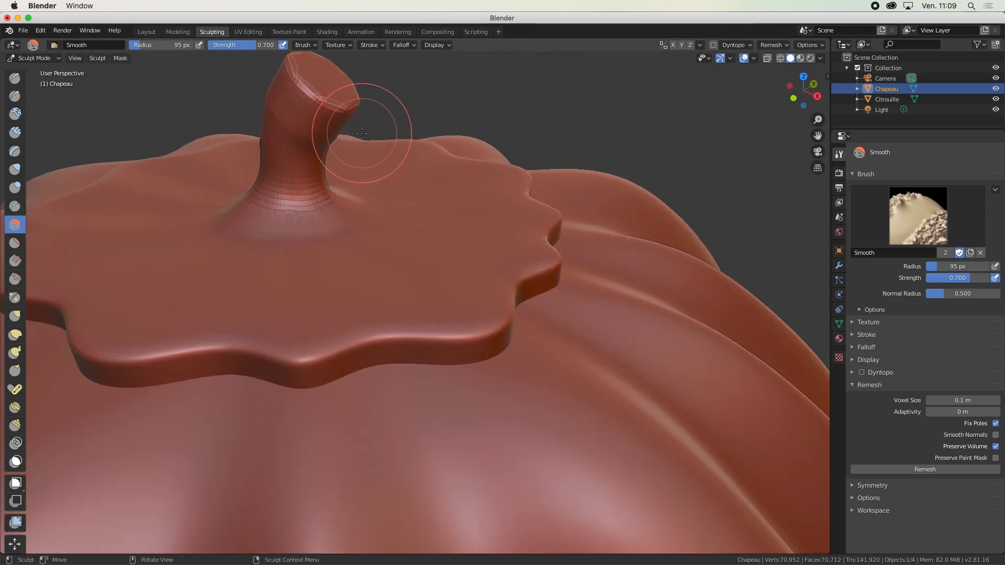
{"action": "middle_click_drag", "start_coordinate": [336, 179], "coordinate": [89, 303]}
- Set the Flatten/Contrast brush direction to Flatten and soften the rim of the stem's cut end
{"action": "left_click", "coordinate": [14, 242]}
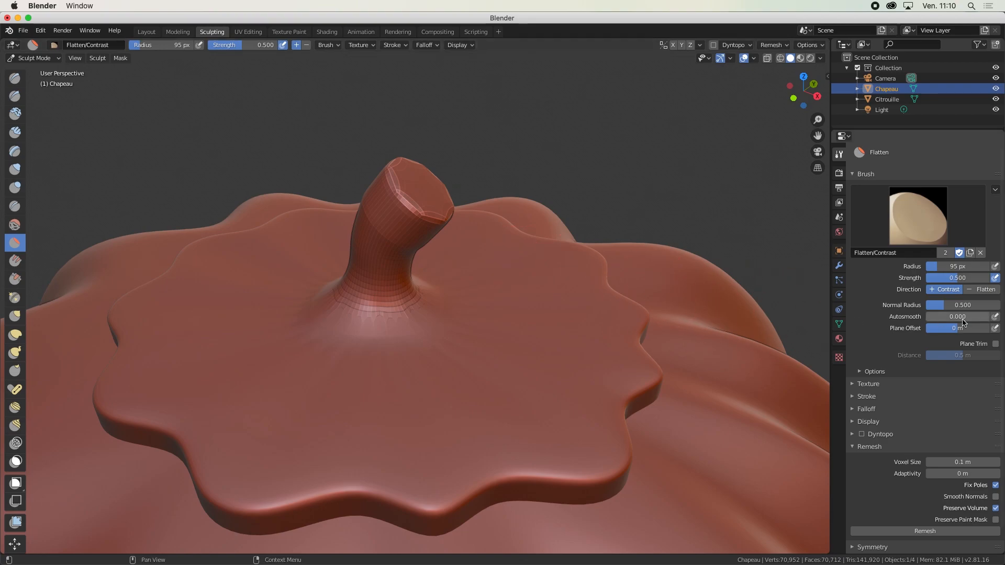
{"action": "left_click", "coordinate": [982, 290]}
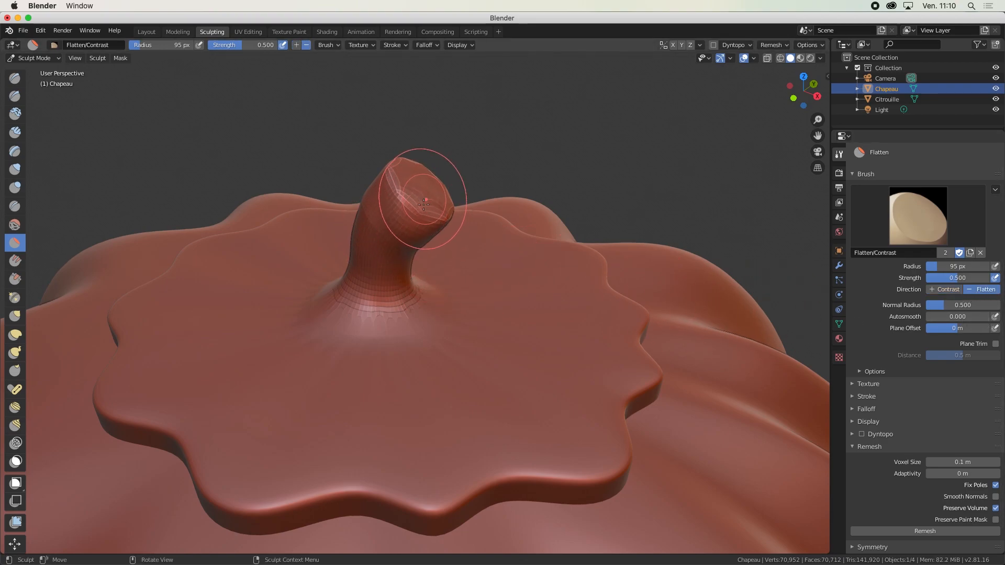
{"action": "middle_click_drag", "start_coordinate": [424, 204], "coordinate": [339, 179]}
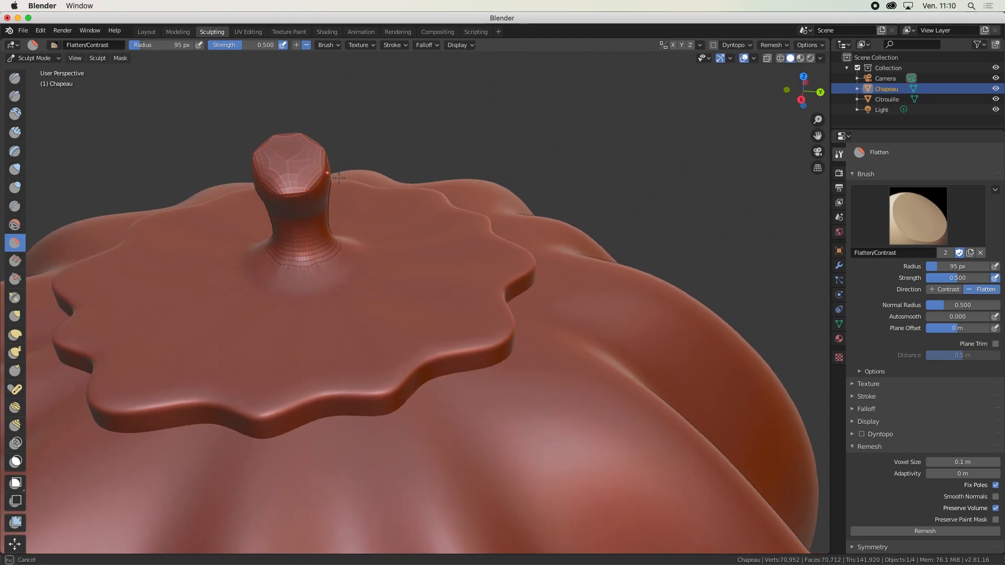
{"action": "mouse_move", "coordinate": [384, 217]}
{"action": "middle_mouse_down"}
{"action": "mouse_move", "coordinate": [458, 231]}
{"action": "mouse_move", "coordinate": [471, 224]}
{"action": "middle_mouse_up"}
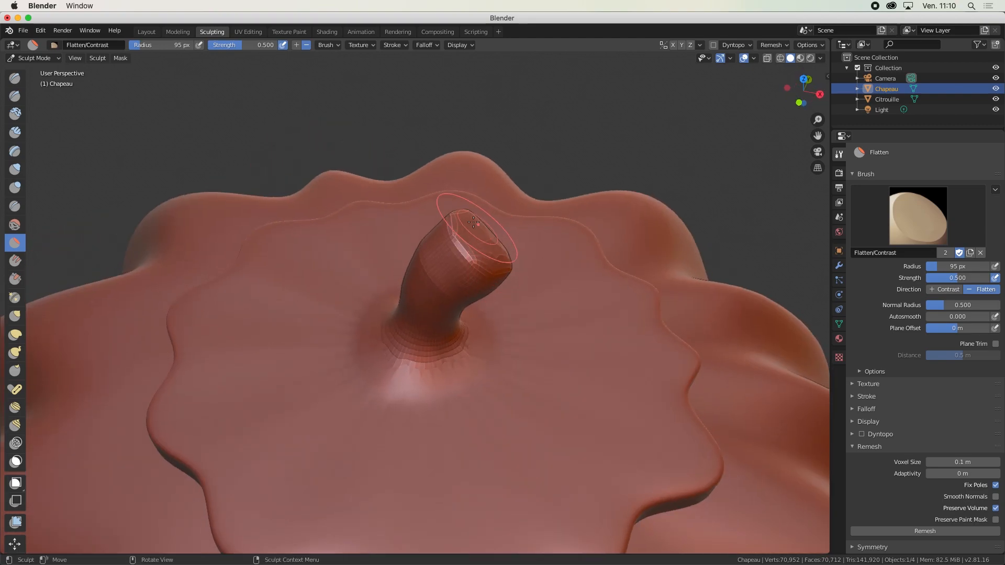
{"action": "left_click_drag", "start_coordinate": [453, 220], "coordinate": [456, 221]}
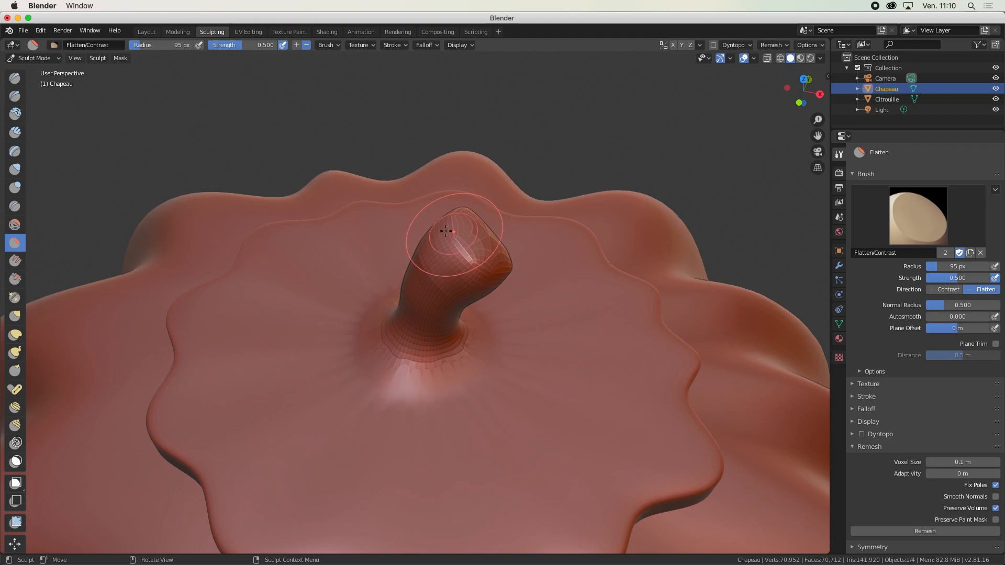
{"action": "middle_click_drag", "start_coordinate": [441, 218], "coordinate": [523, 260]}
{"action": "scroll", "coordinate": [519, 270], "scroll_direction": "down", "scroll_amount": 5}
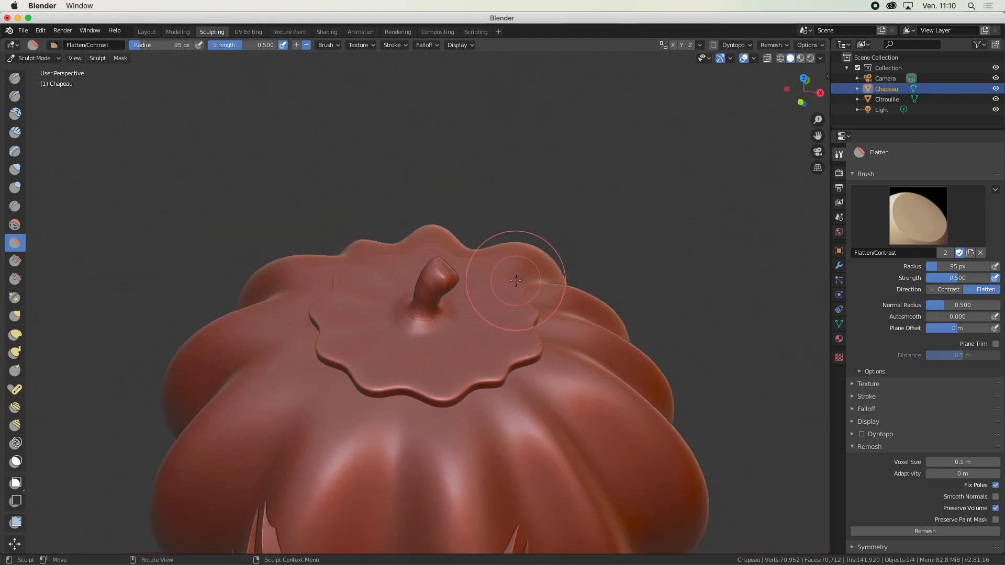
{"action": "middle_click_drag", "start_coordinate": [515, 301], "coordinate": [524, 274]}
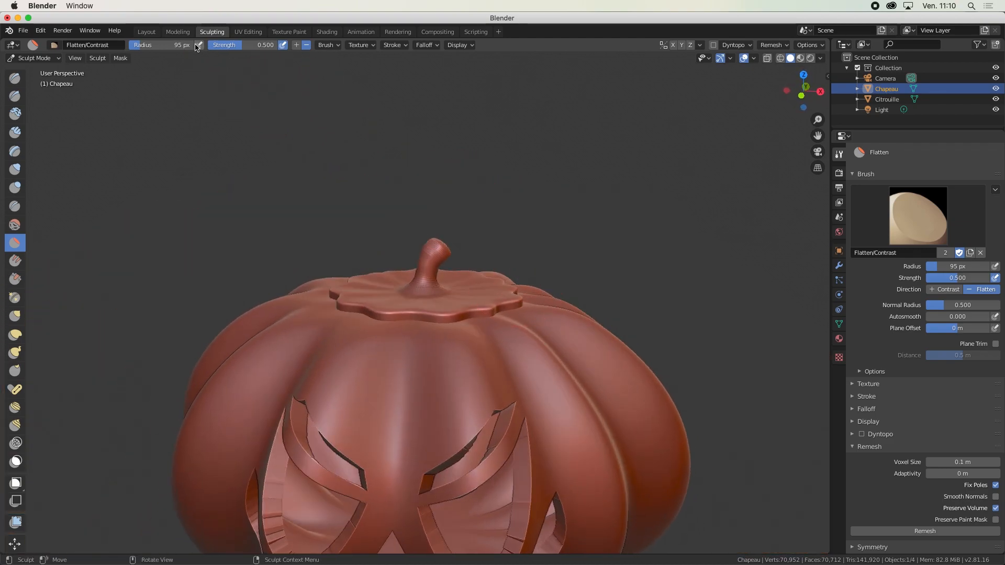
- Return to Object Mode in the Modeling workspace and apply Shade Smooth to the lid
{"action": "left_click", "coordinate": [177, 31]}
{"action": "key", "text": "Tab"}
{"action": "scroll", "coordinate": [445, 367], "scroll_direction": "down", "scroll_amount": 5}
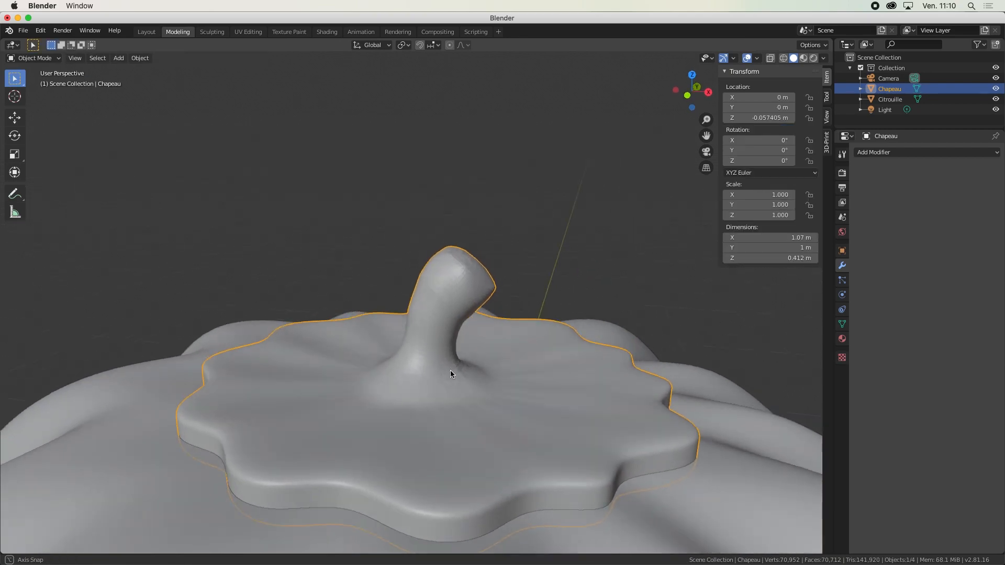
{"action": "middle_click_drag", "start_coordinate": [449, 419], "coordinate": [805, 369]}
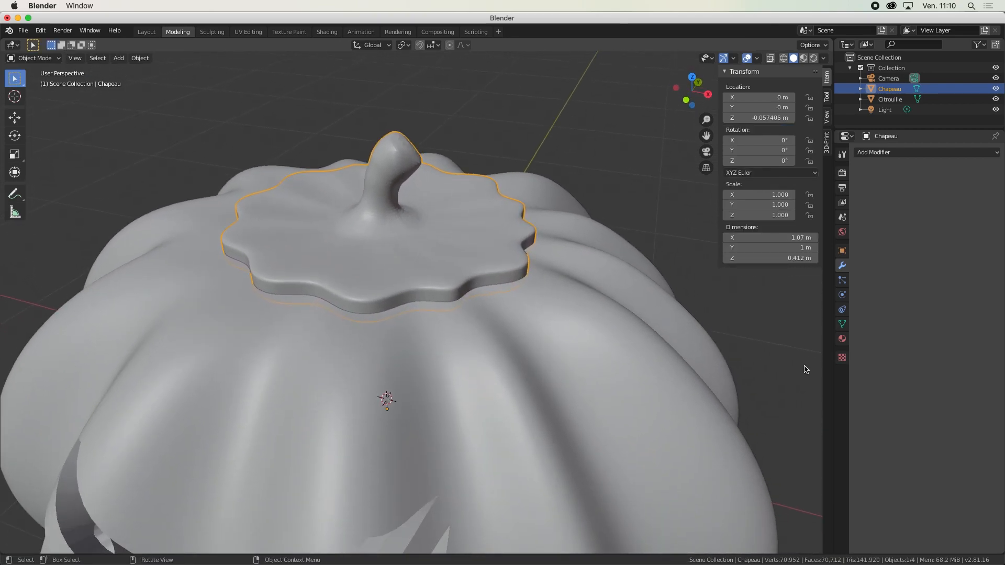
{"action": "left_click", "coordinate": [150, 59]}
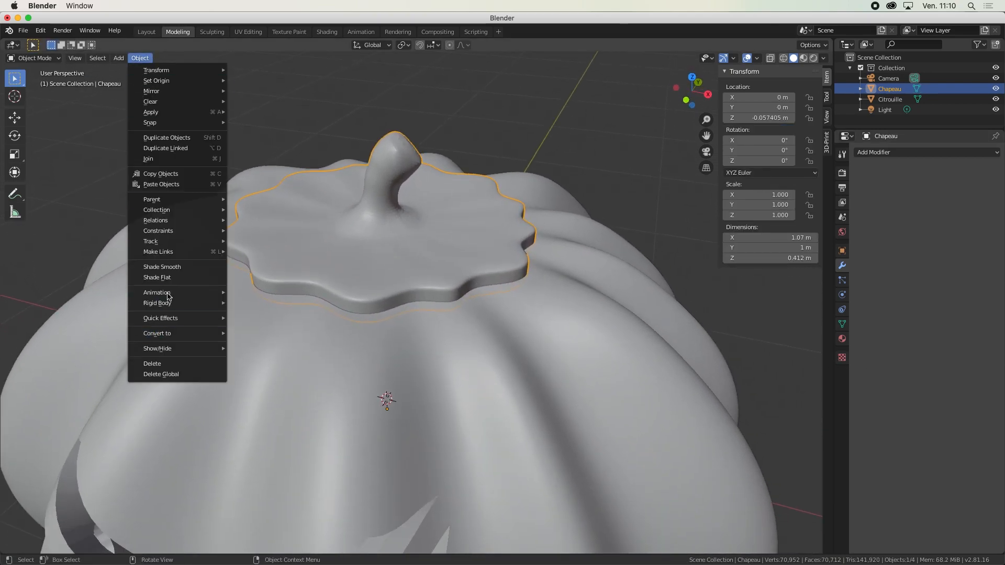
{"action": "left_click", "coordinate": [163, 267]}
{"action": "middle_click_drag", "start_coordinate": [399, 240], "coordinate": [454, 267]}
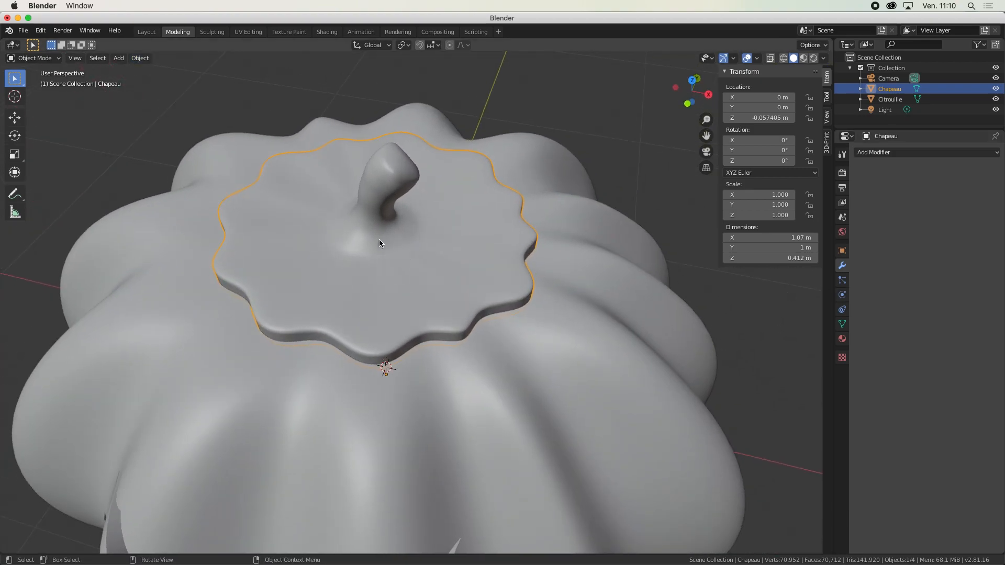
{"action": "mouse_move", "coordinate": [381, 242]}
{"action": "middle_mouse_down"}
{"action": "mouse_move", "coordinate": [431, 253]}
{"action": "mouse_move", "coordinate": [381, 252]}
{"action": "middle_mouse_up"}
{"action": "scroll", "coordinate": [351, 275], "scroll_direction": "up", "scroll_amount": 3}
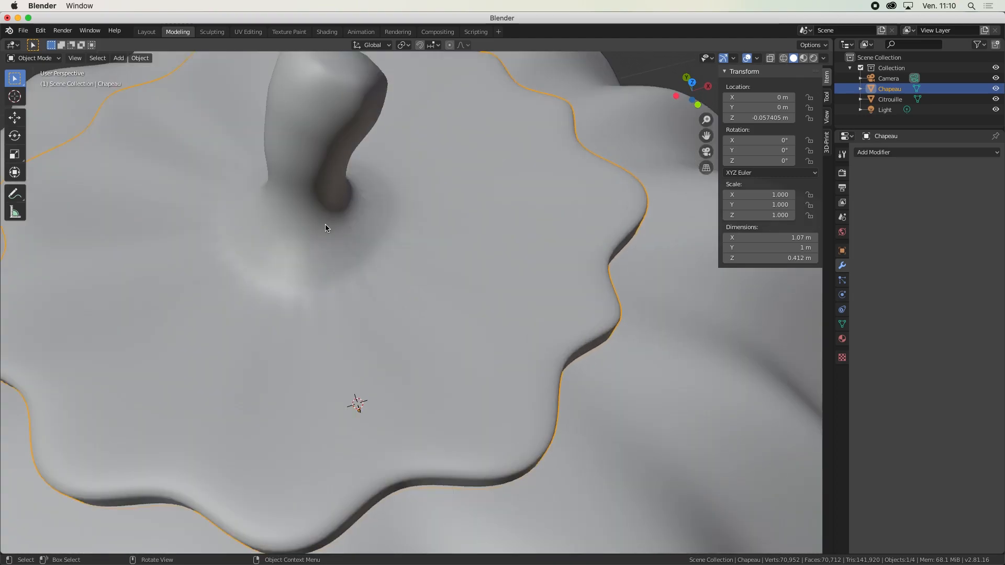
- Test the lid's normals by toggling Auto Smooth and raising its angle to 180°, and set the angle back to 30°
{"action": "middle_click_drag", "start_coordinate": [327, 227], "coordinate": [411, 256], "text": "shift"}
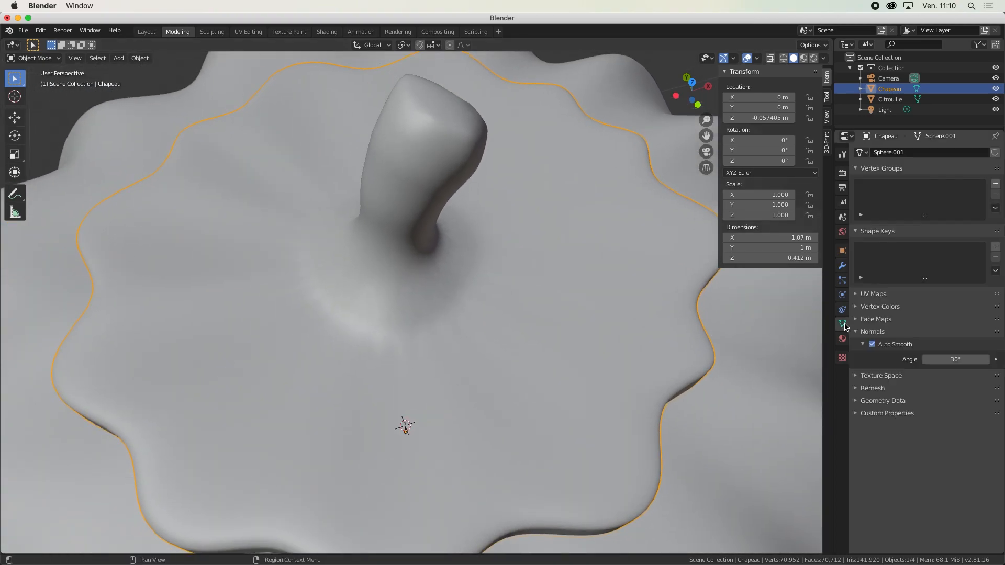
{"action": "left_click", "coordinate": [872, 346]}
{"action": "left_click", "coordinate": [872, 345]}
{"action": "left_click_drag", "start_coordinate": [939, 358], "coordinate": [989, 358]}
{"action": "middle_click_drag", "start_coordinate": [554, 368], "coordinate": [519, 358]}
{"action": "double_click", "coordinate": [953, 359]}
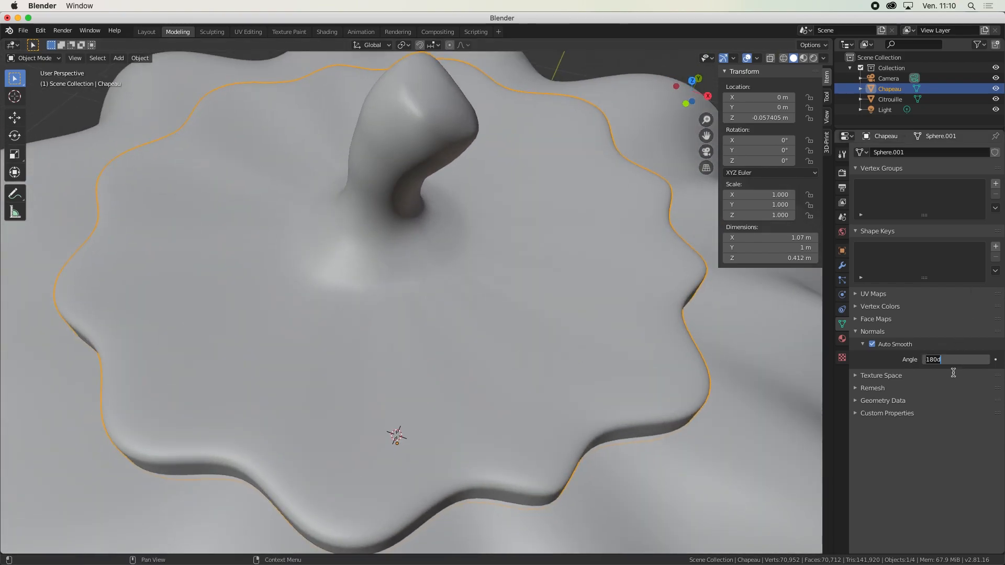
{"action": "type", "text": "30"}
{"action": "key", "text": "Return"}
{"action": "scroll", "coordinate": [473, 360], "scroll_direction": "down", "scroll_amount": 6}
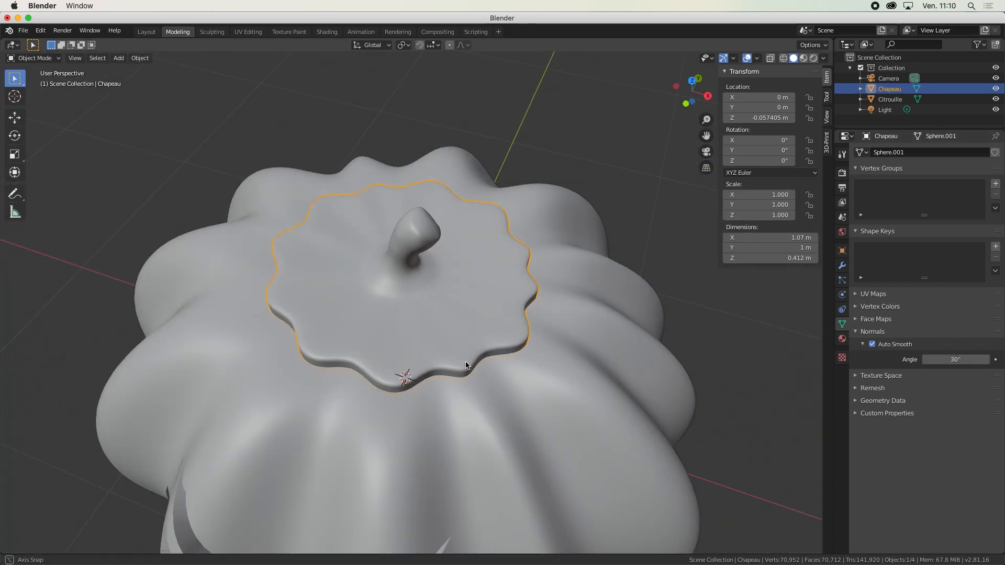
- Select the pumpkin body and examine the whole carved model from the front
{"action": "middle_click_drag", "start_coordinate": [466, 365], "coordinate": [534, 386]}
{"action": "scroll", "coordinate": [534, 309], "scroll_direction": "down", "scroll_amount": 6}
{"action": "left_click", "coordinate": [546, 277]}
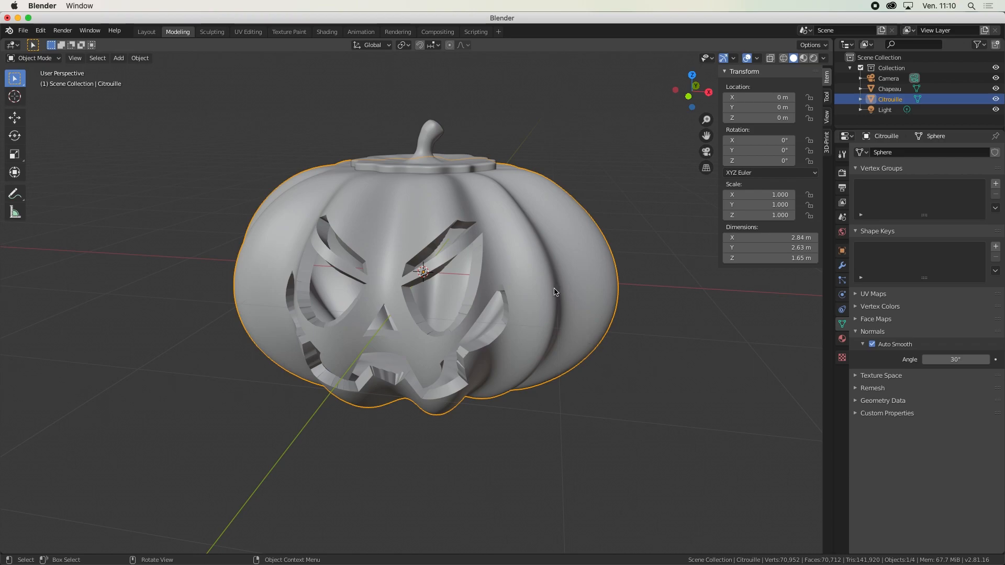
- Select the lid, switch to the Sculpting workspace and soften the front of its scalloped rim with the Flatten/Contrast brush
{"action": "left_click", "coordinate": [441, 170]}
{"action": "middle_click_drag", "start_coordinate": [441, 170], "coordinate": [465, 164]}
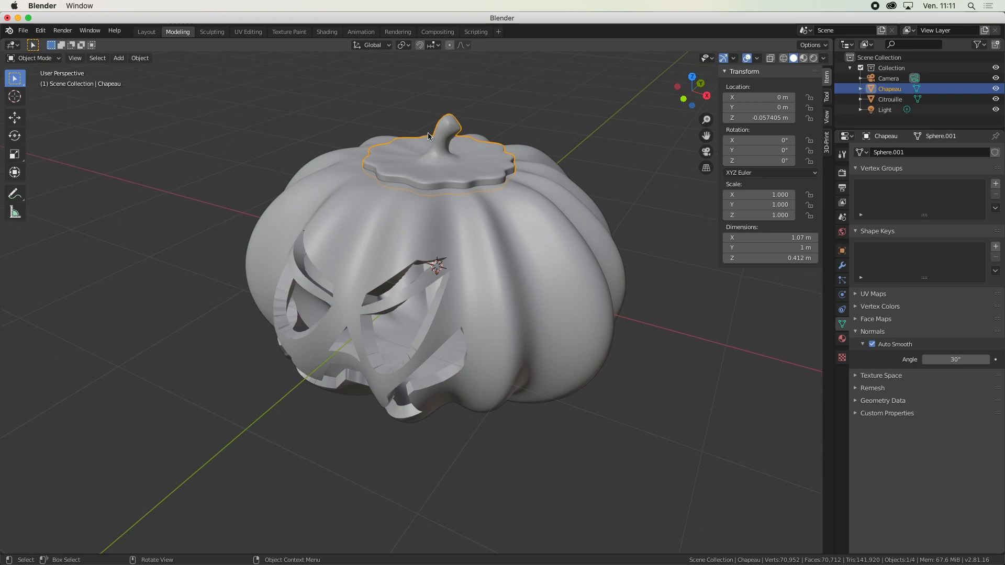
{"action": "scroll", "coordinate": [411, 190], "scroll_direction": "up", "scroll_amount": 3}
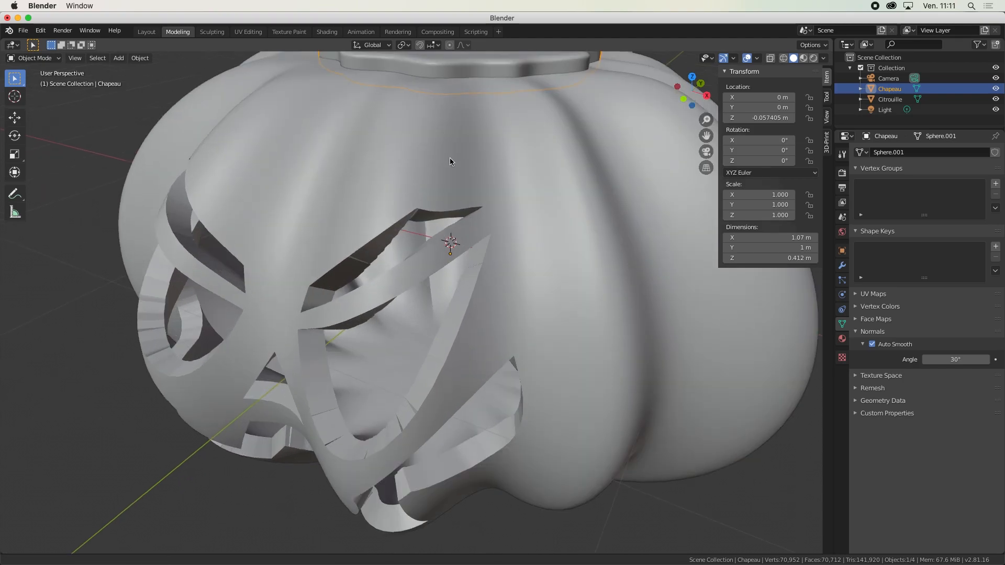
{"action": "middle_click_drag", "start_coordinate": [450, 158], "coordinate": [393, 284], "text": "shift"}
{"action": "left_click", "coordinate": [214, 33]}
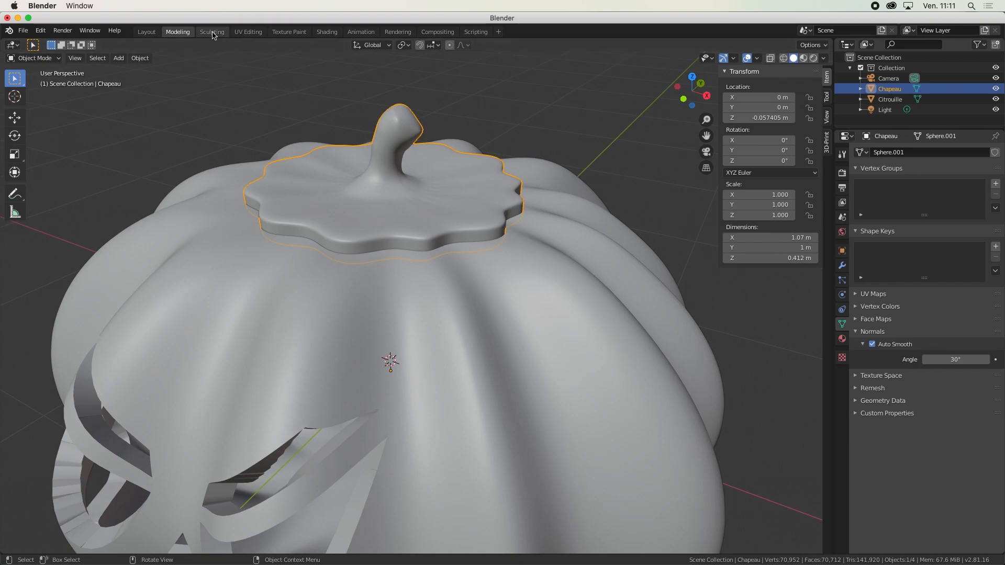
{"action": "scroll", "coordinate": [412, 356], "scroll_direction": "down", "scroll_amount": 2}
{"action": "scroll", "coordinate": [411, 355], "scroll_direction": "up", "scroll_amount": 5}
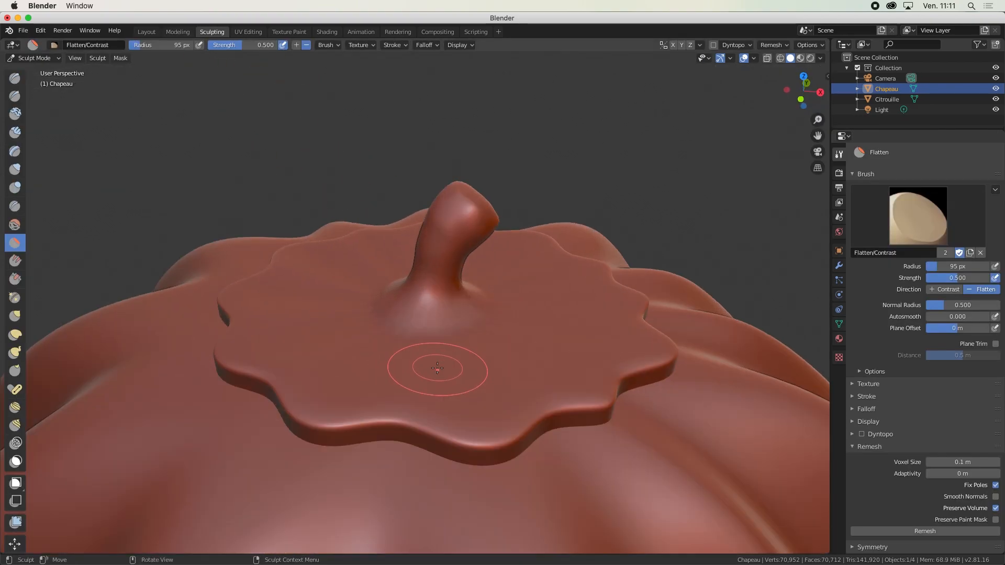
{"action": "middle_click_drag", "start_coordinate": [438, 368], "coordinate": [417, 291], "text": "shift"}
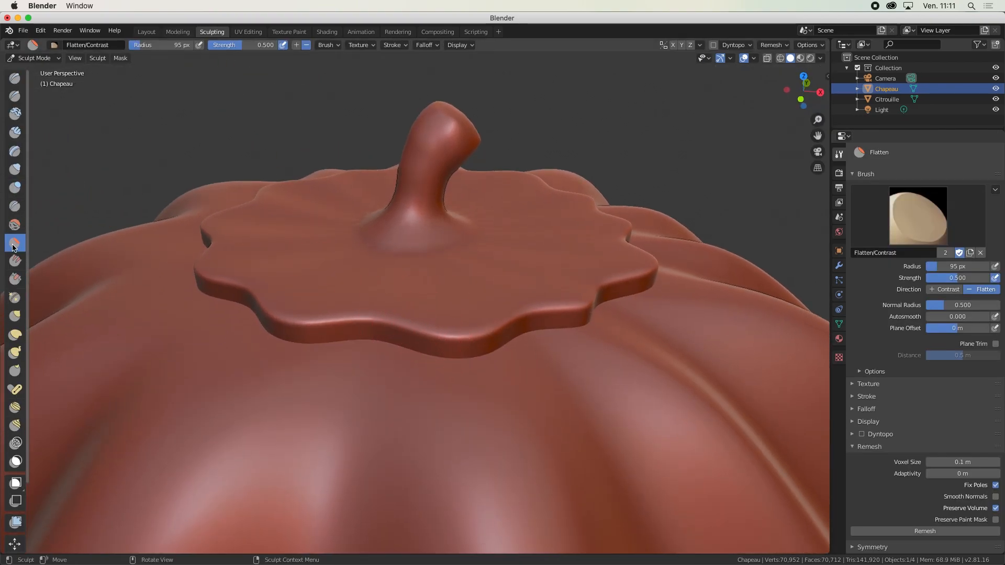
{"action": "left_click_drag", "start_coordinate": [356, 332], "coordinate": [298, 322]}
{"action": "mouse_move", "coordinate": [296, 320]}
{"action": "left_mouse_down"}
{"action": "mouse_move", "coordinate": [347, 331]}
{"action": "mouse_move", "coordinate": [465, 316]}
{"action": "mouse_move", "coordinate": [449, 332]}
{"action": "mouse_move", "coordinate": [460, 319]}
{"action": "mouse_move", "coordinate": [482, 326]}
{"action": "mouse_move", "coordinate": [573, 303]}
{"action": "mouse_move", "coordinate": [589, 314]}
{"action": "mouse_move", "coordinate": [563, 301]}
{"action": "left_mouse_up"}
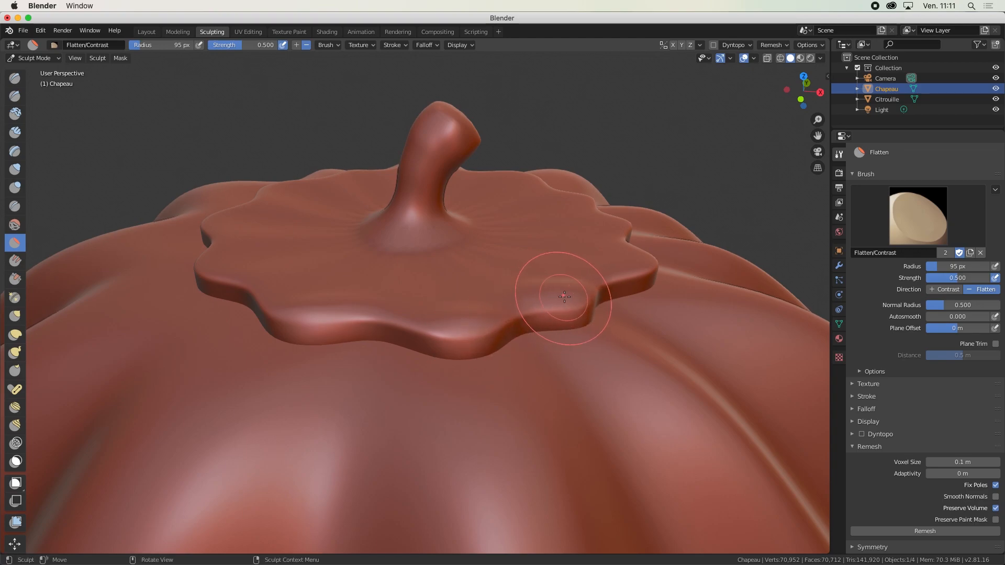
- Continue rounding the lid's scalloped rim around its side with the Flatten/Contrast brush
{"action": "mouse_move", "coordinate": [542, 264]}
{"action": "middle_mouse_down"}
{"action": "mouse_move", "coordinate": [490, 262]}
{"action": "mouse_move", "coordinate": [475, 273]}
{"action": "middle_mouse_up"}
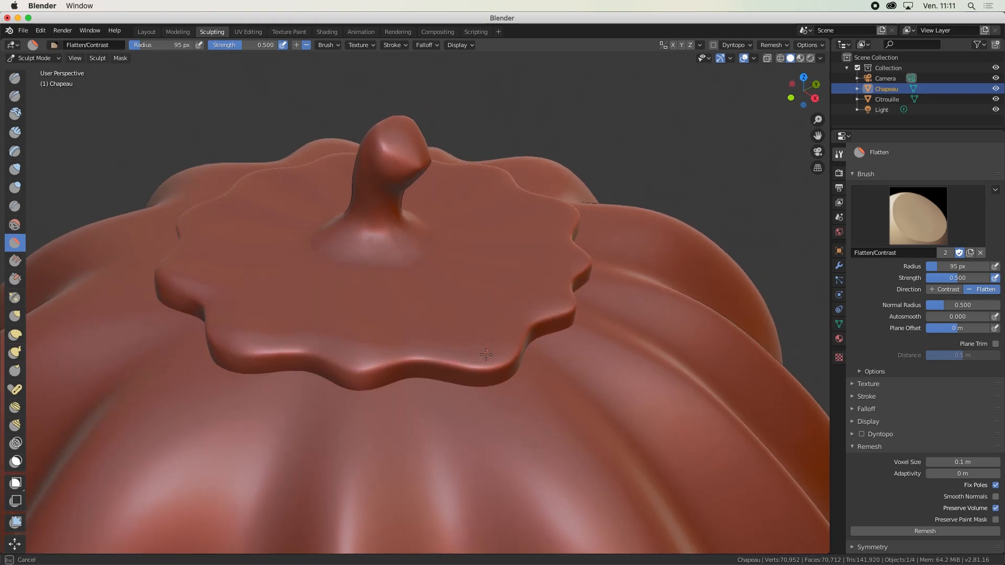
{"action": "mouse_move", "coordinate": [489, 372]}
{"action": "left_mouse_down"}
{"action": "mouse_move", "coordinate": [499, 371]}
{"action": "mouse_move", "coordinate": [486, 355]}
{"action": "left_mouse_up"}
{"action": "middle_click_drag", "start_coordinate": [472, 338], "coordinate": [421, 300]}
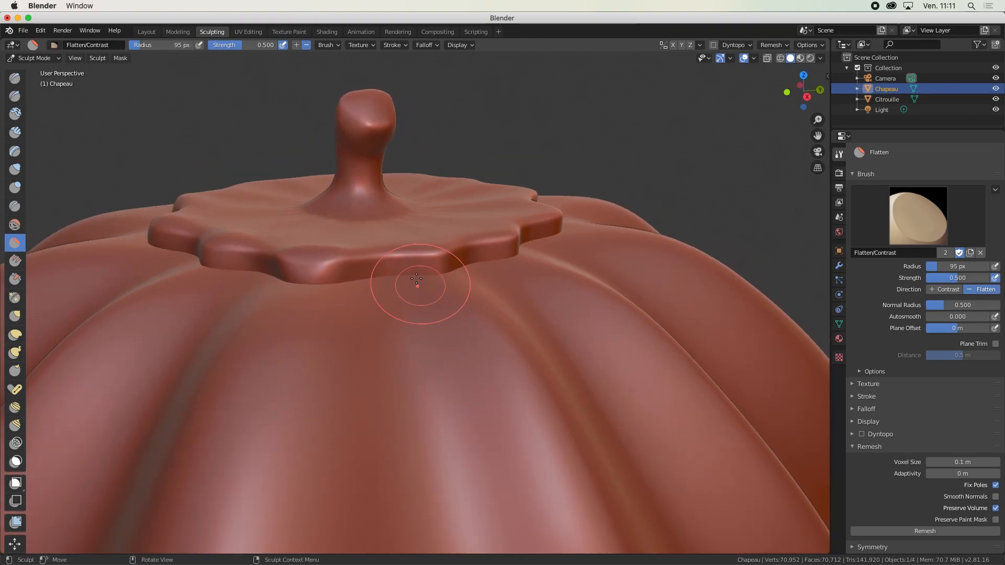
{"action": "middle_click_drag", "start_coordinate": [361, 257], "coordinate": [323, 282]}
{"action": "mouse_move", "coordinate": [233, 293]}
{"action": "left_mouse_down"}
{"action": "mouse_move", "coordinate": [235, 308]}
{"action": "mouse_move", "coordinate": [368, 314]}
{"action": "mouse_move", "coordinate": [361, 293]}
{"action": "left_mouse_up"}
{"action": "mouse_move", "coordinate": [361, 293]}
{"action": "middle_mouse_down"}
{"action": "mouse_move", "coordinate": [469, 289]}
{"action": "mouse_move", "coordinate": [314, 291]}
{"action": "middle_mouse_up"}
- Switch to the Inflate/Deflate brush and slightly inflate one lobe of the lid's rim
{"action": "left_click", "coordinate": [14, 169]}
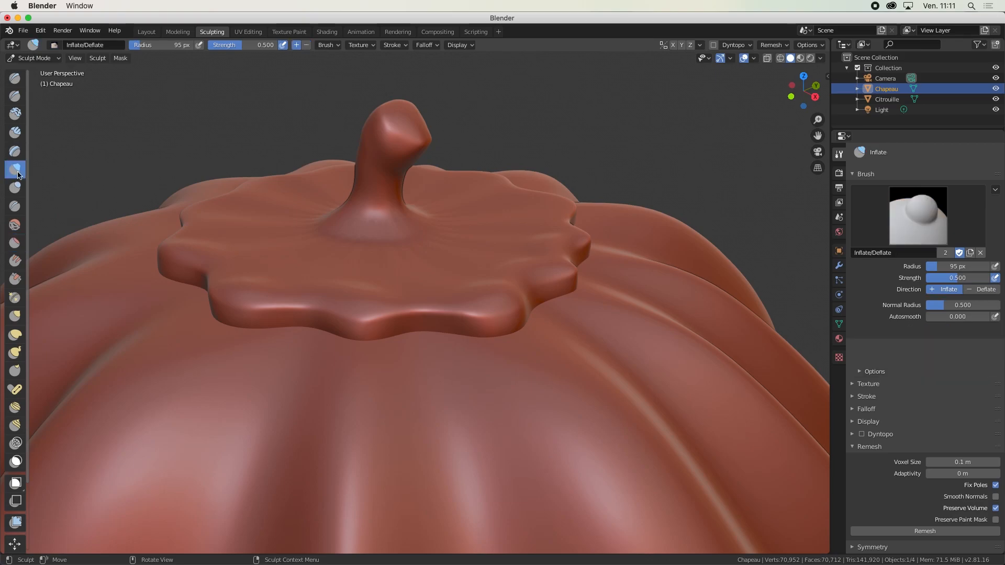
{"action": "left_click_drag", "start_coordinate": [192, 250], "coordinate": [197, 251]}
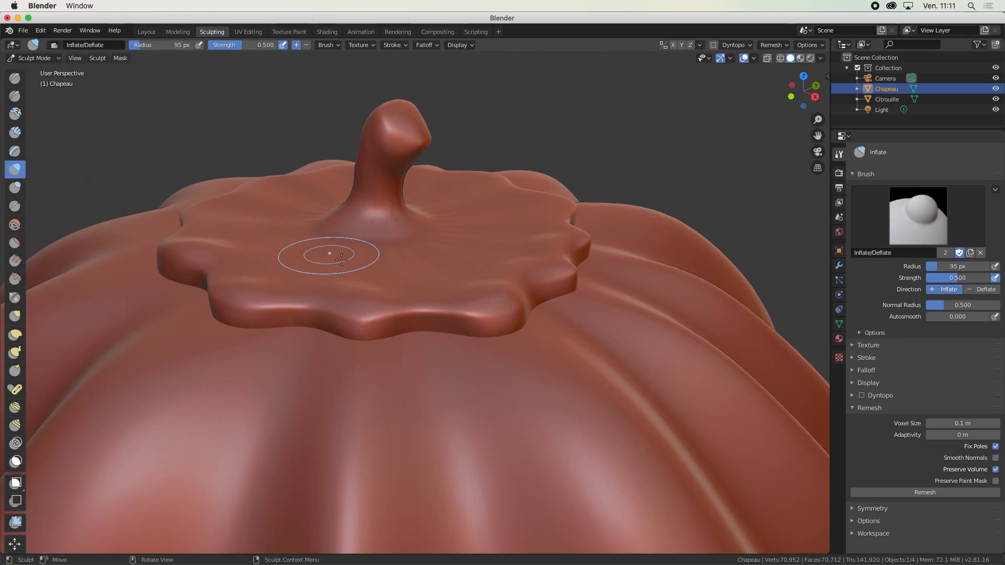
{"action": "mouse_move", "coordinate": [337, 249]}
{"action": "middle_mouse_down"}
{"action": "mouse_move", "coordinate": [347, 256]}
{"action": "mouse_move", "coordinate": [328, 252]}
{"action": "mouse_move", "coordinate": [307, 291]}
{"action": "mouse_move", "coordinate": [296, 257]}
{"action": "middle_mouse_up"}
- Return to Object Mode in the Modeling workspace and examine the carved pumpkin with its reshaped lid from the front and side
{"action": "left_click", "coordinate": [178, 31]}
{"action": "scroll", "coordinate": [403, 343], "scroll_direction": "down", "scroll_amount": 3}
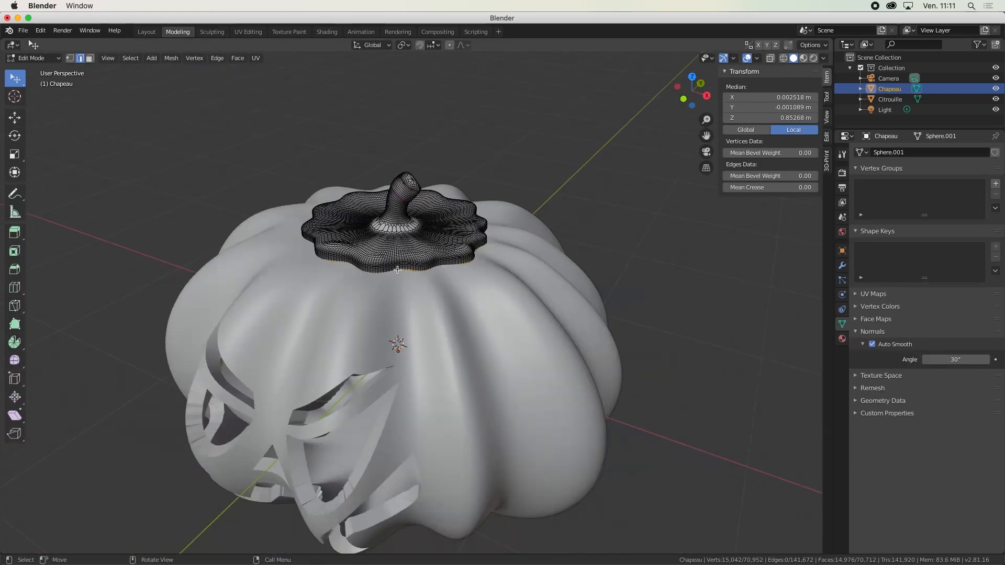
{"action": "key", "text": "Tab"}
{"action": "middle_click_drag", "start_coordinate": [410, 339], "coordinate": [497, 322]}
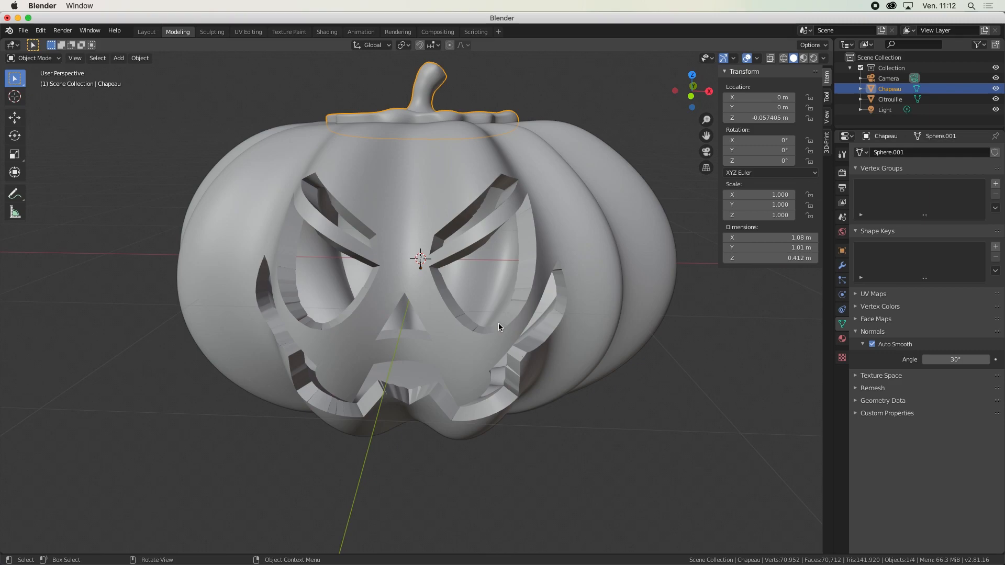
{"action": "middle_click_drag", "start_coordinate": [503, 283], "coordinate": [373, 346]}
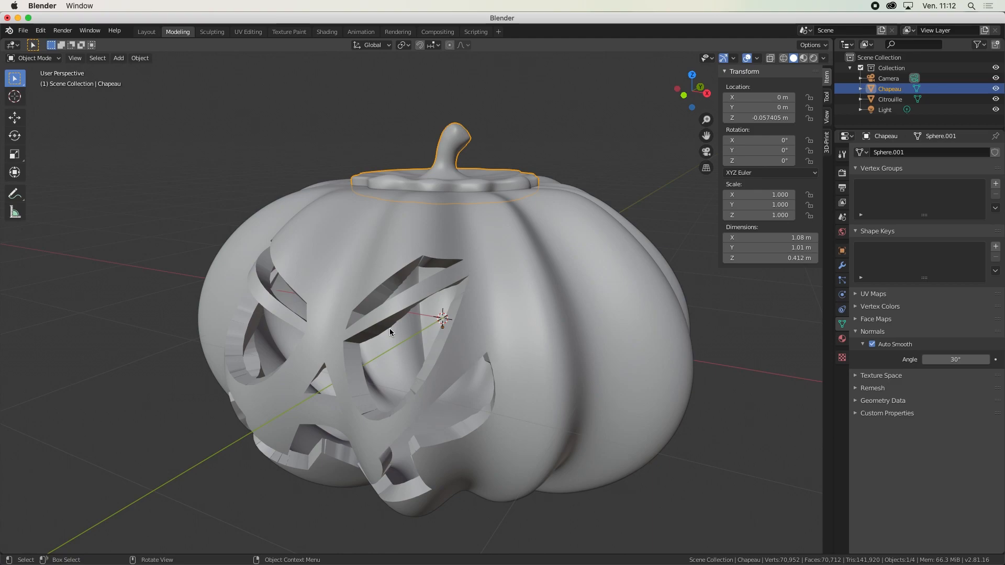
{"action": "middle_click_drag", "start_coordinate": [389, 328], "coordinate": [468, 366]}
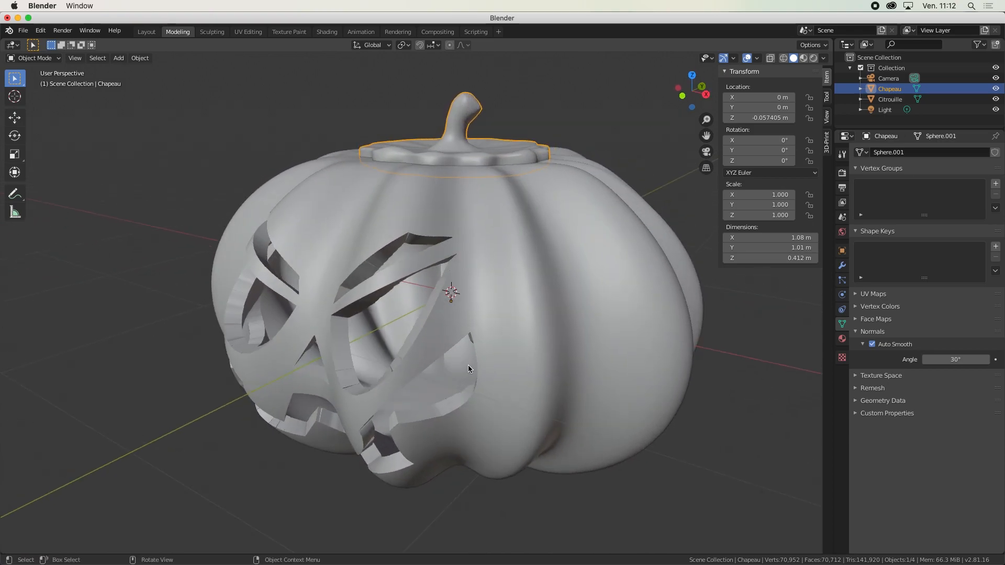